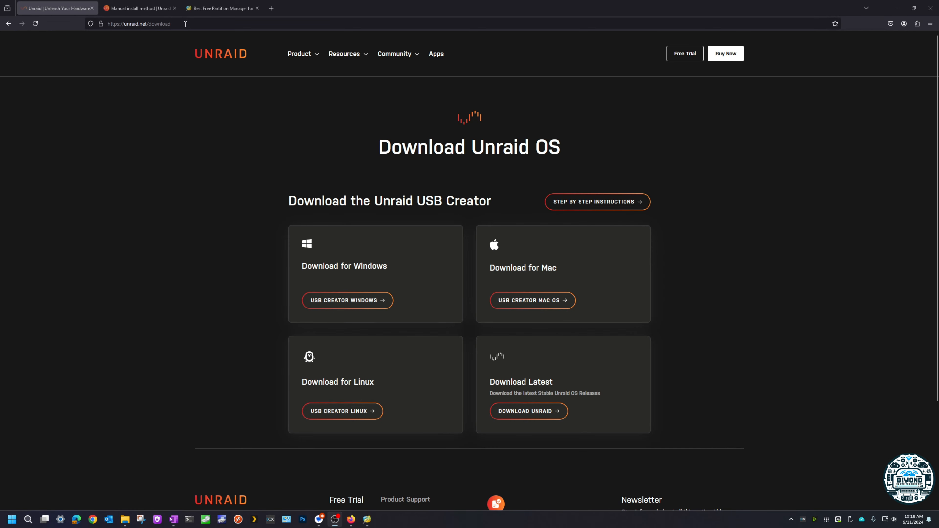
Step: Open the Unraid USB Creator and choose Unraid 6.12.13 as the operating system
left_click(29, 522)
type("unraid")
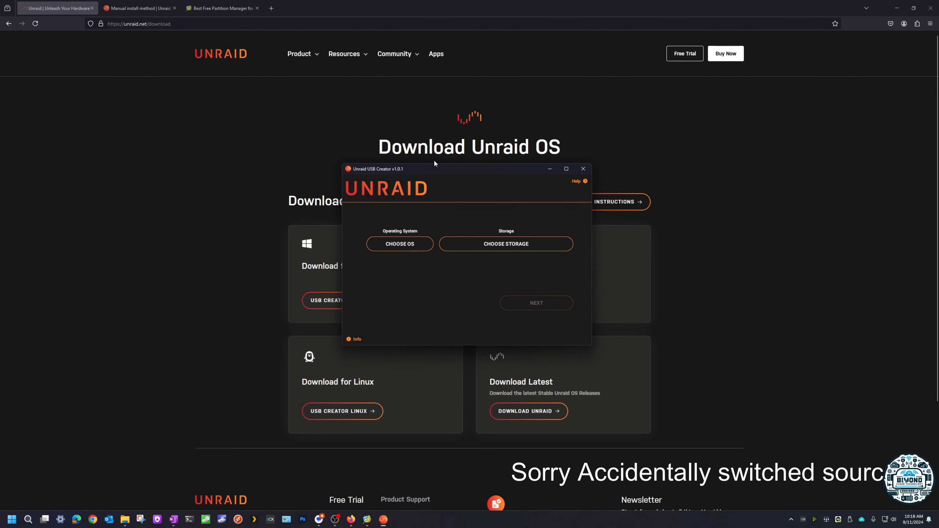
left_click_drag(433, 168, 707, 210)
left_click(697, 283)
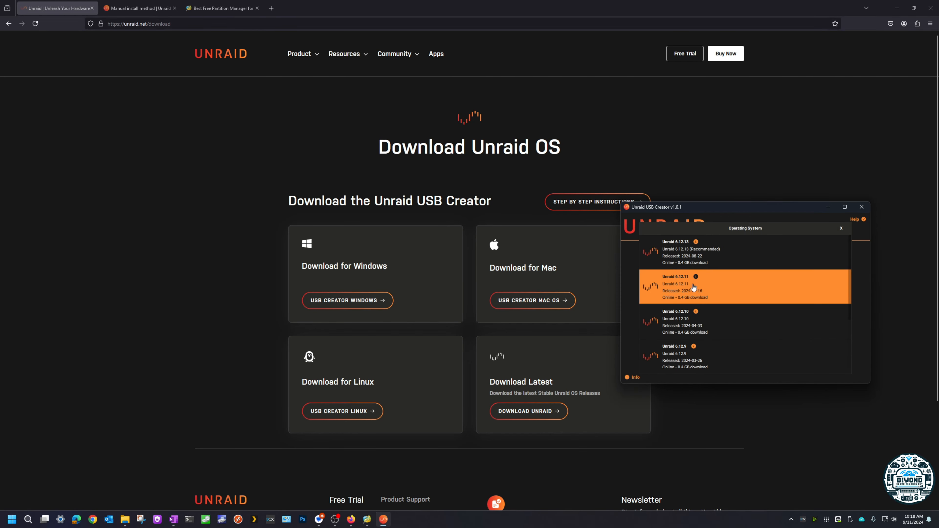
left_click(687, 254)
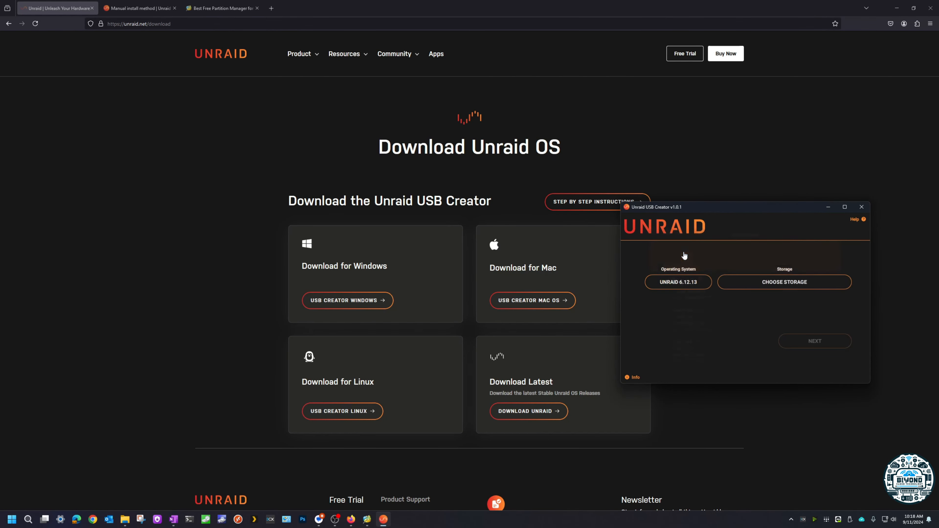
Step: Check which storage devices the USB Creator offers and close it without writing anything
left_click(770, 280)
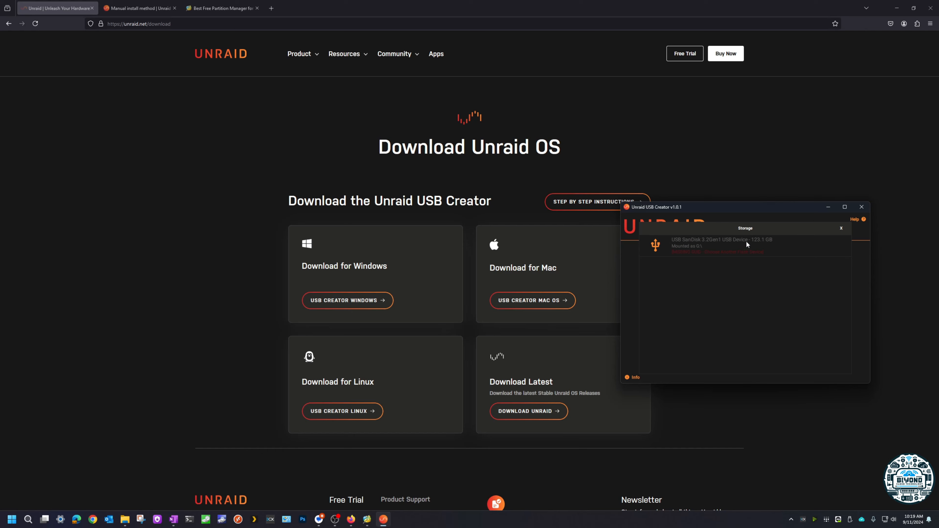
left_click(842, 228)
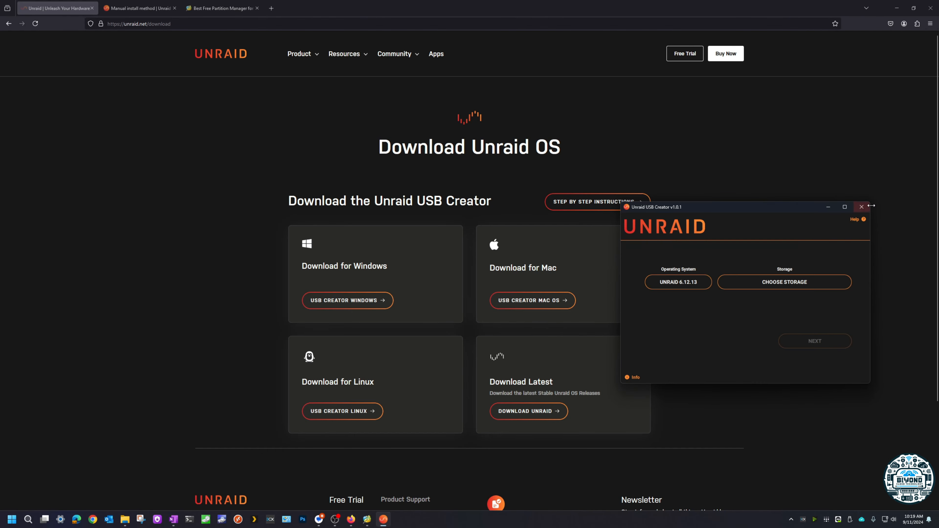
left_click(861, 207)
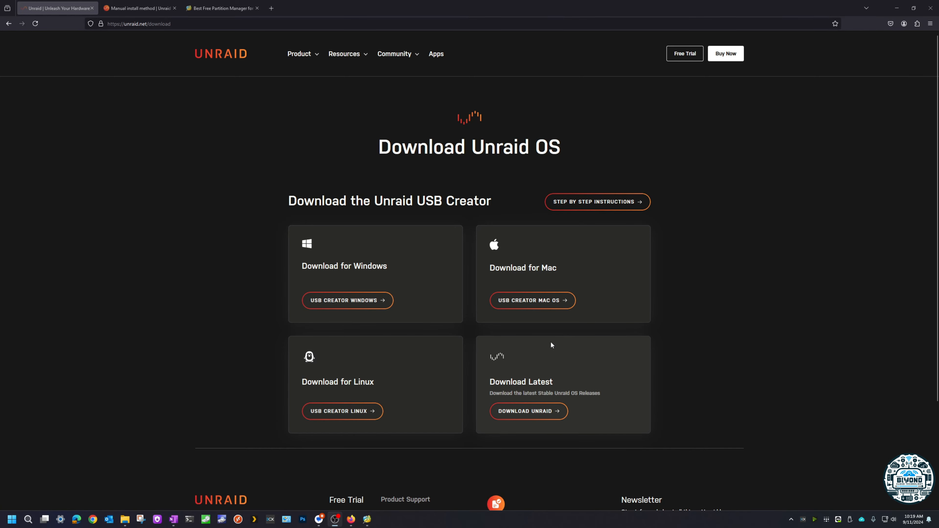
Step: Review the manual install instructions on FAT32 formatting, volume label and Download Archive, and find the Download Latest option on the Unraid download page
left_click_drag(490, 383, 555, 385)
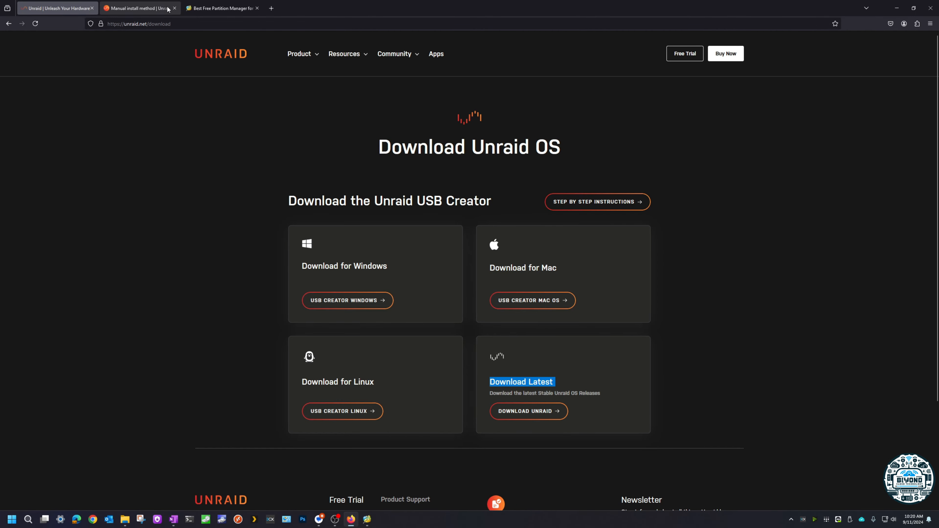
left_click(137, 8)
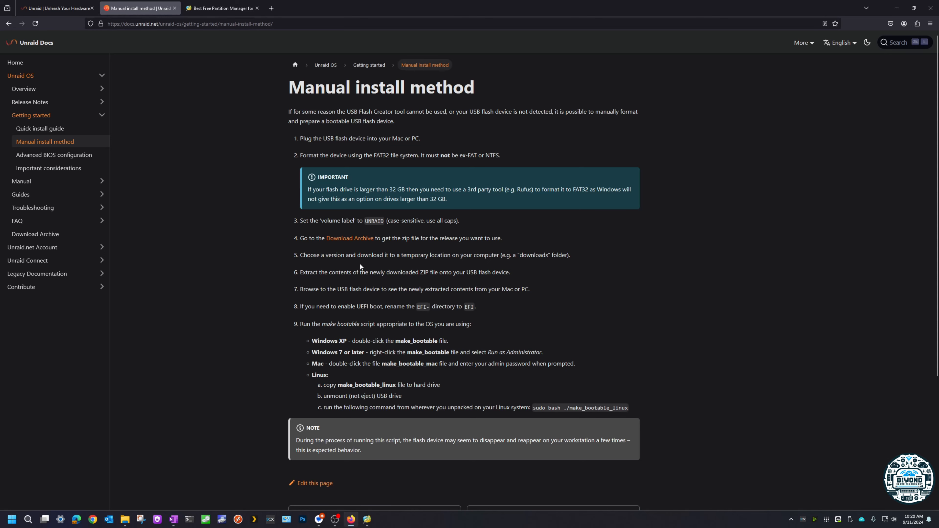
left_click_drag(374, 156, 389, 157)
left_click_drag(459, 156, 478, 156)
left_click_drag(384, 221, 374, 220)
left_click_drag(317, 238, 377, 238)
left_click(64, 5)
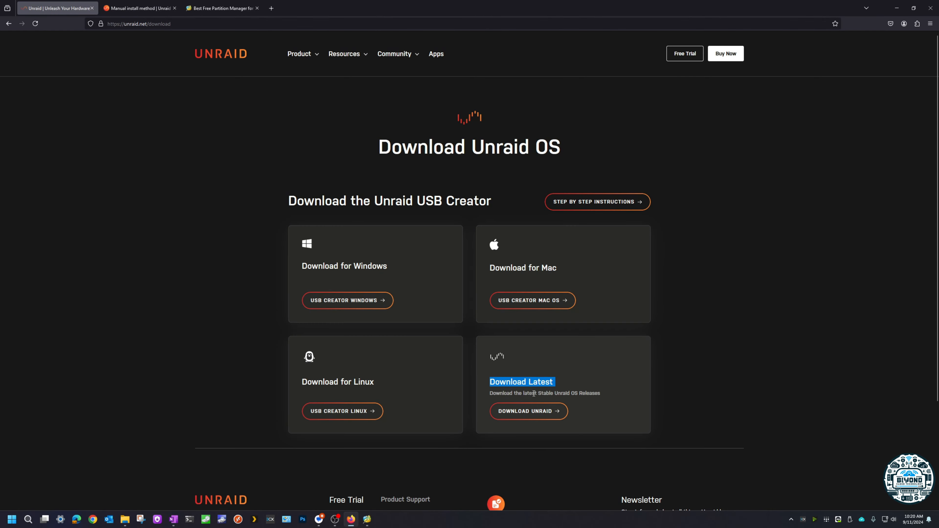
left_click(136, 8)
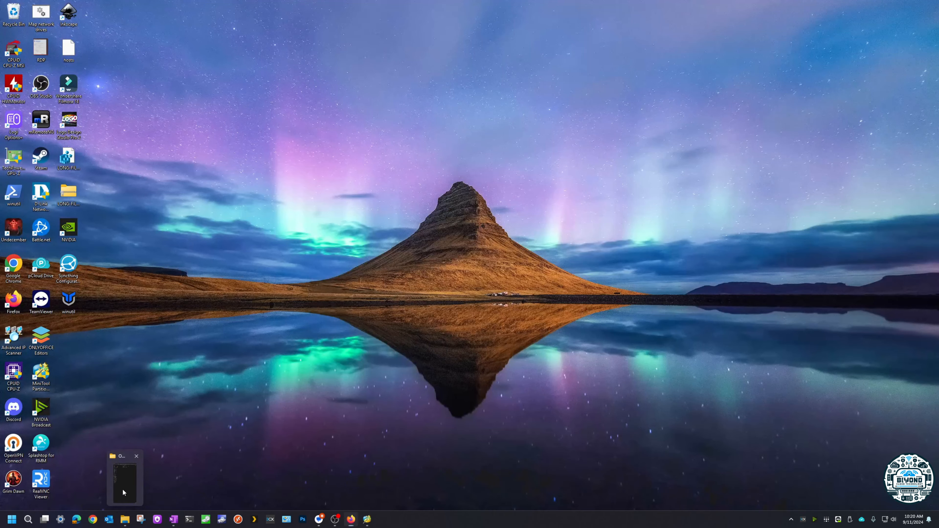
Step: Switch to File Explorer and look over the unRAIDServer-6.12.13-x86_64 archive and its extracted folder, then minimize the window
left_click(122, 489)
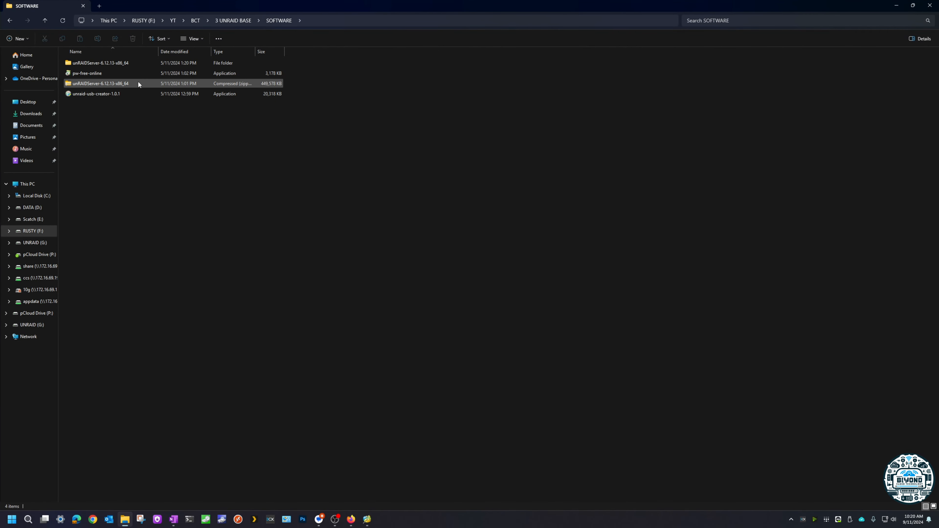
left_click(107, 84)
left_click(101, 60)
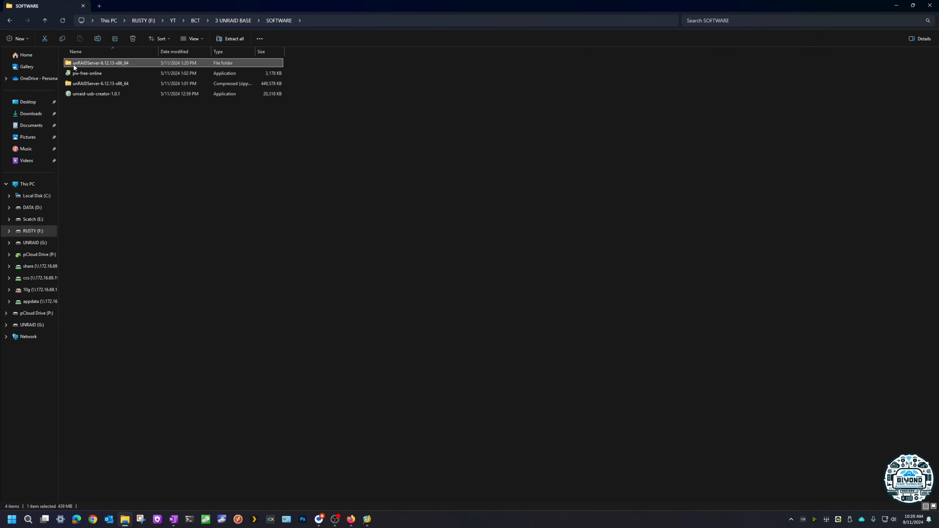
left_click(227, 190)
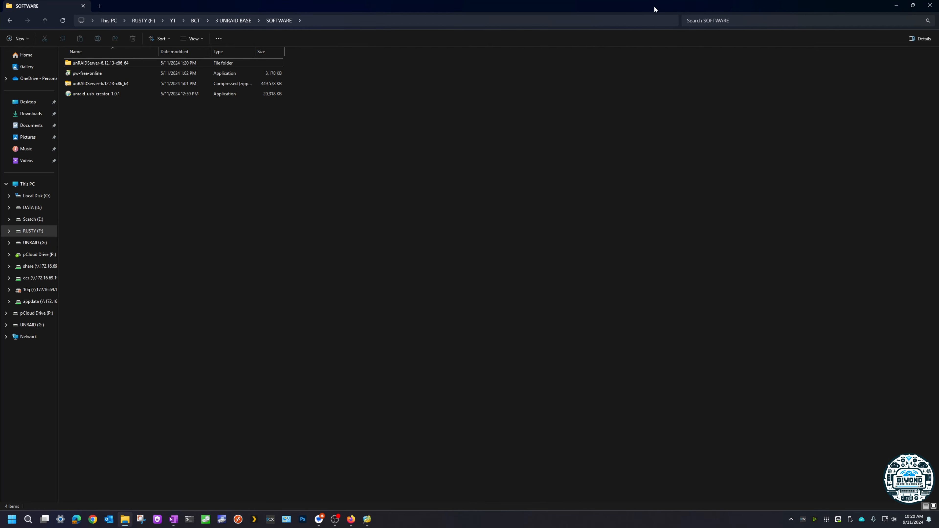
left_click(896, 7)
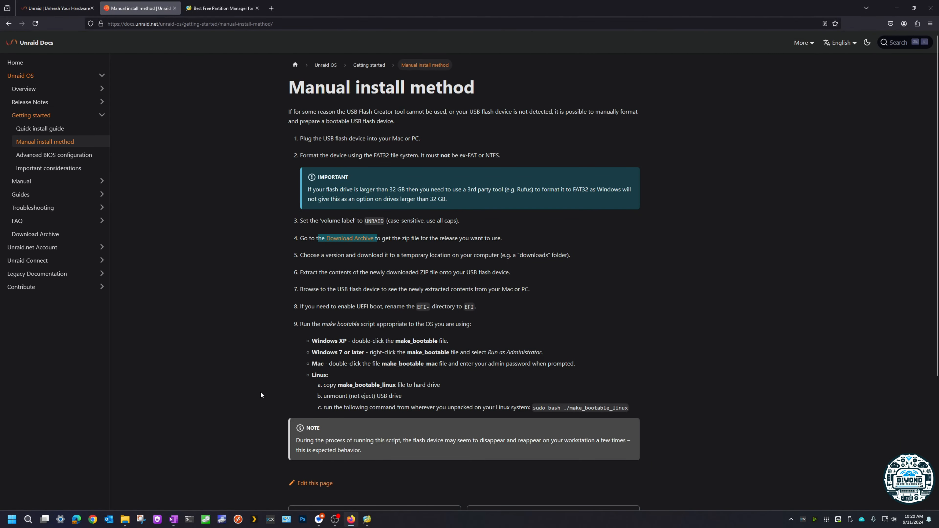
Step: Search Windows for the tool to create and format hard disk partitions, open Disk Management and maximize its window
left_click(28, 520)
type("DISK")
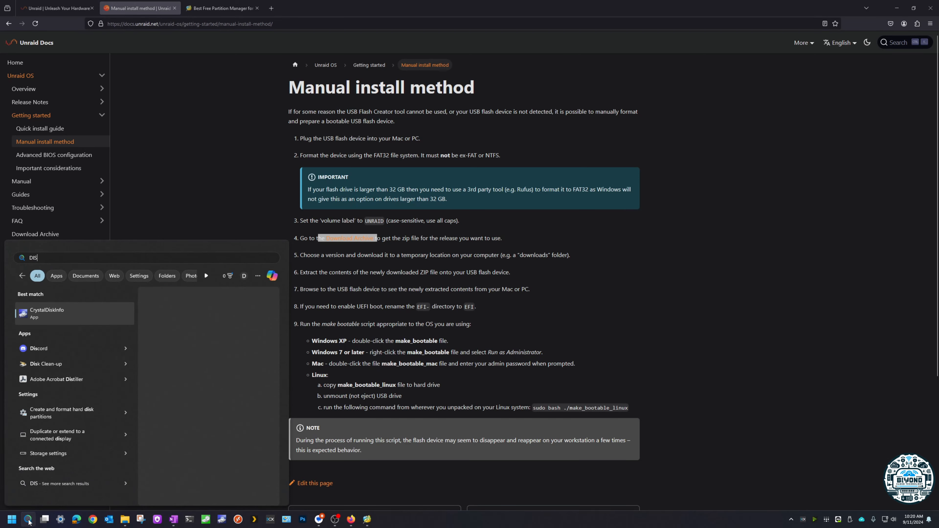
key("Down")
key("Down")
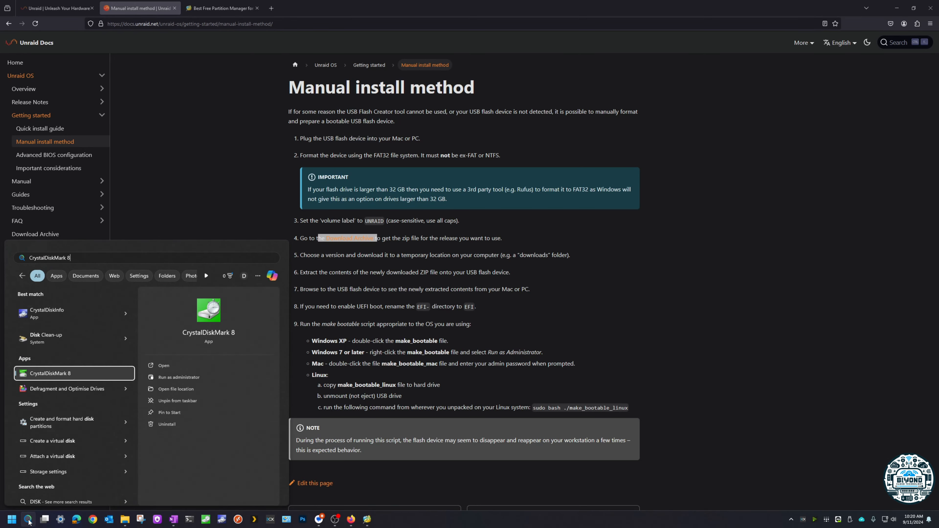
key("BackSpace")
key("BackSpace")
key("BackSpace")
key("BackSpace")
key("BackSpace")
key("BackSpace")
key("BackSpace")
key("BackSpace")
key("BackSpace")
key("BackSpace")
key("BackSpace")
key("BackSpace")
key("BackSpace")
key("BackSpace")
key("BackSpace")
key("BackSpace")
key("BackSpace")
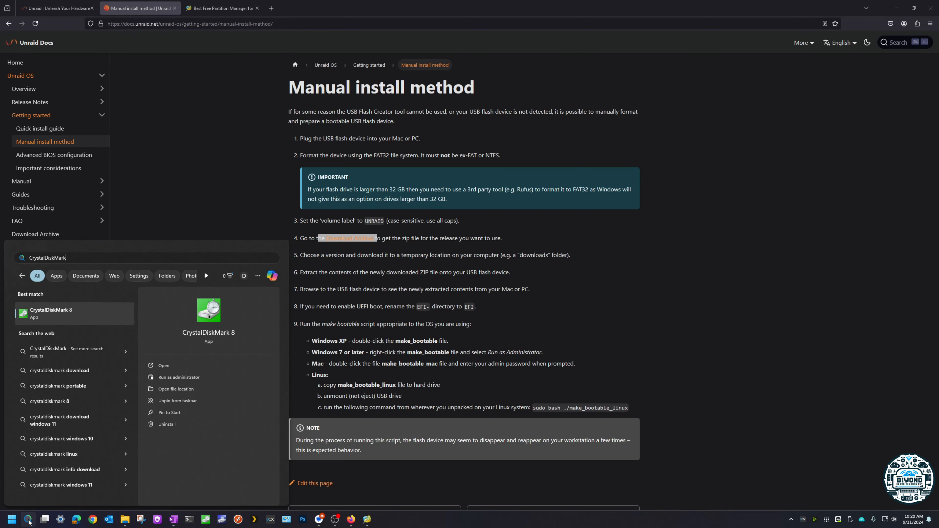
type("DISK")
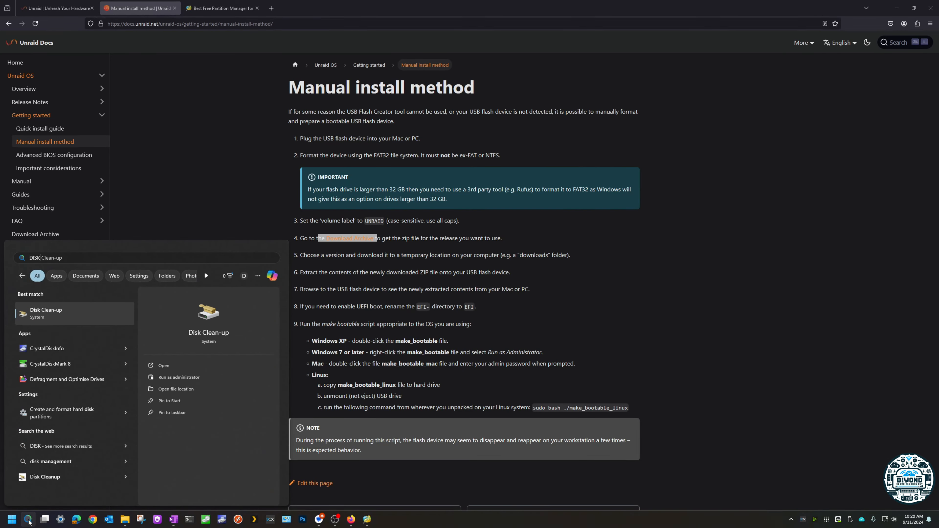
type("MA")
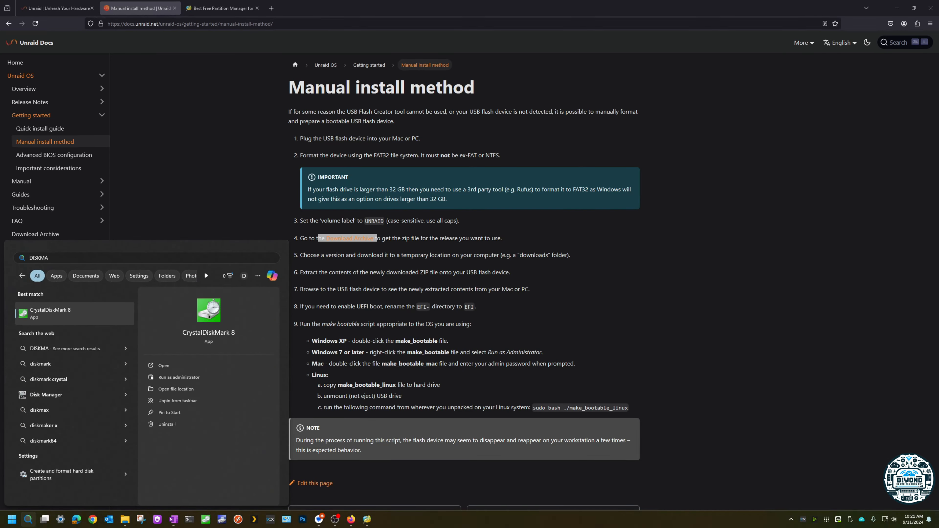
left_click(56, 478)
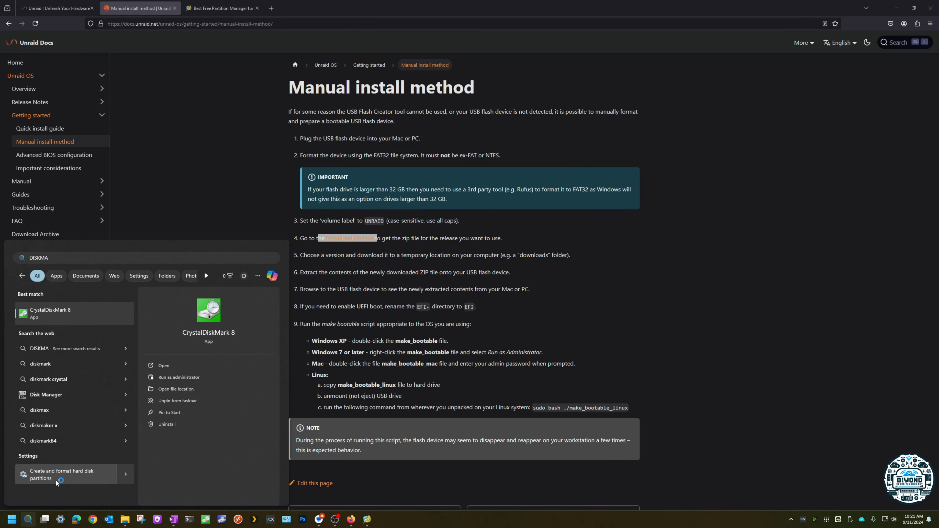
left_click_drag(197, 43, 435, 137)
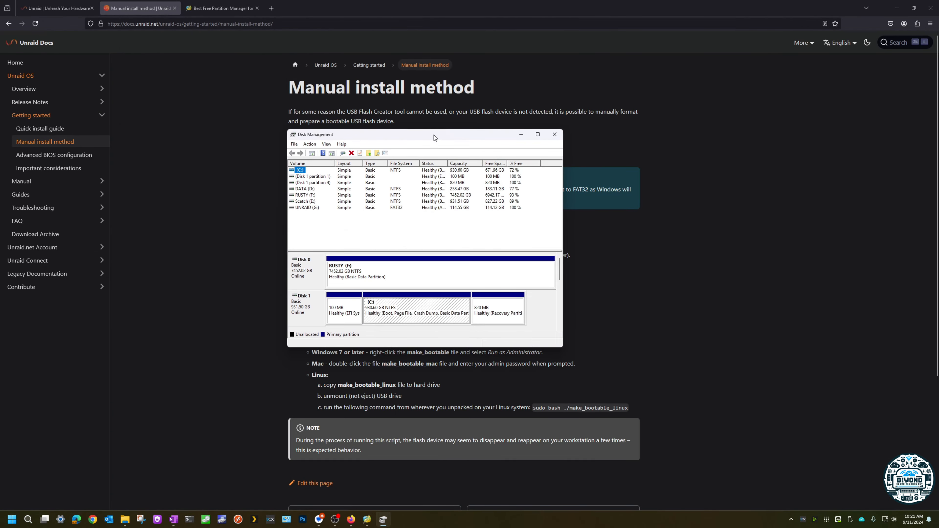
double_click(435, 137)
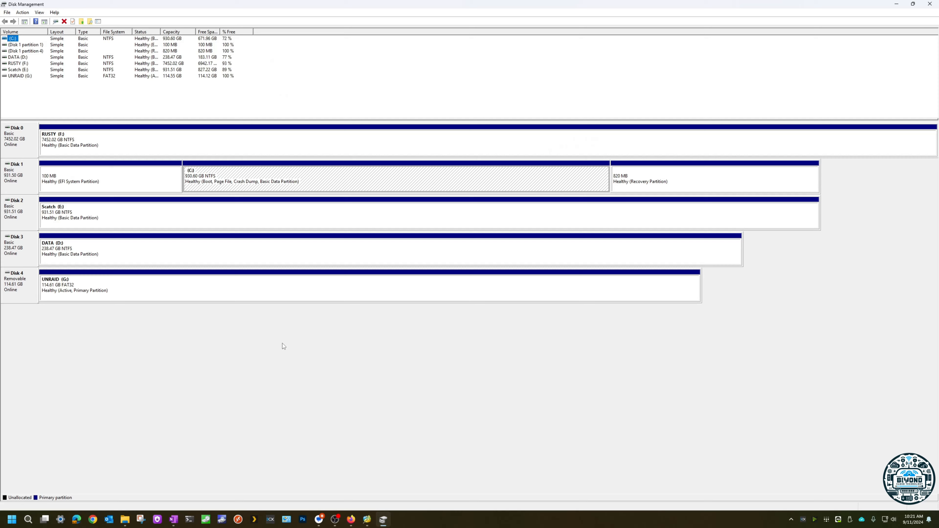
Step: Examine the Disk 1 partitions, their available options and the UNRAID volume on Disk 4, and minimize Disk Management
left_click(168, 278)
left_click(115, 179)
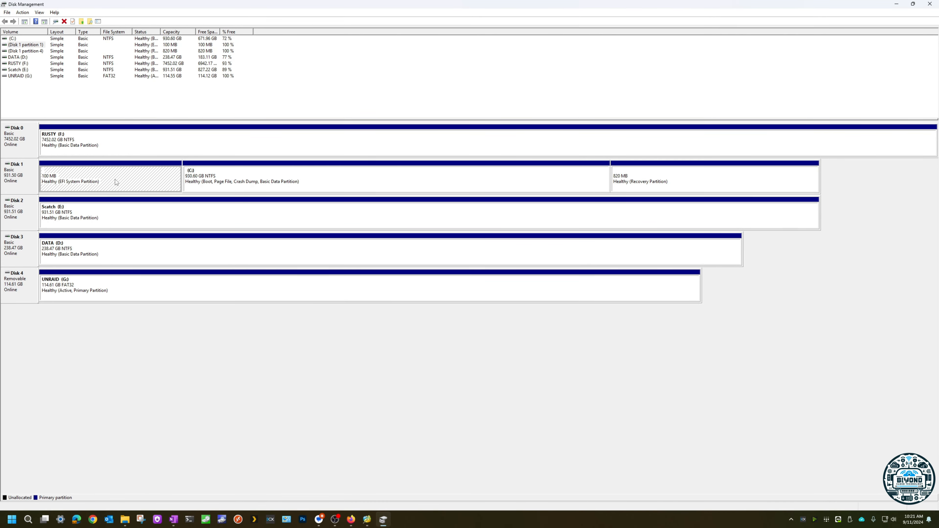
right_click(115, 179)
key("Escape")
left_click(670, 179)
right_click(667, 180)
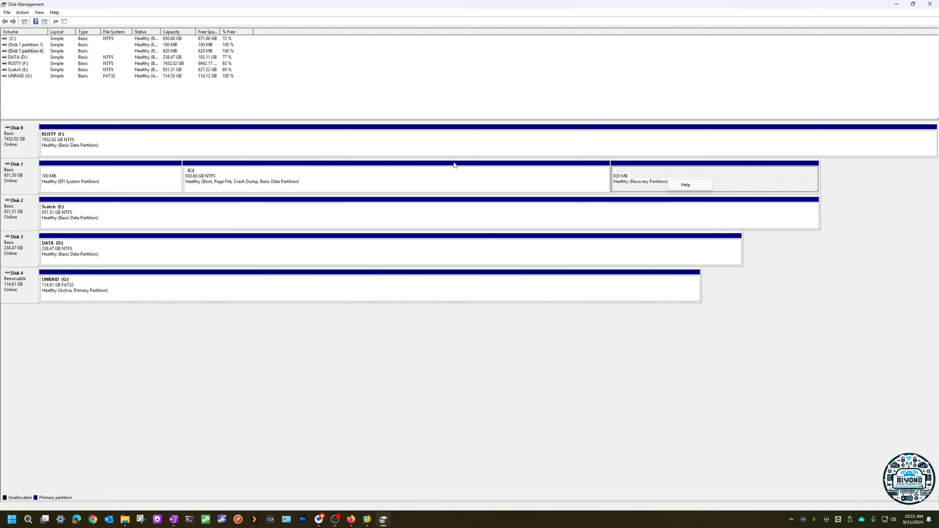
left_click(239, 173)
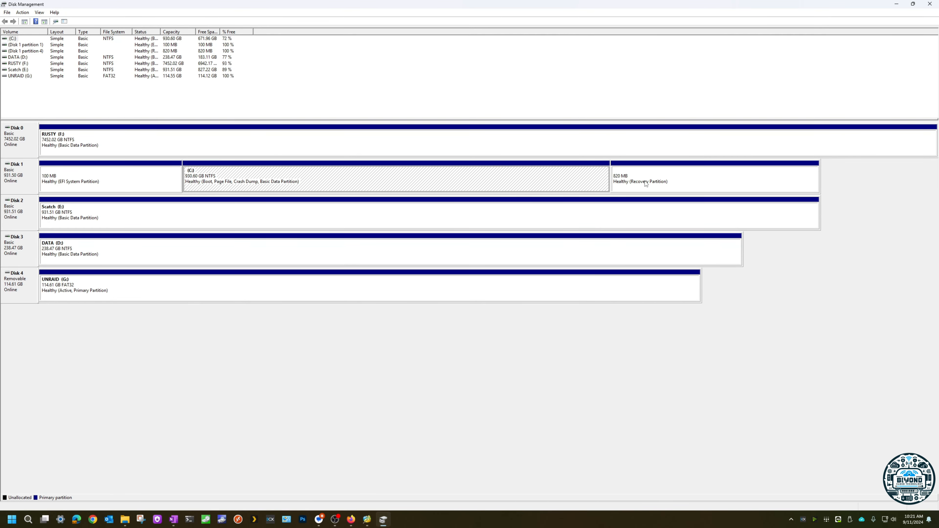
left_click(713, 179)
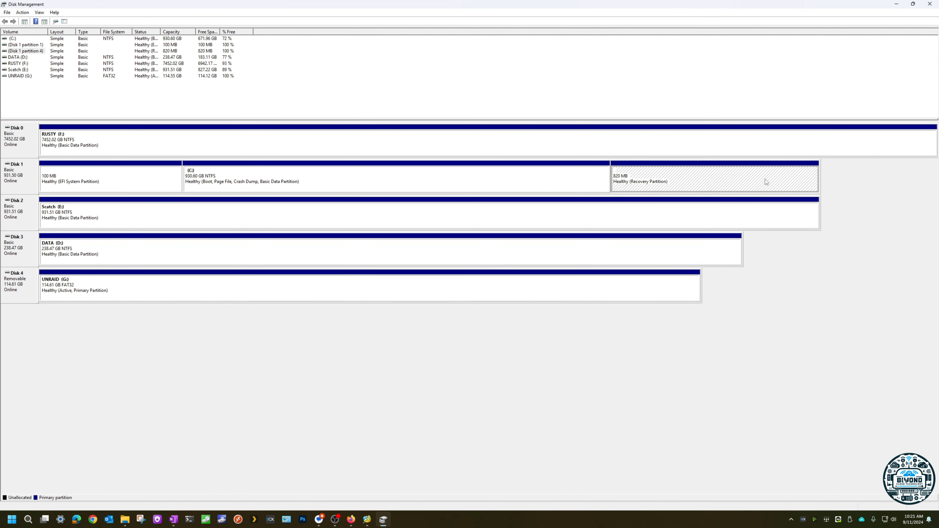
right_click(701, 177)
left_click(183, 291)
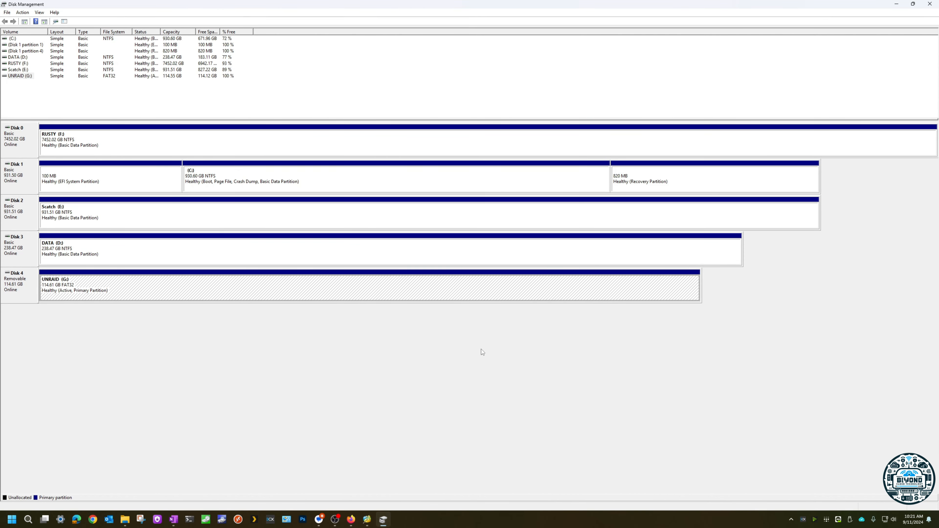
left_click(896, 5)
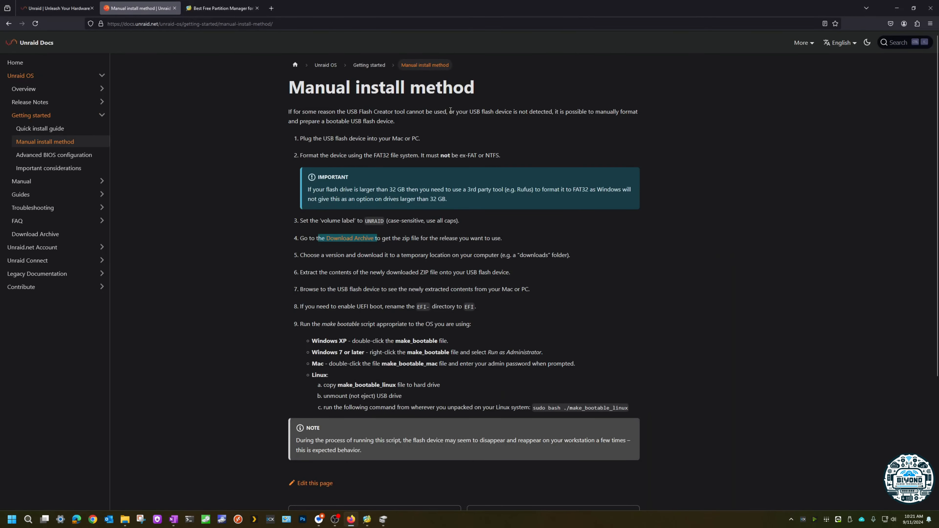
Step: View the MiniTool download page, switch to MiniTool Partition Wizard and queue deletion of the UNRAID partition on Disk 5
left_click(204, 9)
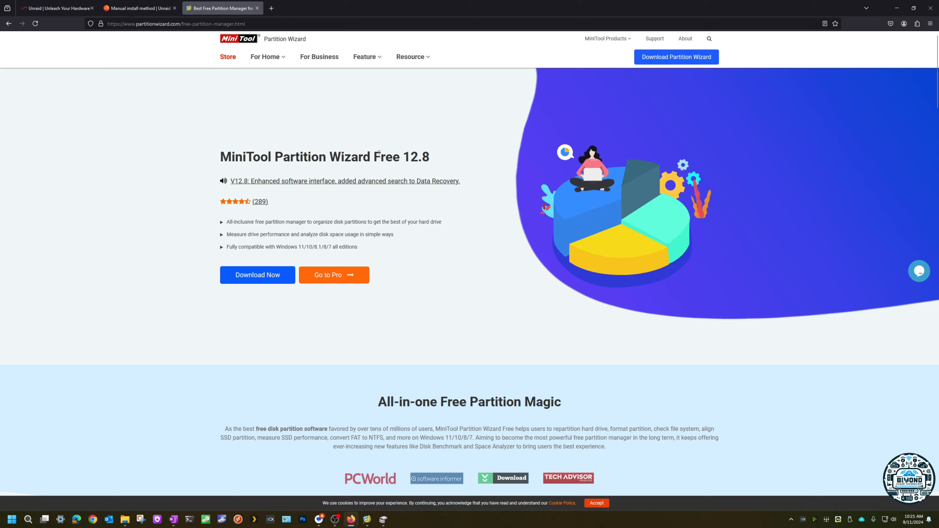
left_click(367, 519)
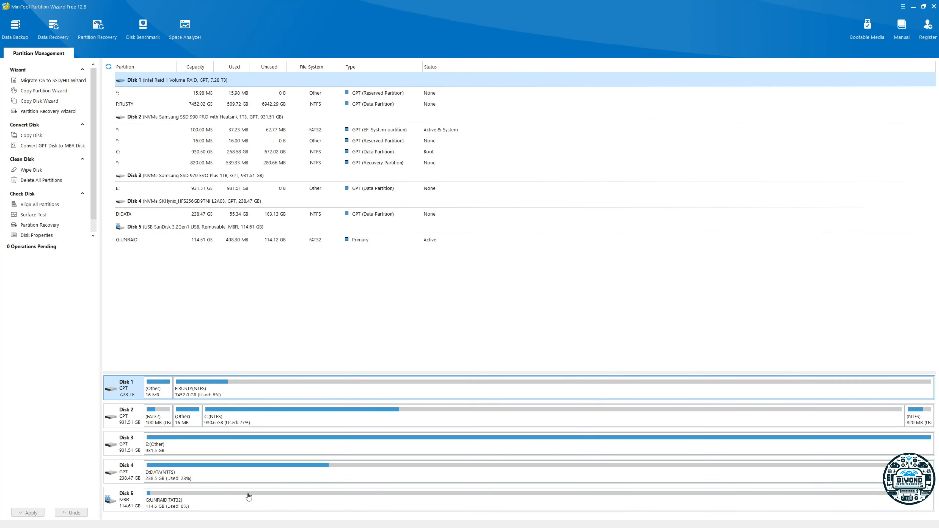
left_click(221, 504)
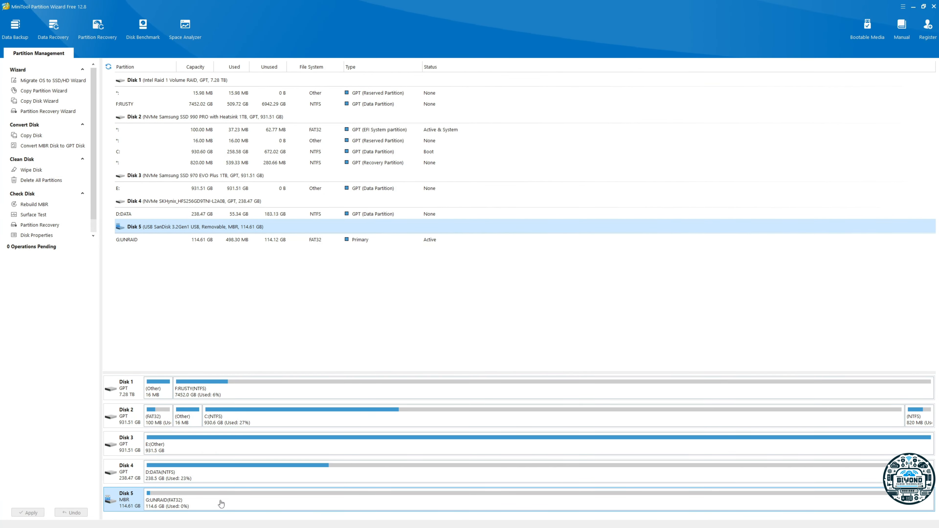
right_click(237, 504)
left_click(260, 272)
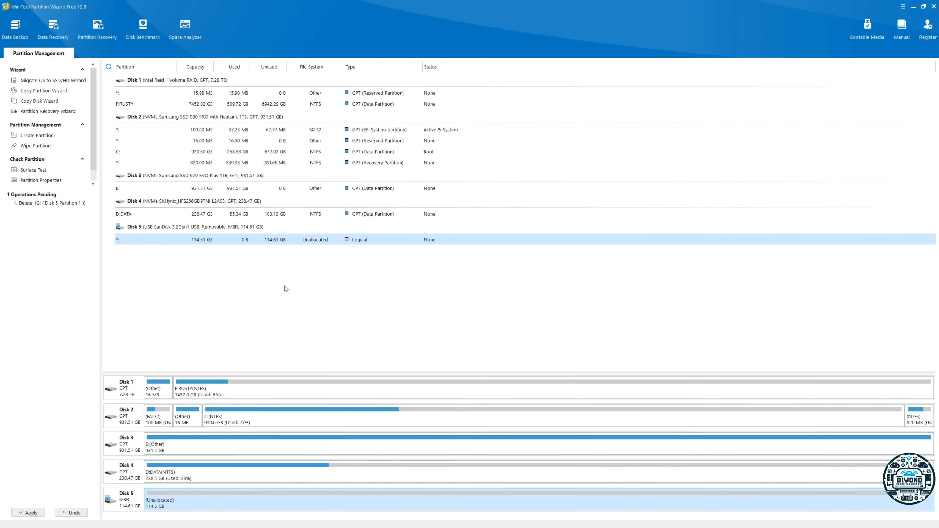
Step: Compare the partition styles of Disk 5 and Disk 3, leaving Disk 5 selected
left_click(133, 501)
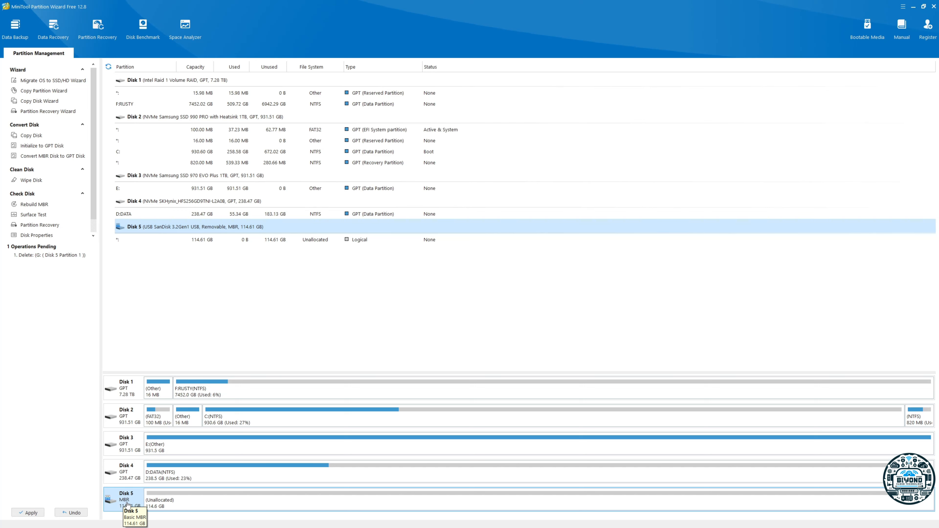
left_click(126, 448)
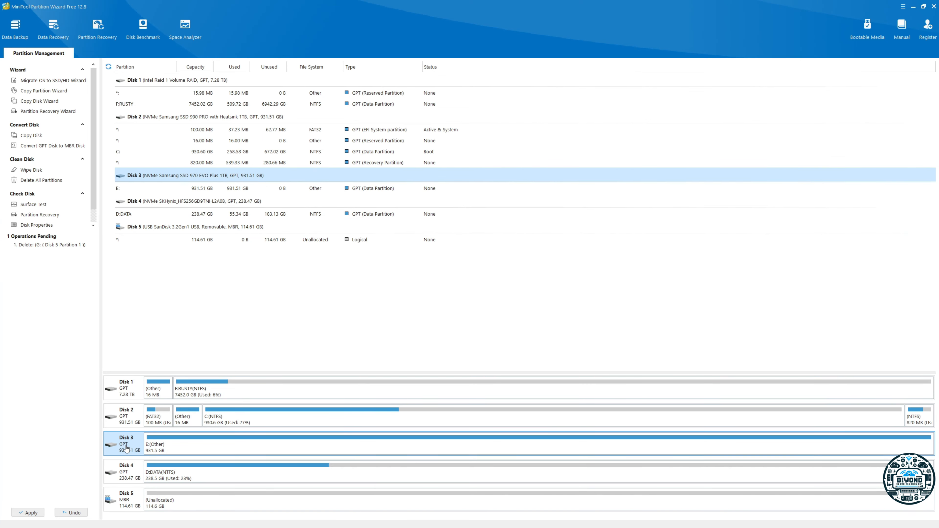
left_click(127, 503)
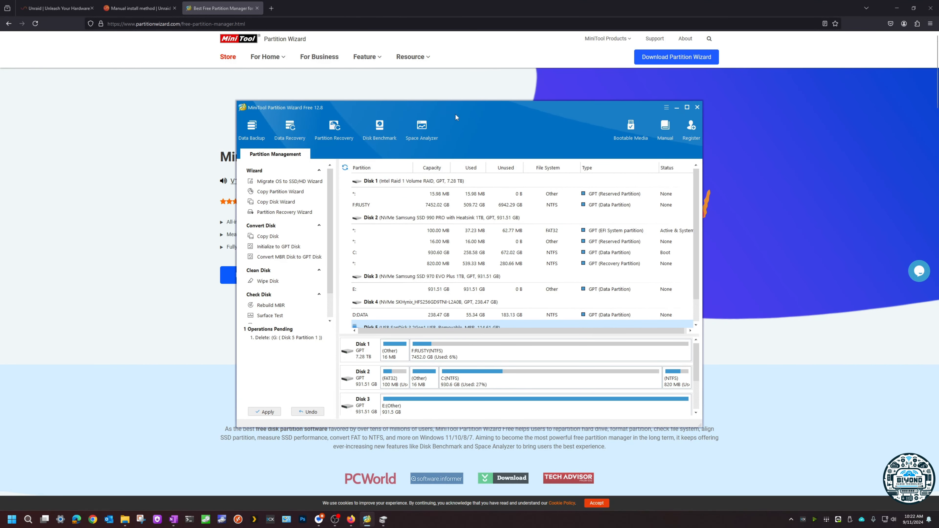
Step: Review the UEFI boot instruction in the Unraid manual install guide and minimize the browser to return to MiniTool Partition Wizard
left_click(138, 8)
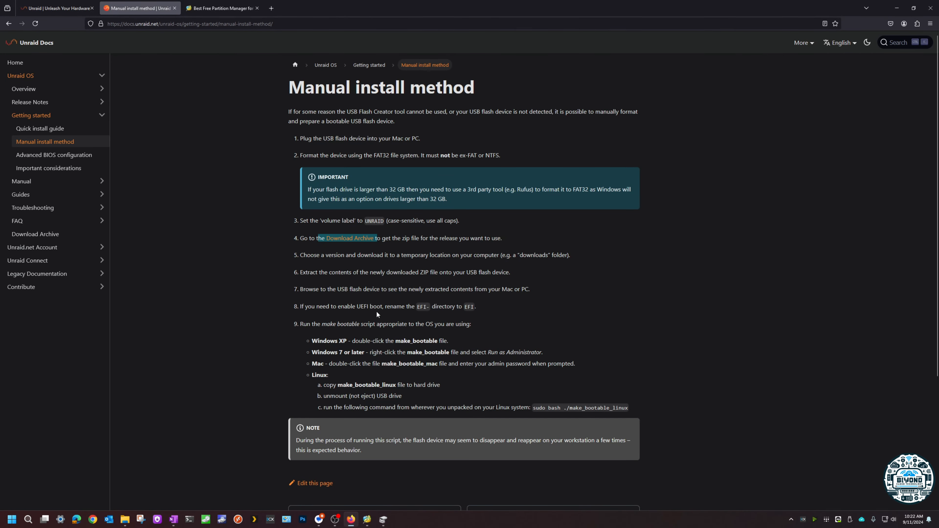
left_click_drag(301, 307, 476, 308)
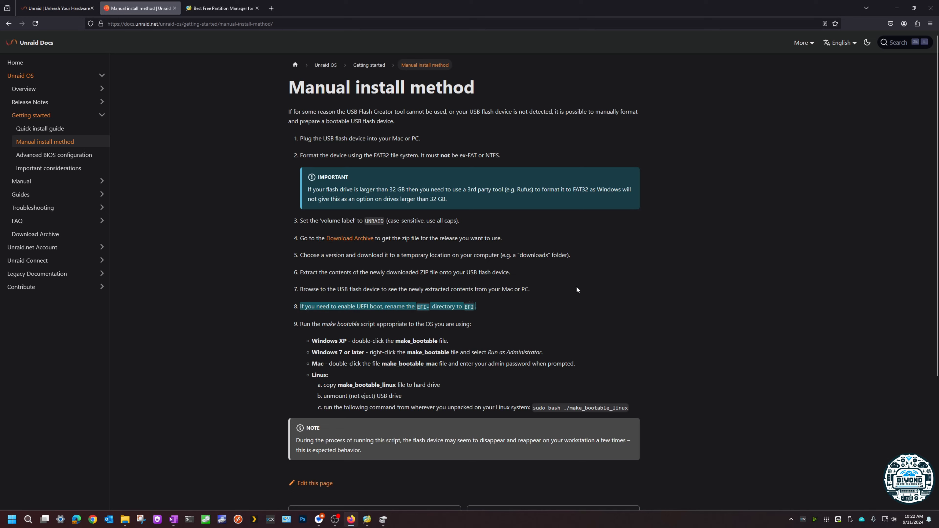
left_click(898, 6)
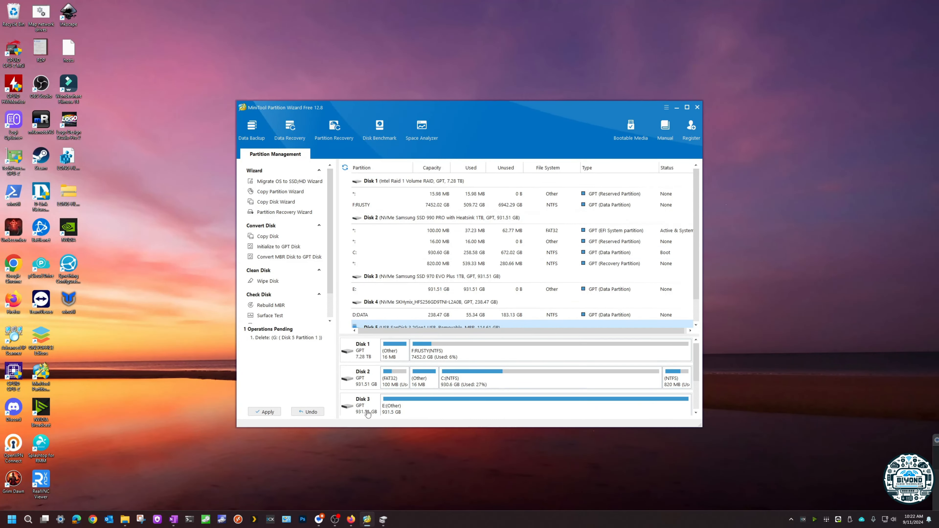
Step: Maximize the window and create a primary FAT32 partition labelled UNRAID in the unallocated space on Disk 5, keeping the full size
left_click(687, 107)
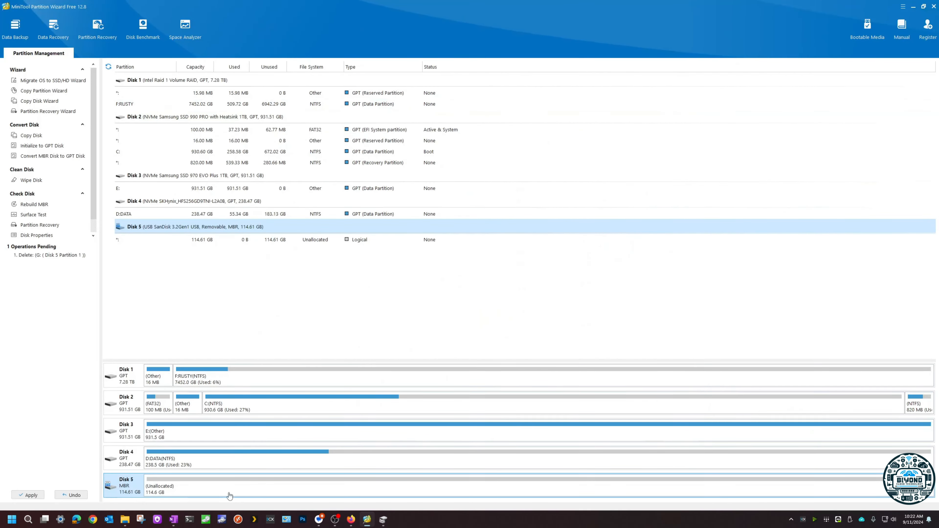
left_click(172, 487)
right_click(173, 487)
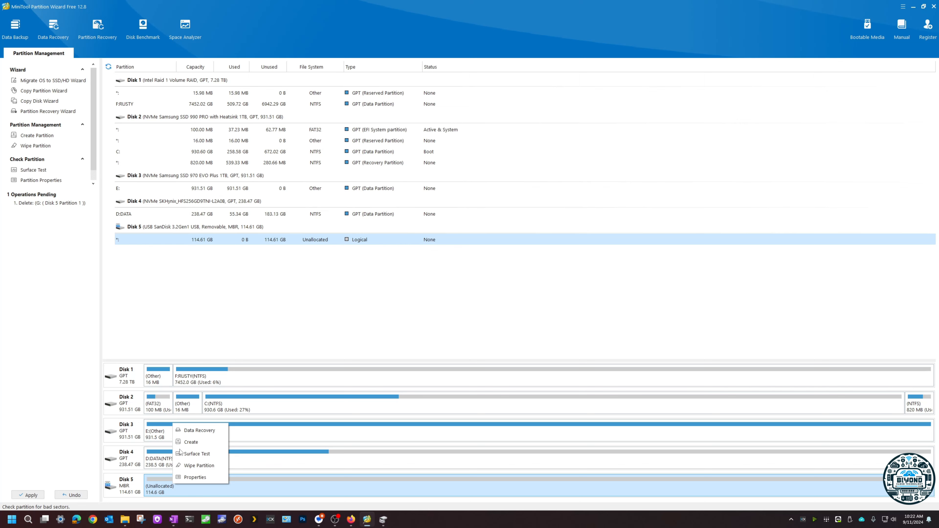
left_click(194, 442)
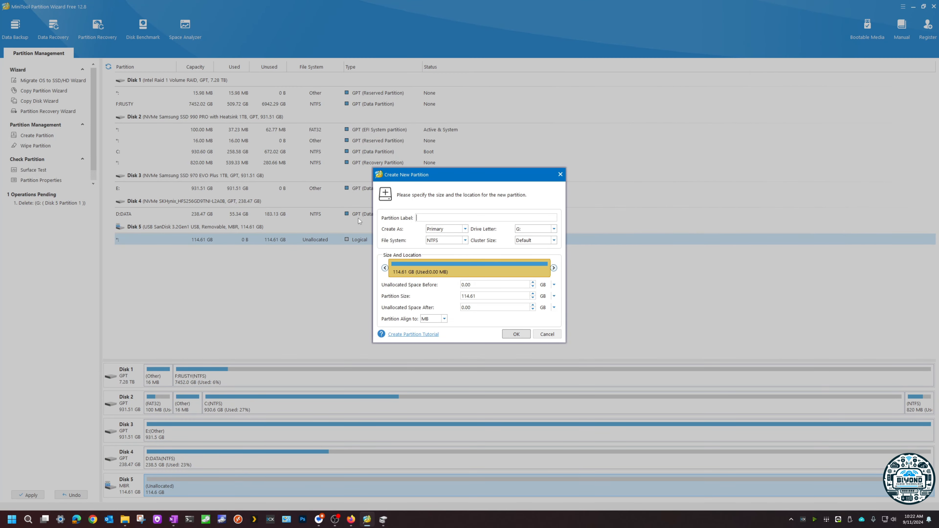
left_click(465, 240)
left_click(443, 251)
left_click(434, 217)
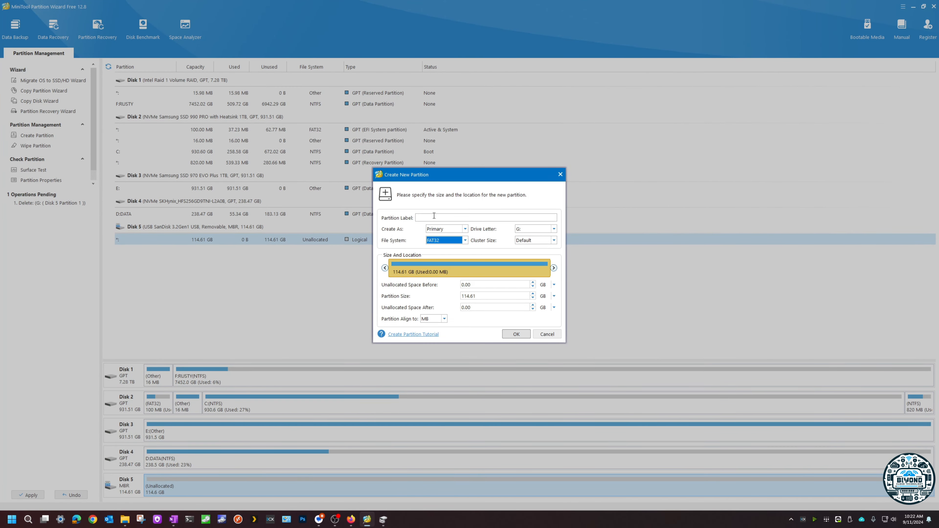
key("Caps_Lock")
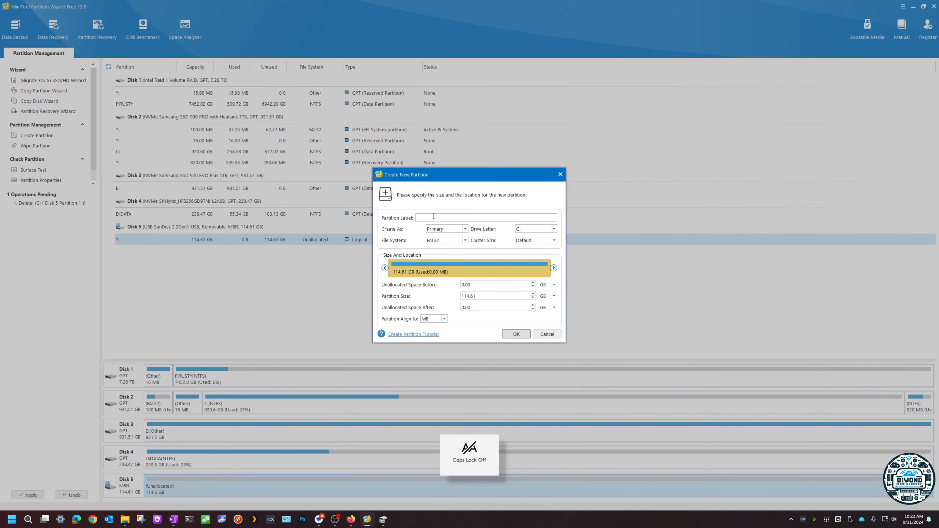
type("UNRAID")
left_click(521, 335)
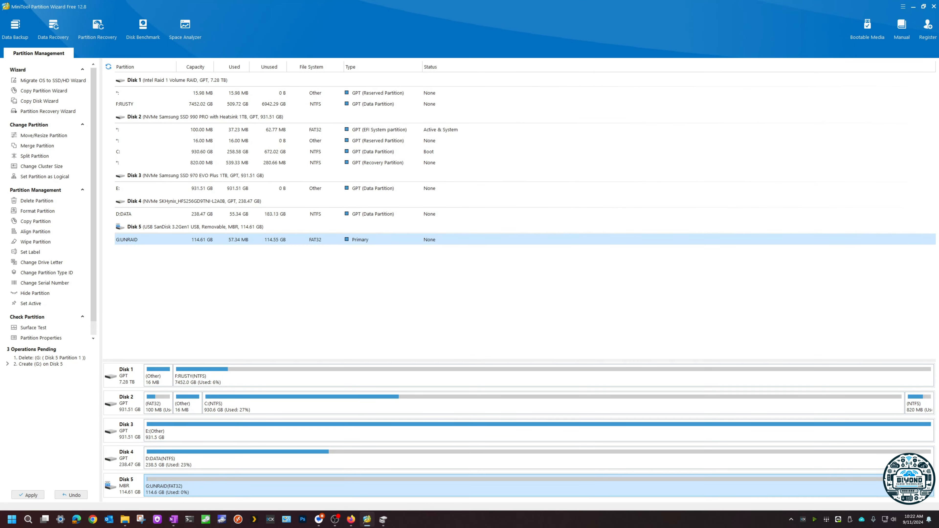
Step: Apply the pending delete and create operations on Disk 5 and quit MiniTool Partition Wizard
left_click(28, 495)
left_click(459, 277)
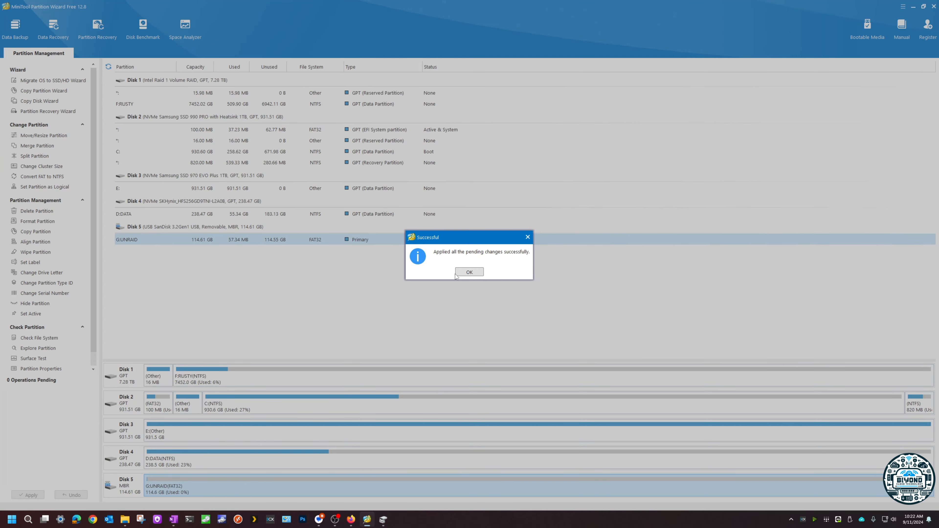
left_click(457, 273)
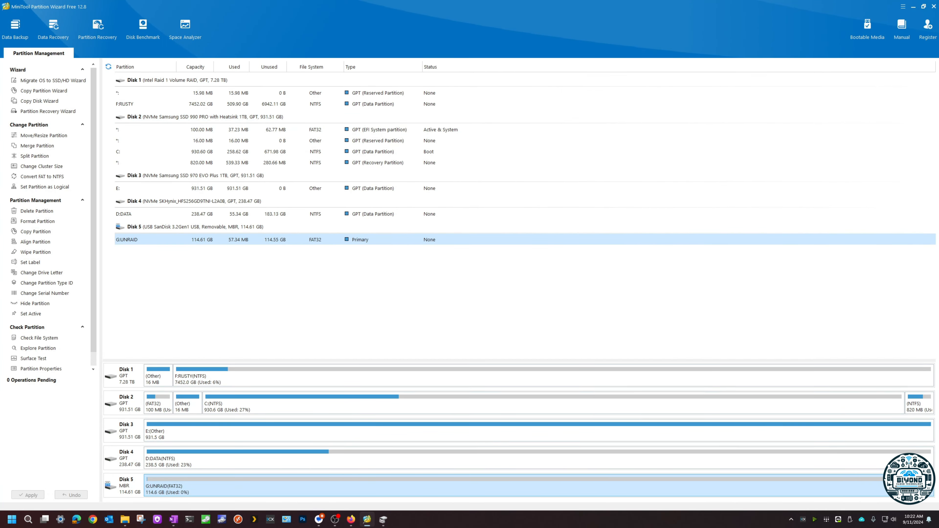
left_click(930, 9)
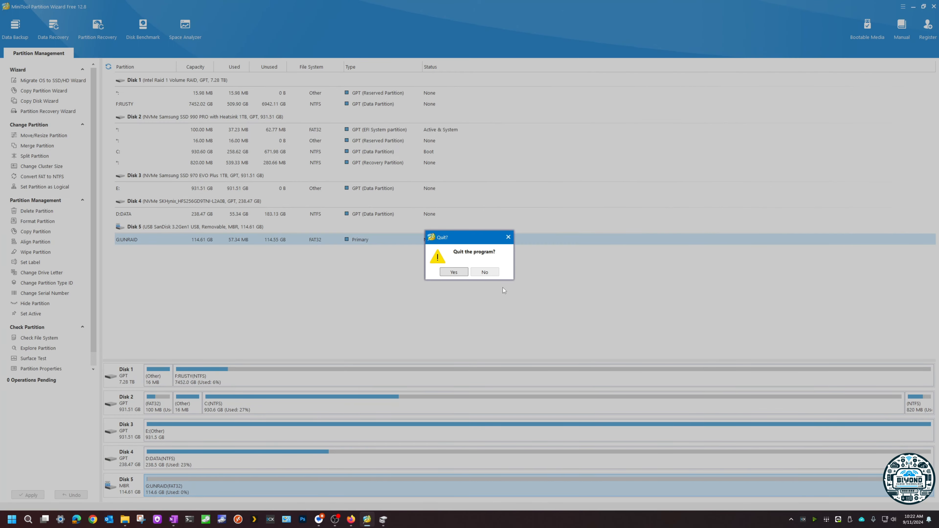
left_click(456, 274)
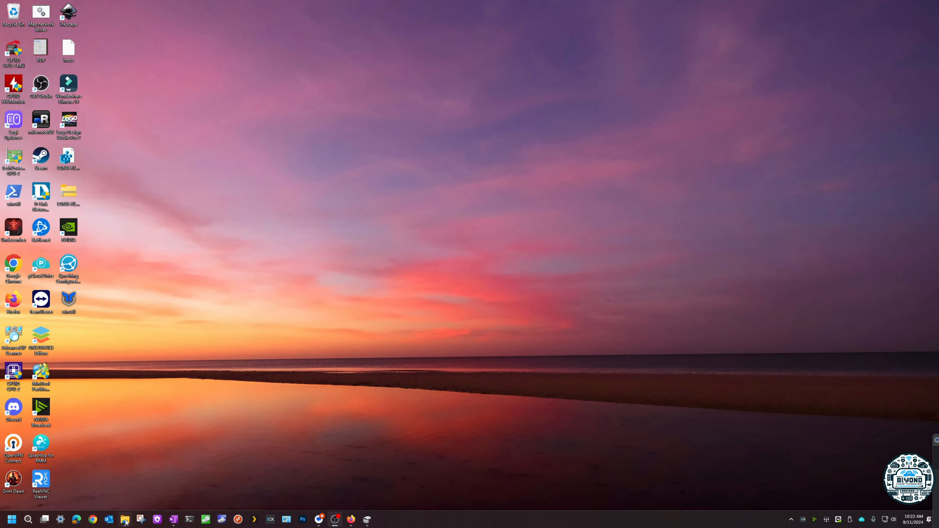
Step: In File Explorer, copy the entire contents of the extracted unRAIDServer-6.12.13-x86_64 folder to the UNRAID (G:) drive
mouse_move(125, 519)
left_click(128, 494)
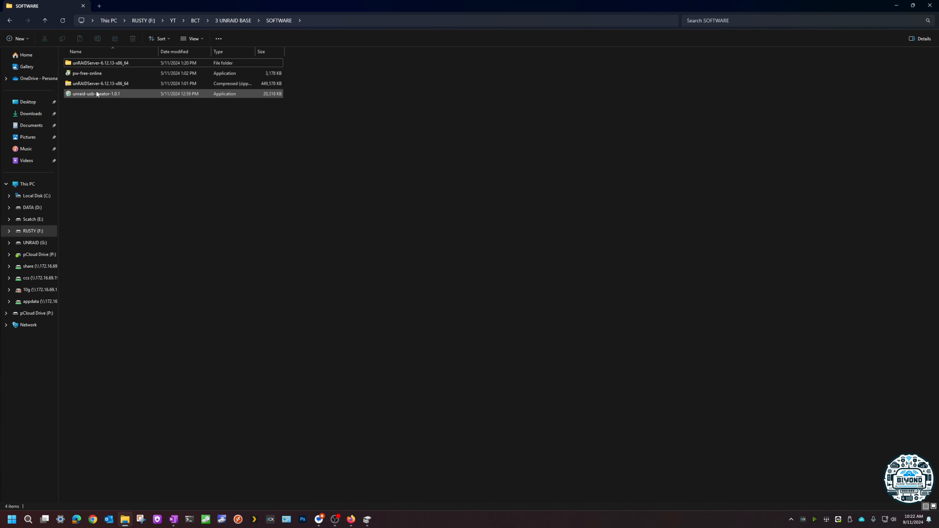
left_click(112, 85)
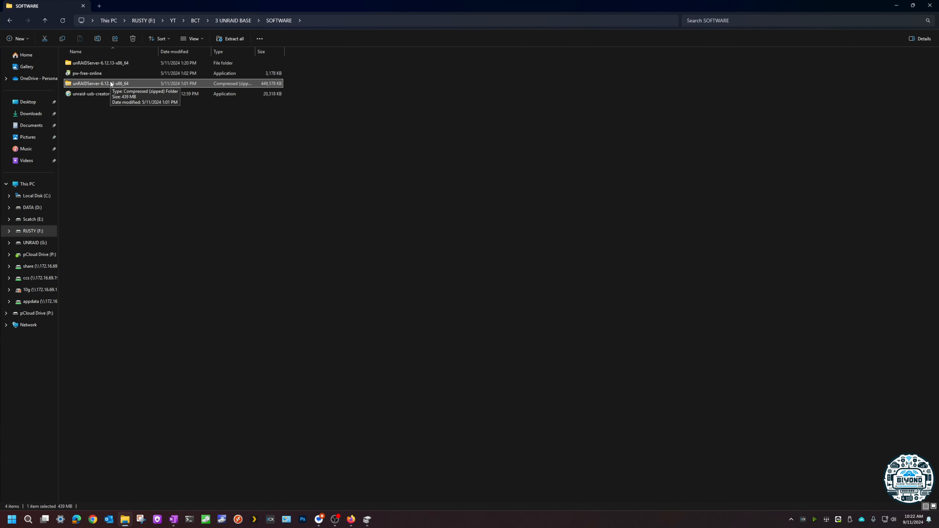
double_click(101, 62)
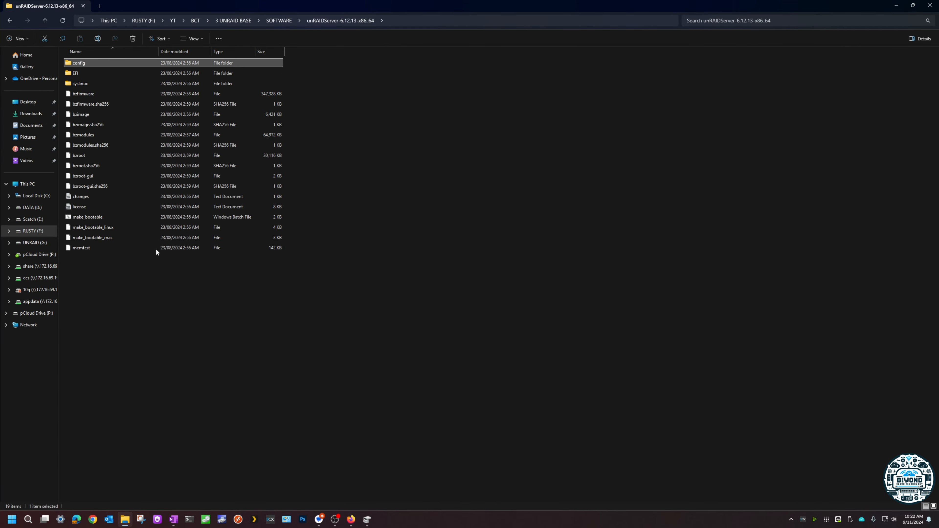
left_click_drag(151, 304, 96, 58)
left_click(62, 39)
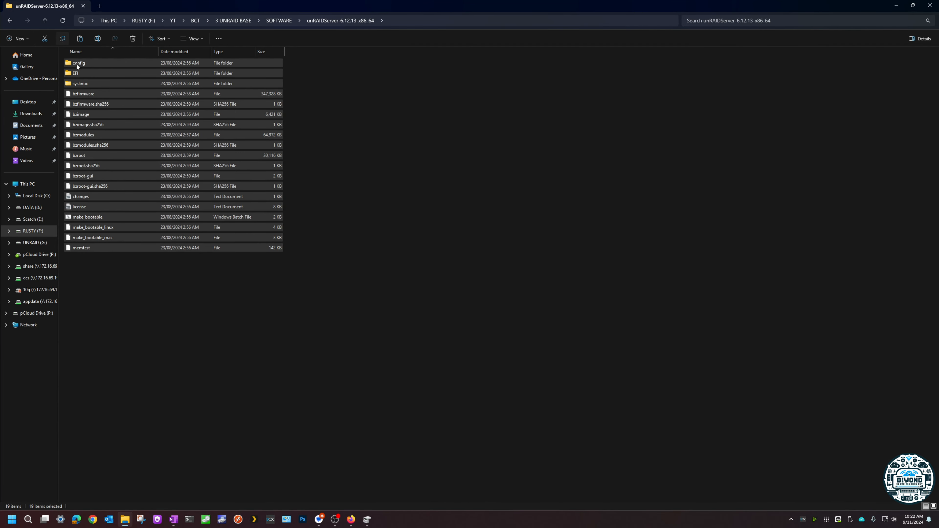
left_click(35, 243)
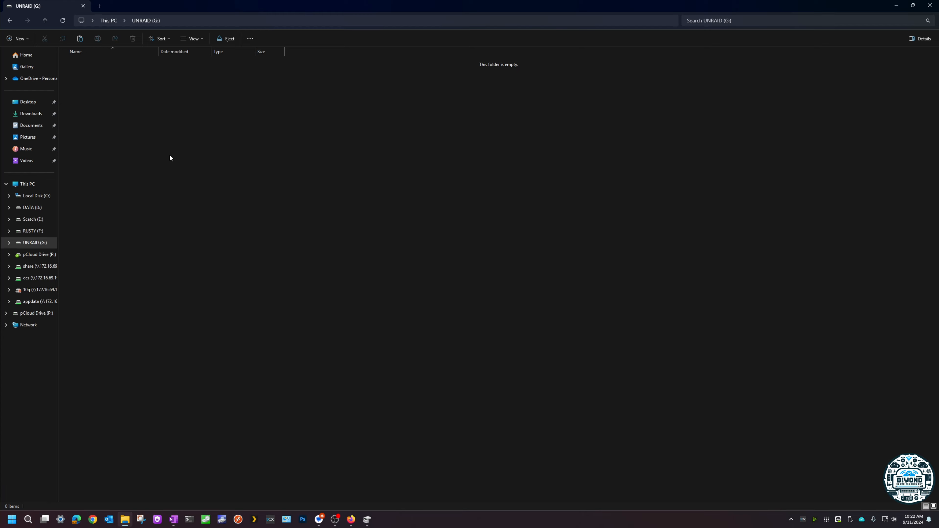
right_click(170, 156)
left_click(199, 207)
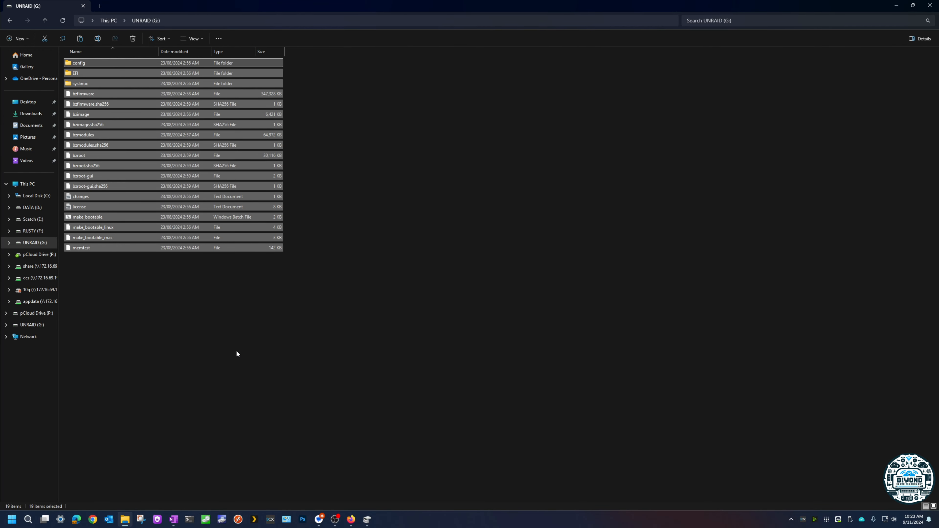
left_click(237, 352)
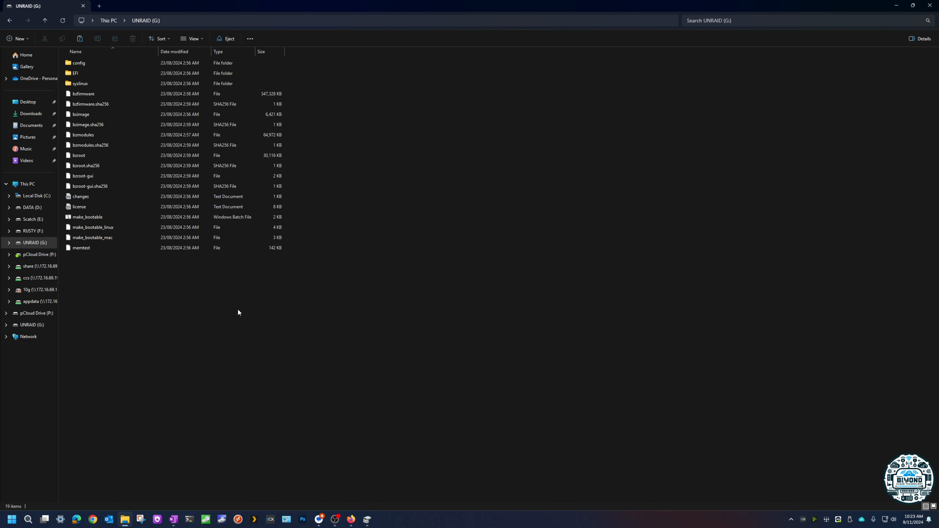
Step: Run the make_bootable batch file on UNRAID (G:) as administrator, complete its prompts and close File Explorer
left_click(98, 221)
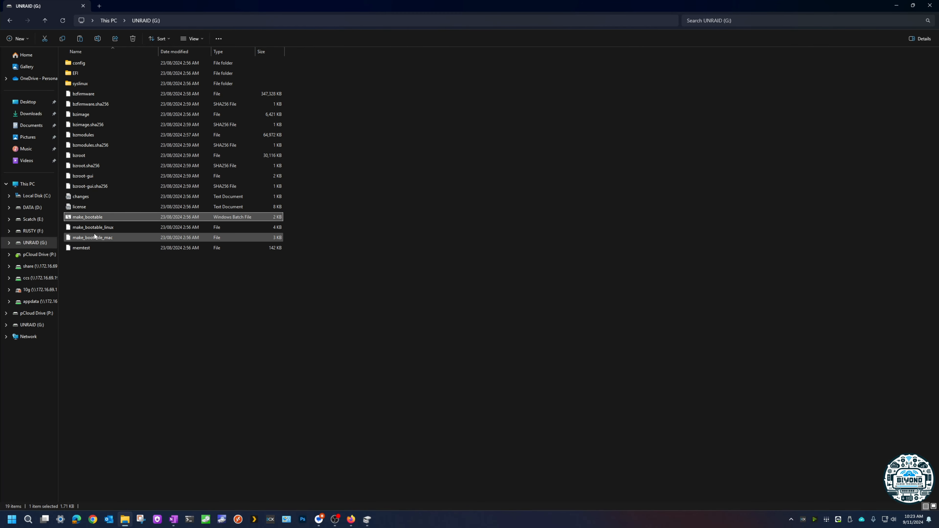
right_click(88, 217)
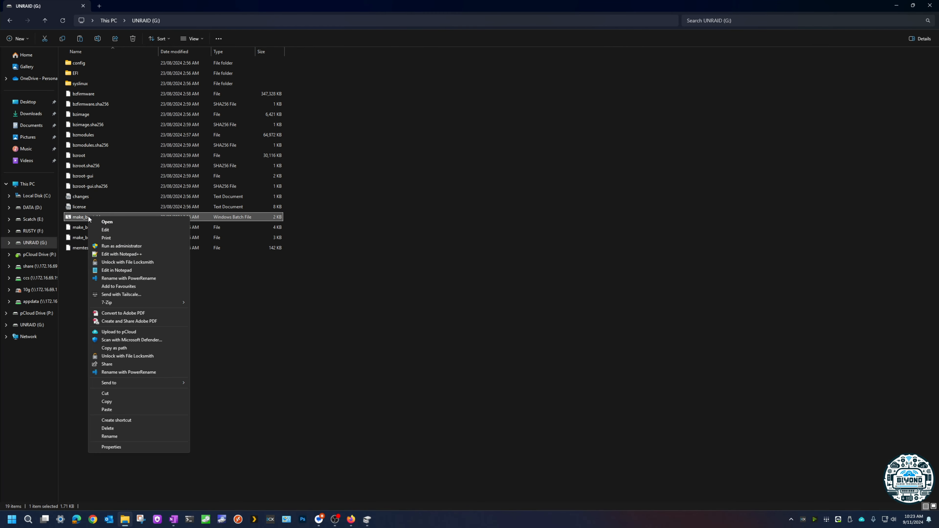
left_click(120, 247)
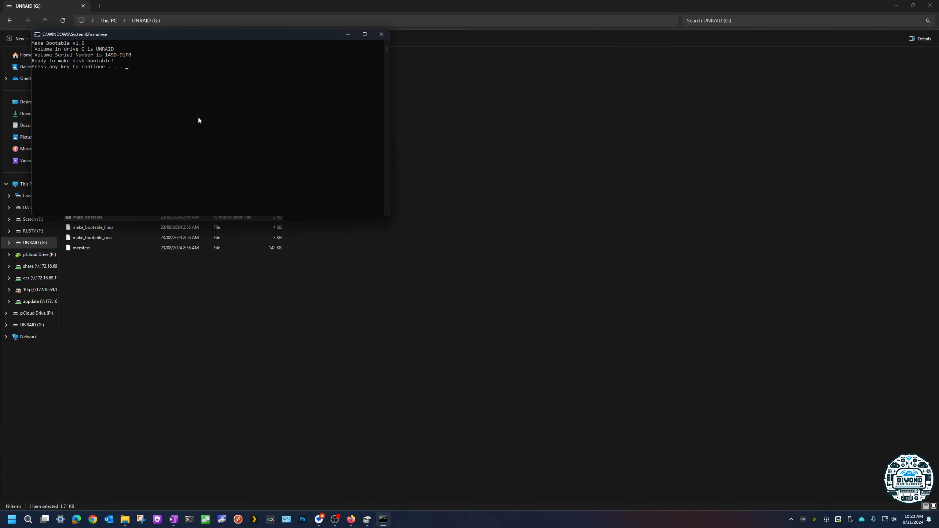
key("Return")
key("Return")
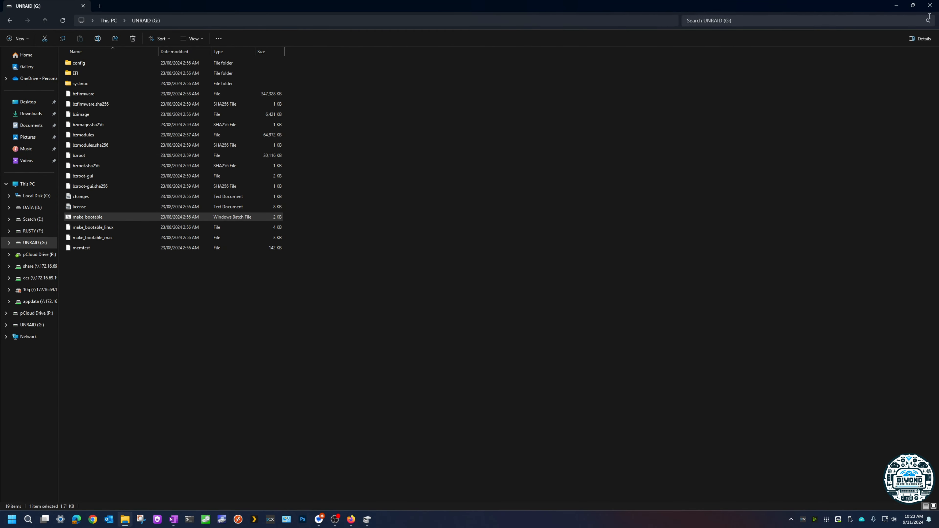
left_click(930, 5)
Step: Switch to Firefox and review the make_bootable instruction for Windows 7 or later in the manual install guide
mouse_move(366, 518)
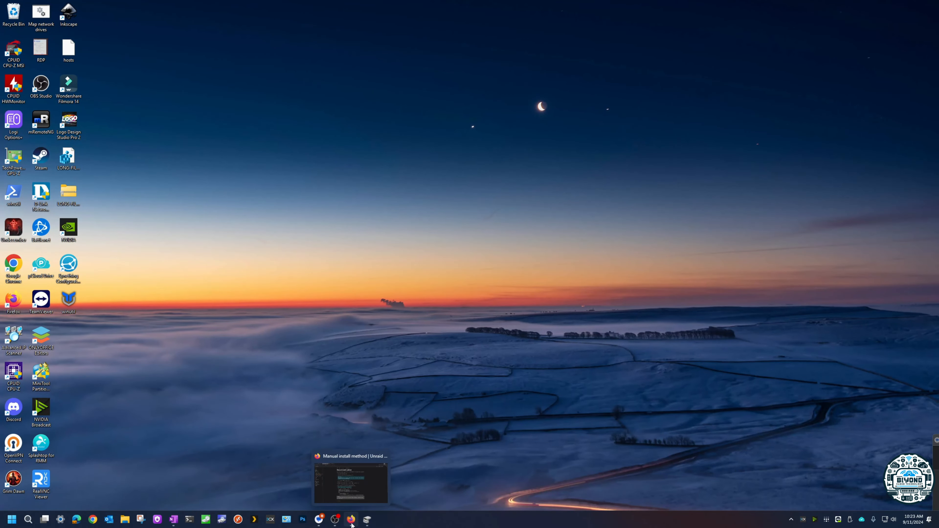
left_click(351, 520)
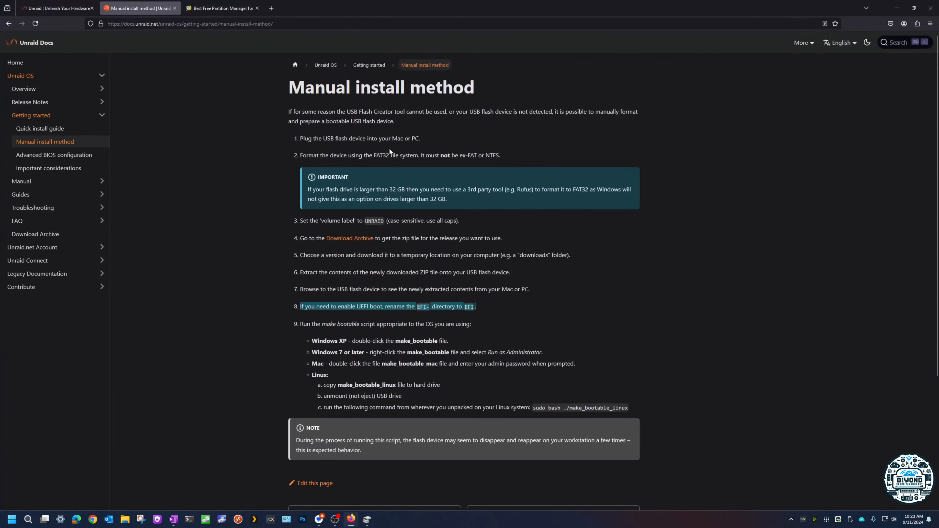
left_click_drag(317, 391, 425, 391)
left_click(453, 371)
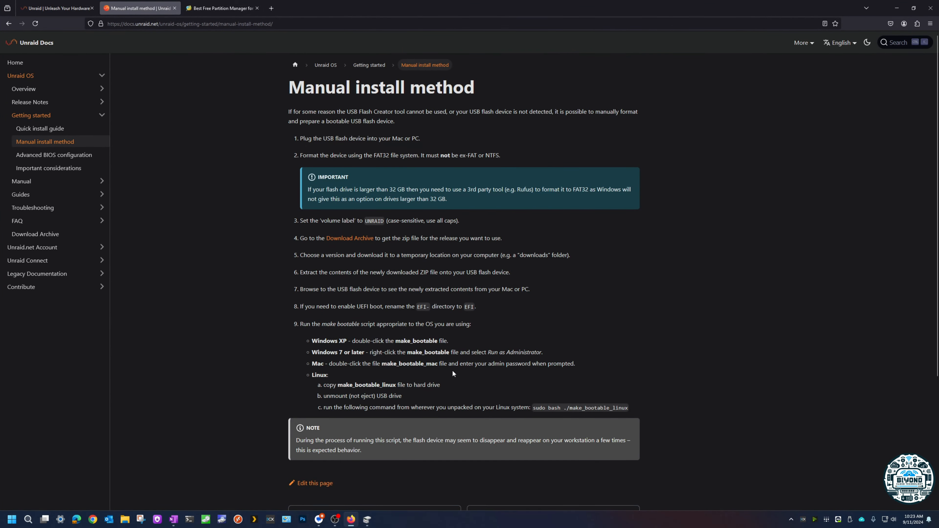
left_click_drag(414, 352, 543, 352)
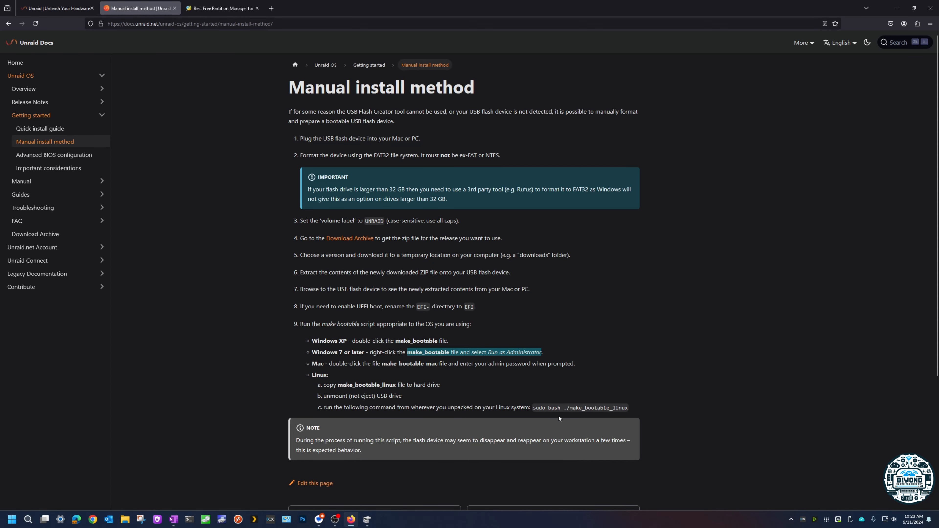
Step: Safely eject the SanDisk 3.2Gen1 USB drive from Windows
scroll(362, 427, "down", 3)
scroll(469, 301, "up", 3)
left_click(850, 520)
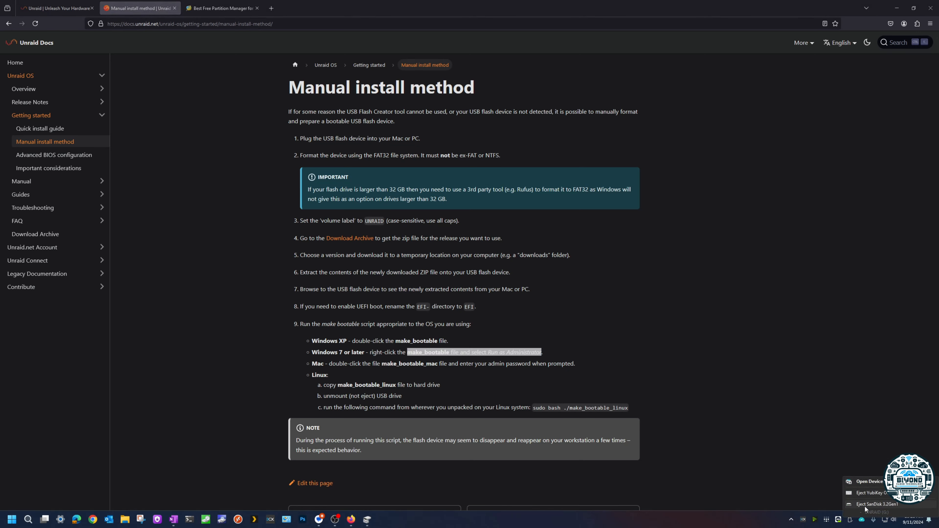
left_click(865, 506)
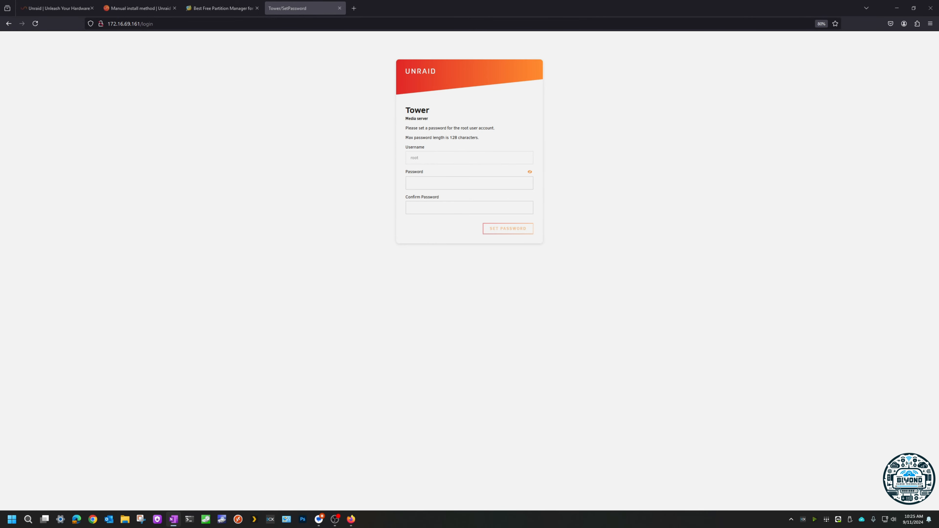
Step: Enter and confirm the root account password on the Tower login page and set it
left_click(463, 185)
key("ctrl+v")
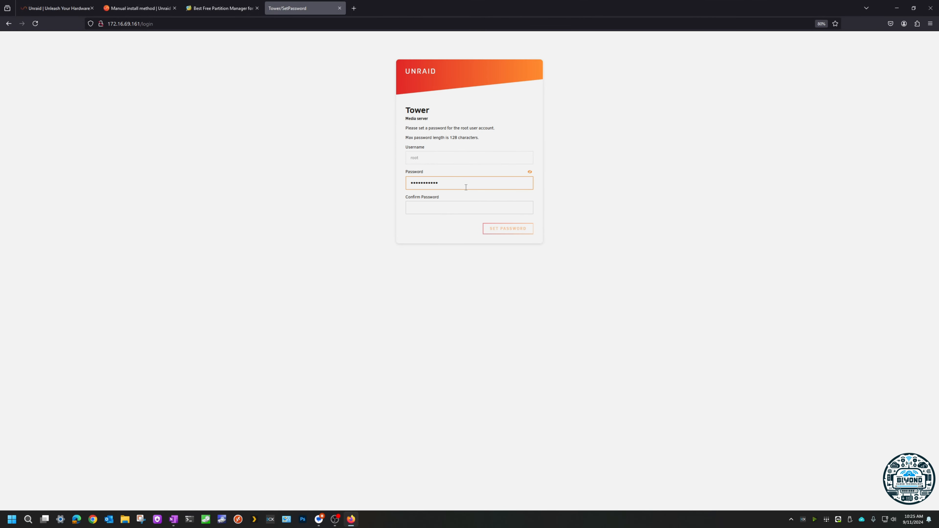
left_click(453, 207)
key("ctrl+v")
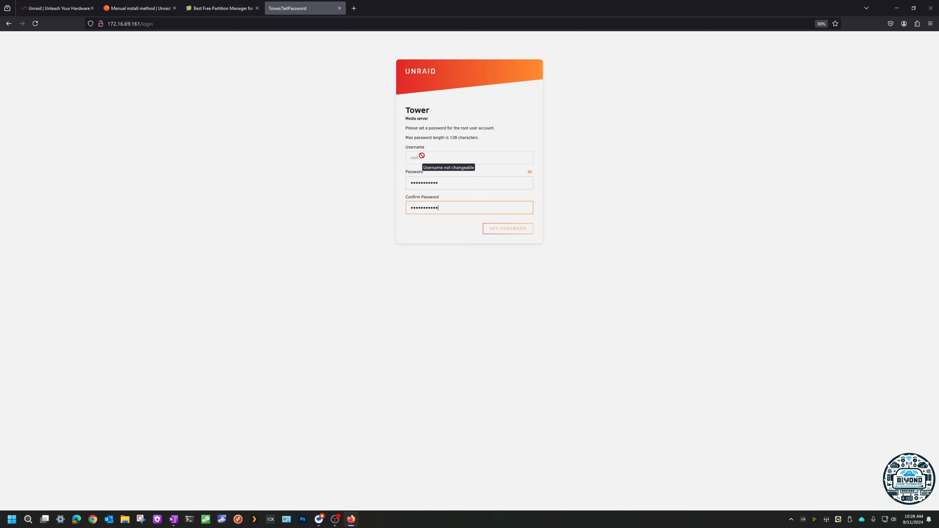
left_click(505, 230)
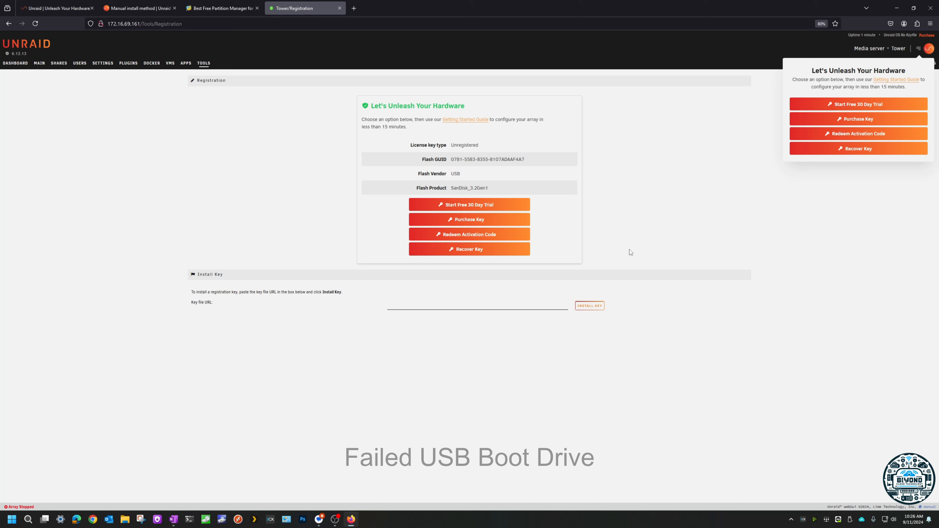
Step: Examine the Install Key instructions on the Registration page and place the cursor in the empty key file URL field
left_click_drag(314, 293, 344, 293)
left_click(422, 305)
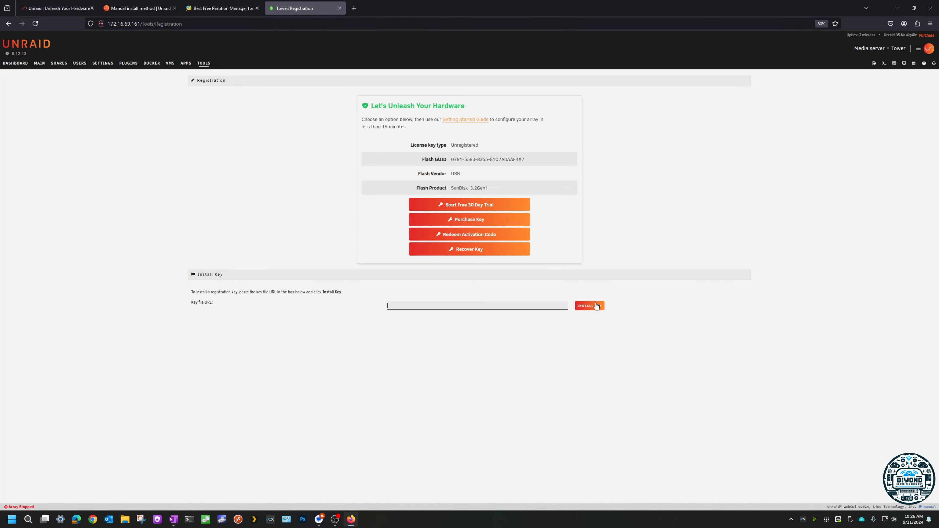
left_click(455, 205)
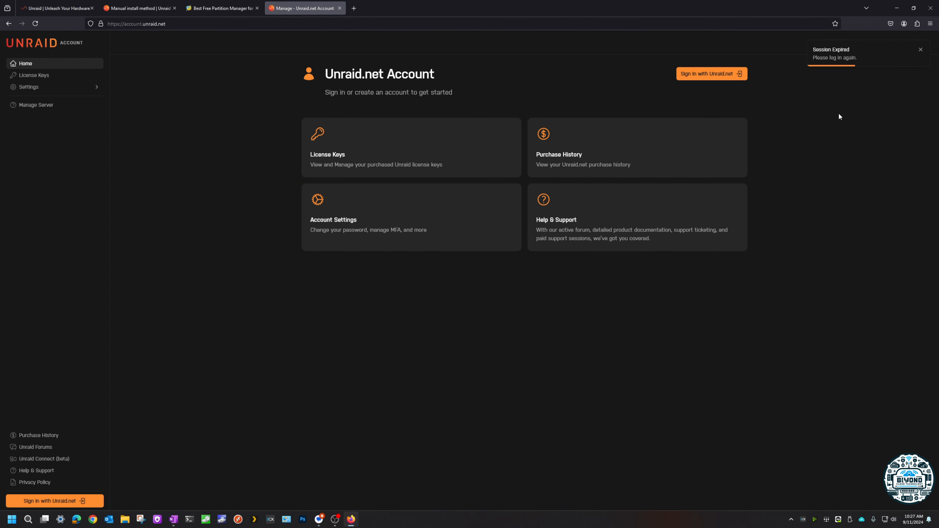
left_click(697, 76)
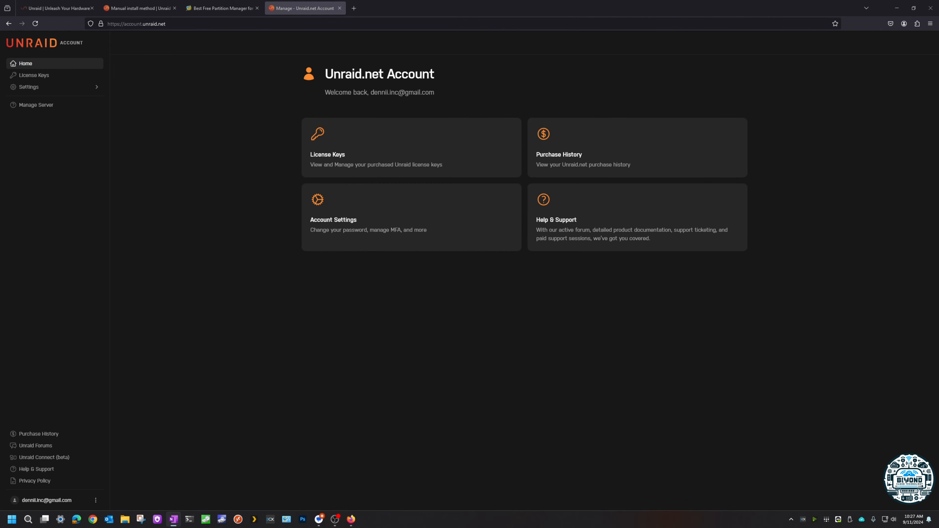
left_click(358, 9)
type("http://172.16.69.161/")
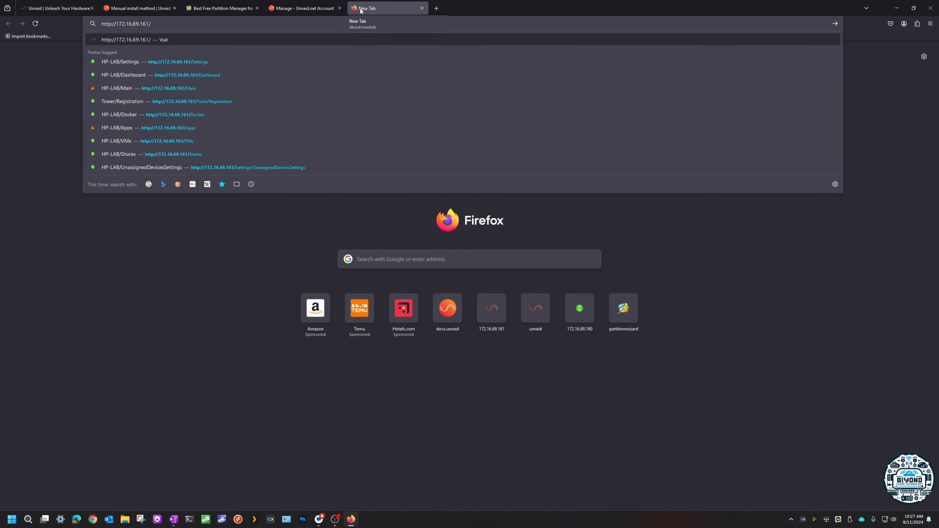
key("Return")
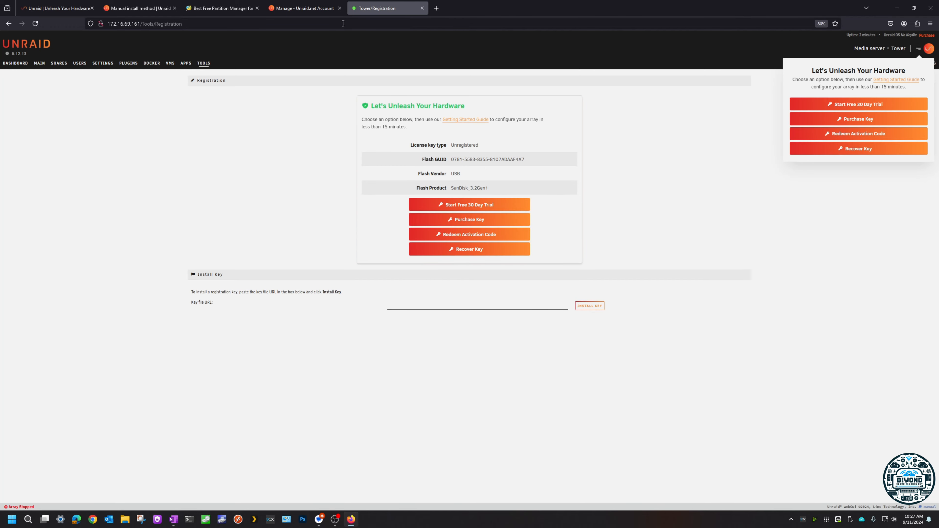
left_click(340, 8)
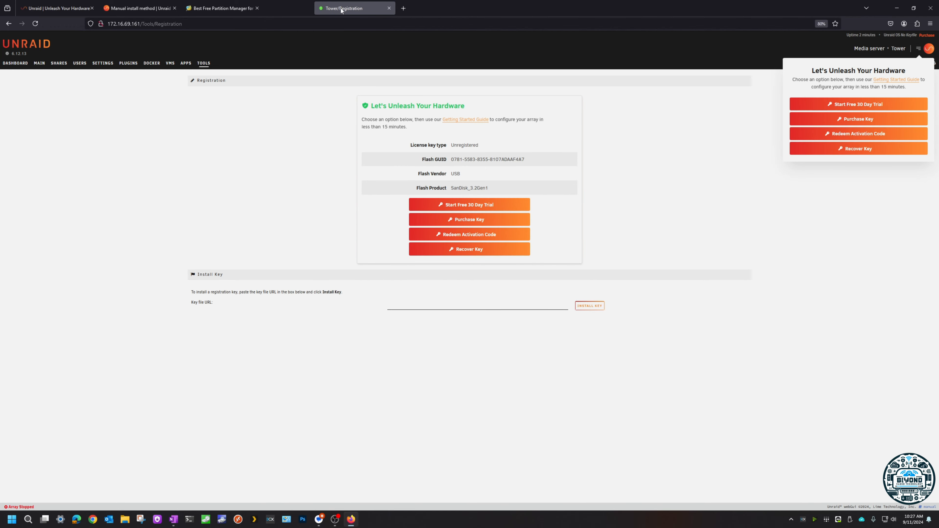
Step: Start the free 30-day trial from the Registration page and close the trial key installation dialog
left_click(467, 208)
left_click(542, 171)
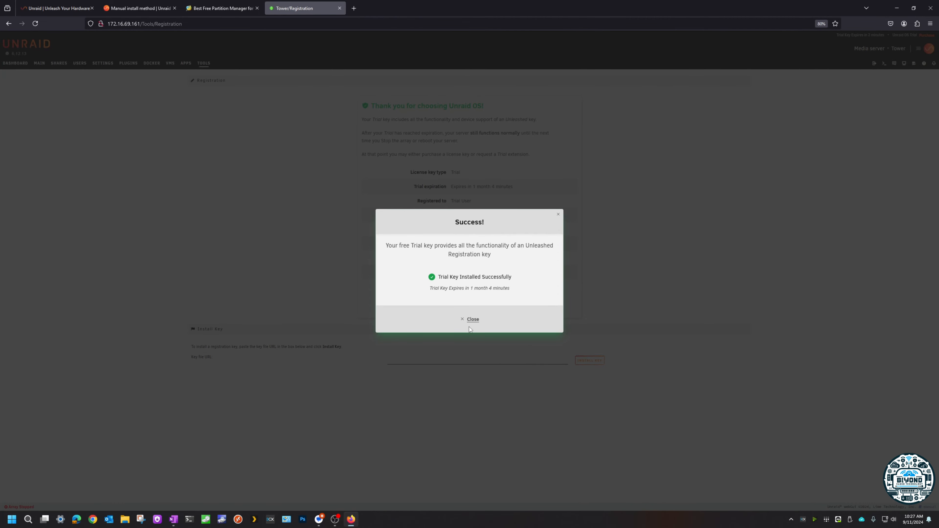
left_click(473, 320)
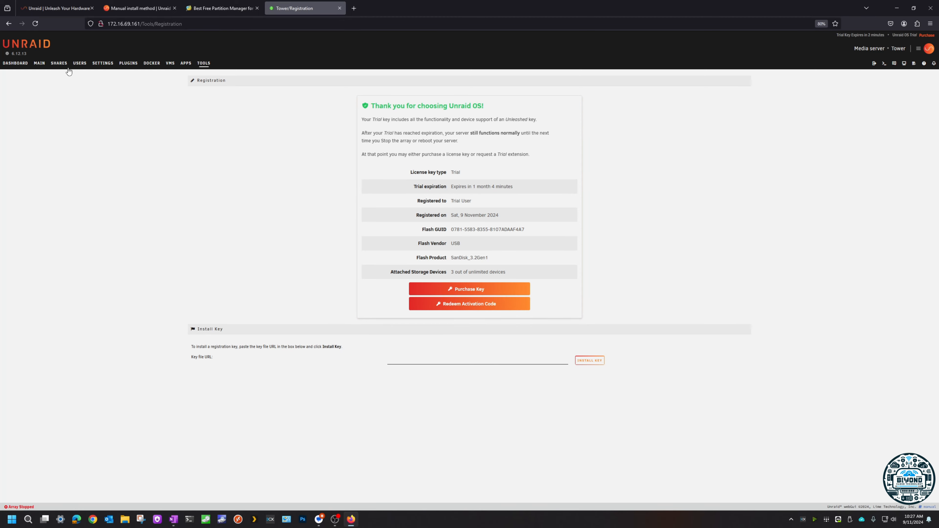
Step: Look over the server's Main, Shares, Users and Dashboard pages
left_click(45, 65)
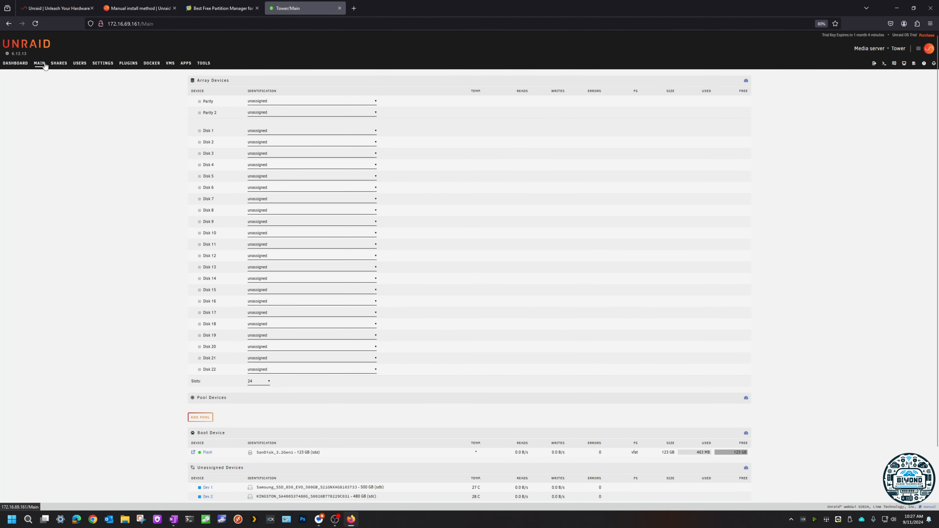
left_click(59, 65)
left_click(78, 64)
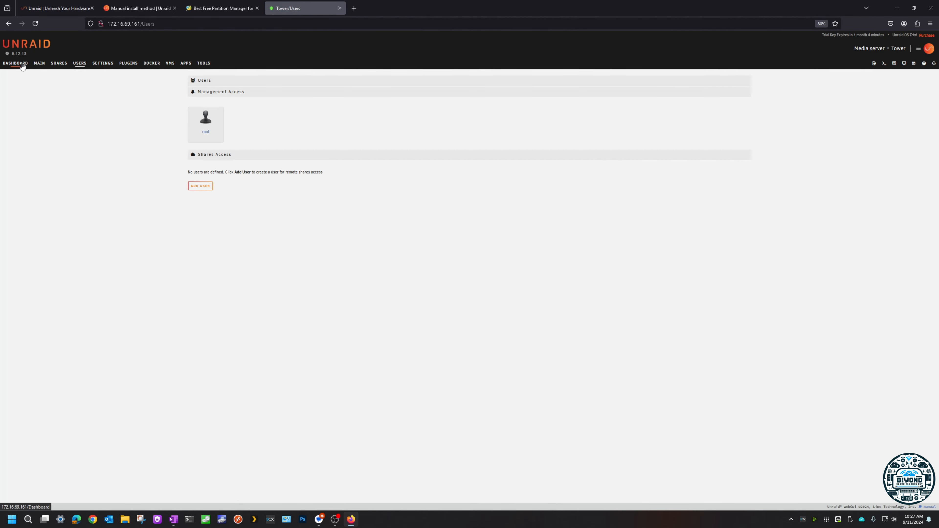
left_click(17, 63)
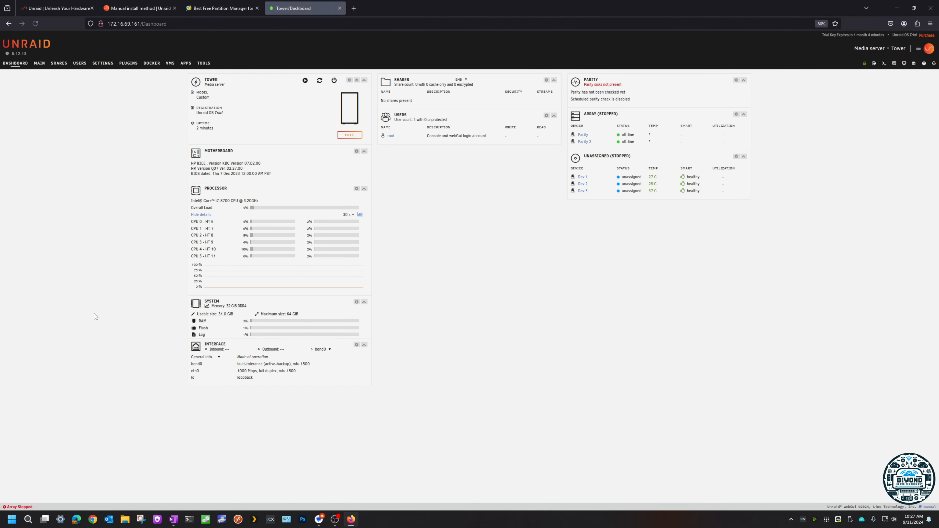
Step: Browse the flash boot device's config folder and locate the Trial.key file
left_click(39, 63)
scroll(138, 252, "down", 3)
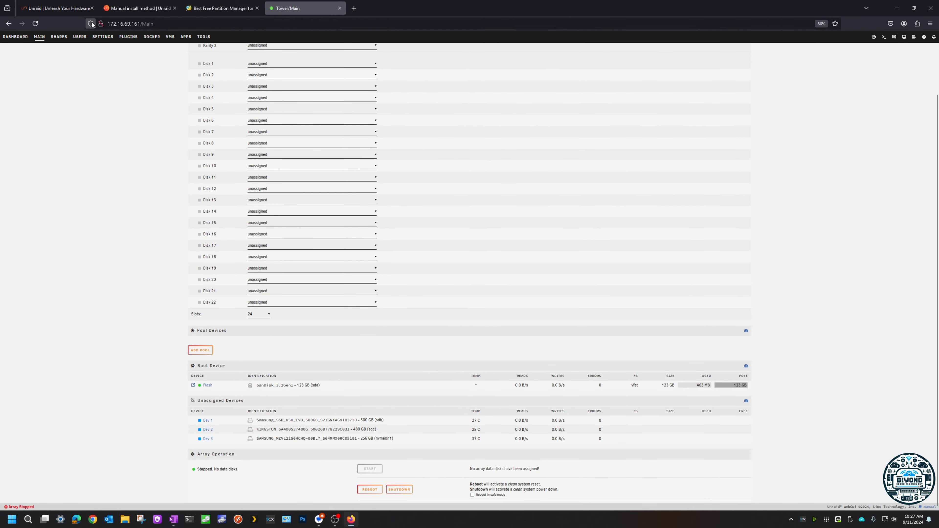
left_click(193, 386)
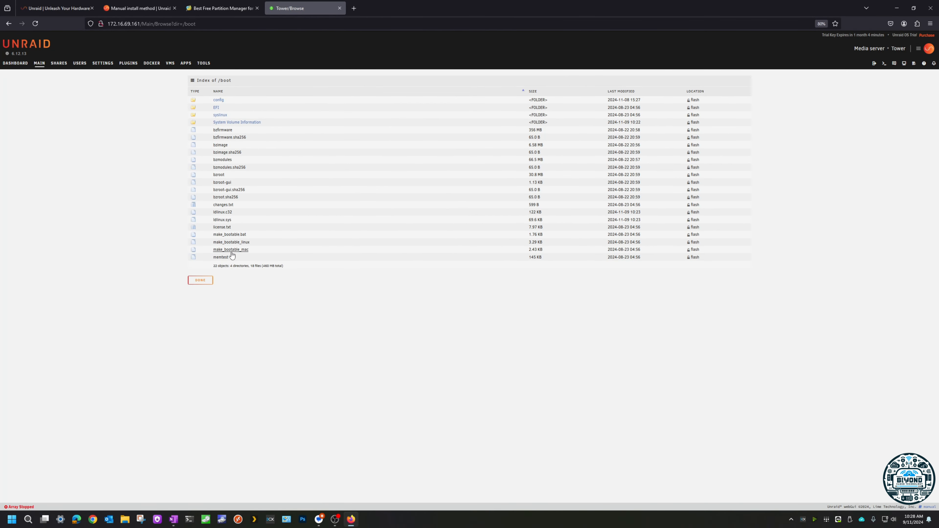
left_click(218, 100)
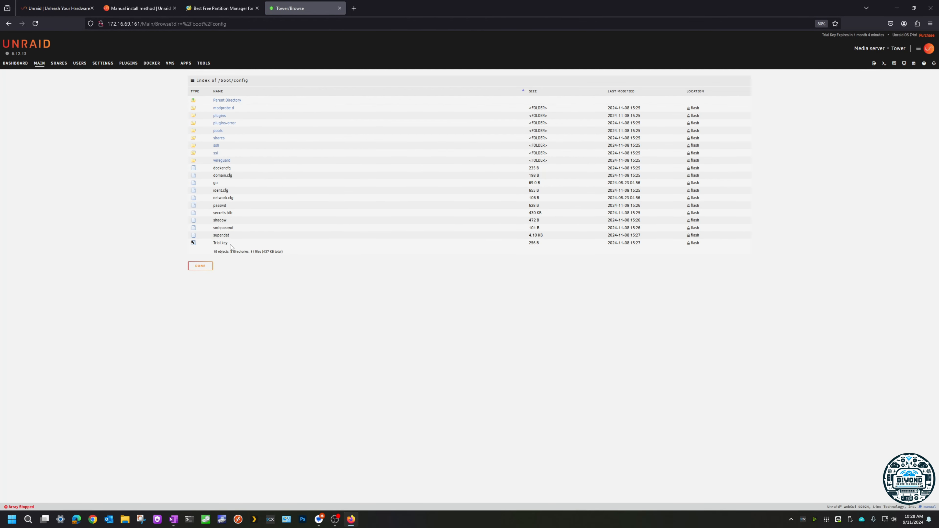
left_click_drag(229, 243, 212, 244)
Step: Open the server's identification settings from the Dashboard and enter HL-LAB as the server name
left_click(15, 63)
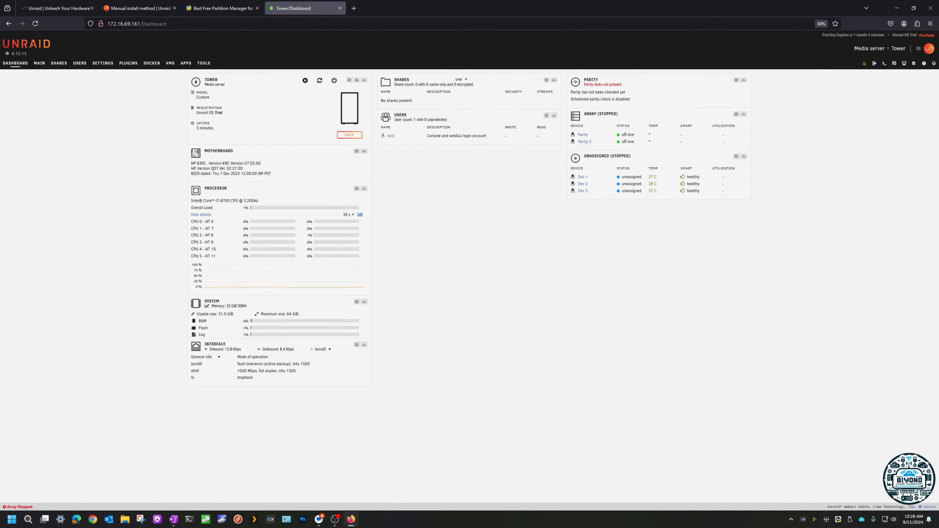
key("alt+Tab")
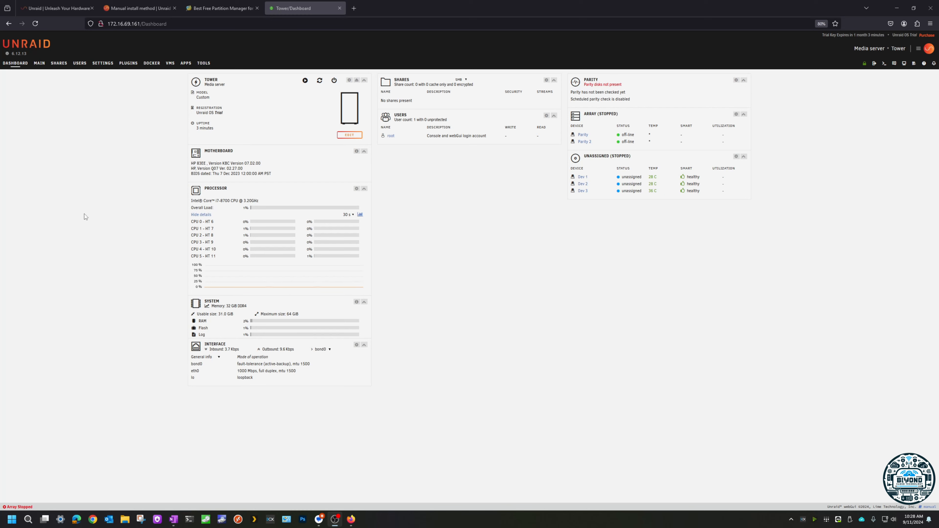
left_click(349, 80)
left_click_drag(406, 98, 349, 102)
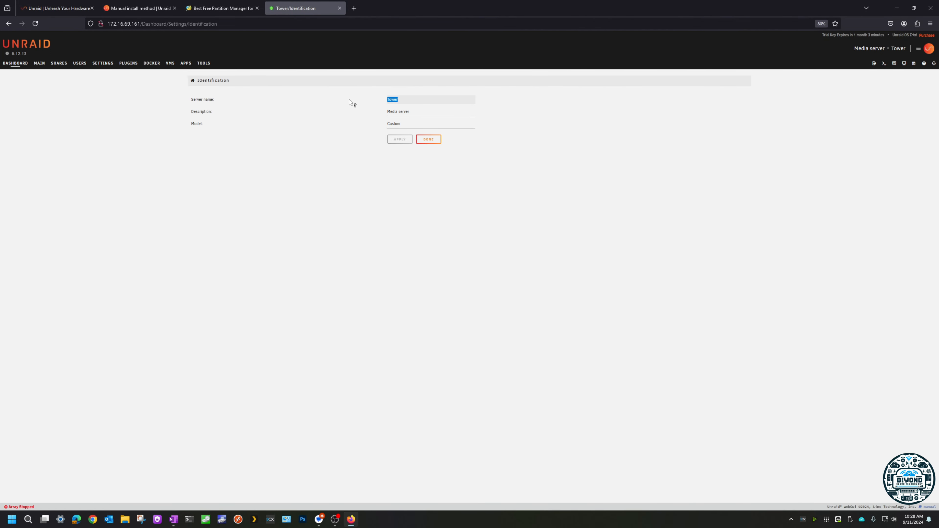
key("Caps_Lock")
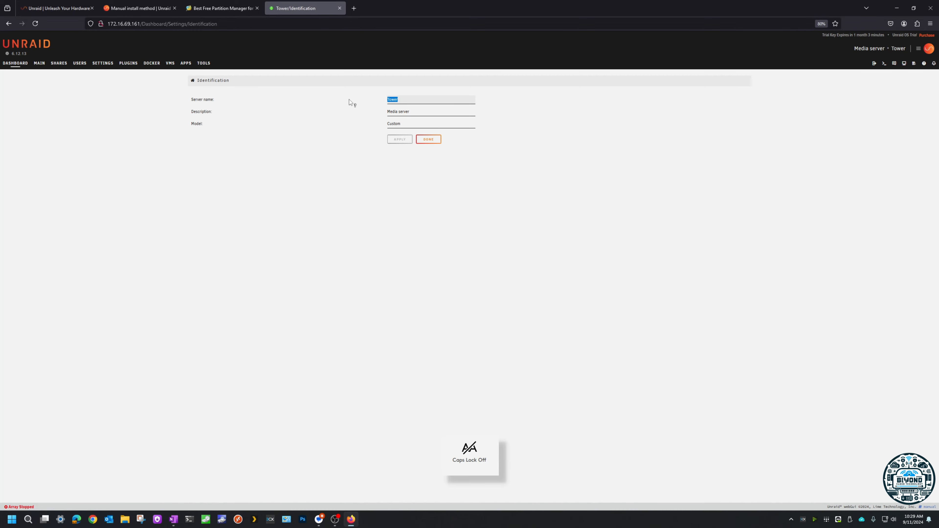
type("HL-LAB")
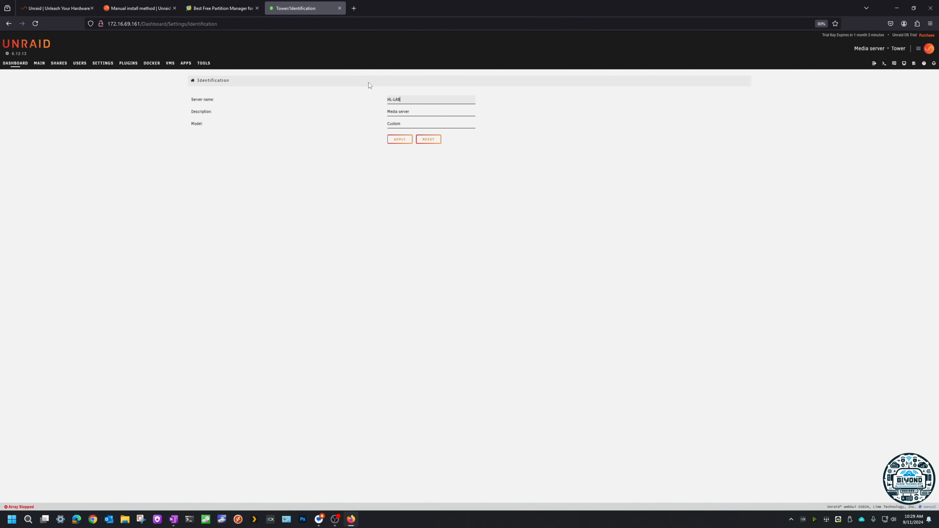
Step: Set the server description to LAB SERVER, apply the identification changes and return to the Dashboard
left_click_drag(411, 110, 371, 109)
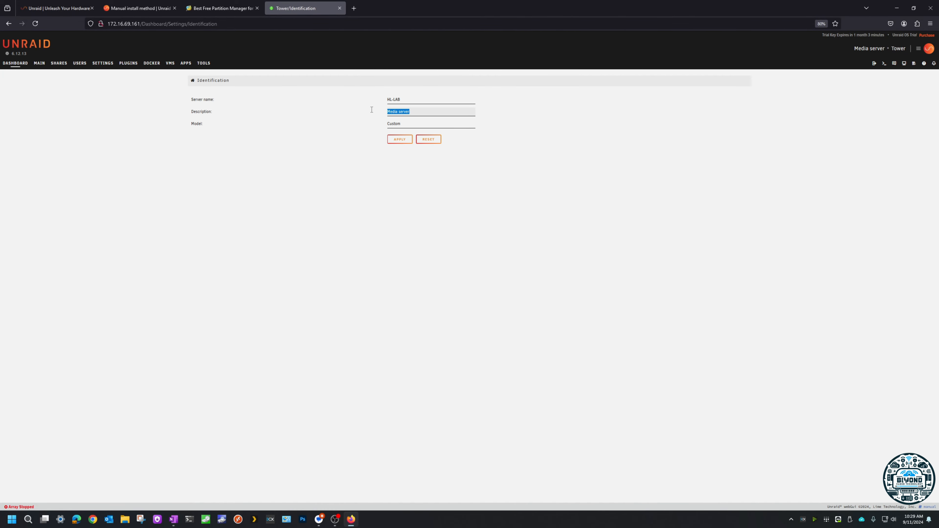
type("LAB SEWRVER")
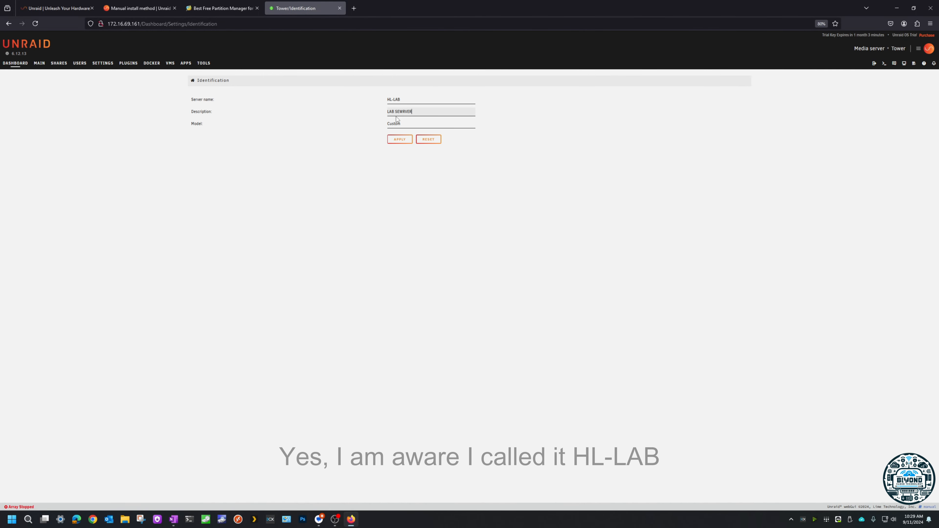
left_click_drag(411, 112, 399, 112)
type("RVER")
left_click(400, 139)
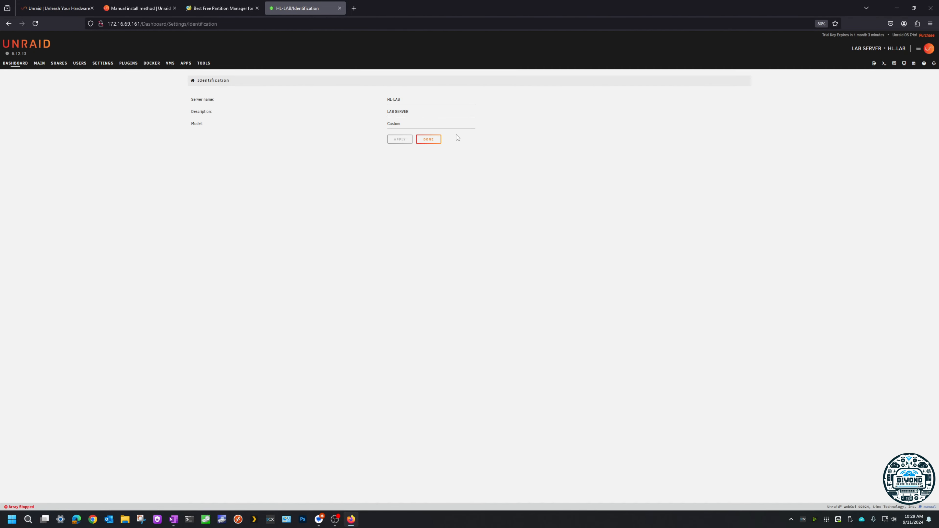
left_click(425, 140)
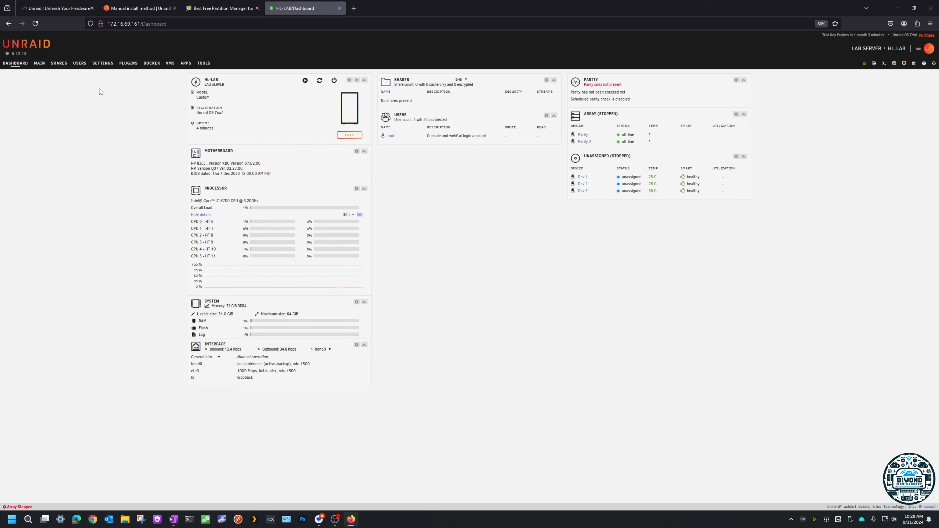
Step: Enable auto start in the Disk Settings, apply the change and return to the settings overview
left_click(103, 64)
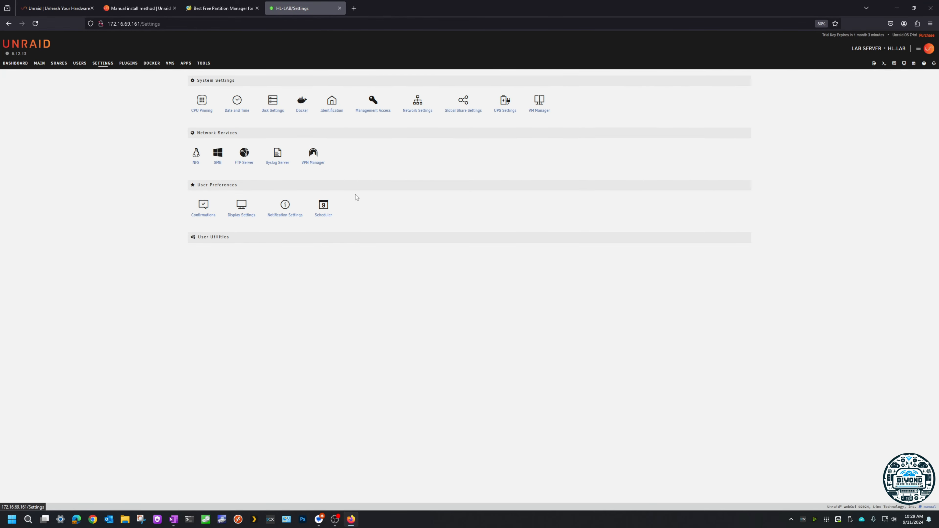
left_click(277, 113)
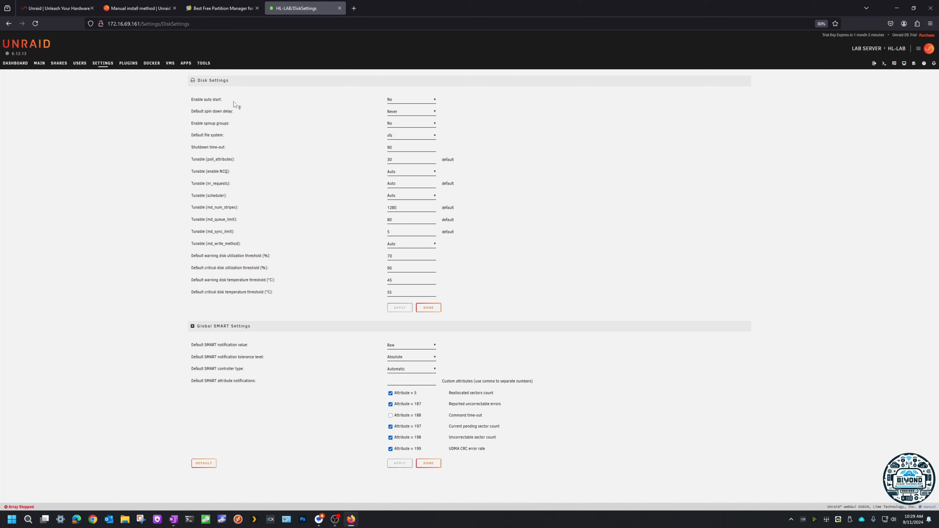
left_click(398, 100)
left_click(396, 116)
left_click(410, 311)
left_click(425, 310)
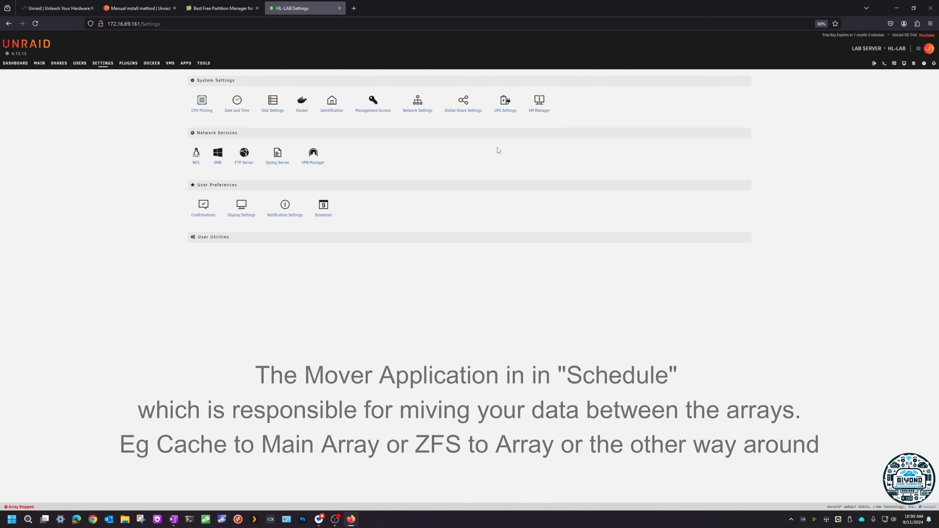
Step: Set the time zone to (UTC+10:00) Canberra, Melbourne, Sydney, apply it and check the current date and time
left_click(237, 104)
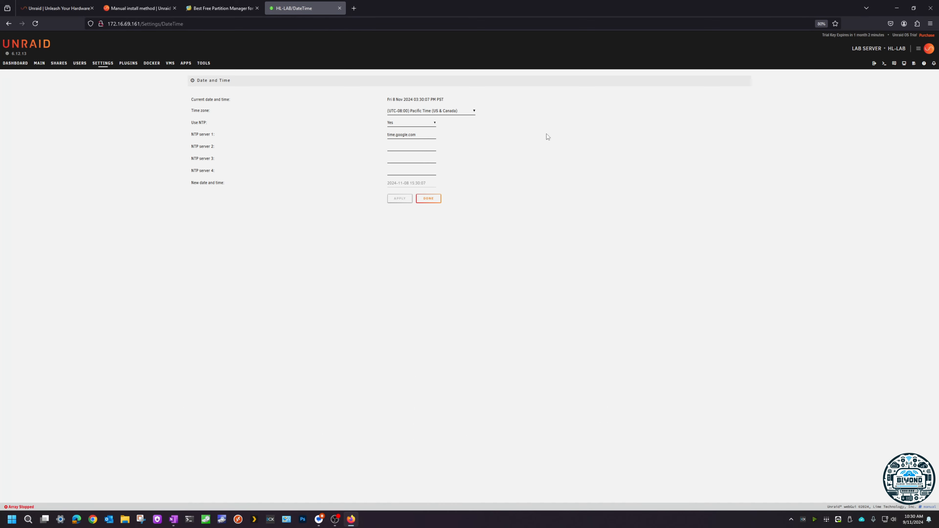
left_click(470, 108)
scroll(446, 380, "down", 10)
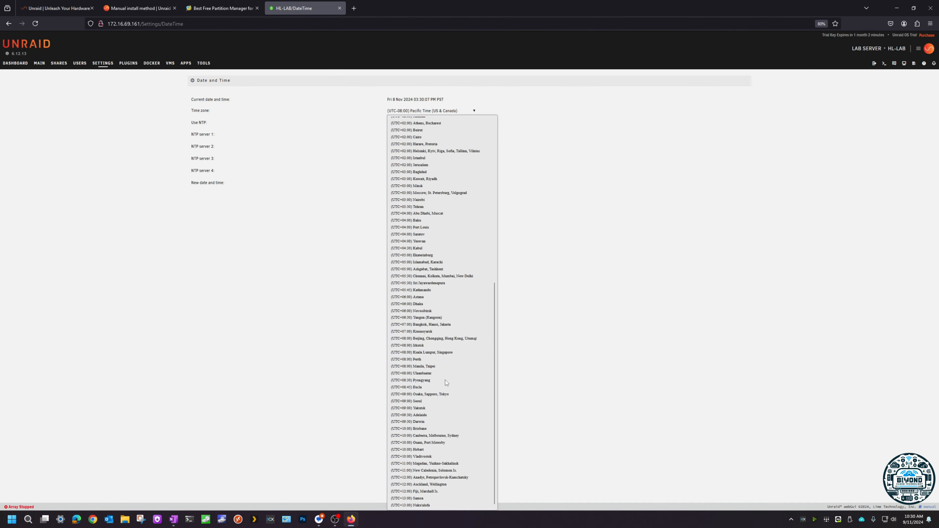
left_click(437, 436)
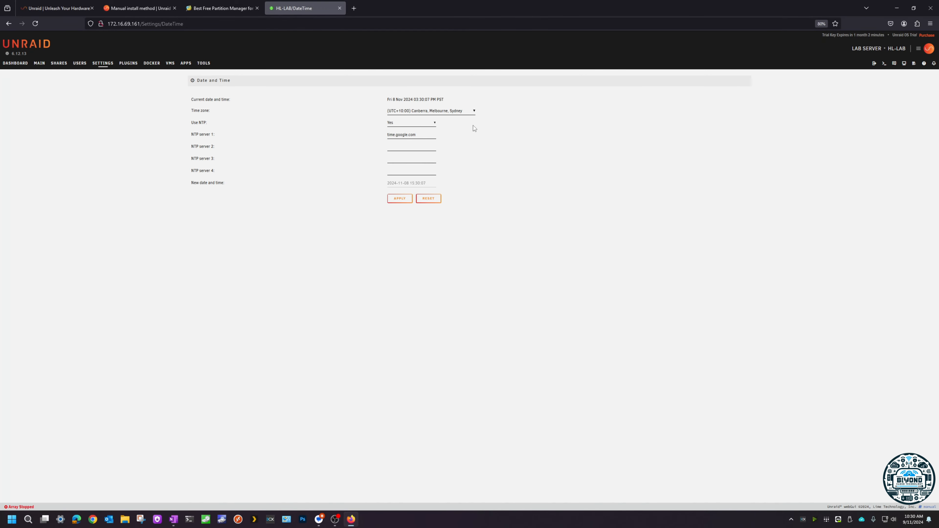
left_click(400, 199)
left_click_drag(389, 99, 421, 100)
left_click(394, 100)
Step: Open the Network Settings and switch eth0's IPv4 address assignment to Static and back to Automatic
left_click(102, 64)
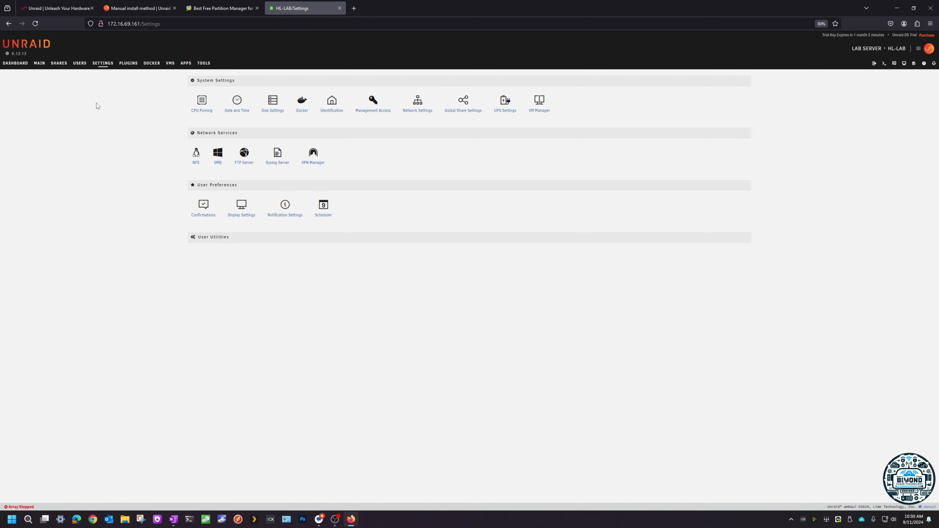
left_click(415, 113)
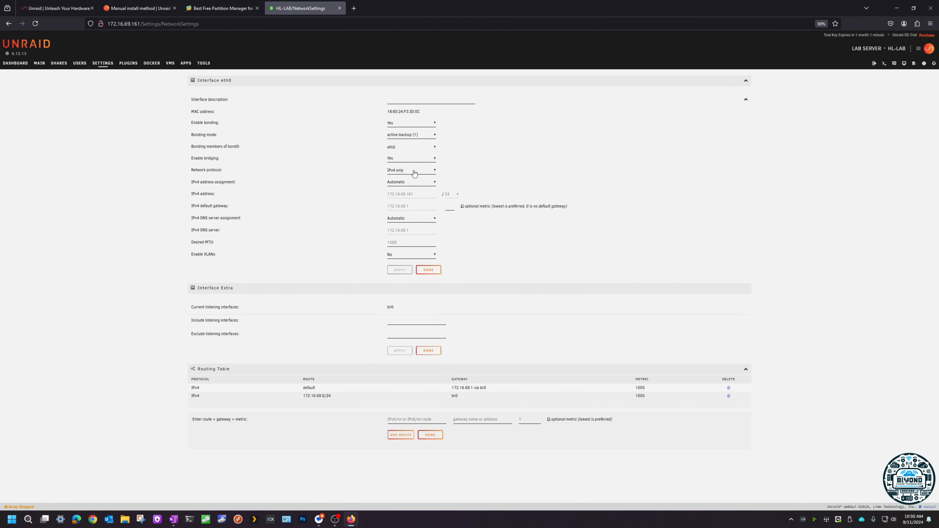
left_click(403, 182)
left_click(401, 199)
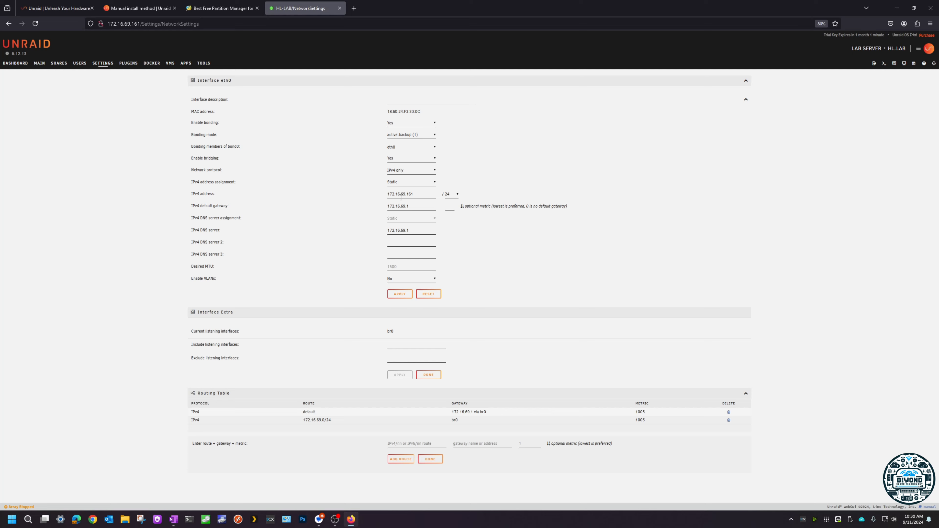
left_click(406, 183)
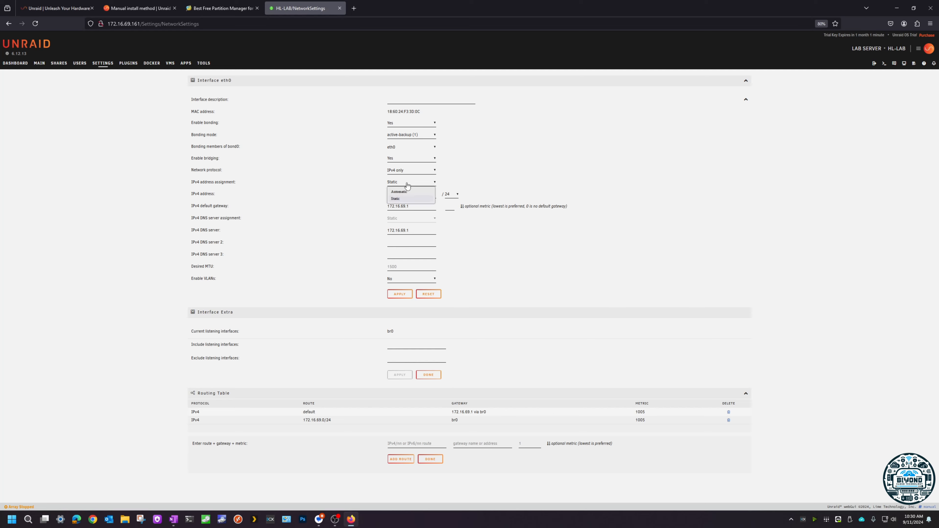
left_click(408, 191)
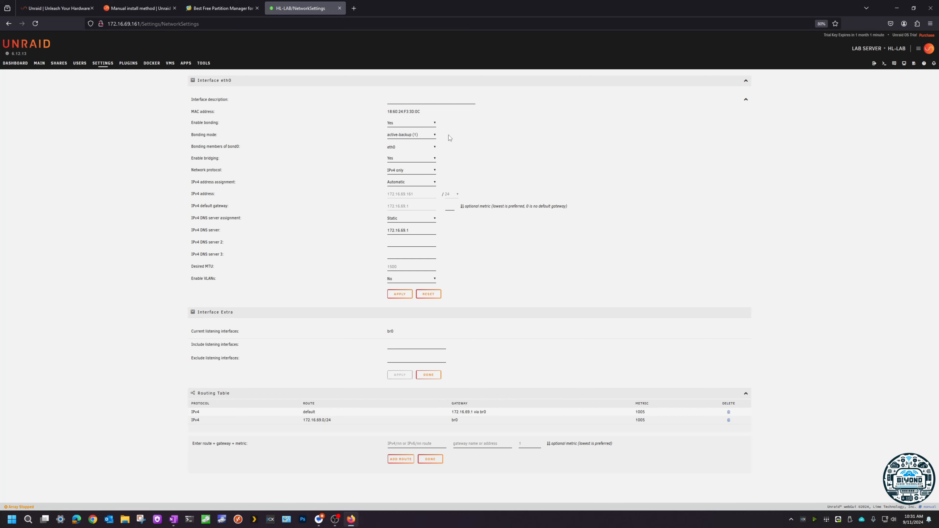
Step: Examine the bonding mode options for interface eth0 and close the list without choosing another mode
left_click(429, 139)
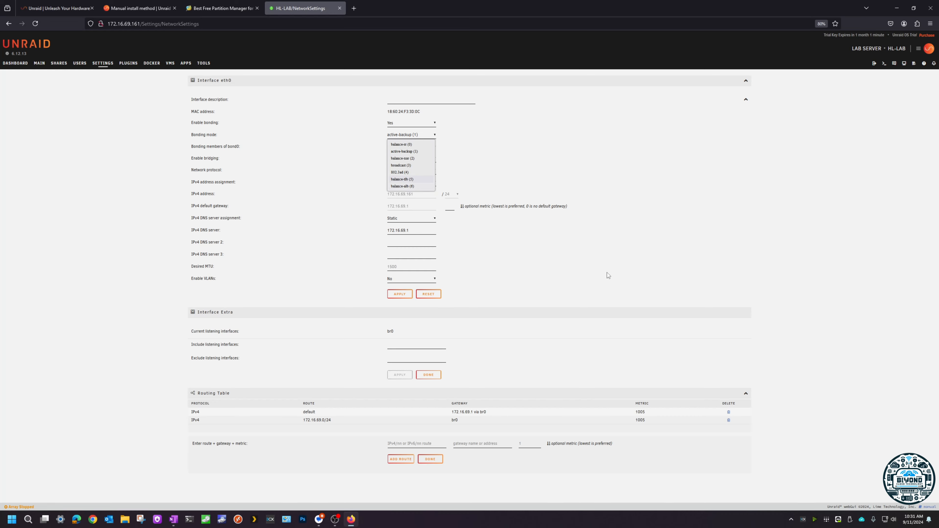
left_click(597, 280)
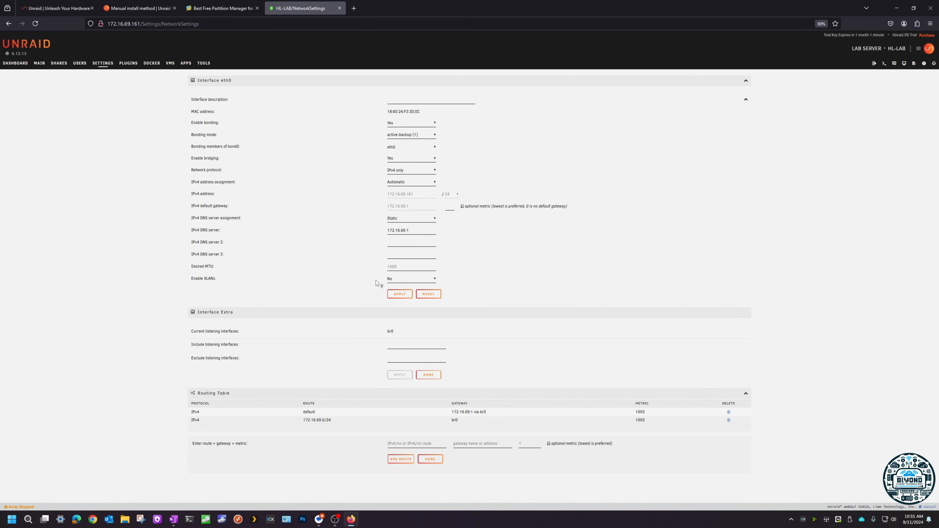
Step: Enable VLANs for interface eth0, apply the network change and return to the settings overview
left_click(424, 285)
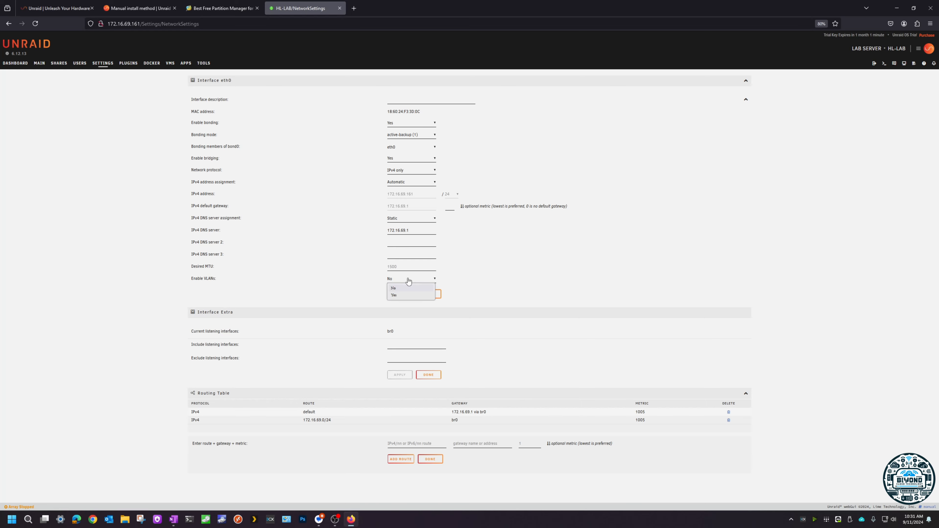
left_click(394, 296)
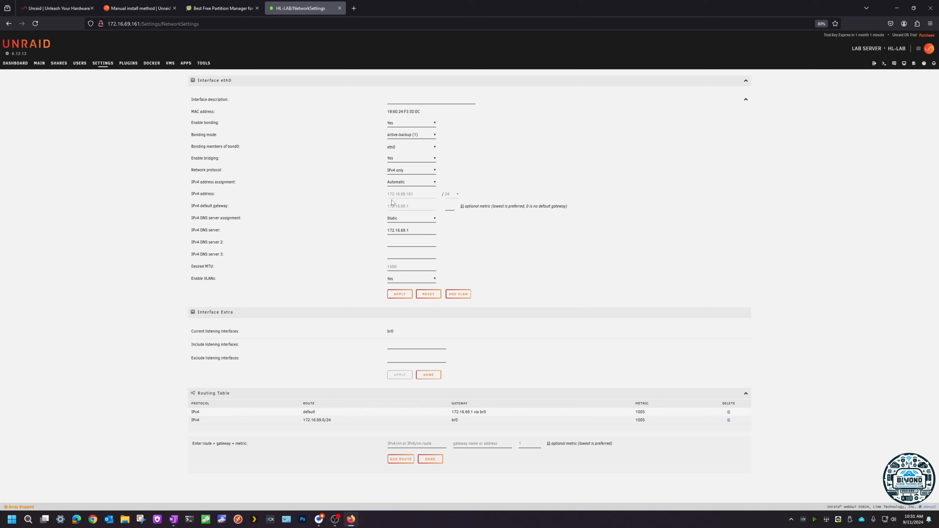
left_click(394, 295)
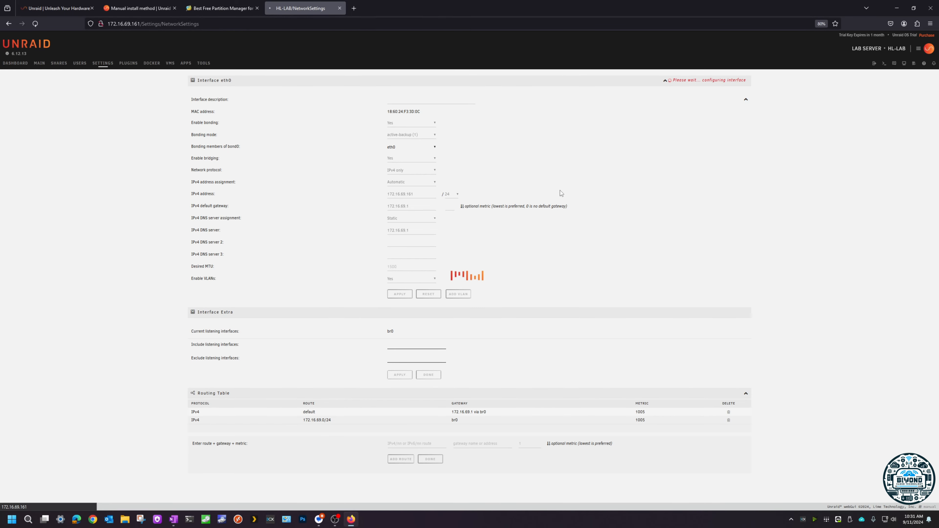
left_click(105, 65)
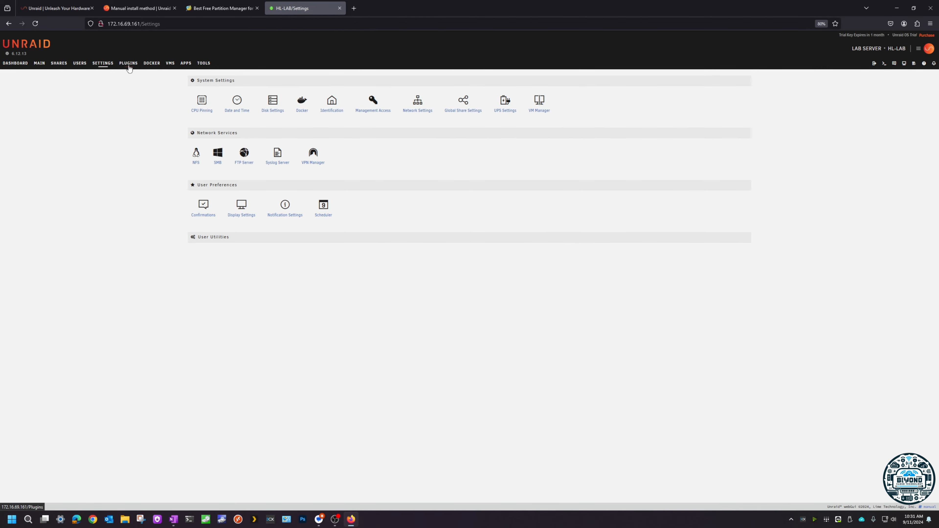
Step: Enable SMB Multi Channel in the SMB settings, apply the change and return to the settings overview
left_click(218, 163)
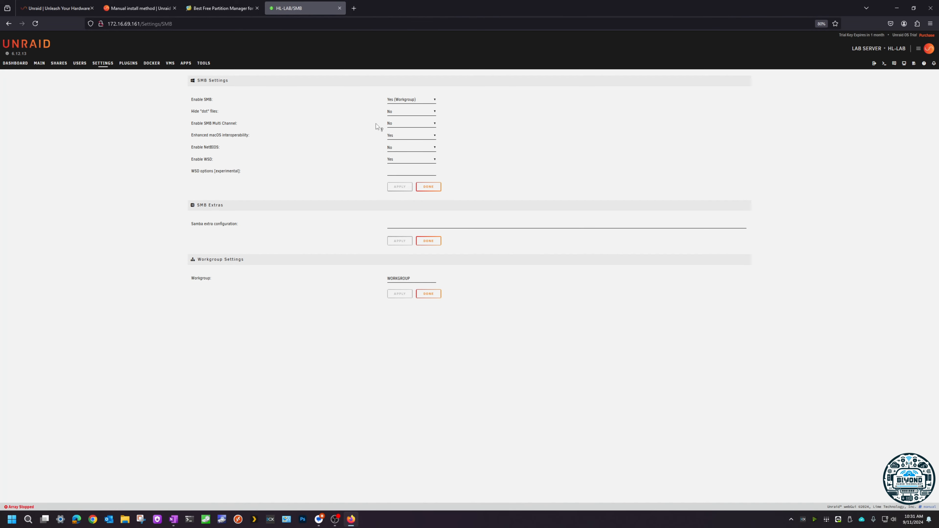
left_click(391, 124)
left_click(393, 140)
left_click(399, 187)
left_click(428, 187)
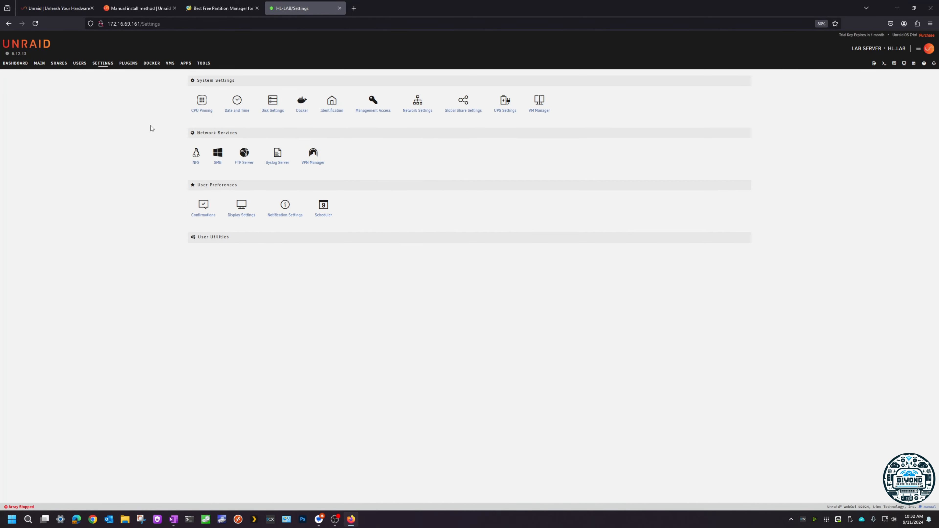
Step: Enable NFS in the NFS settings, apply the change and return to the settings overview
left_click(196, 164)
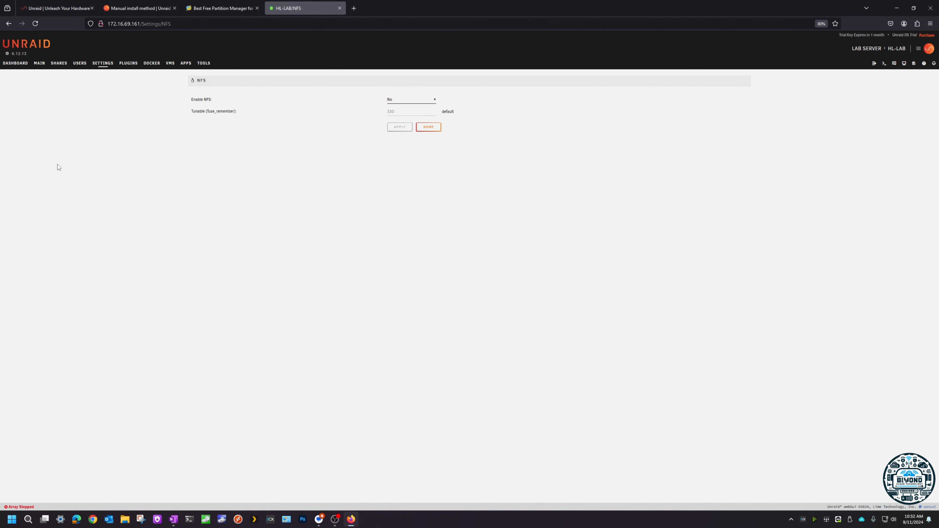
left_click(401, 99)
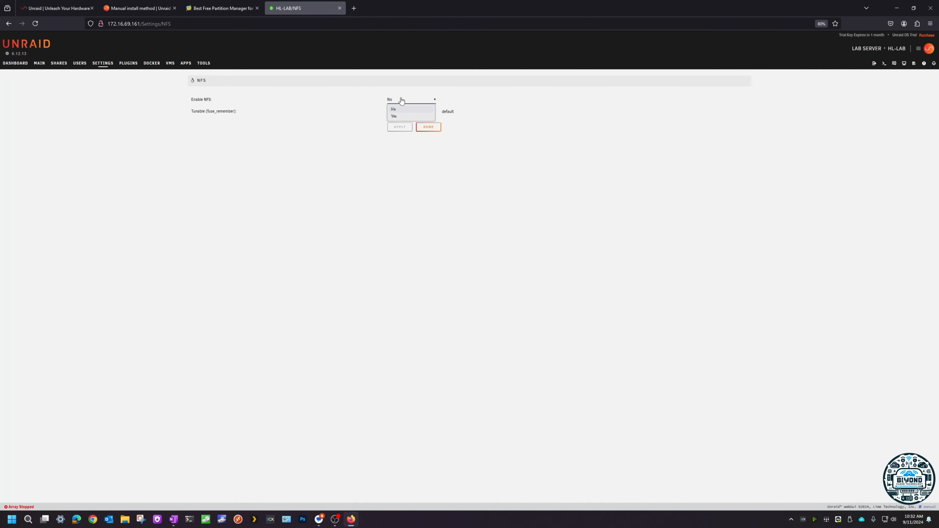
left_click(398, 116)
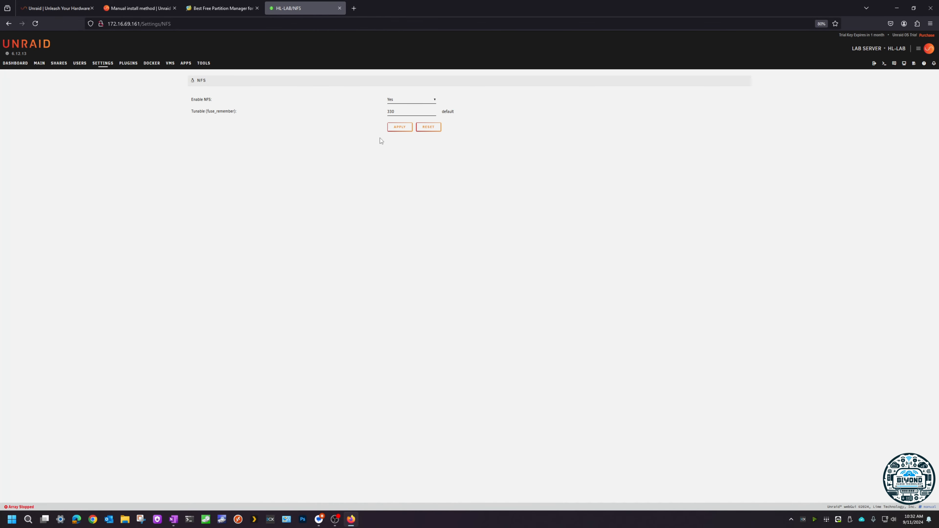
left_click(403, 130)
left_click(103, 66)
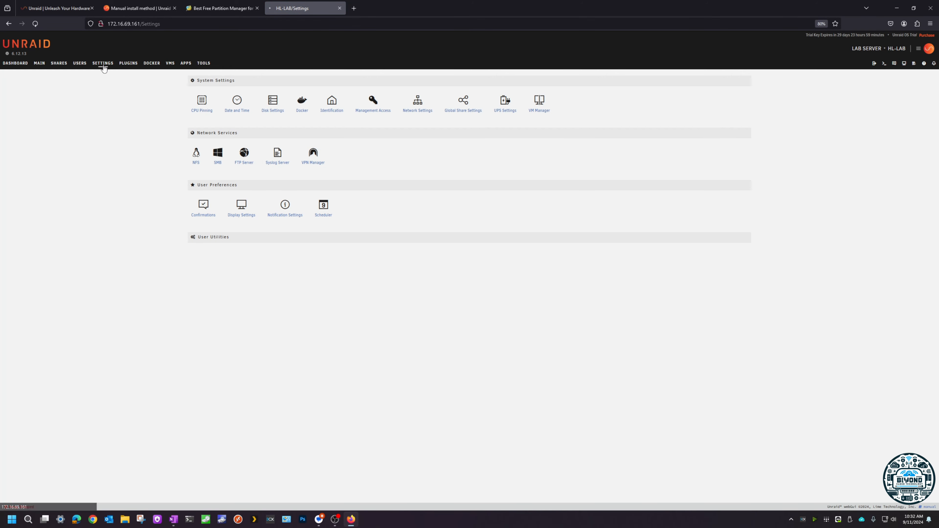
Step: Open the Docker settings and set the Docker vDisk size to 45 GB
left_click(302, 111)
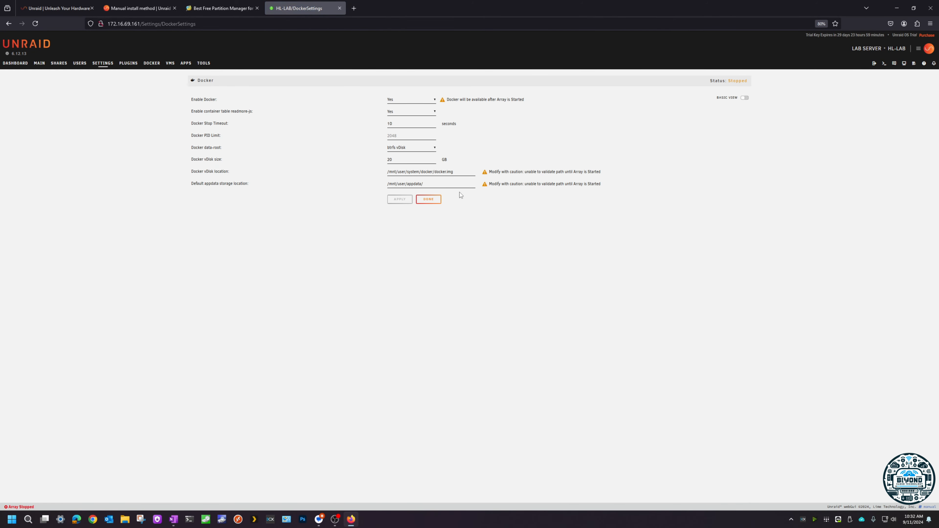
left_click_drag(406, 160, 347, 161)
type("45")
Step: Switch Enable Docker to No and back to Yes
left_click(403, 102)
left_click(400, 111)
double_click(401, 161)
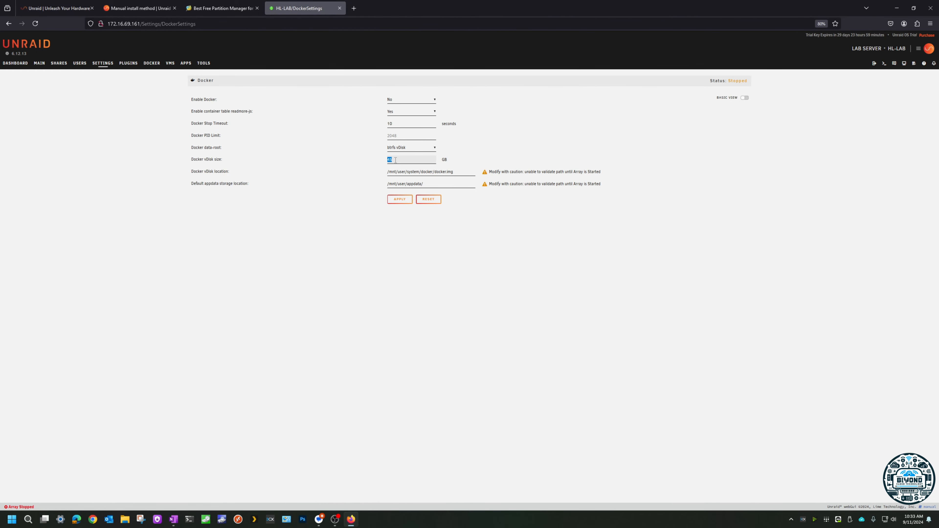
left_click(401, 100)
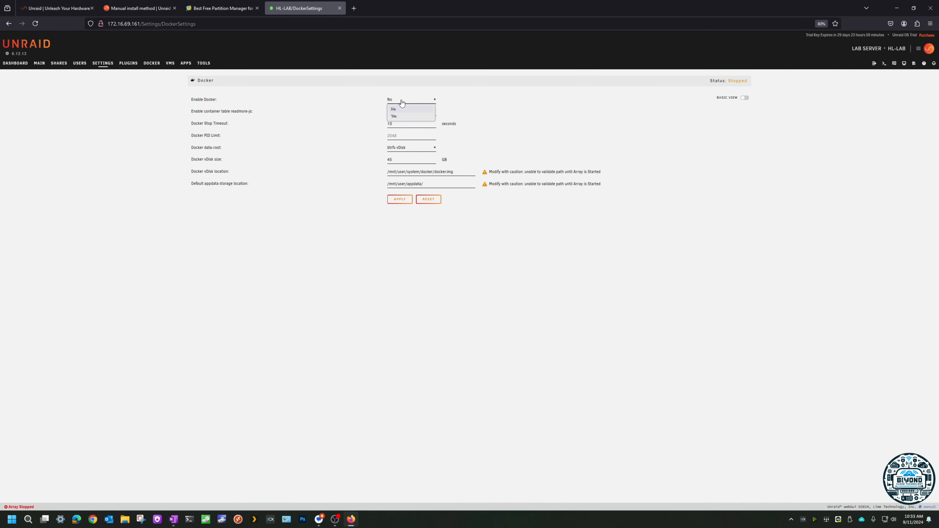
left_click(397, 115)
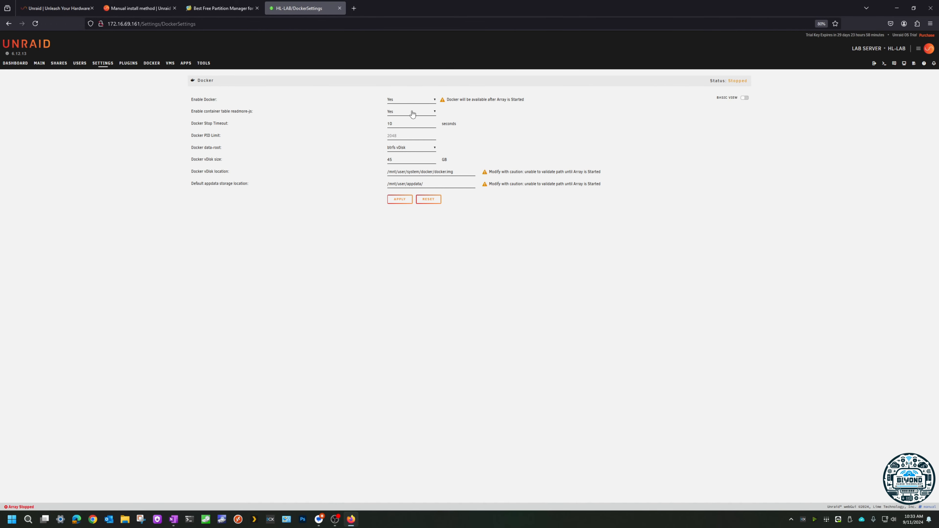
Step: Apply the Docker settings with Docker enabled and return to the settings overview
left_click(396, 101)
left_click(380, 148)
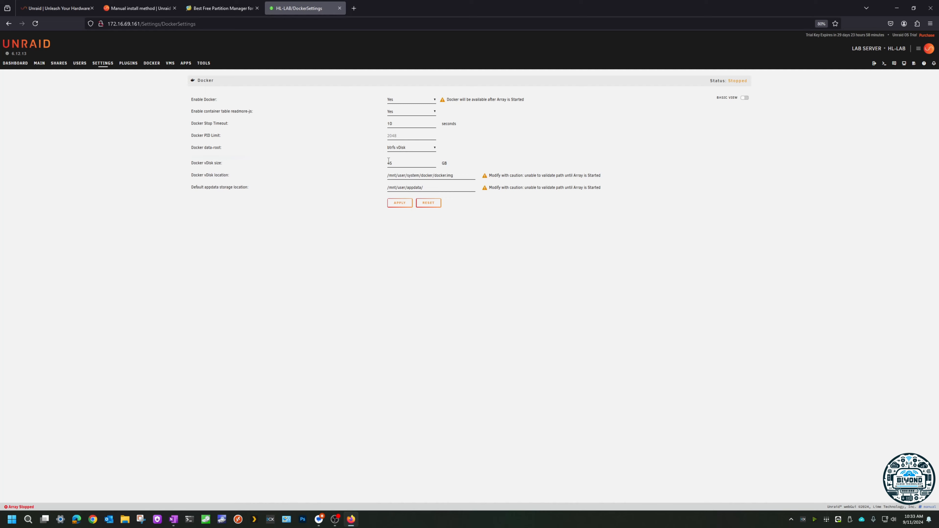
left_click(403, 229)
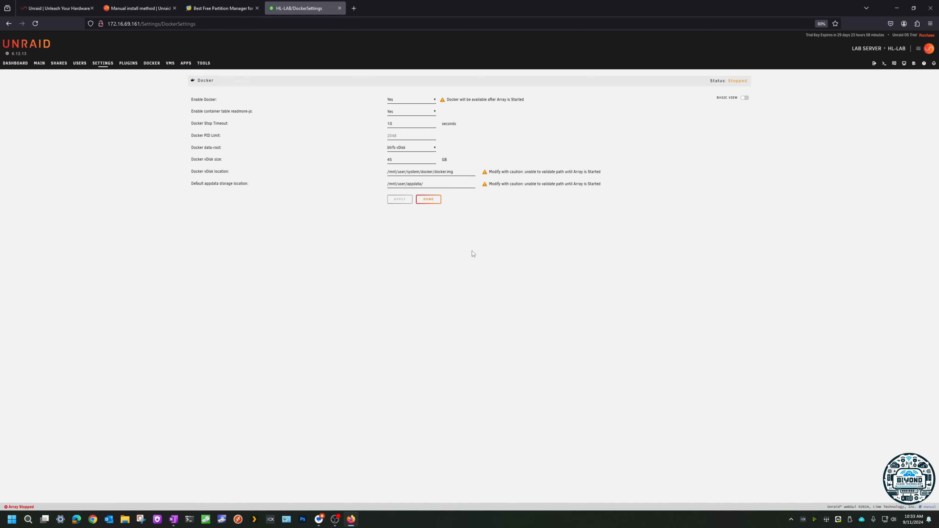
left_click(437, 200)
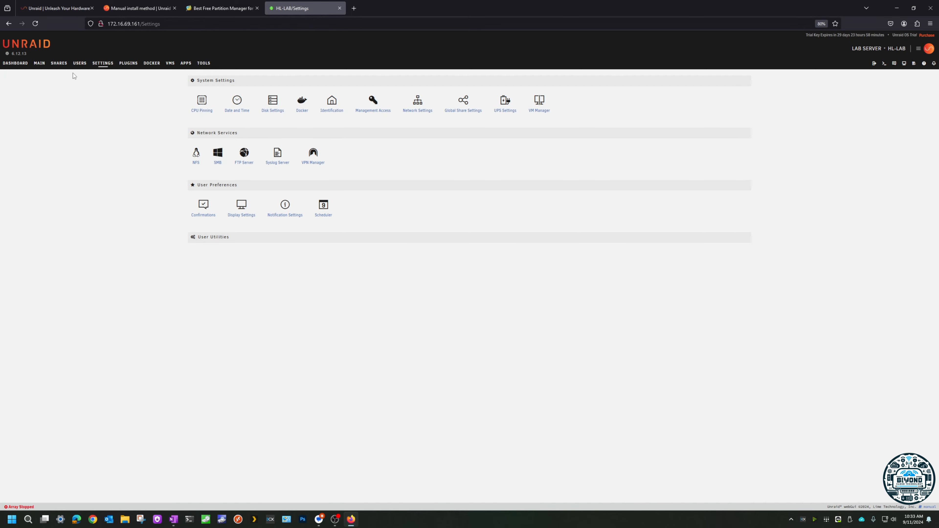
Step: Assign the 500 GB Samsung SSD 850 EVO (sdb) as Parity and the 480 GB Kingston drive (sdc) as Disk 1 of the array
left_click(39, 63)
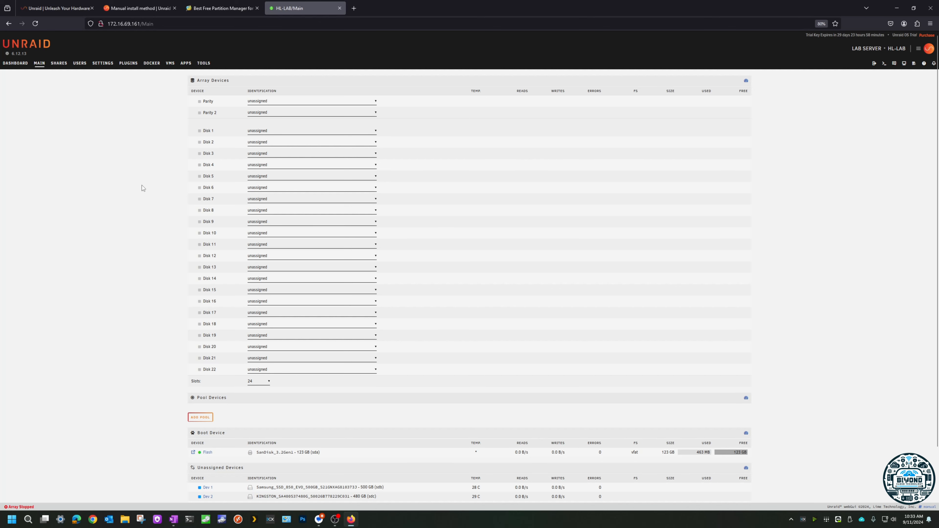
left_click(282, 104)
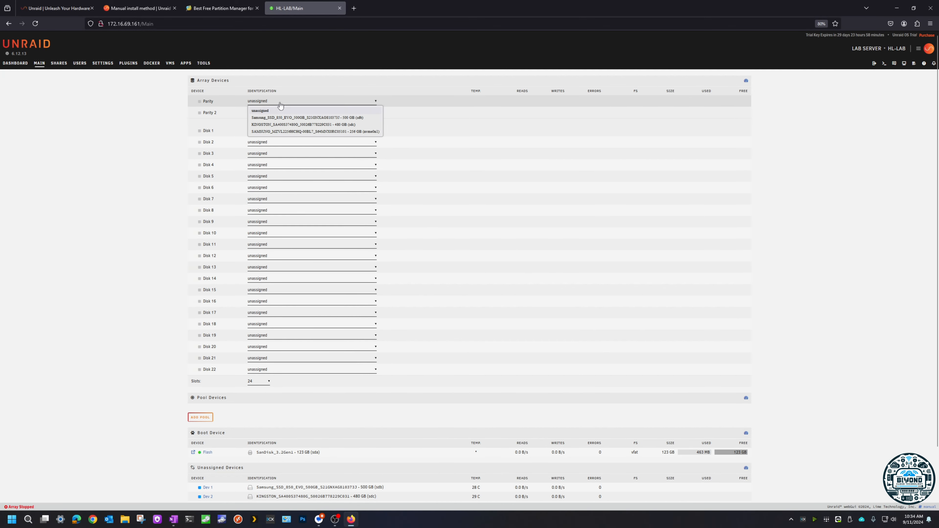
left_click(310, 119)
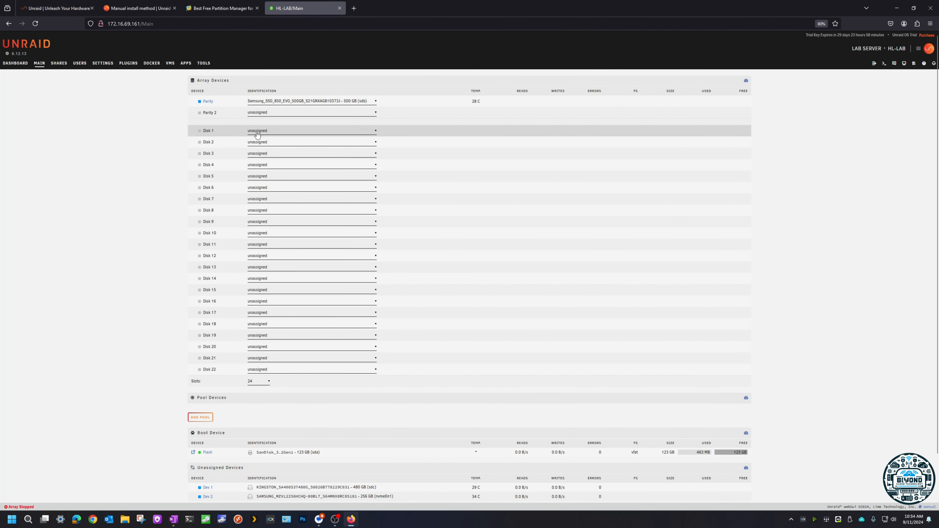
left_click(289, 101)
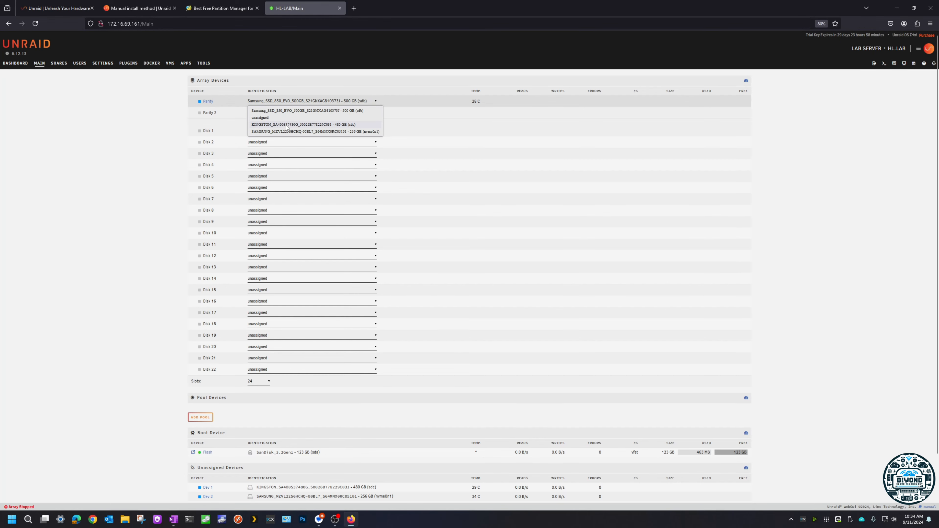
left_click(171, 132)
left_click(276, 131)
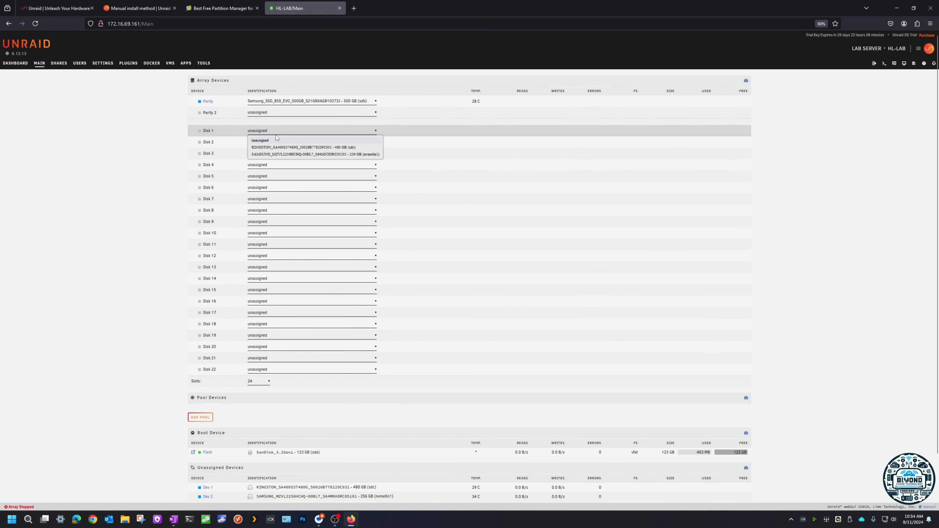
left_click(276, 147)
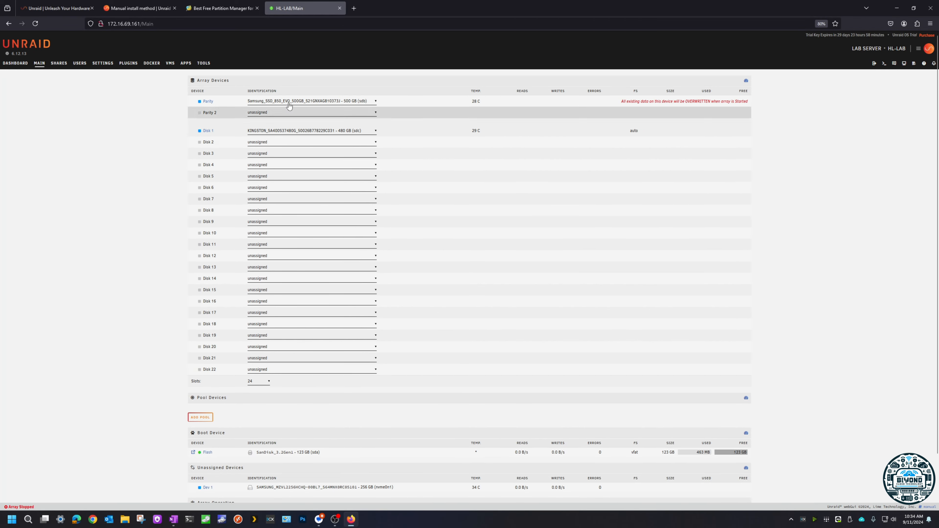
Step: Assign the 256 GB Samsung NVMe drive to Disk 5 and set that slot back to unassigned
left_click(268, 177)
left_click(267, 193)
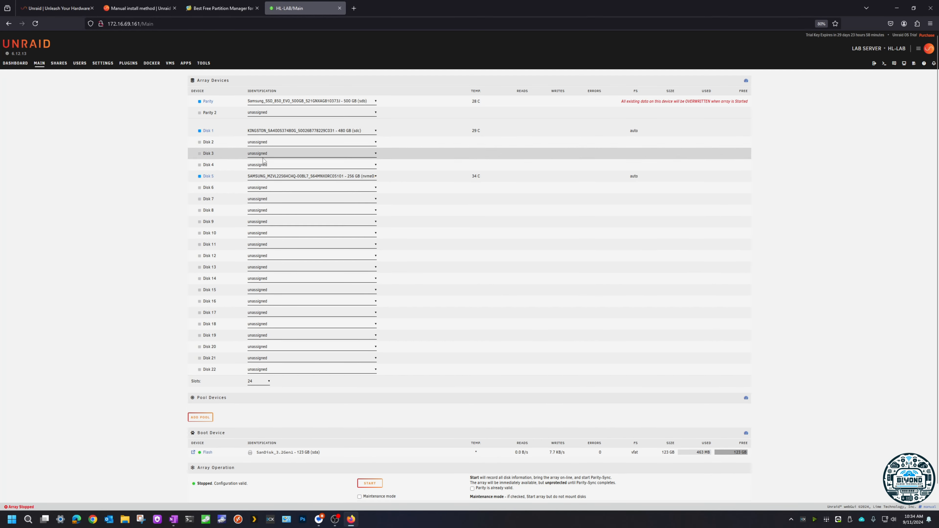
left_click(279, 177)
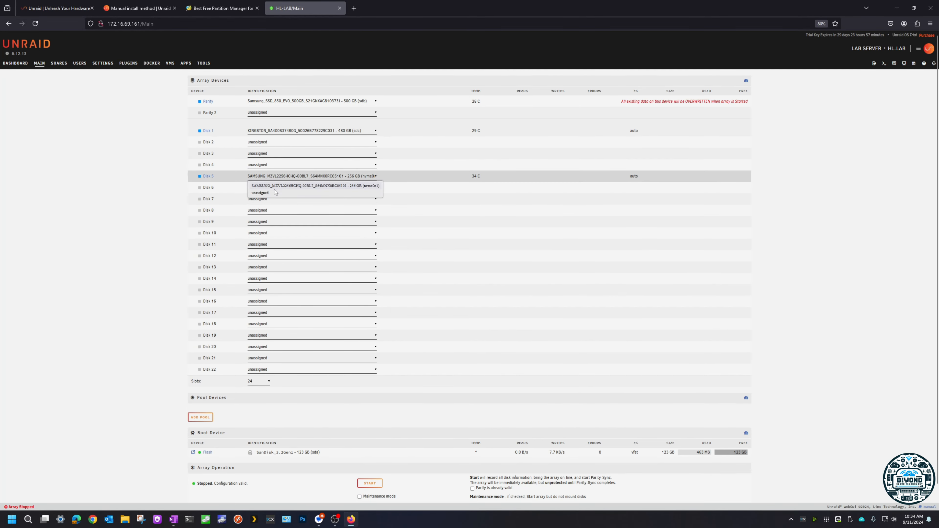
left_click(275, 187)
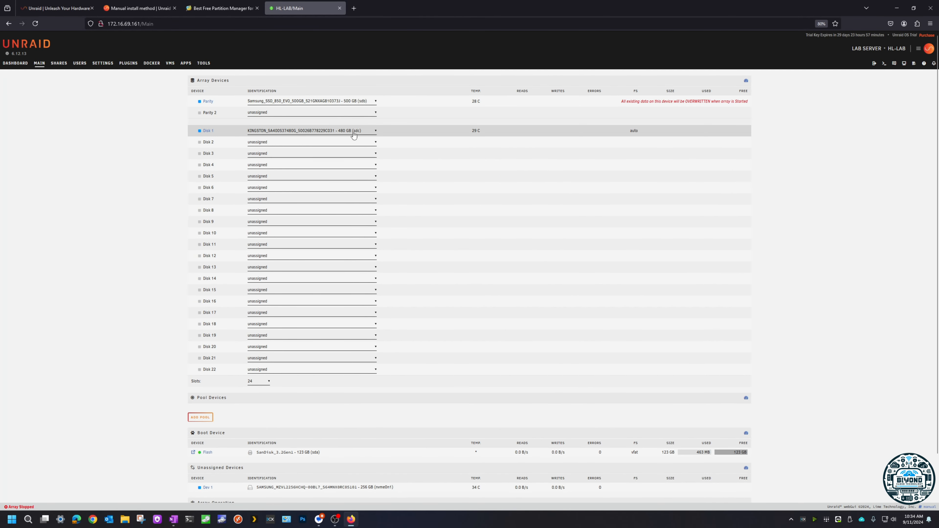
Step: Add a pool named cache with 1 slot
scroll(155, 229, "down", 2)
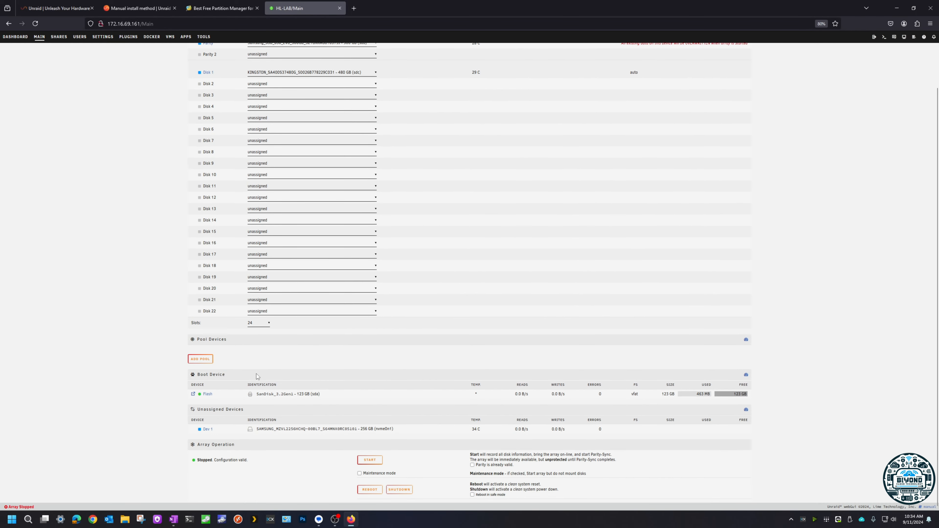
scroll(256, 374, "up", 2)
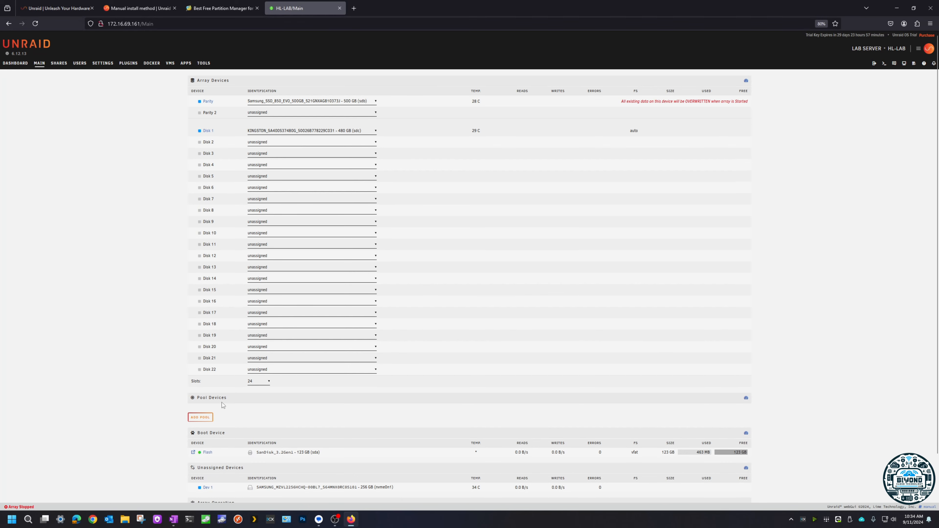
left_click_drag(197, 398, 228, 401)
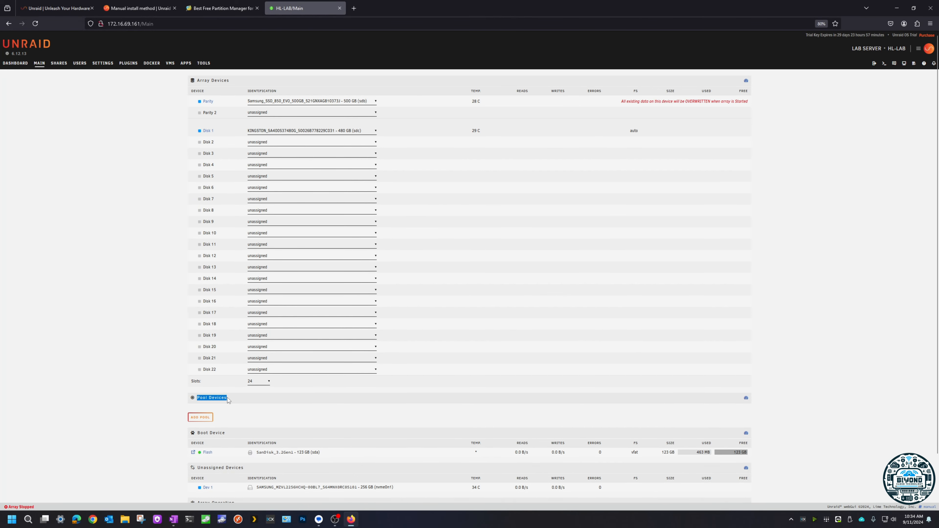
left_click(206, 421)
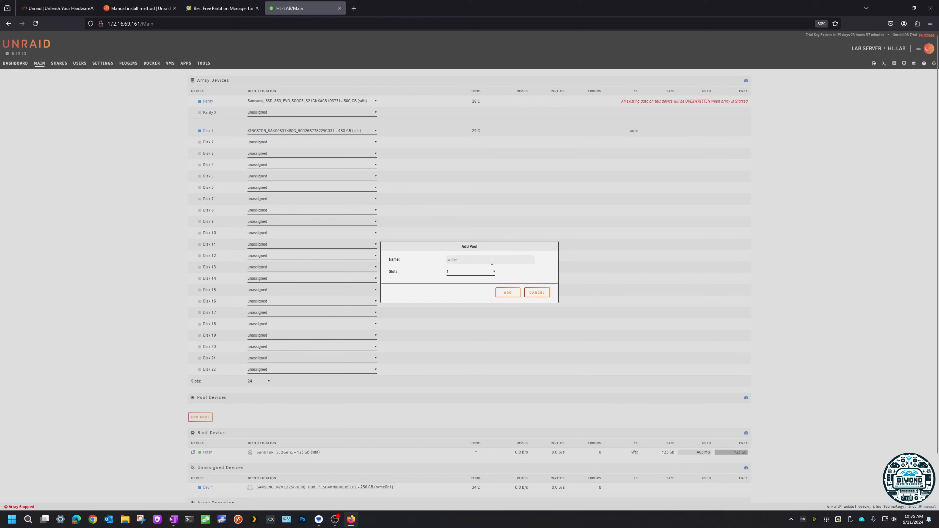
left_click(483, 274)
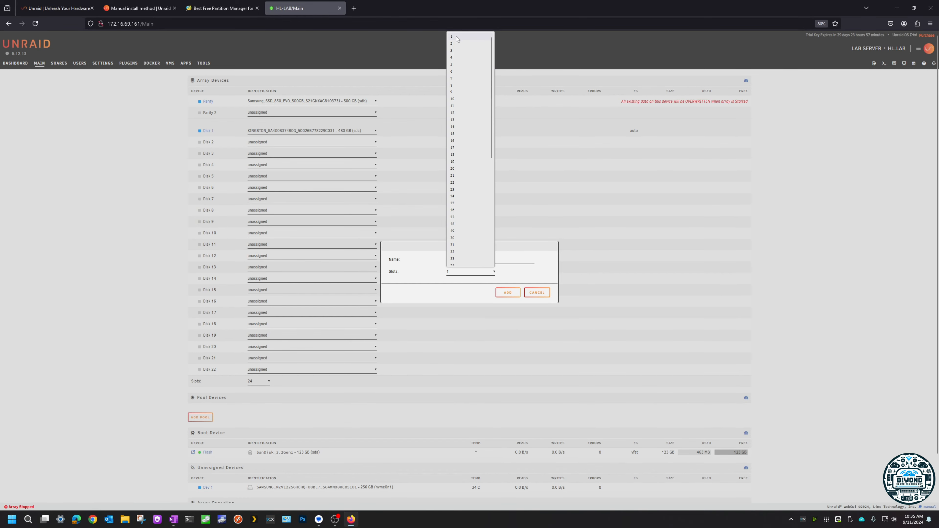
left_click(528, 276)
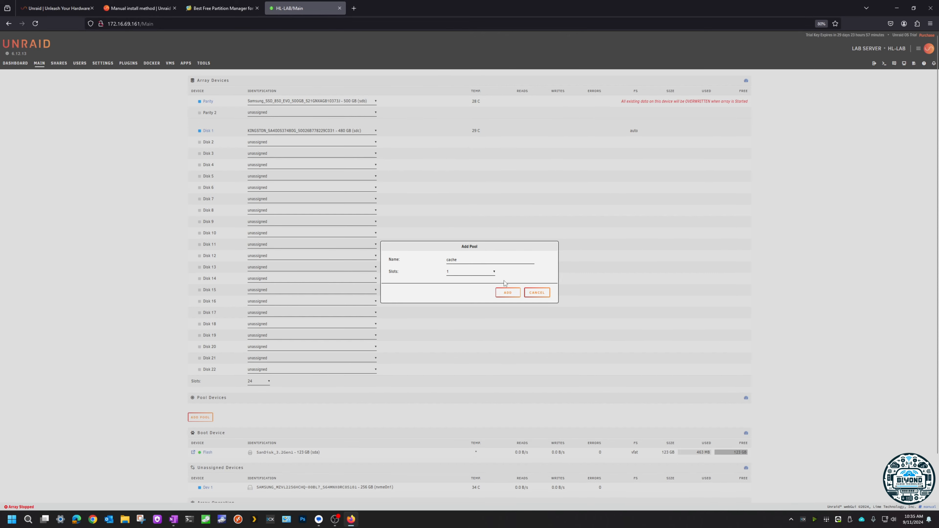
left_click(507, 292)
Step: Assign the 256 GB Samsung NVMe drive to the Cache pool device and review the array and pool assignments
scroll(383, 409, "down", 2)
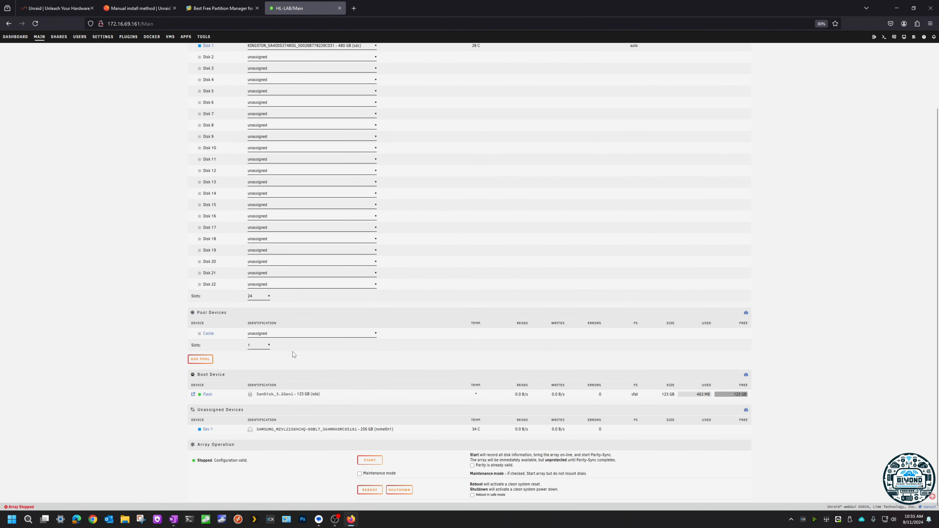
left_click(293, 334)
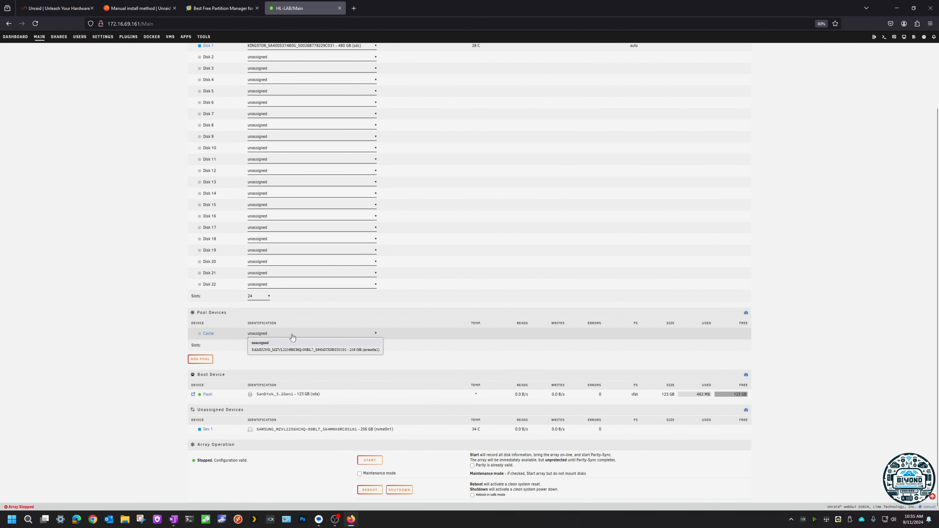
left_click(358, 351)
scroll(418, 401, "down", 2)
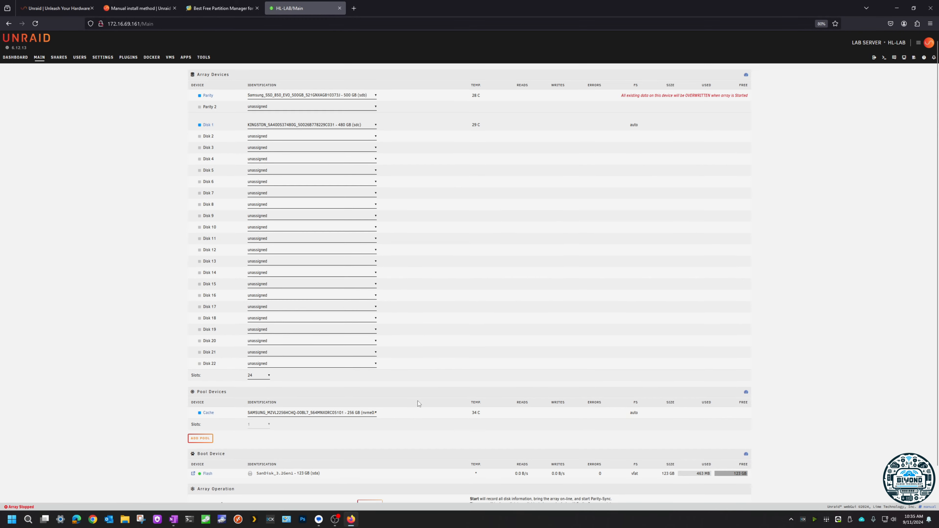
scroll(457, 379, "up", 2)
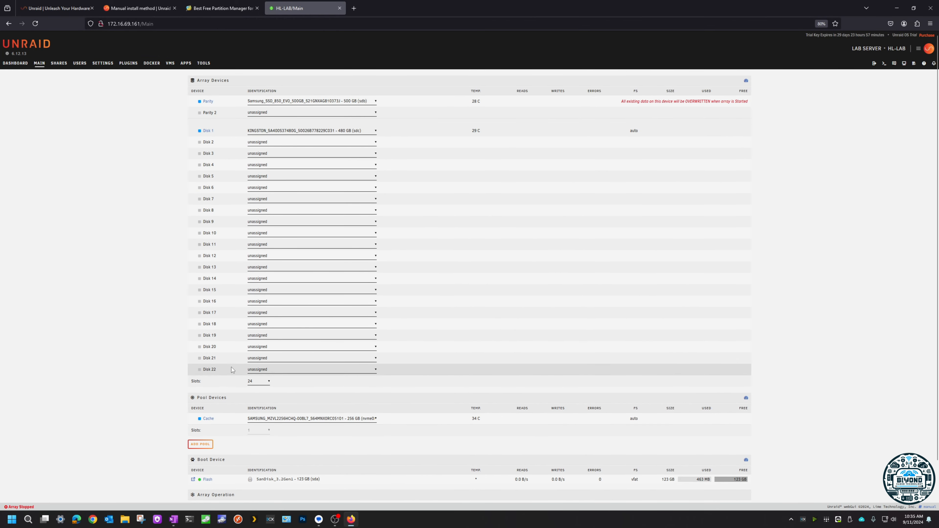
Step: Start the array and agree to overwrite the parity disk's content
scroll(445, 444, "down", 2)
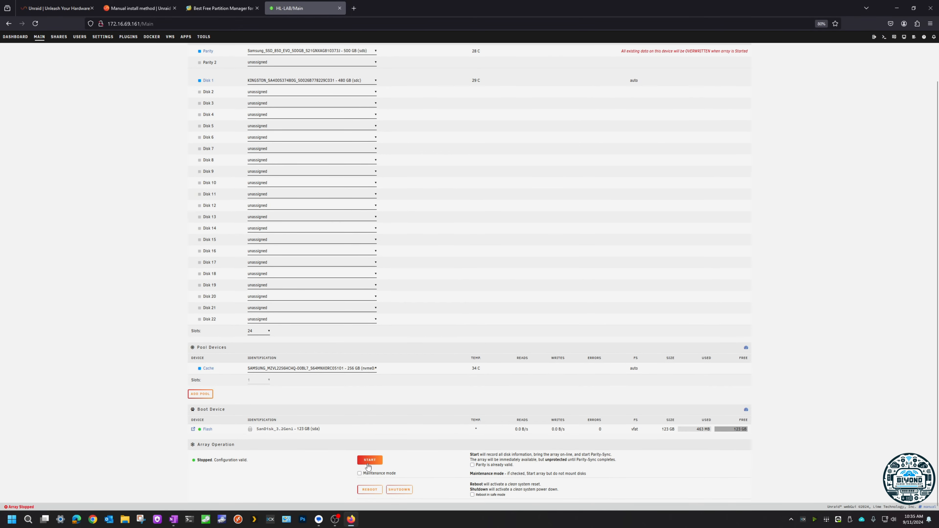
left_click(369, 461)
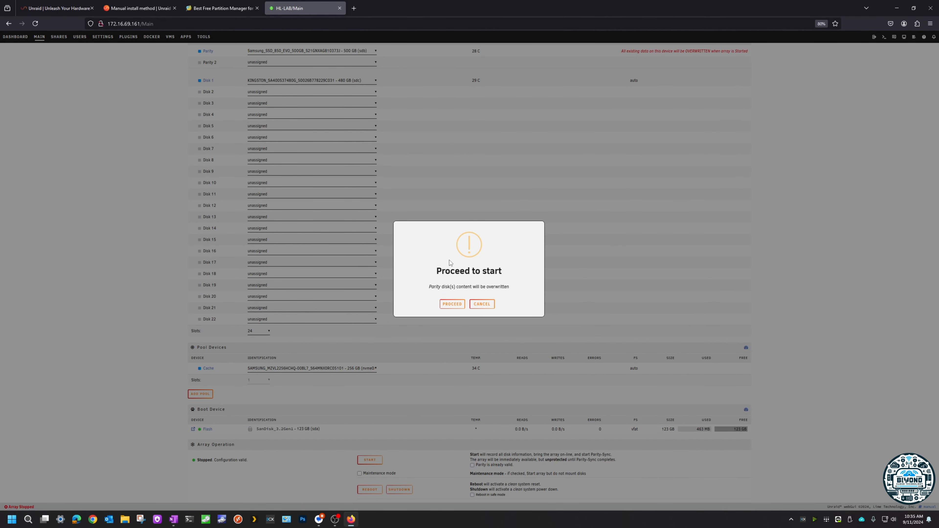
left_click(449, 305)
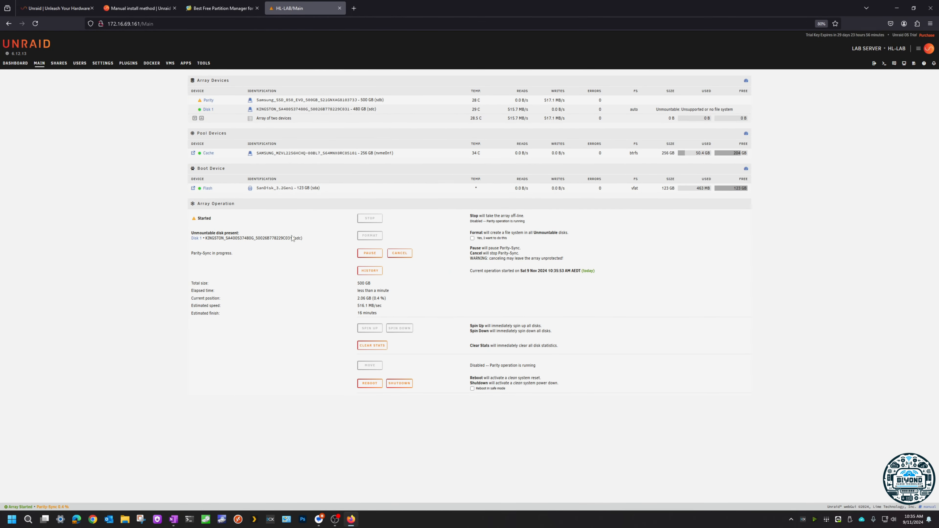
Step: Format the unmountable Kingston drive in Disk 1, accepting the data-loss warning
left_click_drag(206, 238, 304, 243)
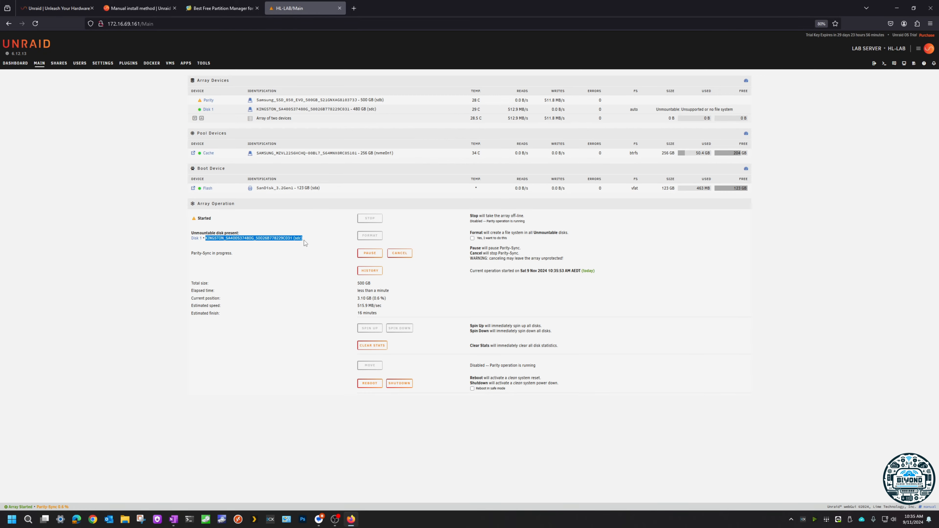
left_click(472, 238)
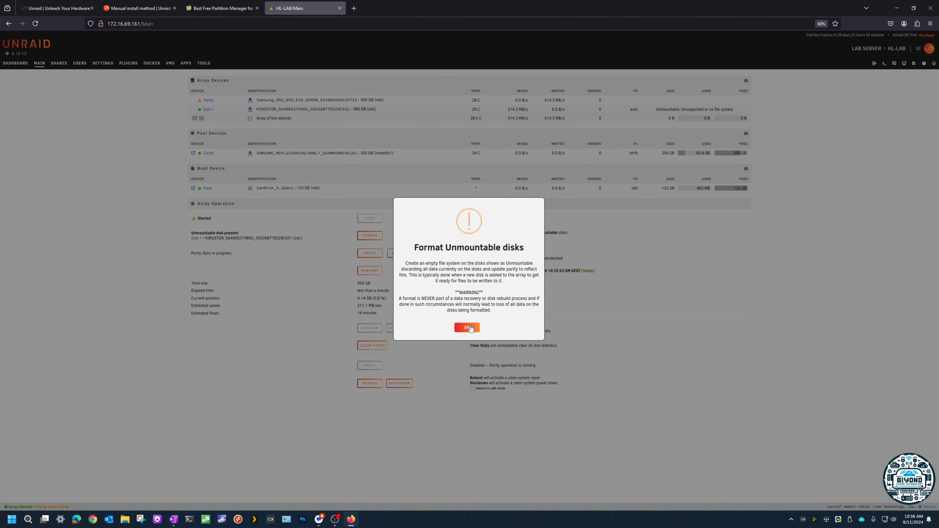
left_click(466, 325)
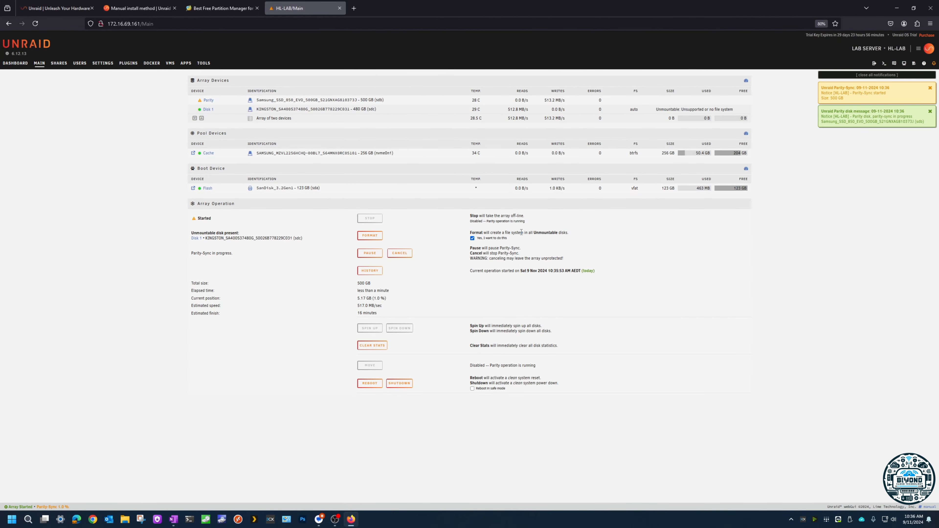
left_click(370, 235)
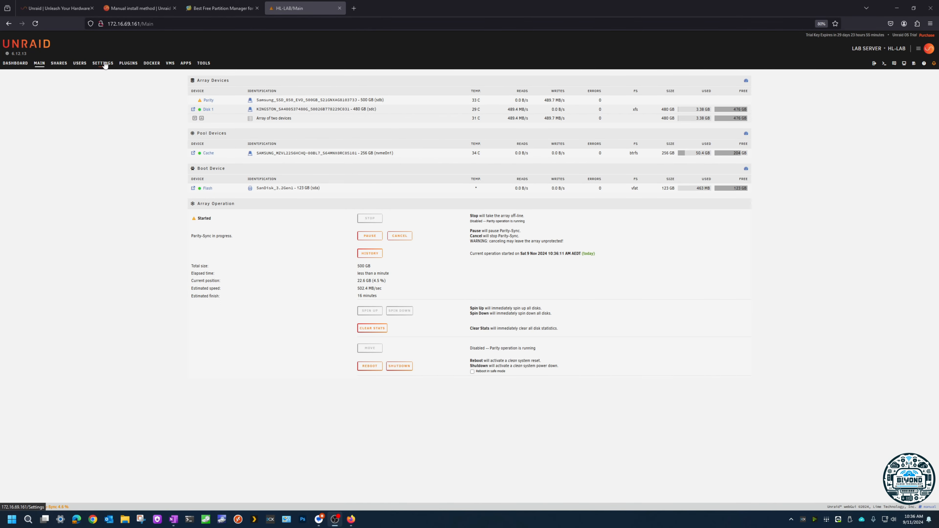
Step: Add a user with the user name tst-lab, entering and retyping the account password
left_click(80, 63)
left_click(200, 188)
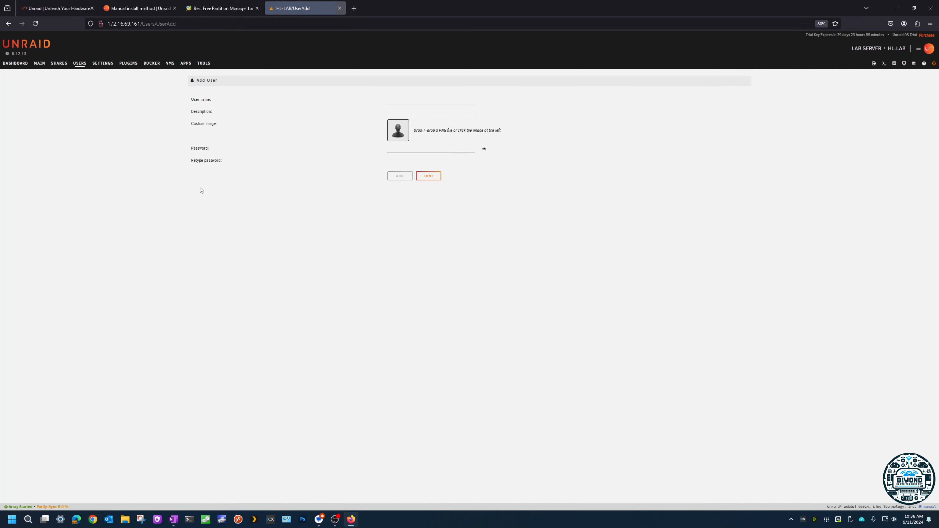
key("alt+Tab")
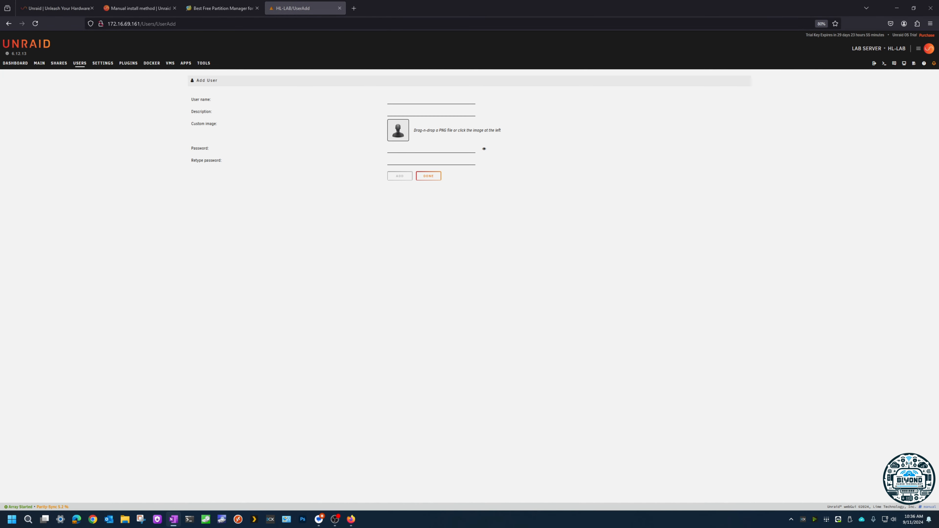
left_click(404, 101)
type("tst-lab")
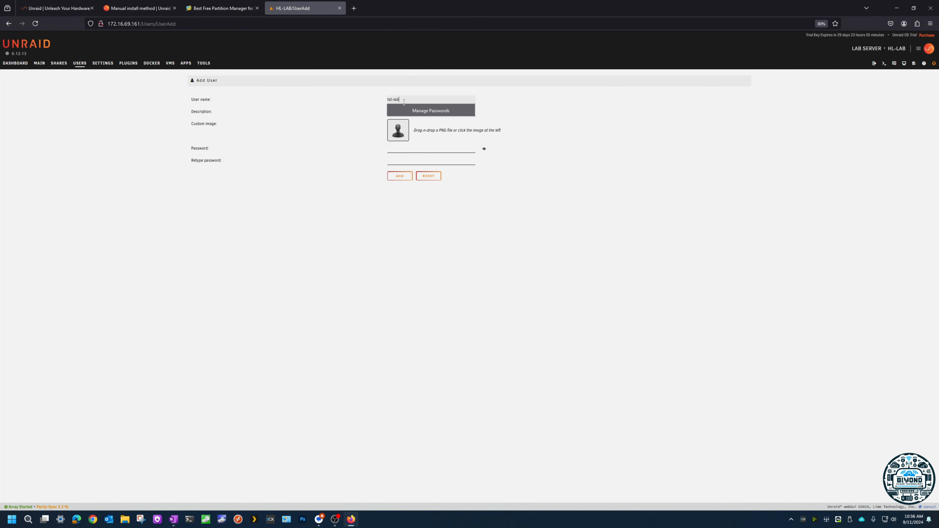
left_click(524, 100)
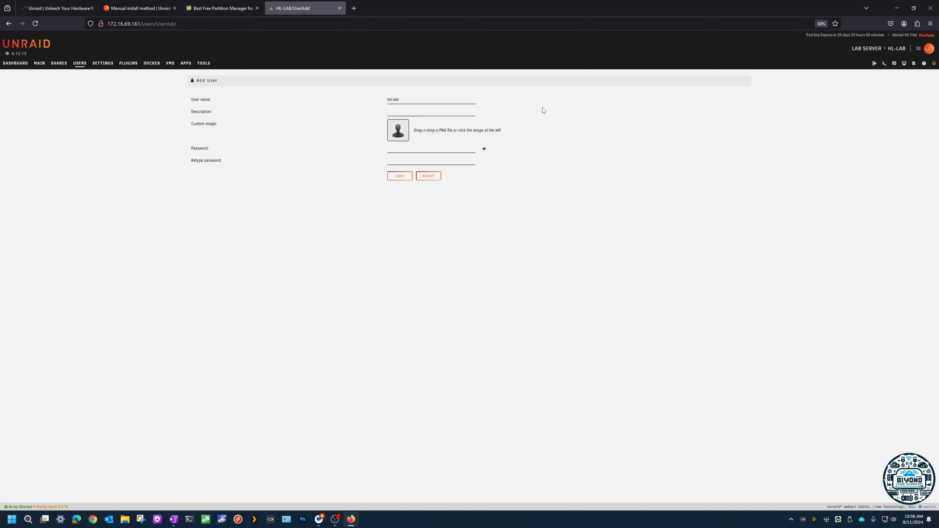
key("alt+Tab")
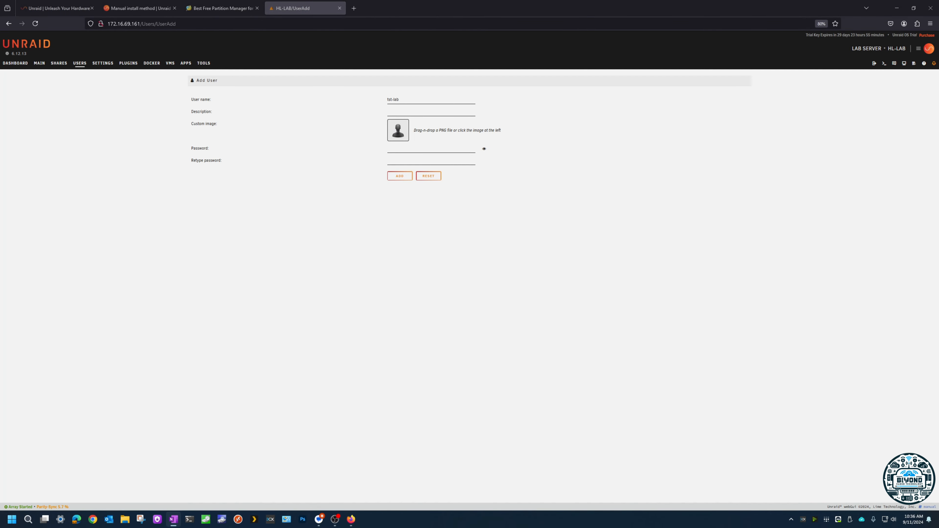
left_click(422, 149)
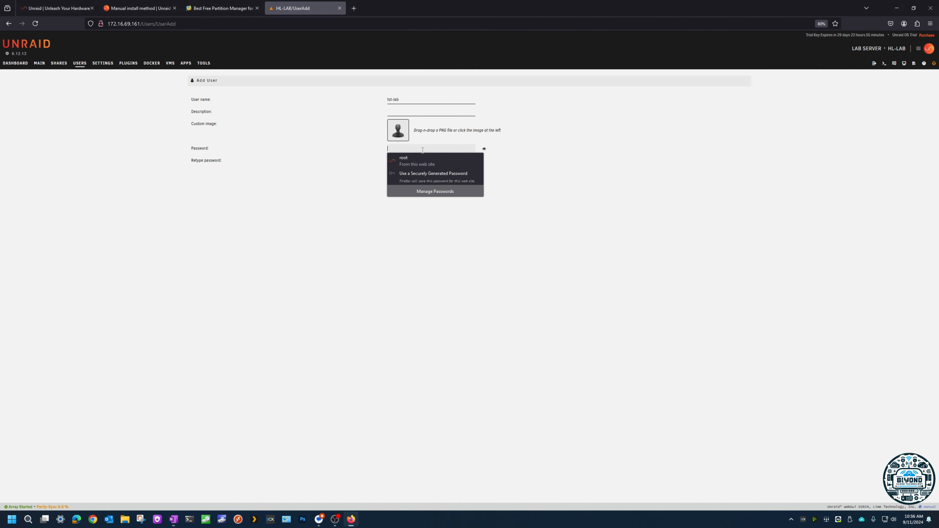
left_click(386, 159)
left_click(411, 171)
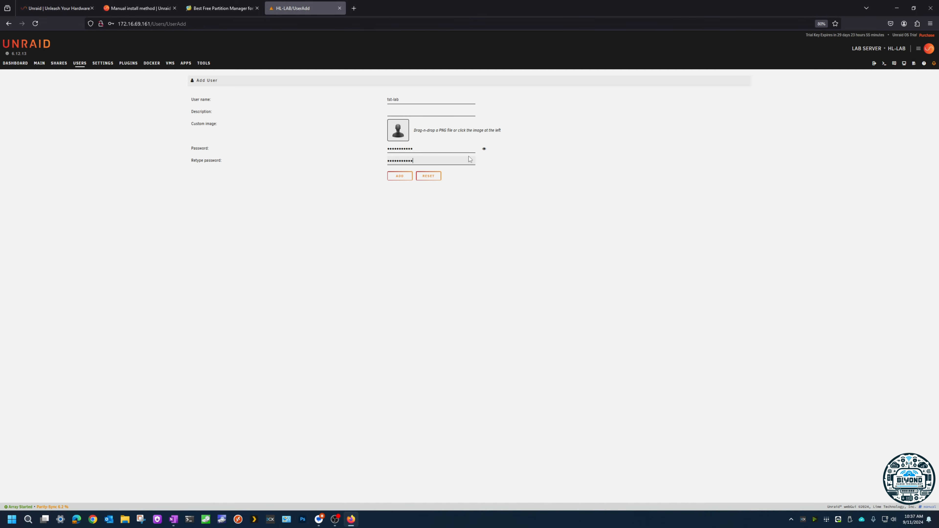
left_click(400, 176)
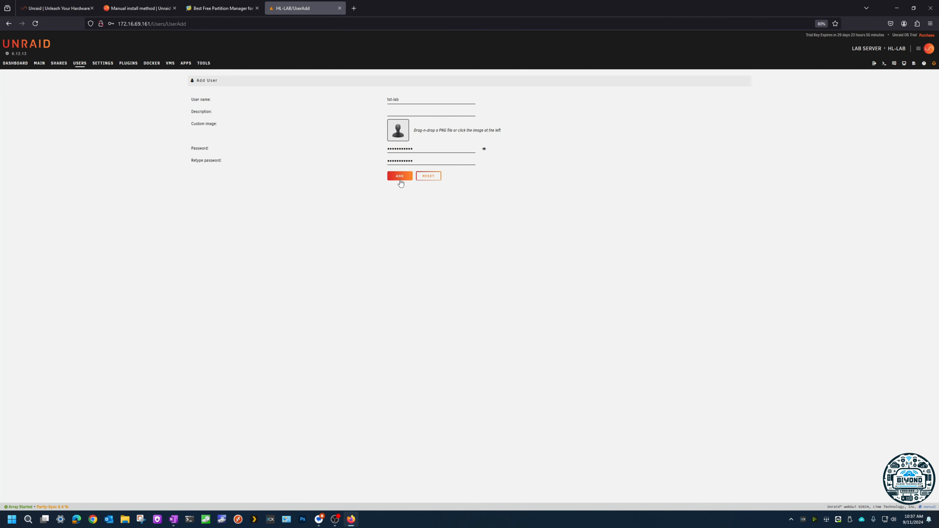
left_click(213, 113)
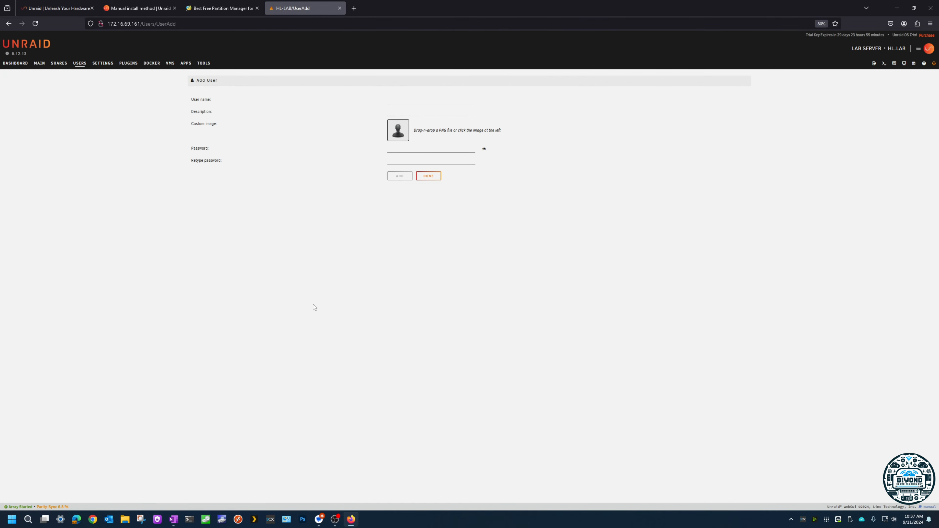
Step: Review the management and shares access users and inspect the tst-lab user's edit page without changing it
left_click(79, 64)
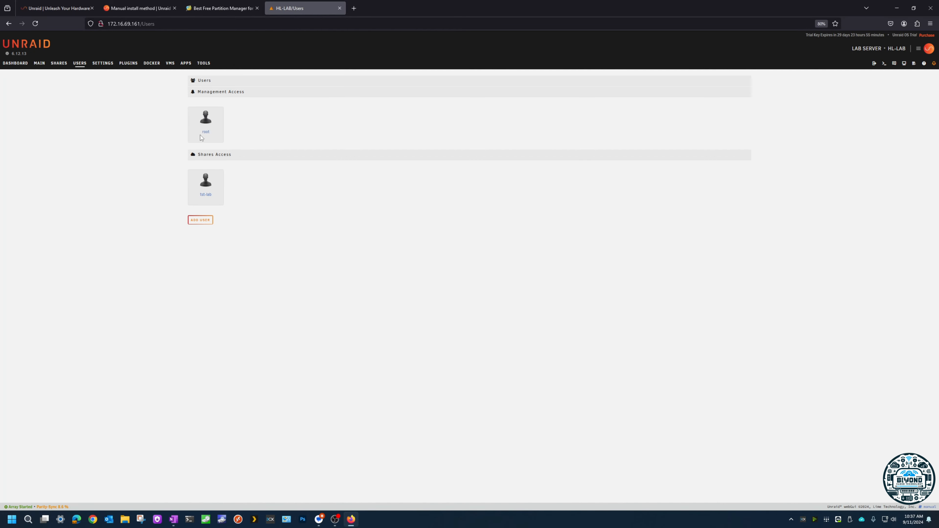
left_click_drag(213, 136, 200, 132)
left_click(207, 182)
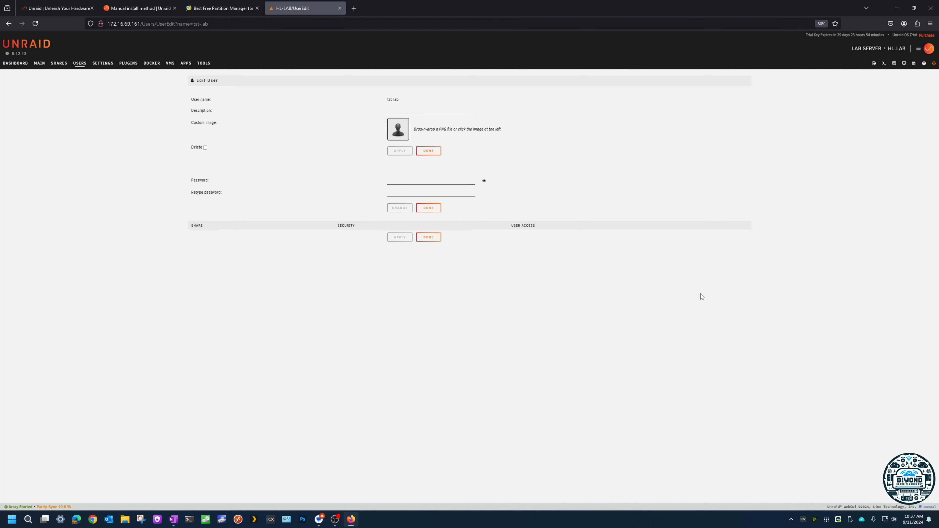
left_click(429, 238)
left_click(206, 195)
left_click(429, 238)
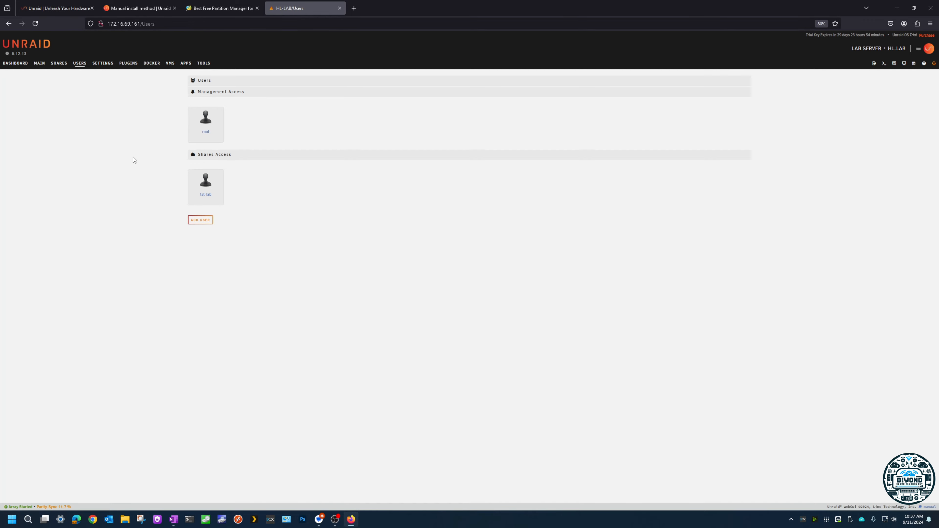
Step: Examine the user shares list, the contents of Disk 1 and /mnt, and the MEDIA share's settings
left_click(61, 65)
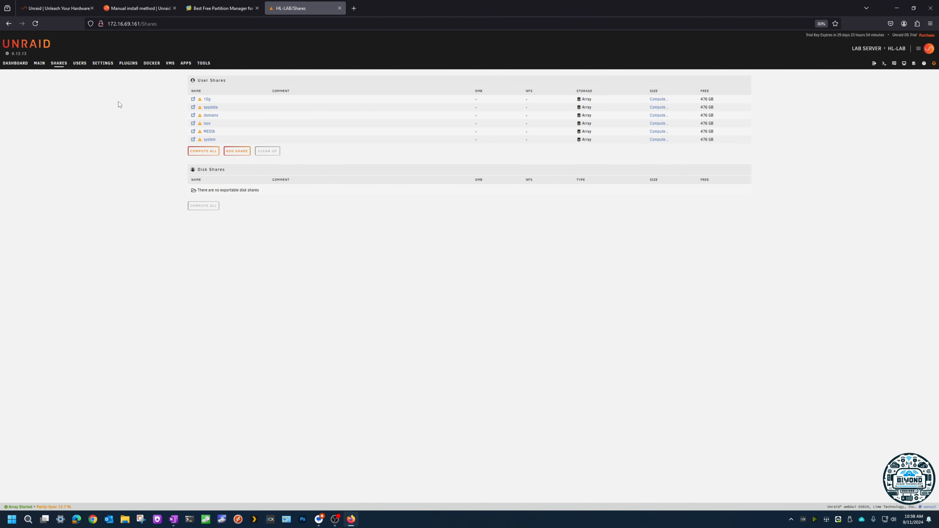
left_click(39, 63)
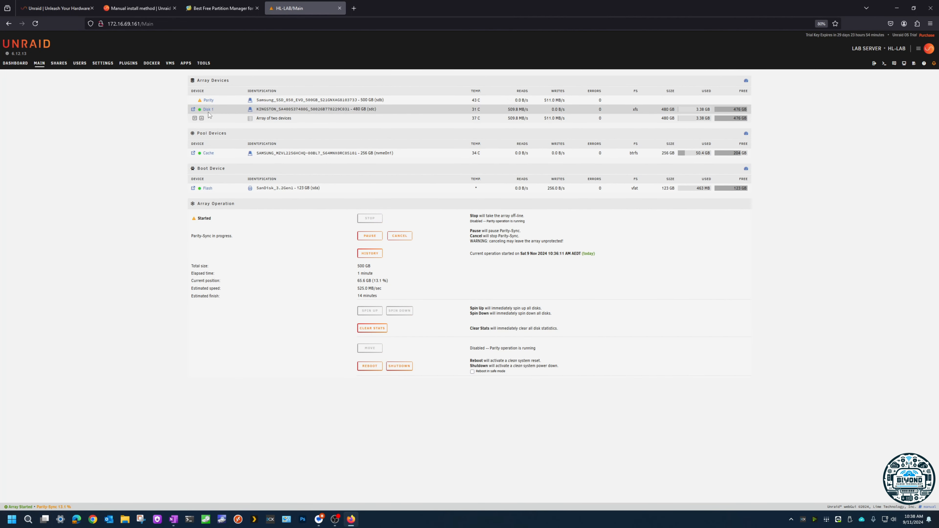
left_click(193, 109)
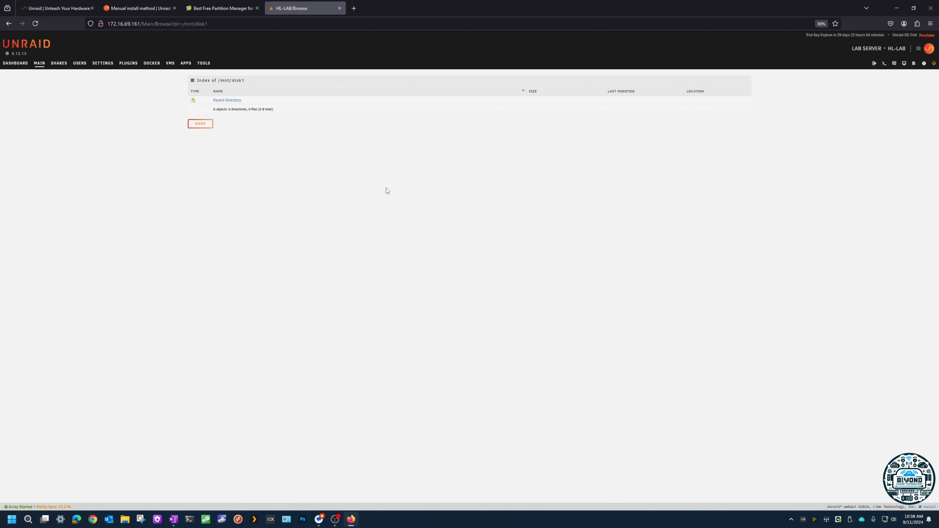
left_click(225, 100)
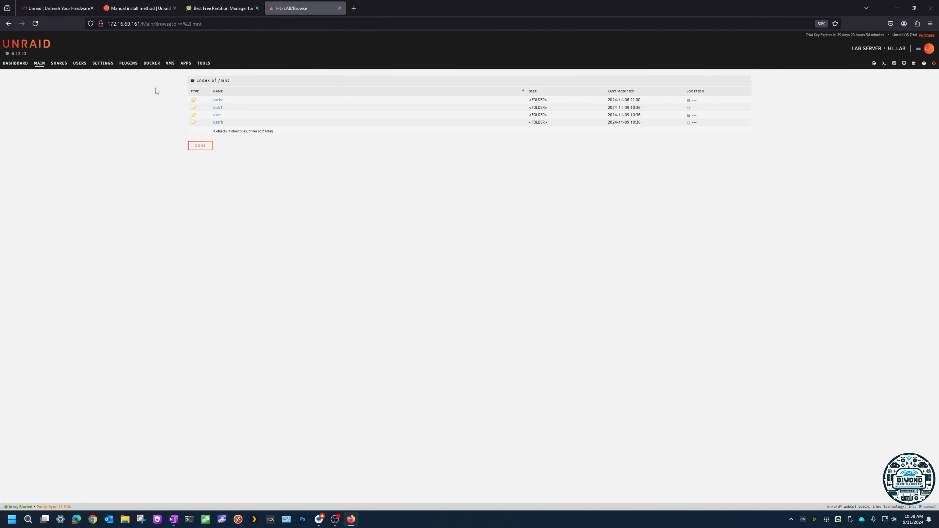
left_click(59, 62)
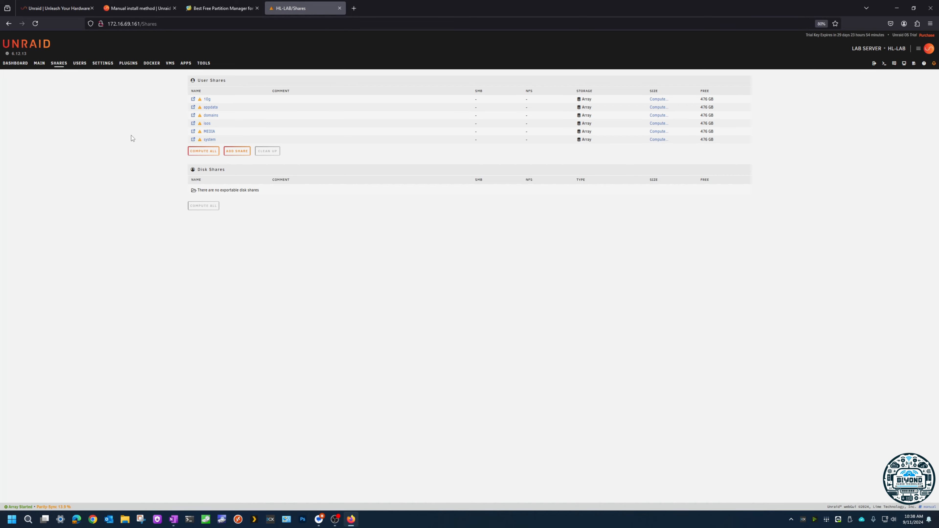
left_click(209, 132)
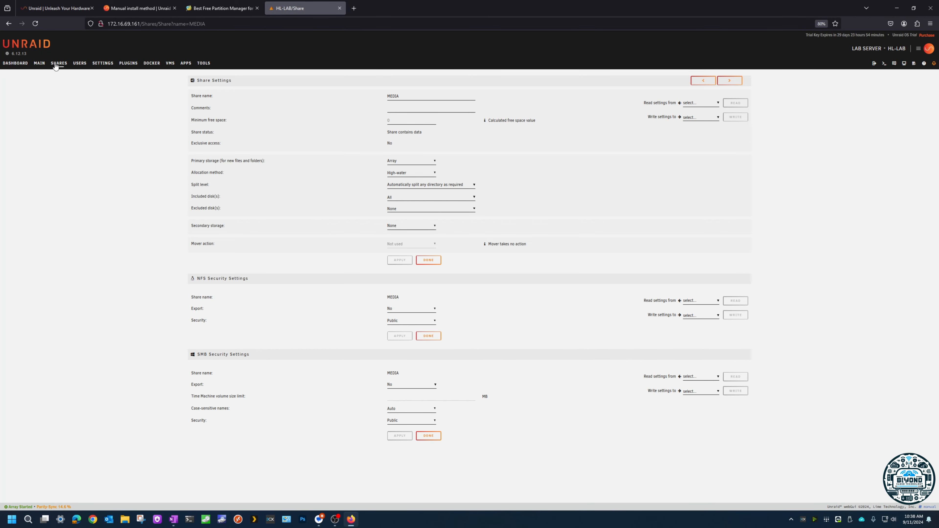
Step: Browse the cache pool's folders, checking MOVIES, ANIME and TV inside MEDIA, and return to the pool's root
left_click(38, 63)
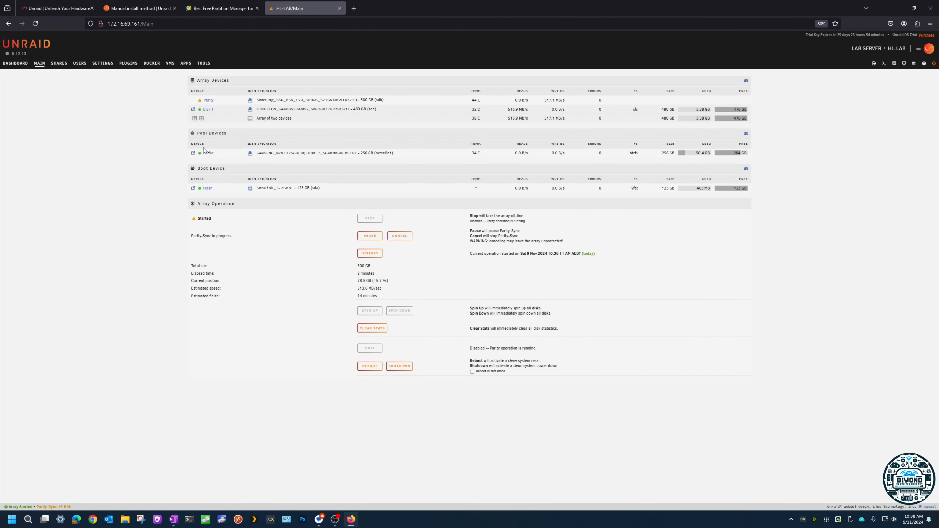
left_click(193, 152)
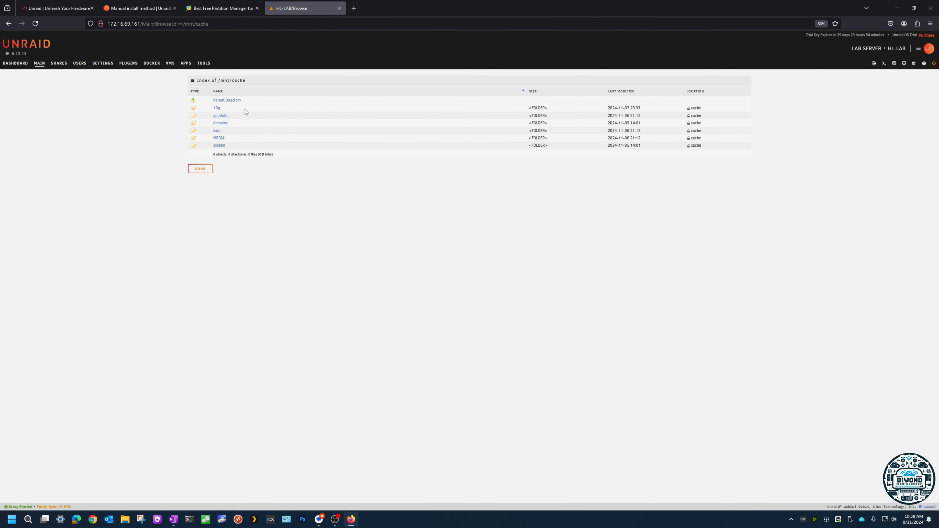
left_click(233, 82)
left_click(219, 138)
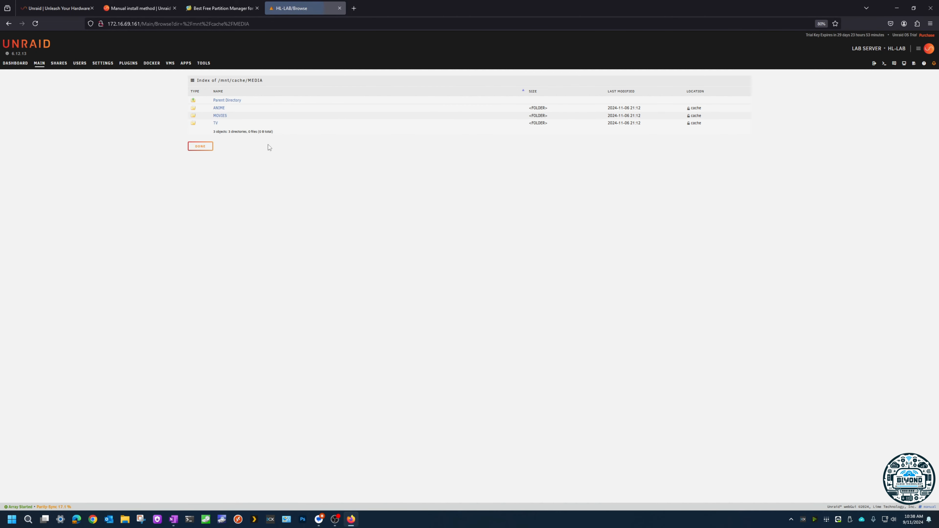
left_click(221, 116)
left_click(224, 101)
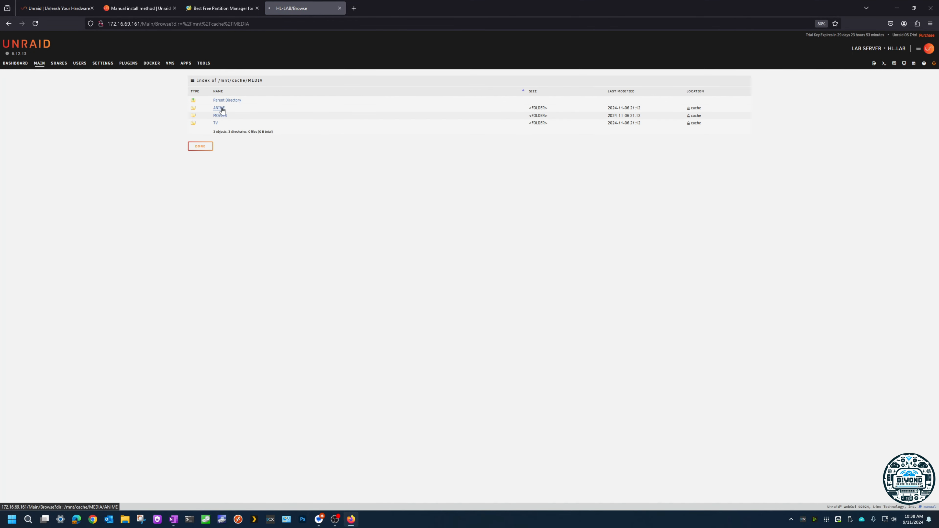
left_click(221, 108)
left_click(229, 101)
left_click(216, 123)
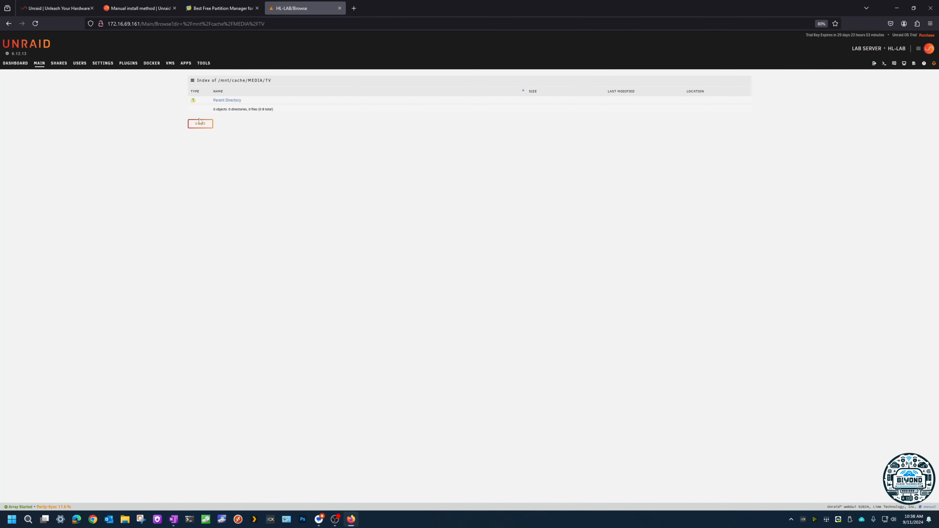
left_click(225, 100)
left_click(226, 100)
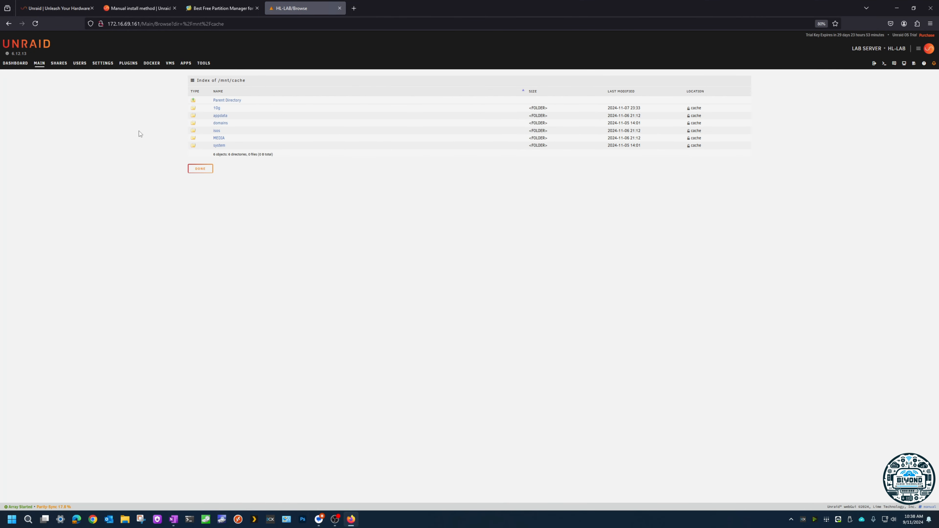
Step: Check the MEDIA share's settings and browse its files, including the ANIME folder
left_click(60, 64)
left_click(210, 132)
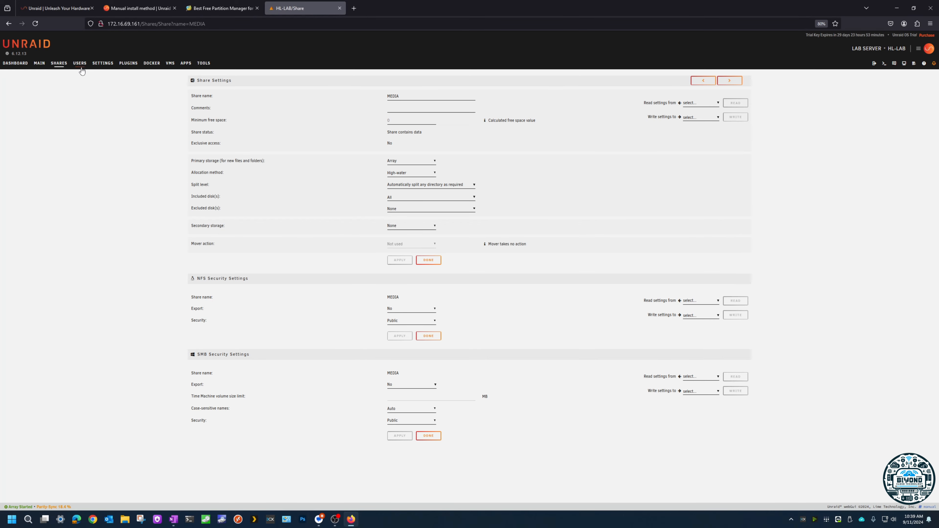
left_click(60, 67)
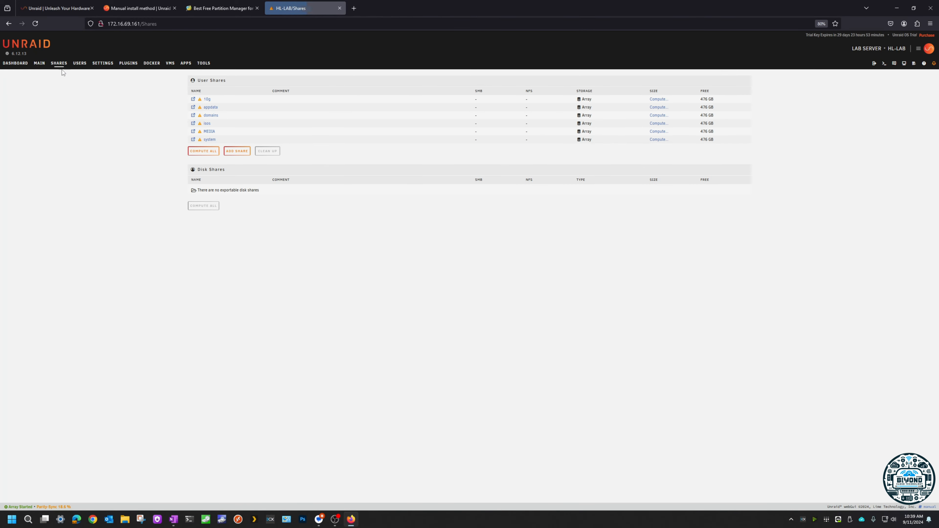
left_click(193, 133)
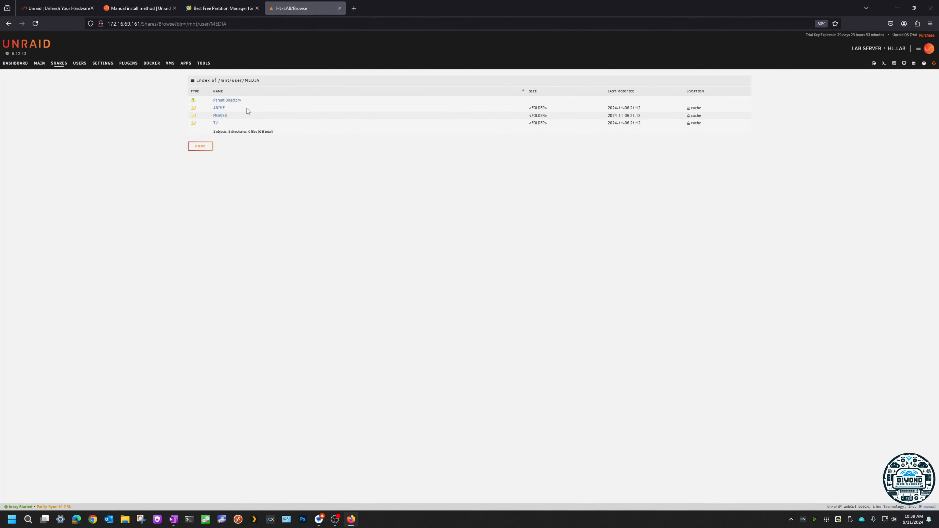
left_click(221, 108)
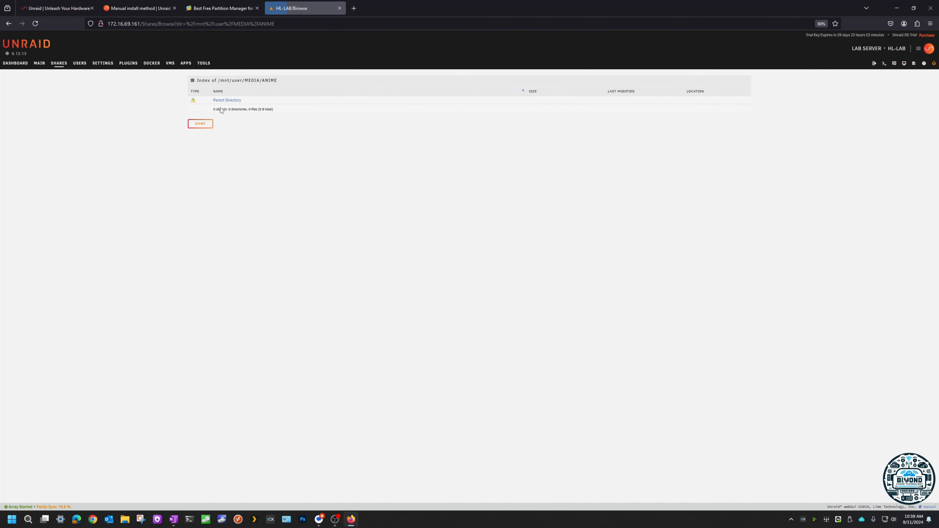
left_click(224, 100)
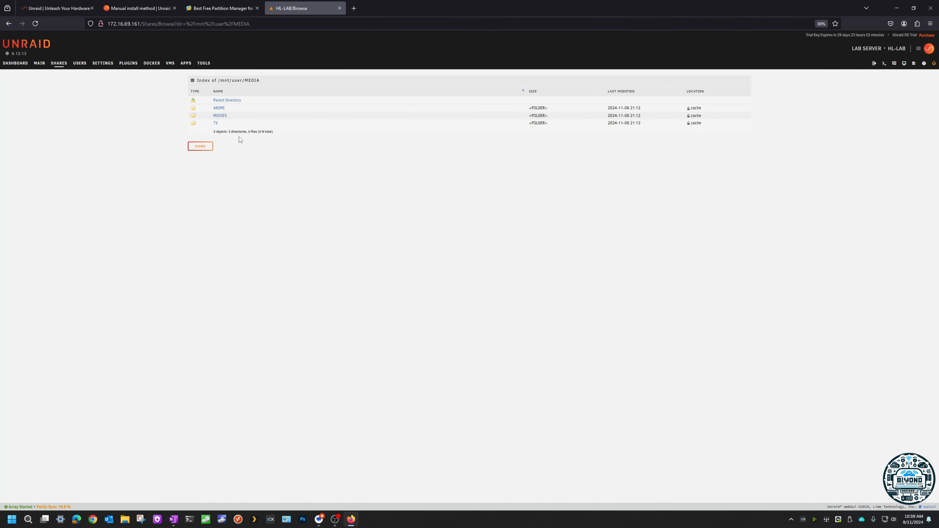
Step: Review the MEDIA share's settings and its folder contents, returning to the user shares list
left_click(204, 148)
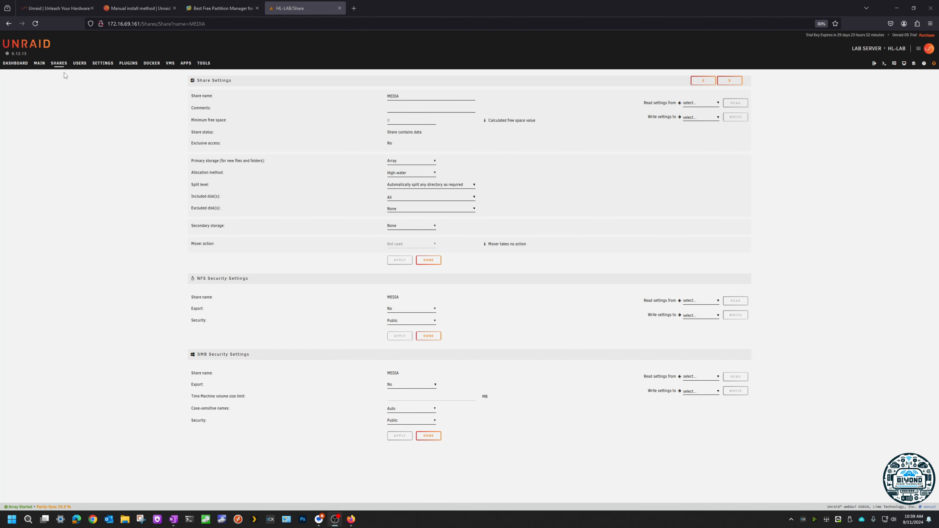
left_click(57, 64)
left_click(210, 134)
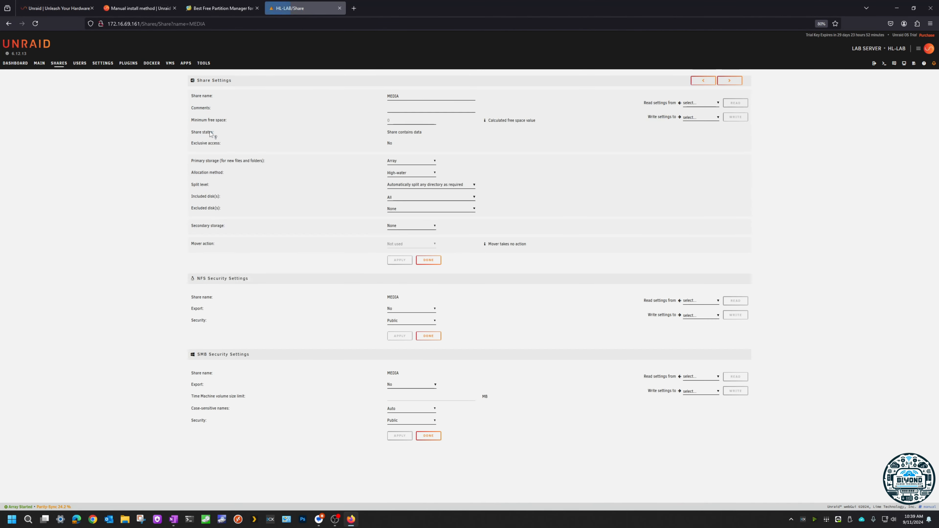
left_click(61, 64)
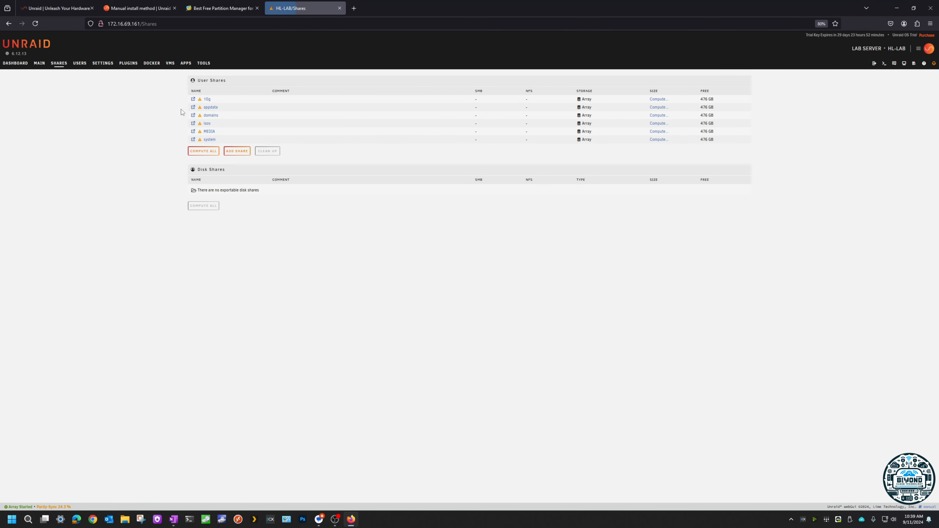
left_click(193, 132)
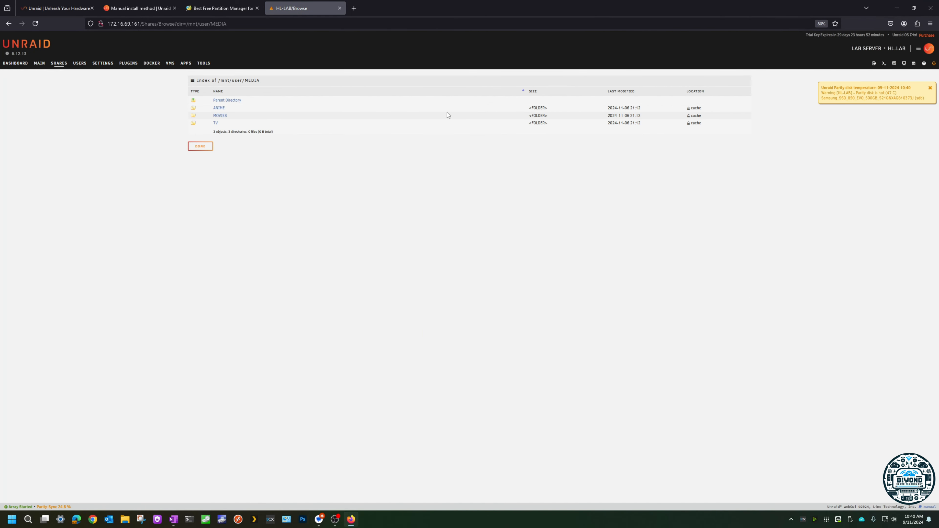
left_click(62, 65)
left_click(209, 131)
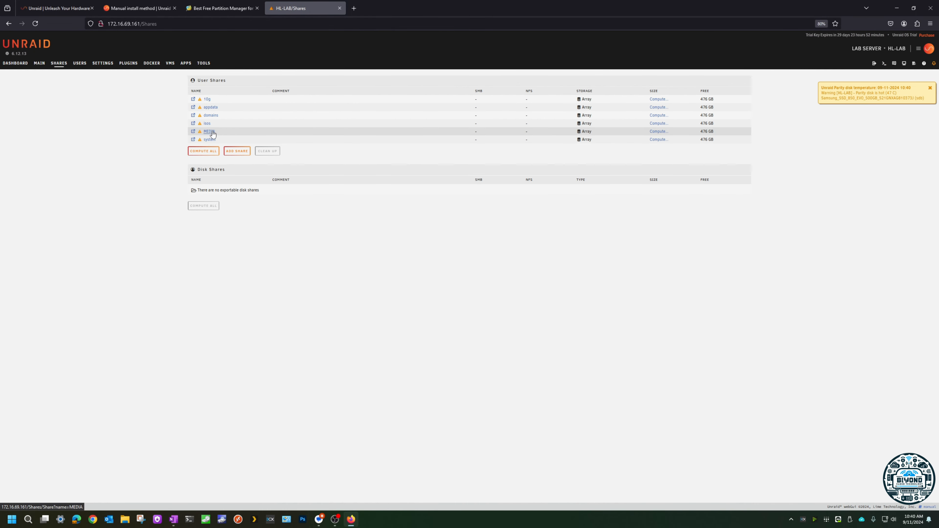
left_click(55, 67)
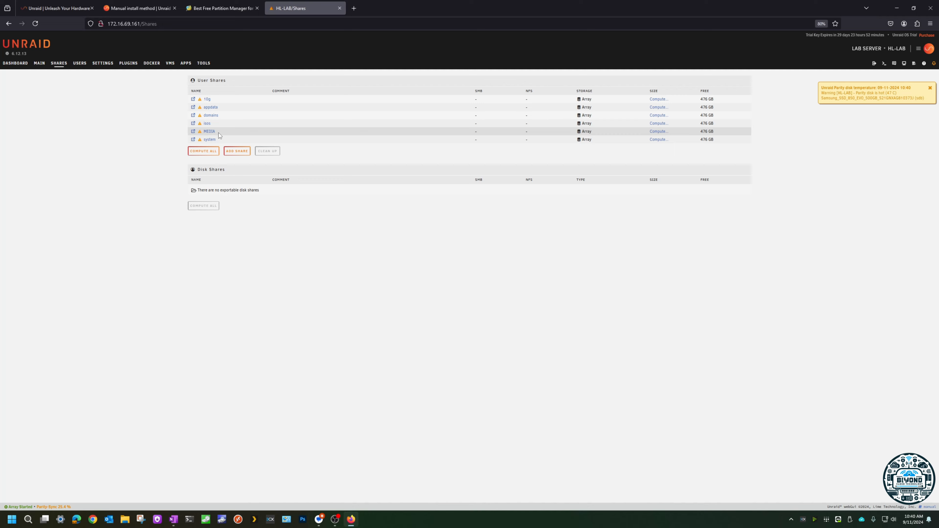
Step: Enable SMB export on the MEDIA share by setting Export to Yes, keep Security at Public, and apply
left_click(210, 132)
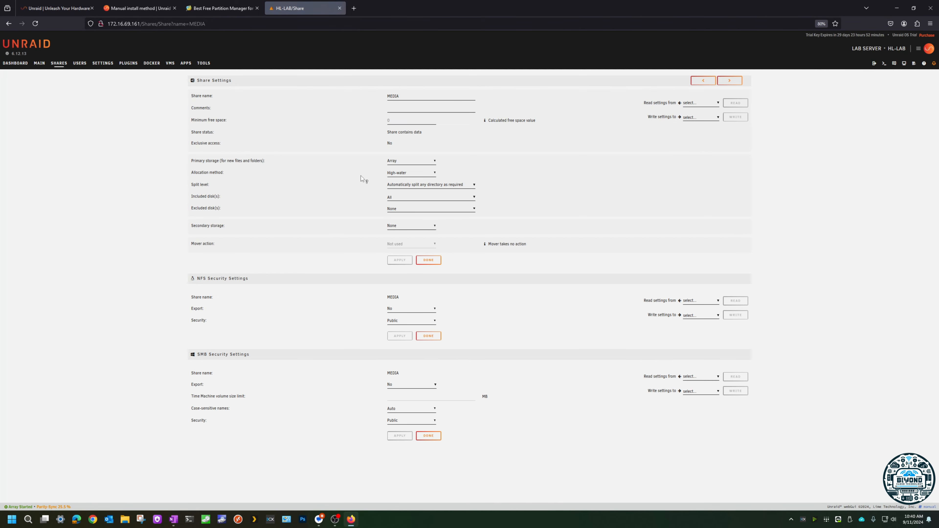
left_click(394, 391)
left_click(392, 398)
left_click_drag(213, 389, 173, 388)
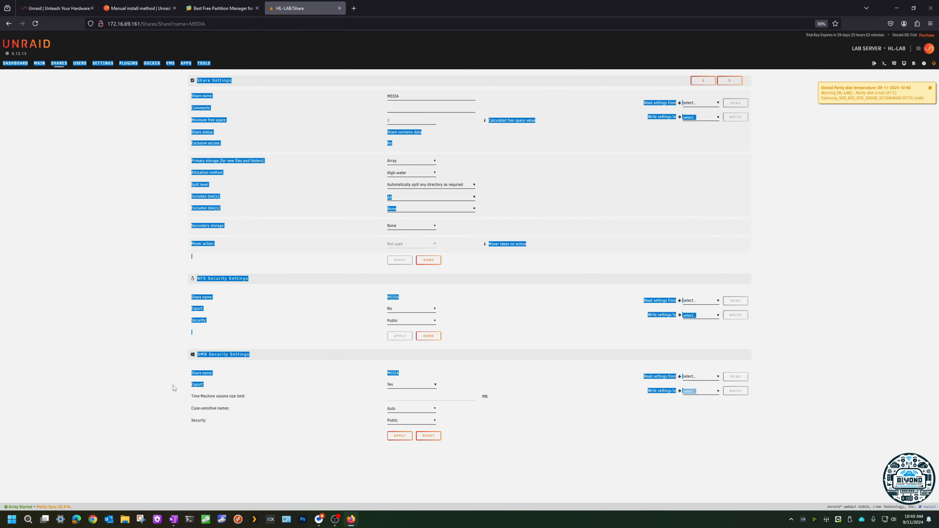
left_click(174, 389)
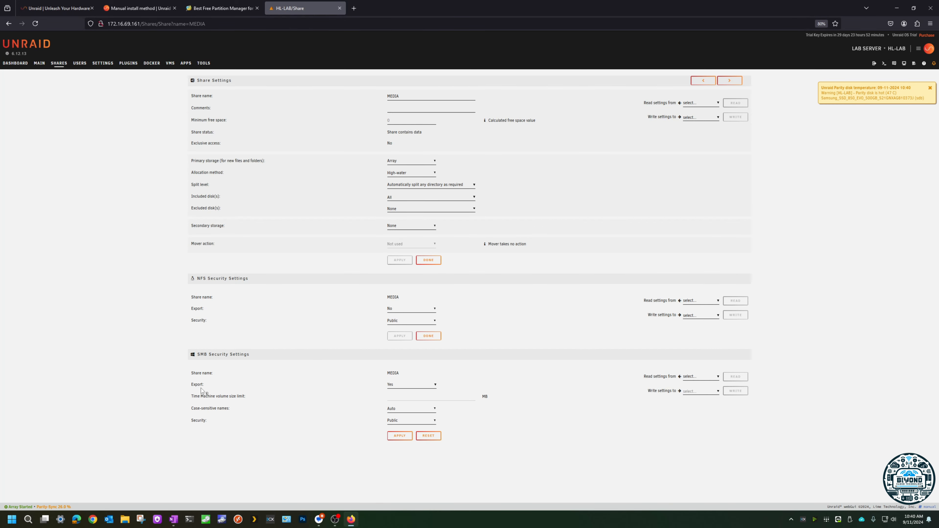
left_click(406, 424)
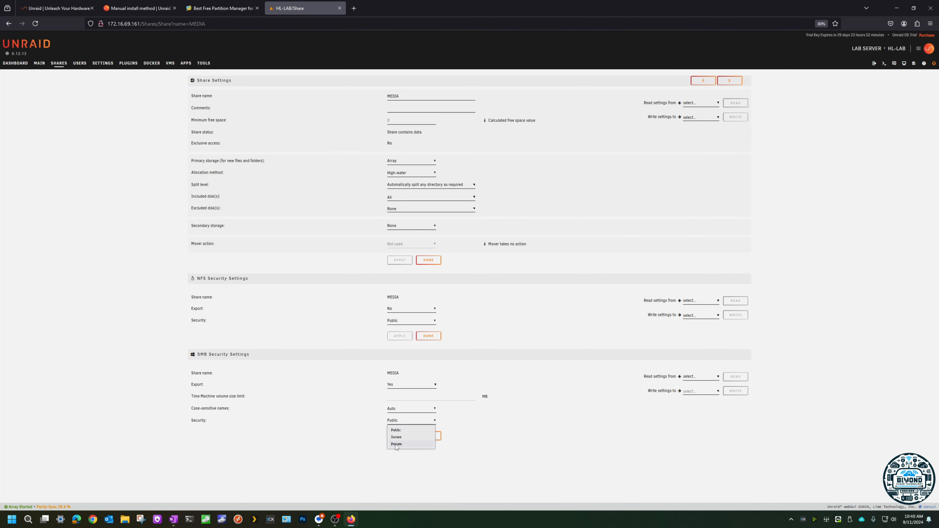
left_click(343, 421)
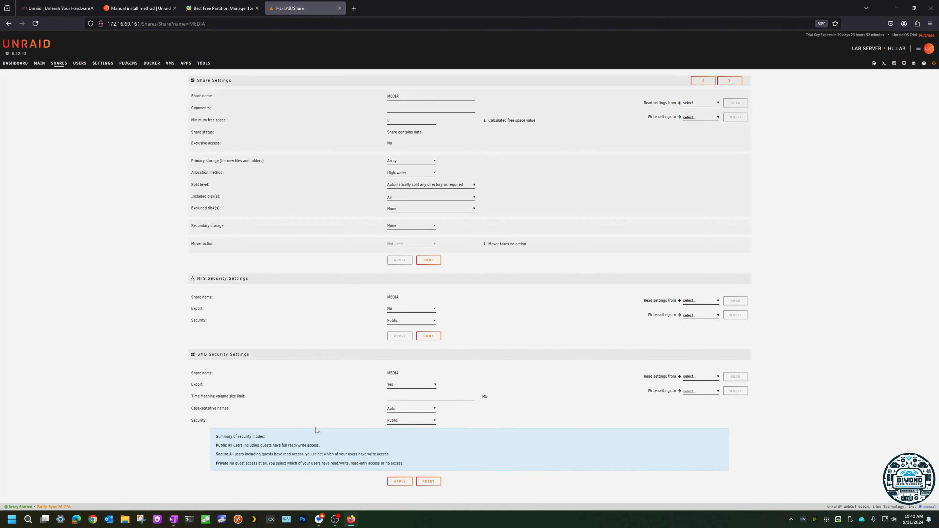
left_click(397, 481)
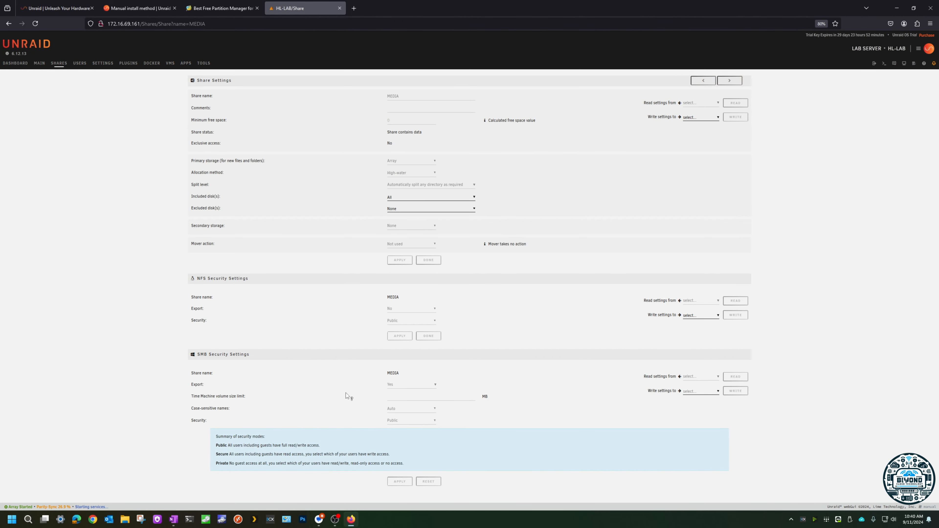
Step: Switch to File Explorer, go to the network path \\172.16.69.161 and open the media share
left_click(125, 521)
left_click(283, 23)
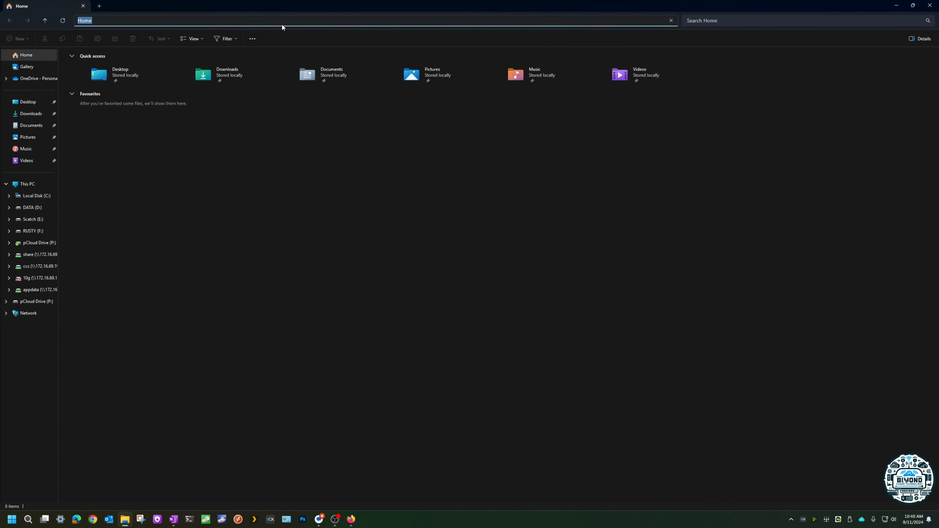
type("\\\\")
key("Down")
key("Return")
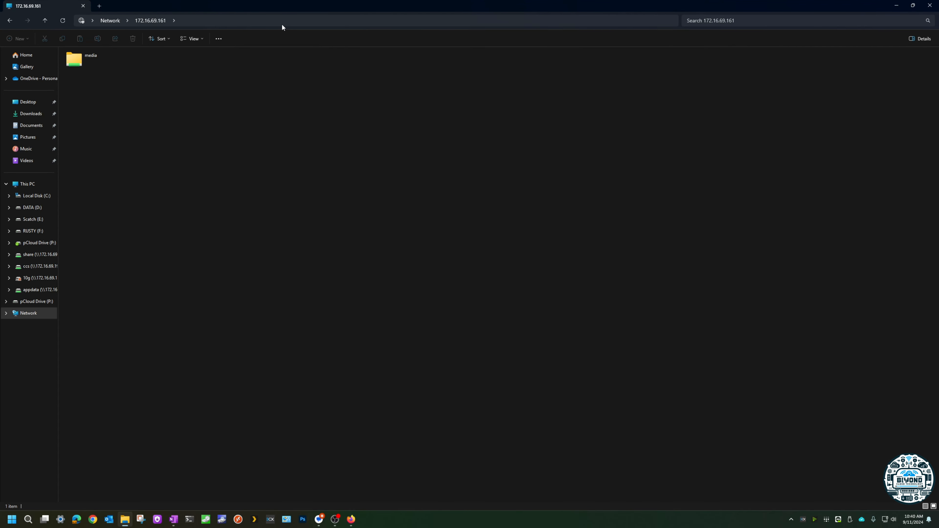
double_click(107, 61)
Step: Delete the ANIME, MOVIES and TV folders from the media share and minimise File Explorer
key("ctrl+a")
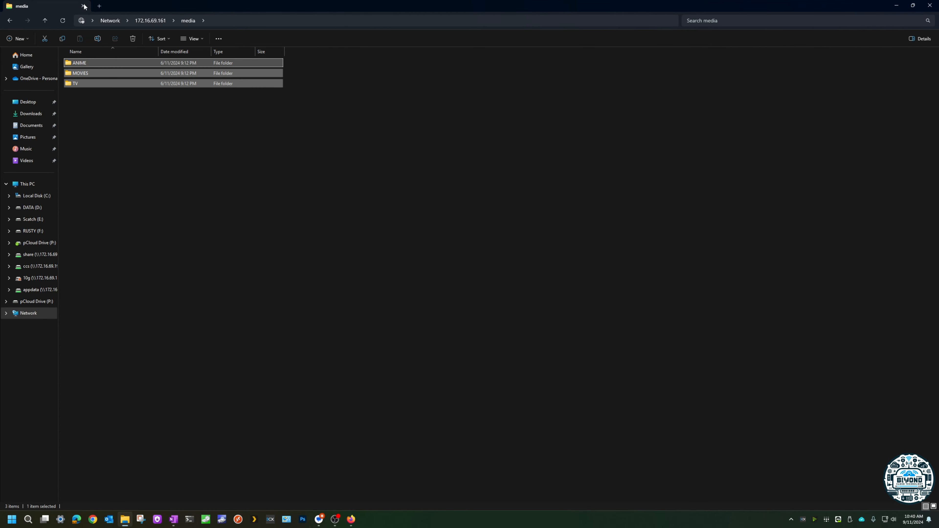
key("alt+d")
left_click(136, 39)
left_click(499, 265)
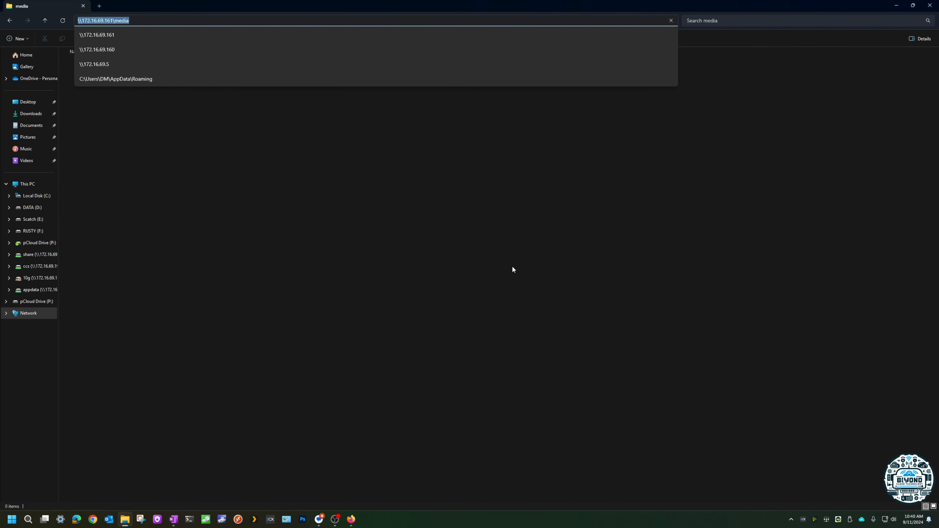
left_click(303, 212)
left_click(897, 5)
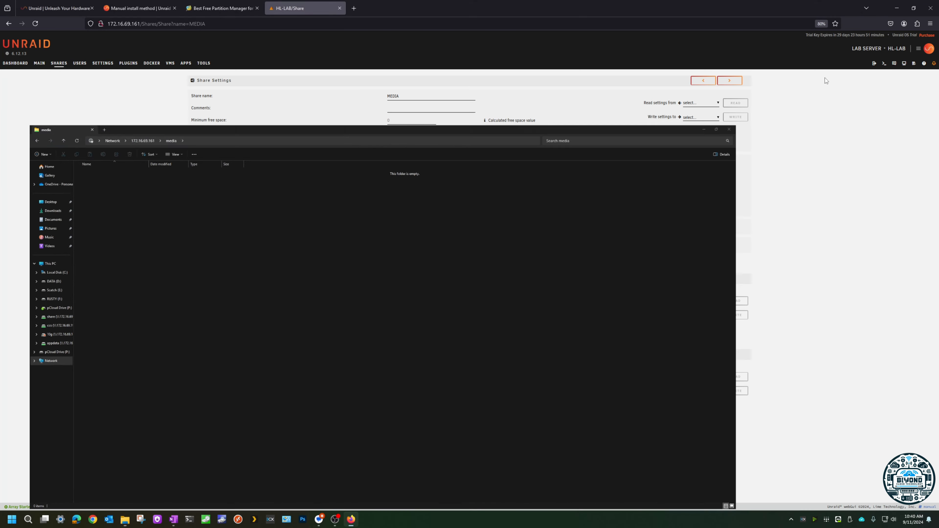
Step: Check the MEDIA share's status and browse its contents and parent folder for remaining files
left_click(59, 64)
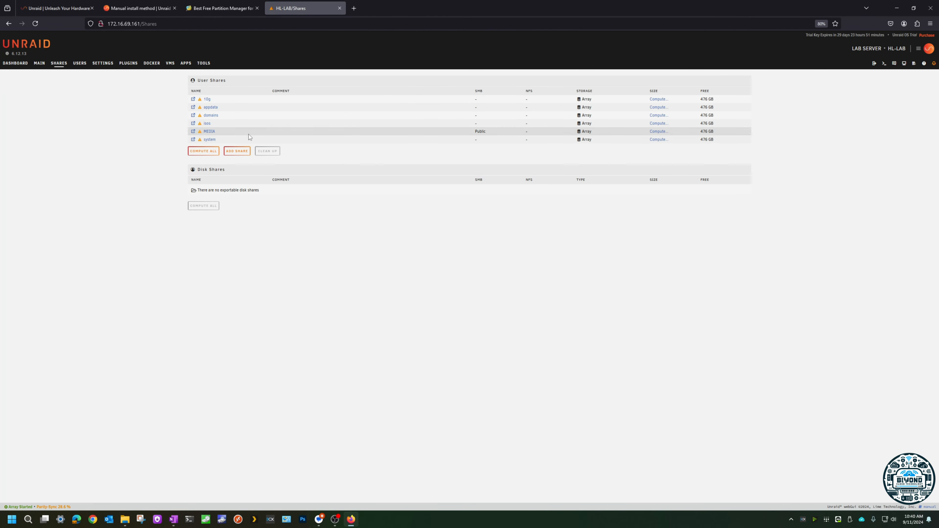
left_click(211, 132)
left_click(60, 63)
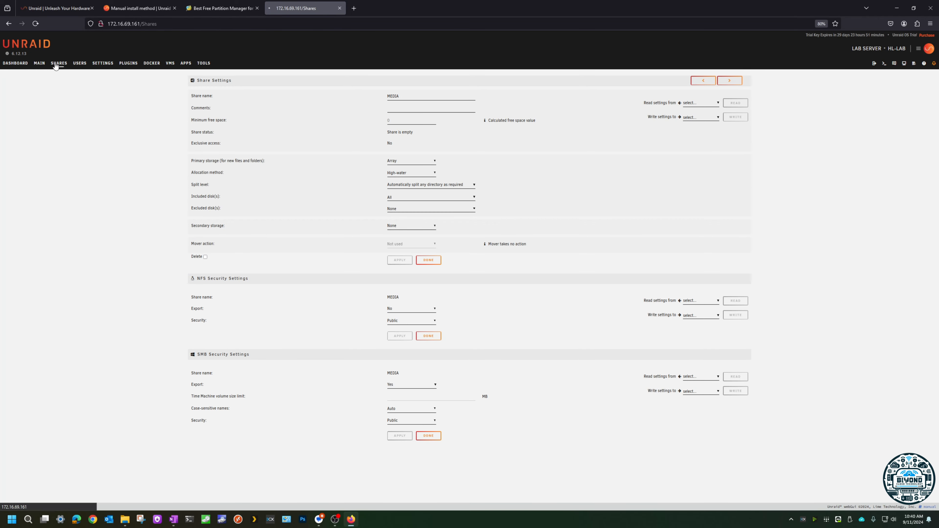
left_click(193, 133)
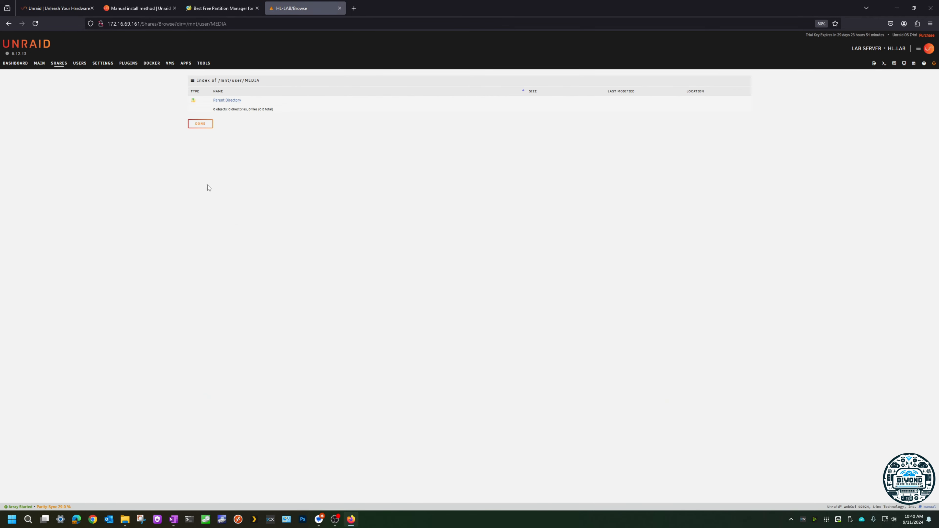
left_click(226, 101)
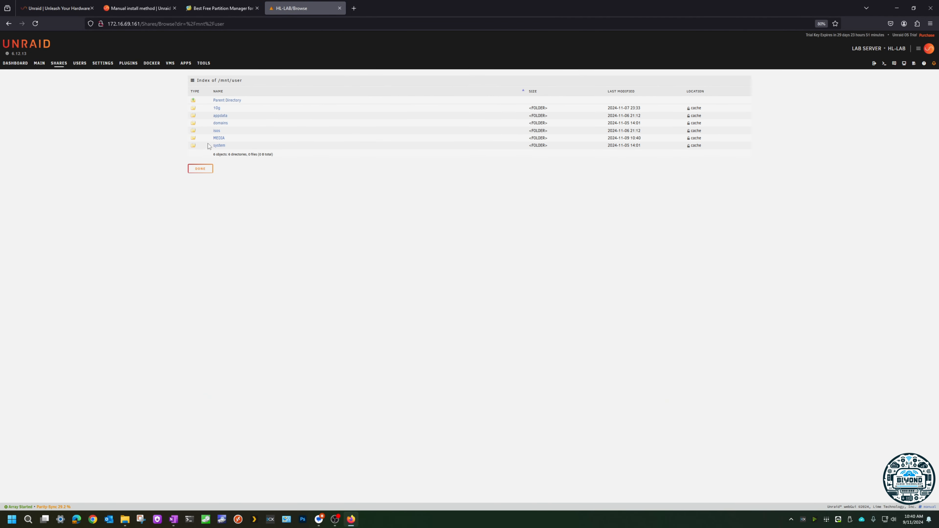
left_click(222, 140)
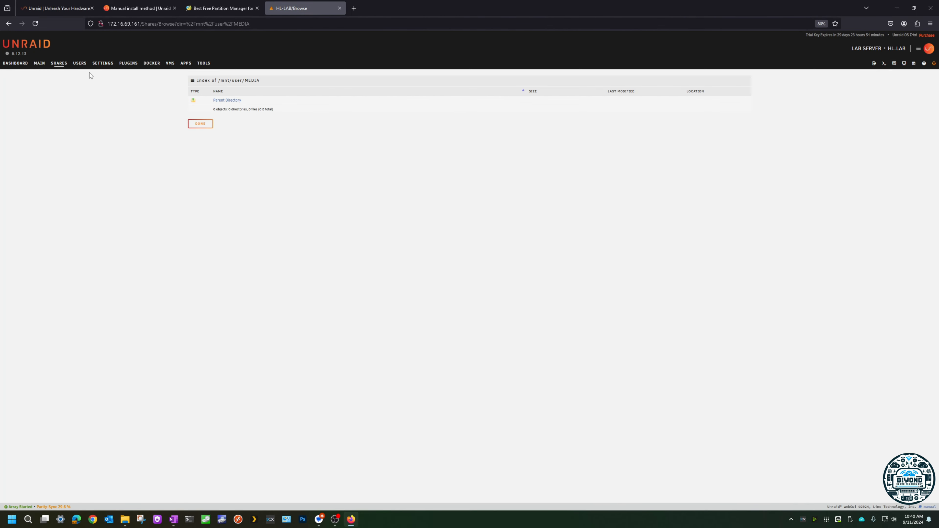
left_click(58, 63)
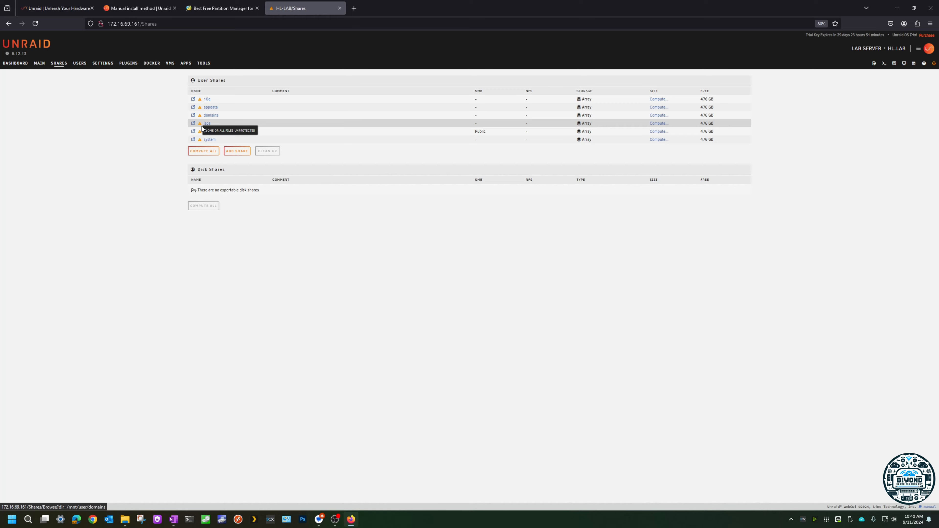
Step: Delete the MEDIA share from its share settings and return to the shares list
left_click(210, 132)
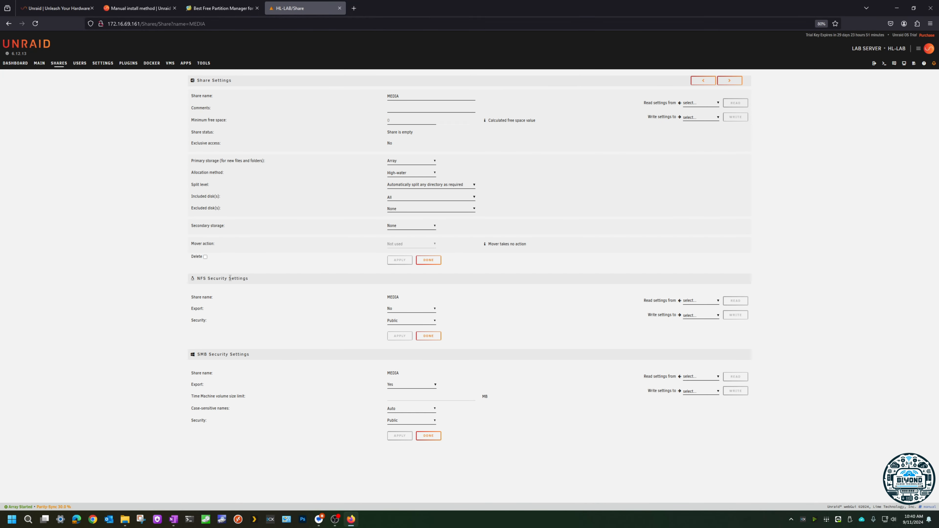
left_click(205, 257)
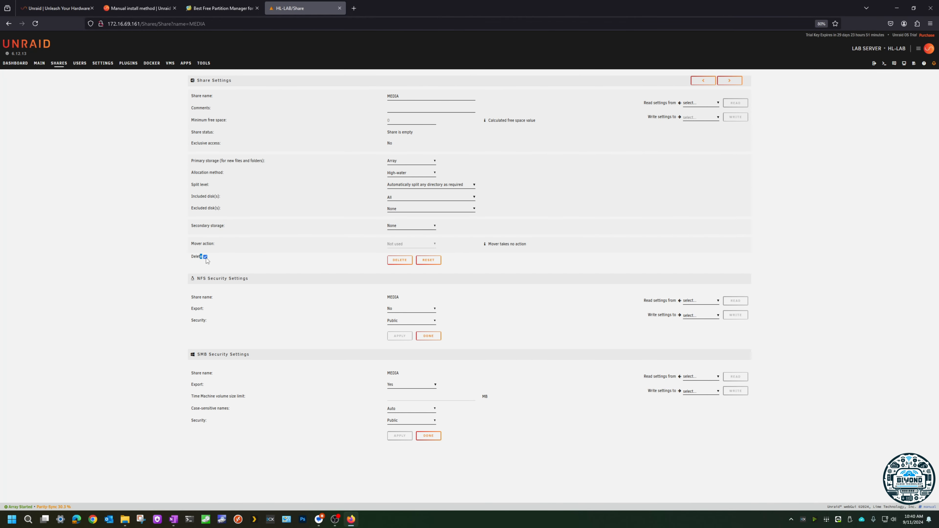
left_click(398, 265)
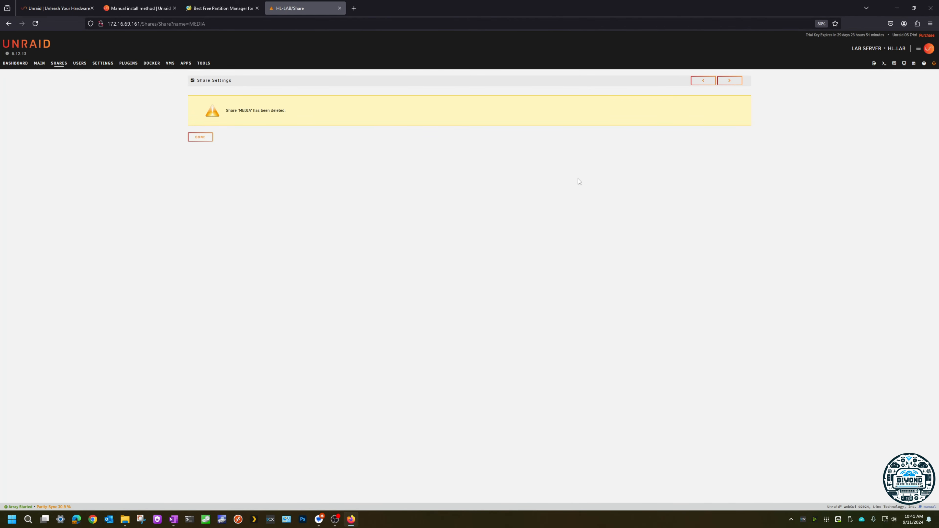
left_click(200, 137)
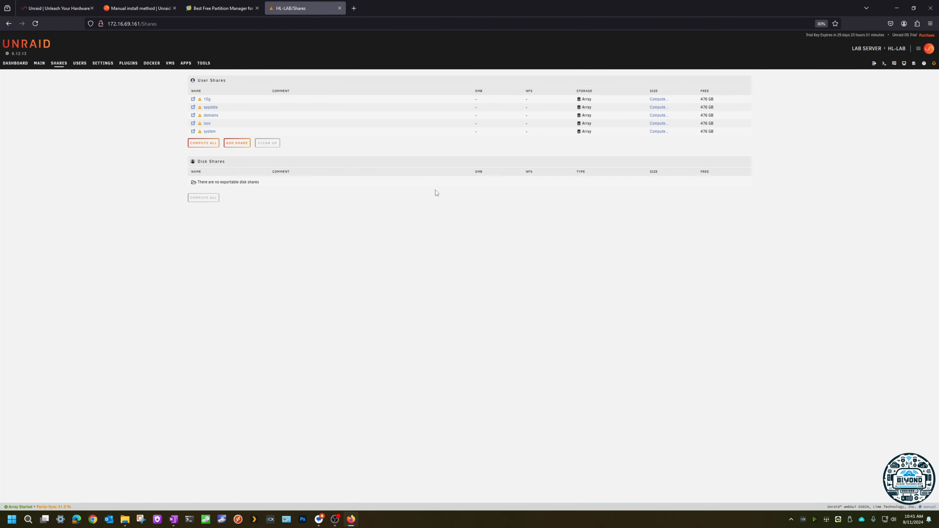
Step: Check the 10g share's settings and browse its folder for any remaining files
left_click(207, 99)
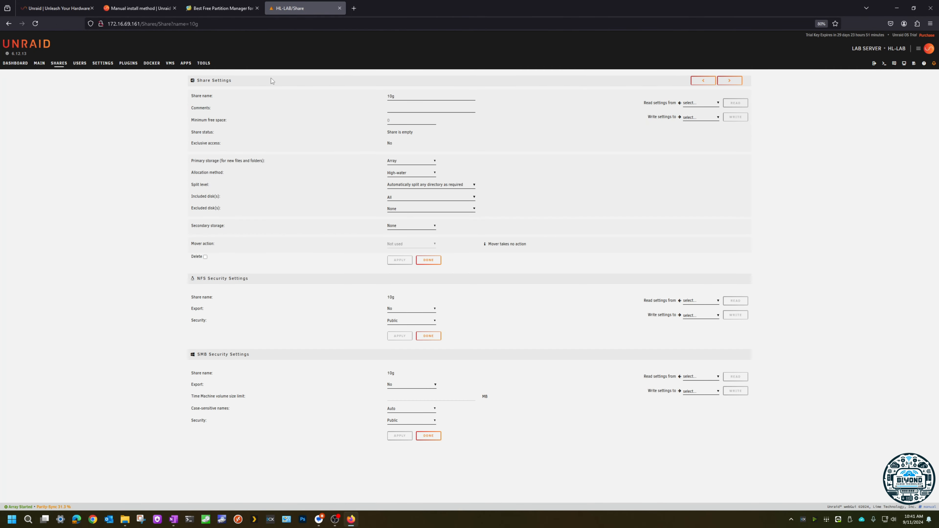
left_click(58, 63)
left_click(194, 100)
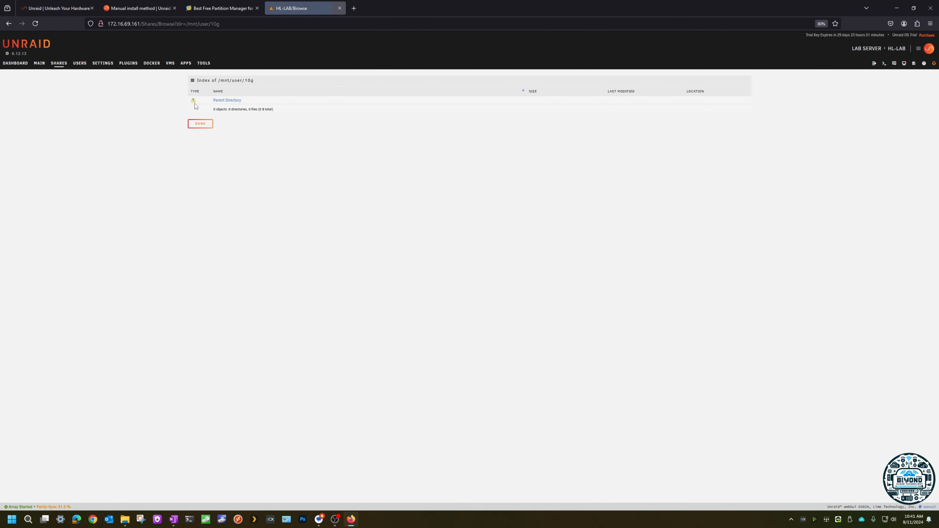
left_click(221, 102)
left_click(216, 108)
left_click(227, 100)
left_click(59, 63)
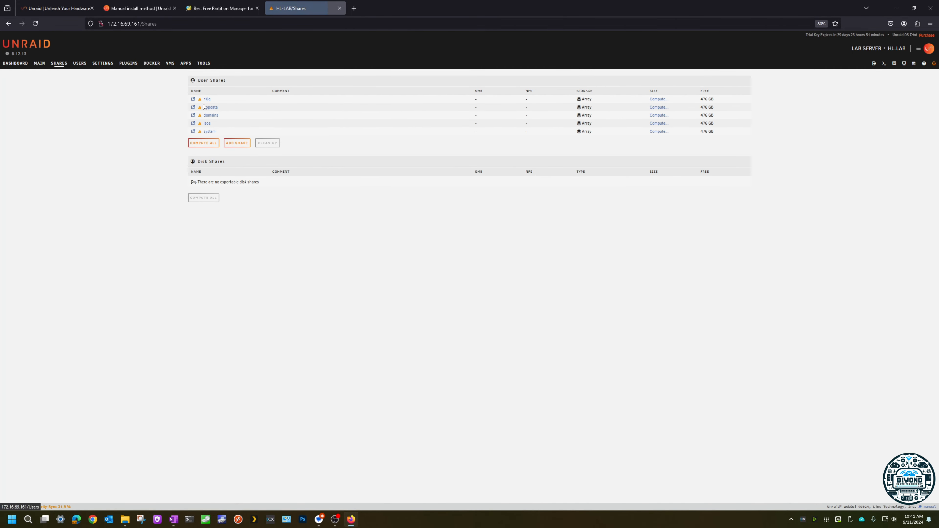
Step: Delete the 10g share from its share settings and return to the shares list
left_click(206, 99)
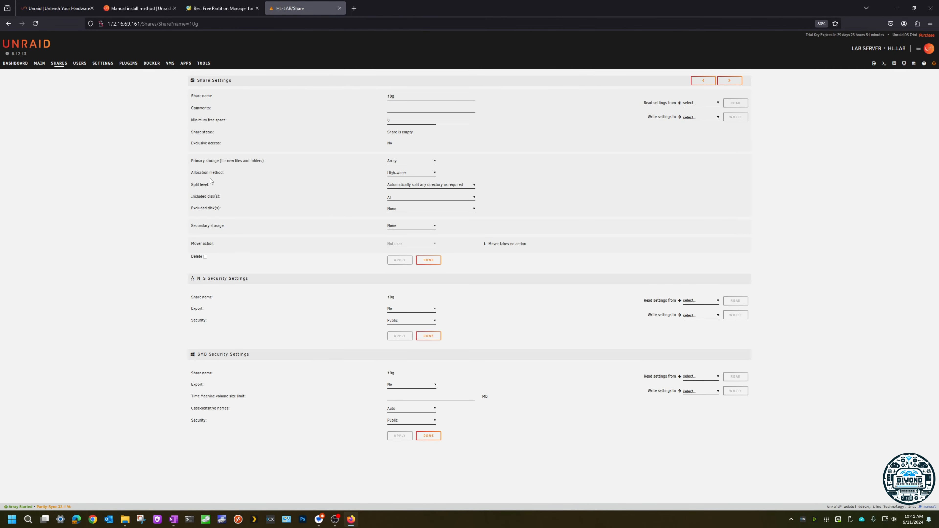
left_click(205, 257)
left_click(400, 260)
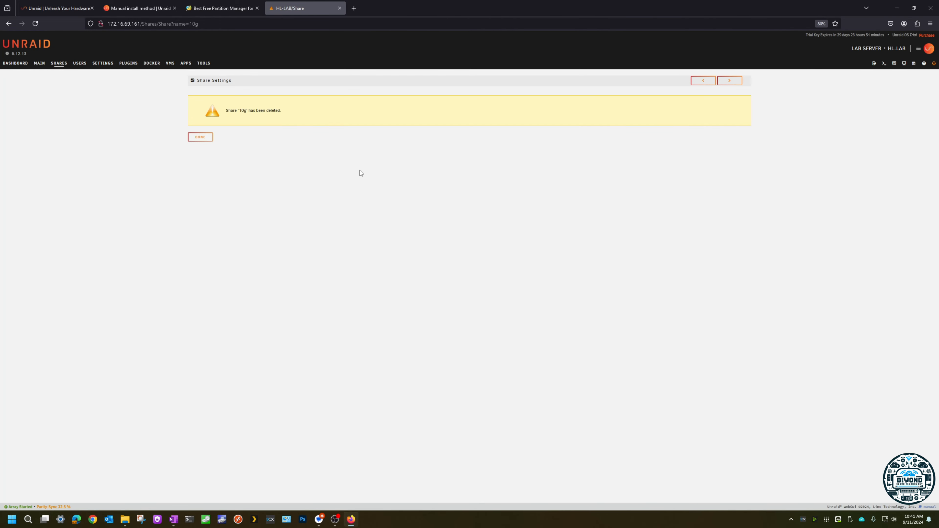
left_click(209, 139)
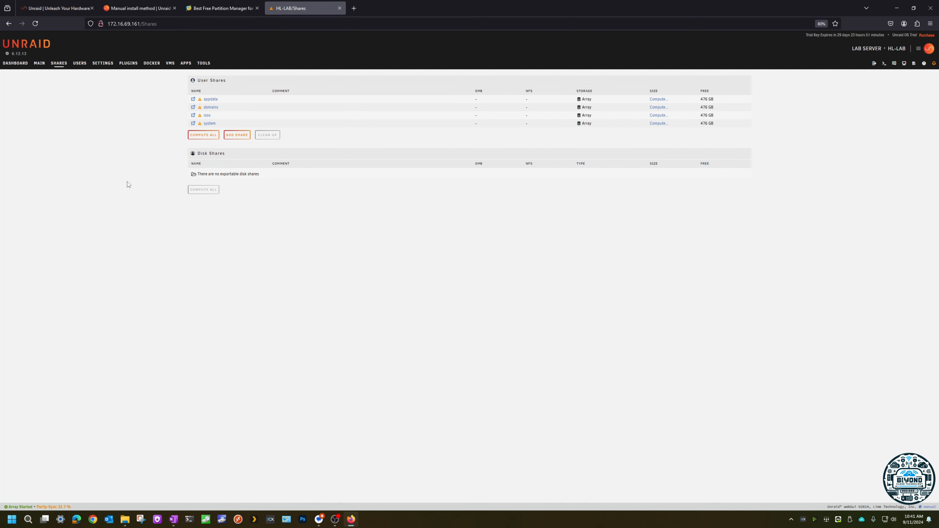
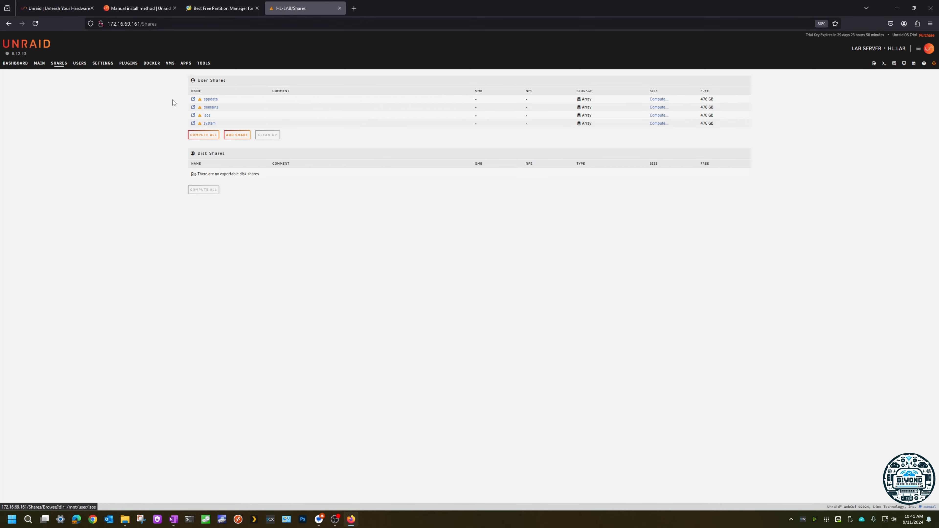
Step: Set the SMB export of the isos share to Yes, apply it and return to the shares list
left_click(206, 115)
left_click(403, 385)
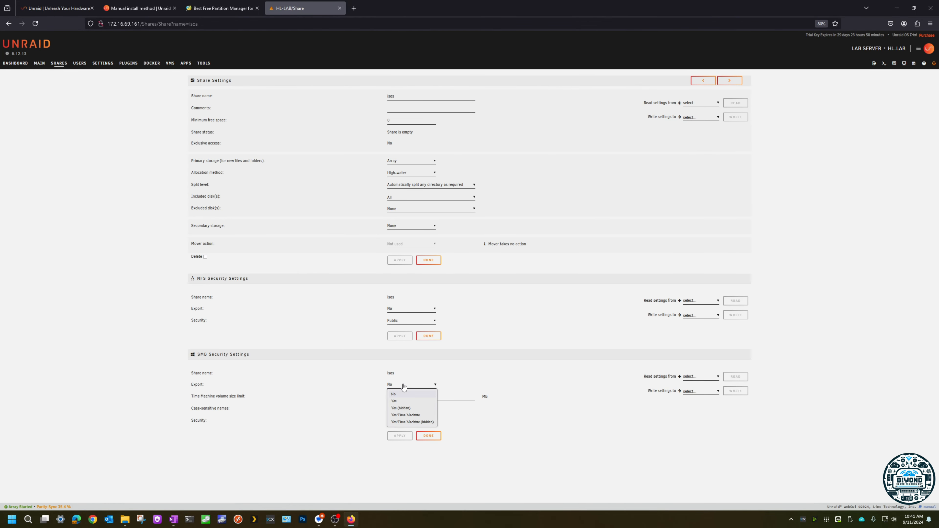
left_click(207, 389)
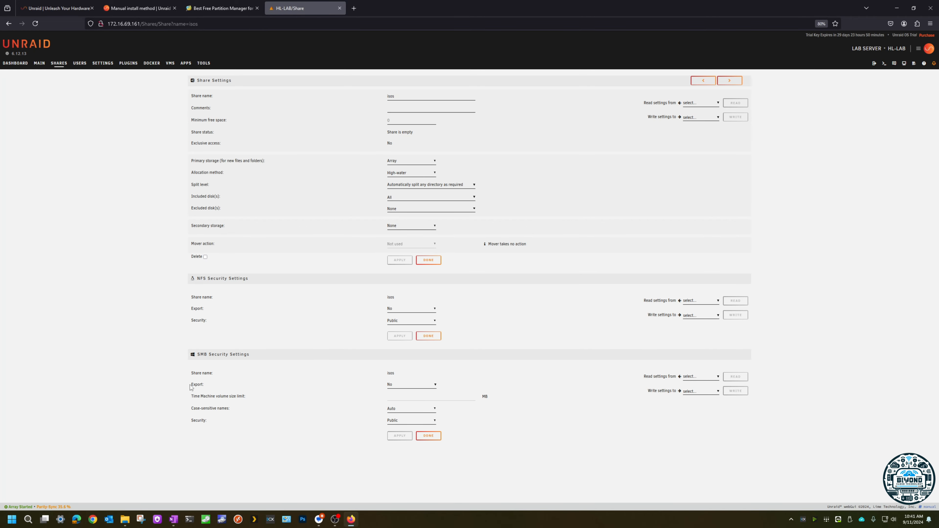
left_click_drag(204, 384, 193, 385)
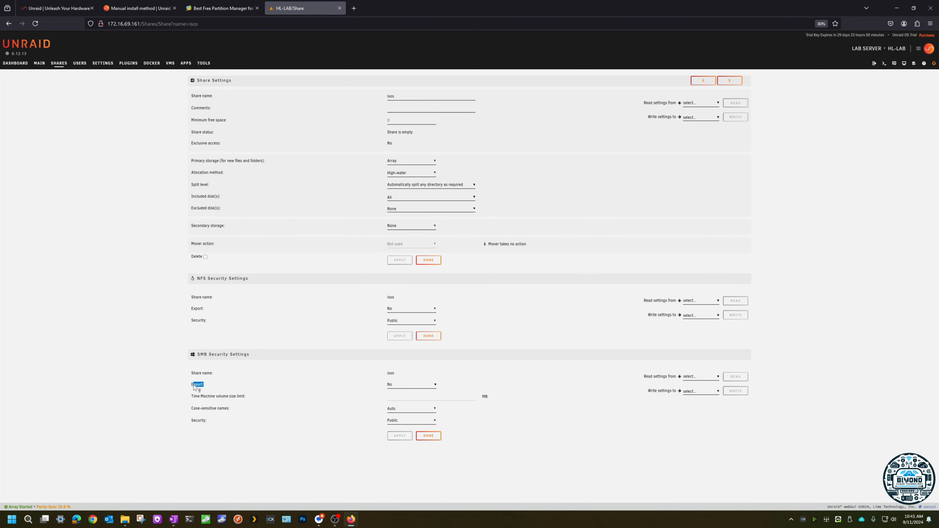
left_click(398, 386)
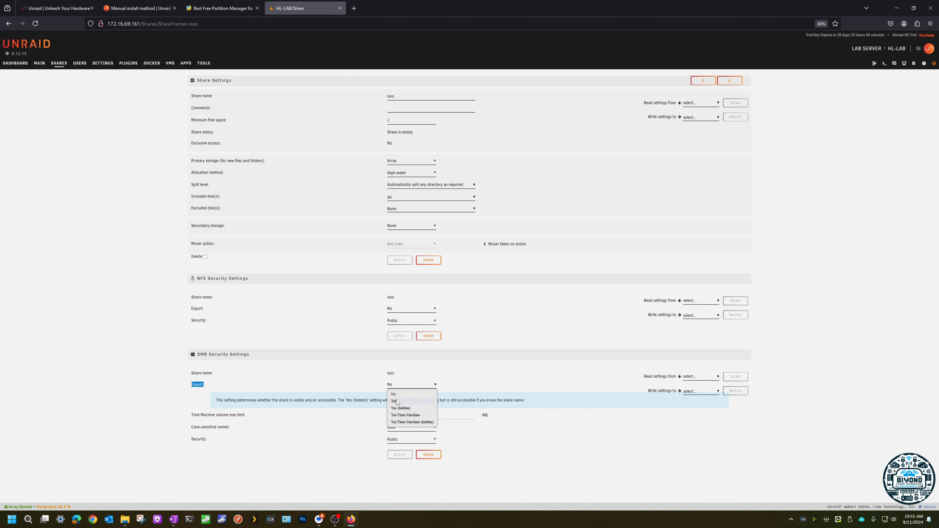
left_click(398, 402)
left_click(403, 458)
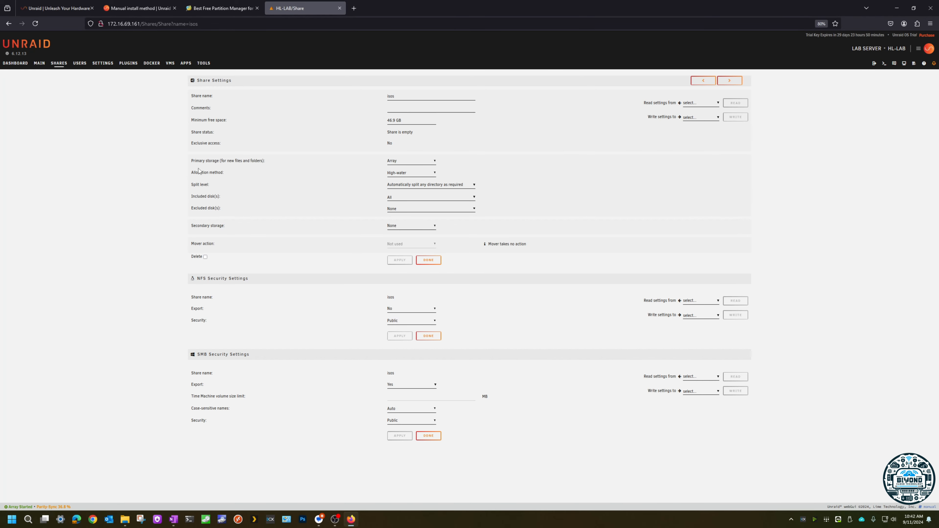
left_click(66, 65)
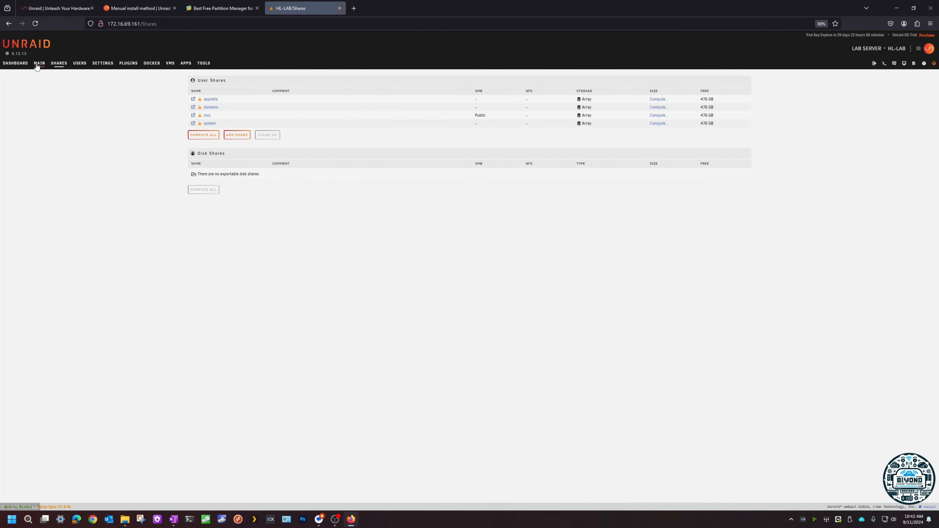
Step: Cancel the running parity sync and stop the array
left_click(37, 65)
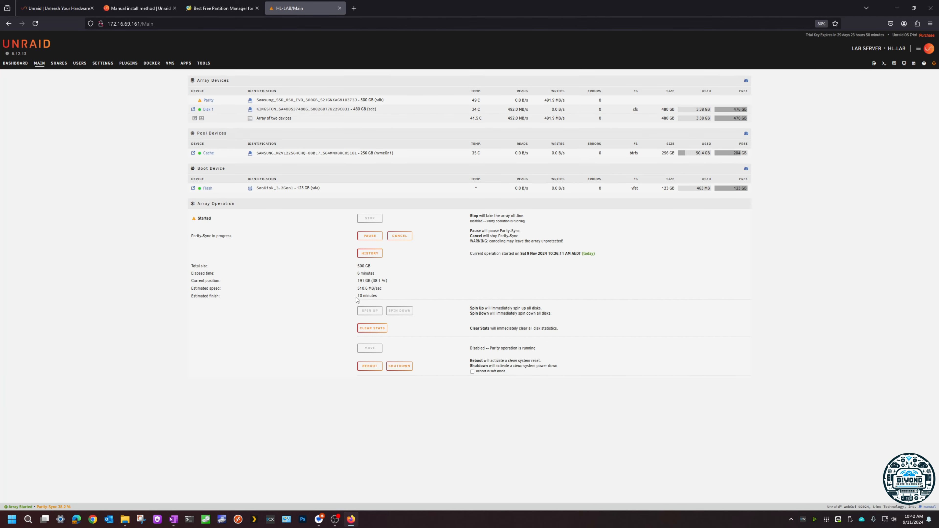
left_click_drag(356, 298, 379, 298)
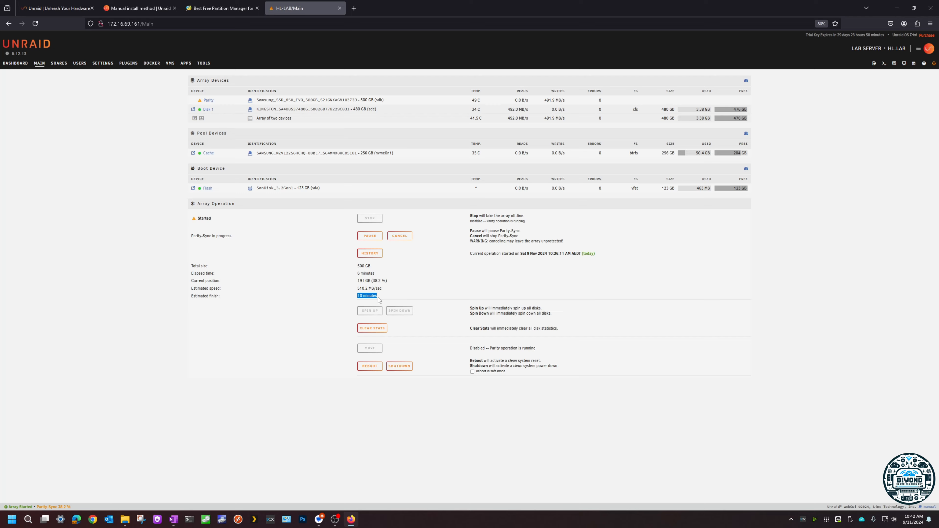
left_click(399, 236)
left_click(458, 307)
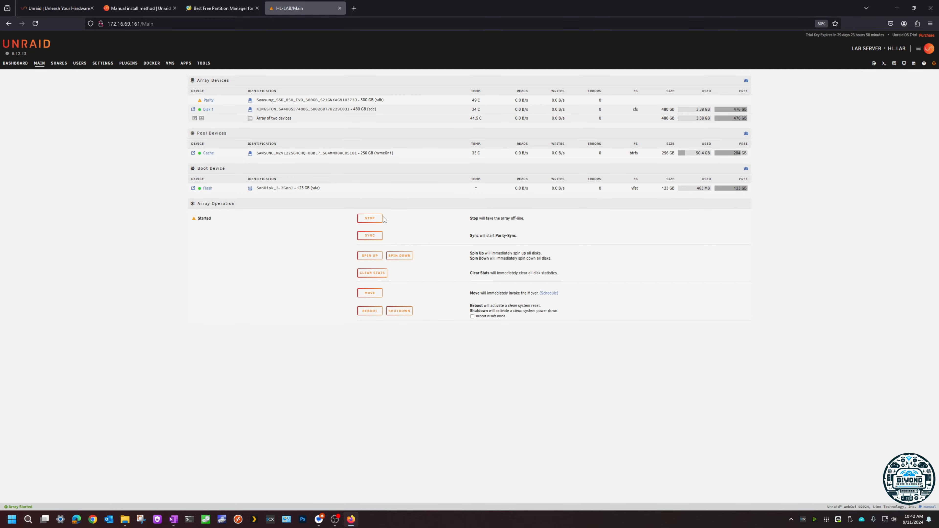
left_click(376, 220)
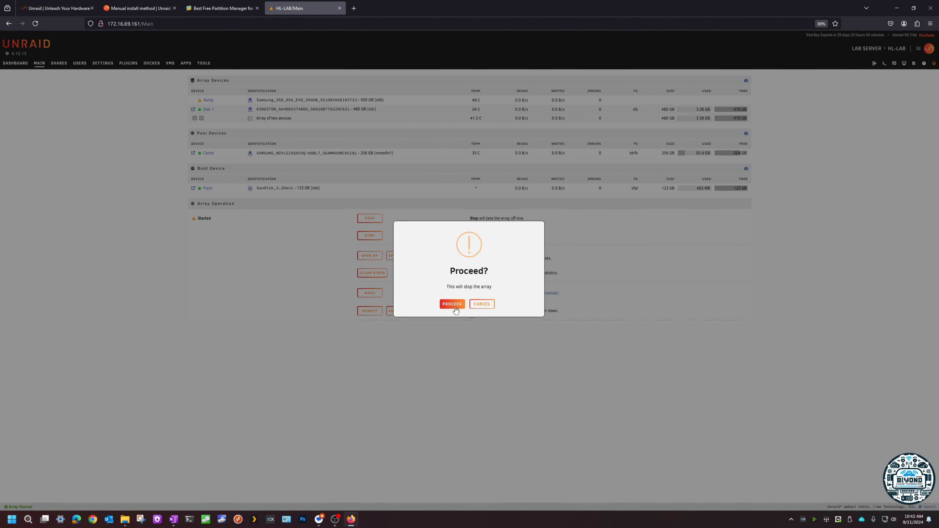
left_click(453, 305)
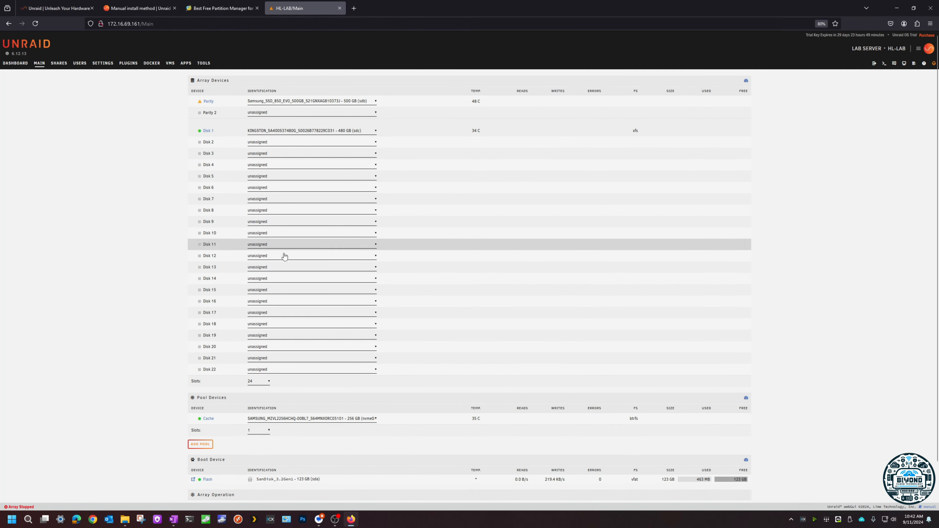
Step: Remove the drives assigned to Disk 1 and Parity by setting both array slots to no device
scroll(161, 281, "down", 1)
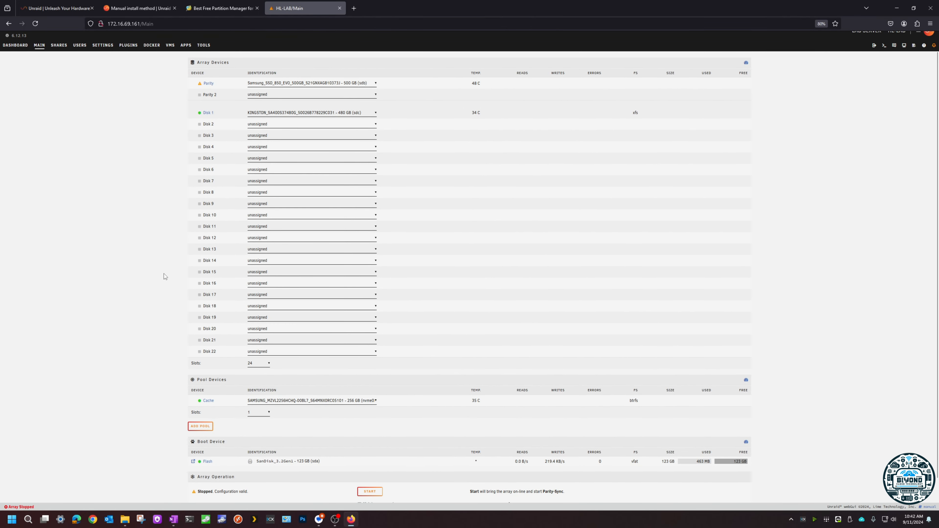
scroll(165, 276, "up", 1)
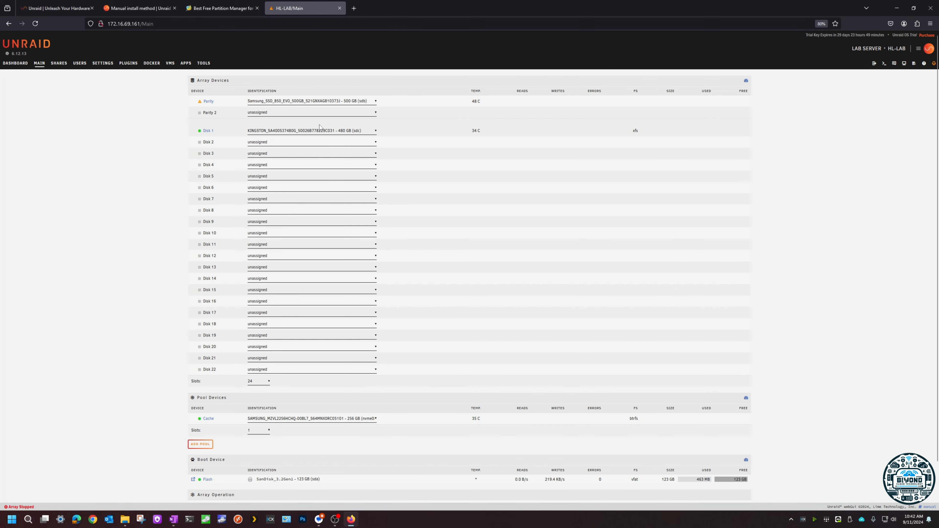
scroll(124, 318, "down", 3)
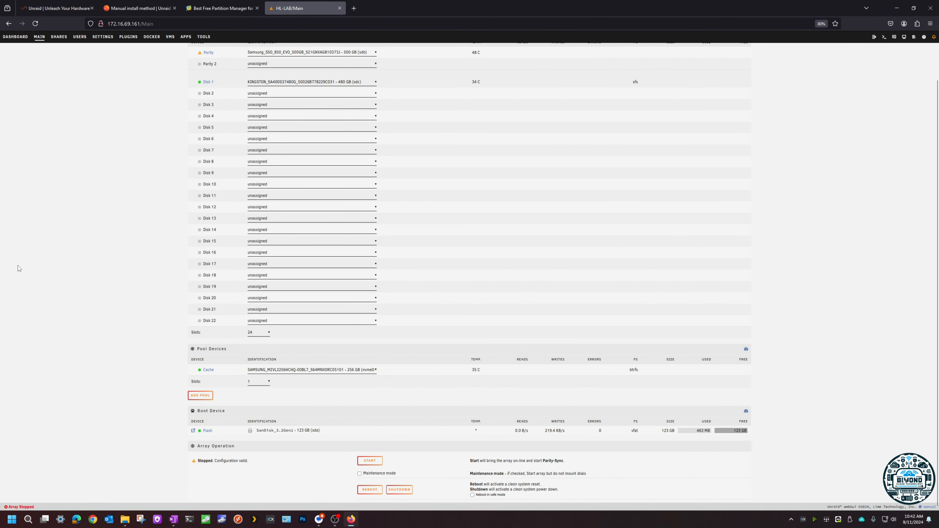
scroll(122, 287, "up", 3)
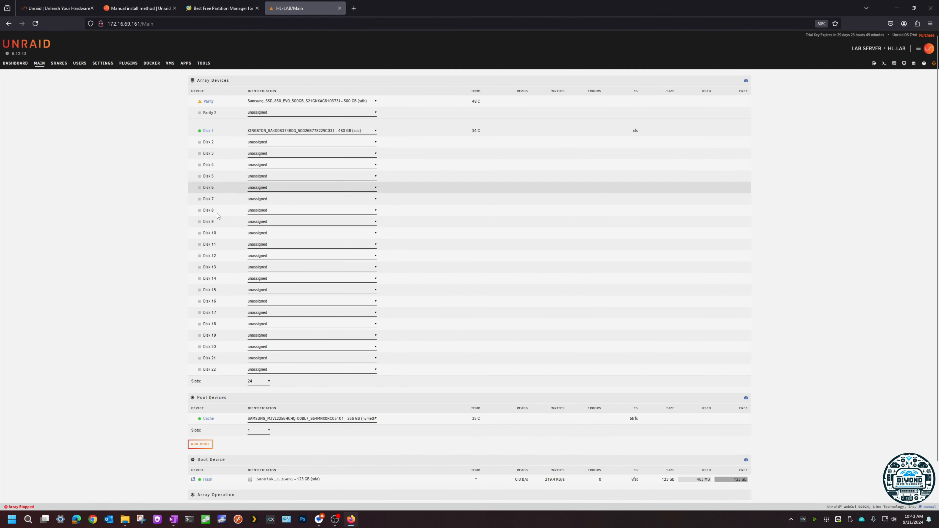
scroll(149, 381, "down", 3)
scroll(149, 381, "up", 3)
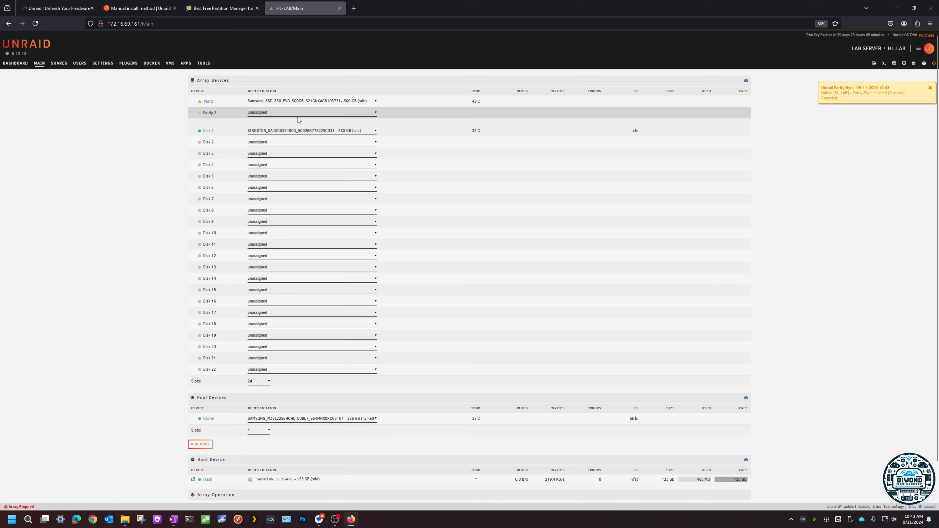
left_click(273, 131)
left_click(272, 147)
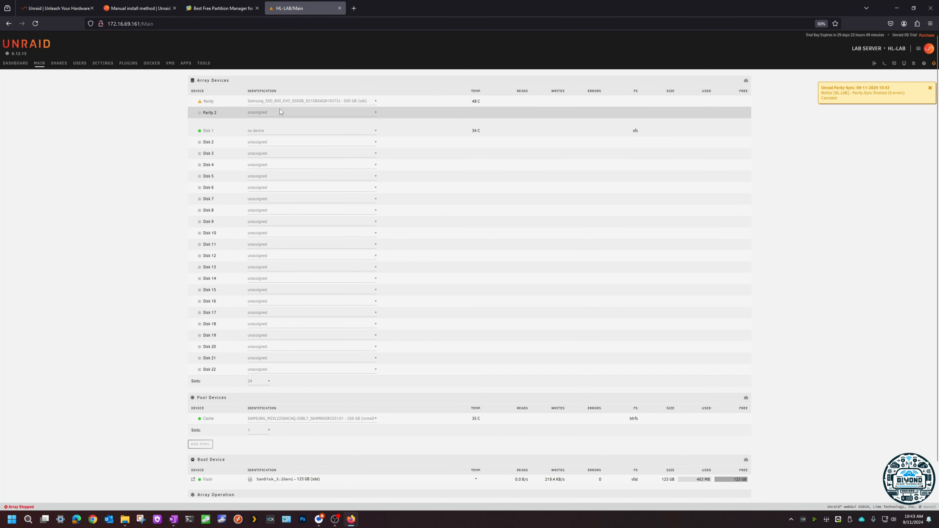
left_click(273, 101)
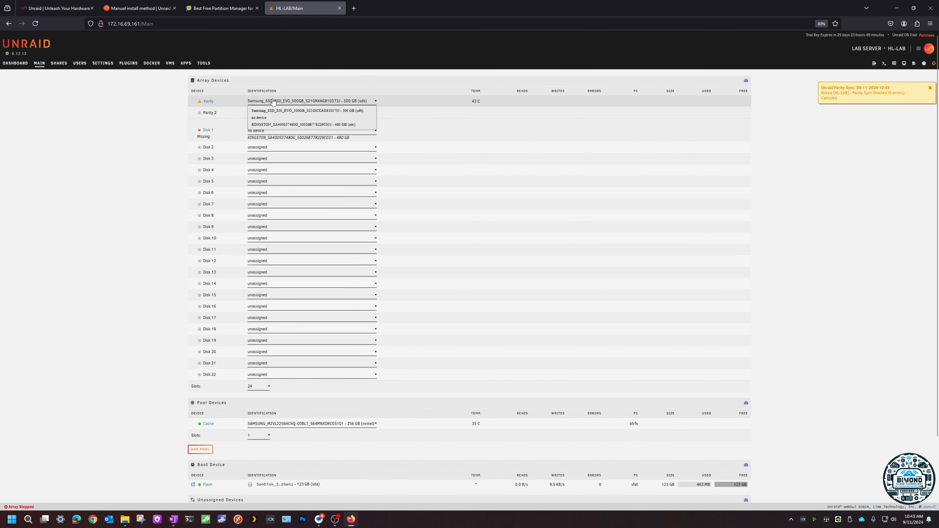
left_click(265, 119)
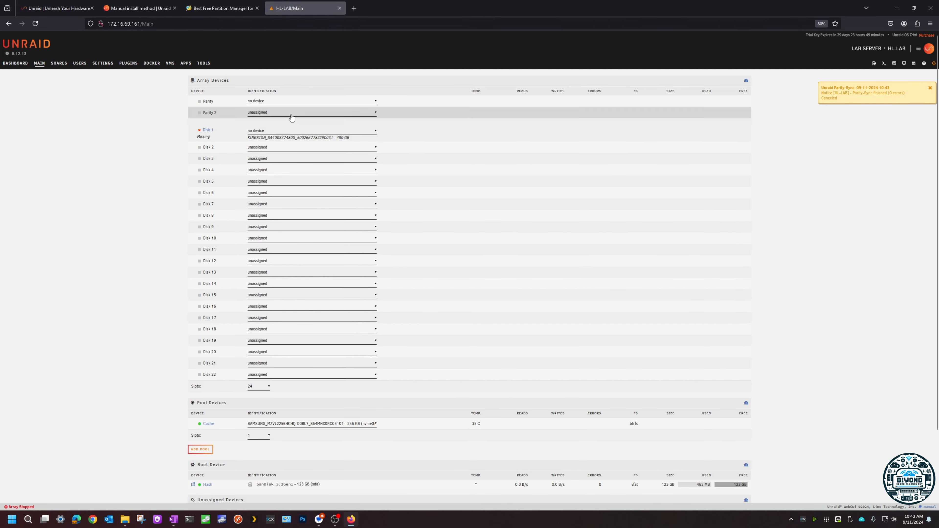
left_click(265, 130)
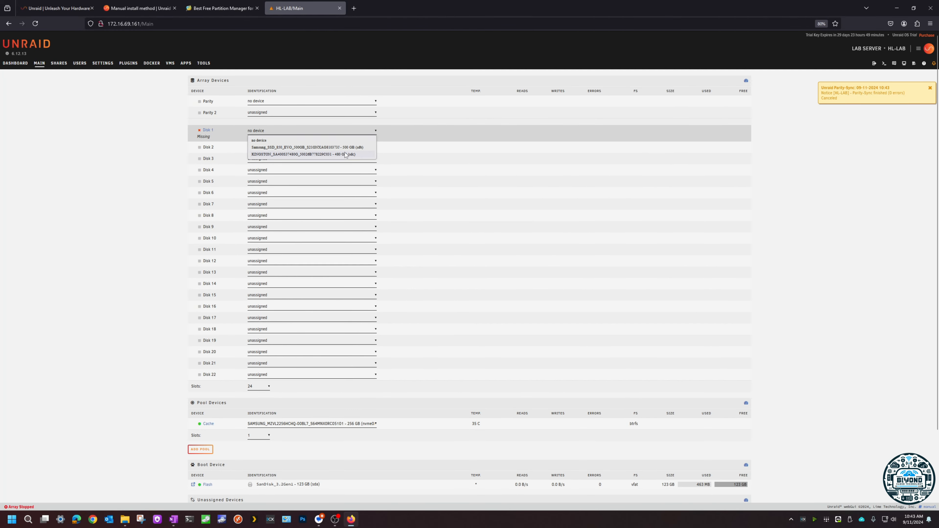
left_click(266, 132)
left_click(266, 132)
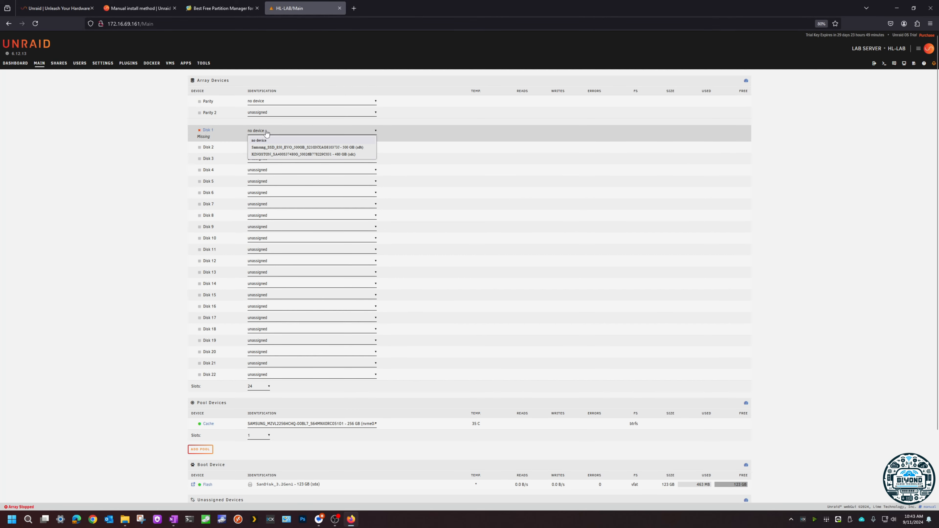
left_click(267, 154)
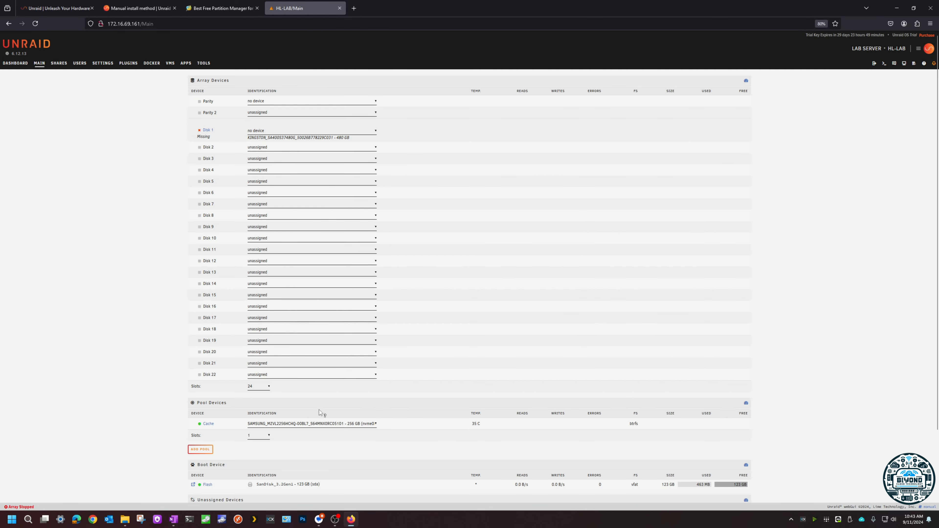
Step: Release the 256 GB Samsung NVMe drive from the Cache pool and assign it to Disk 1
left_click(292, 425)
left_click(272, 446)
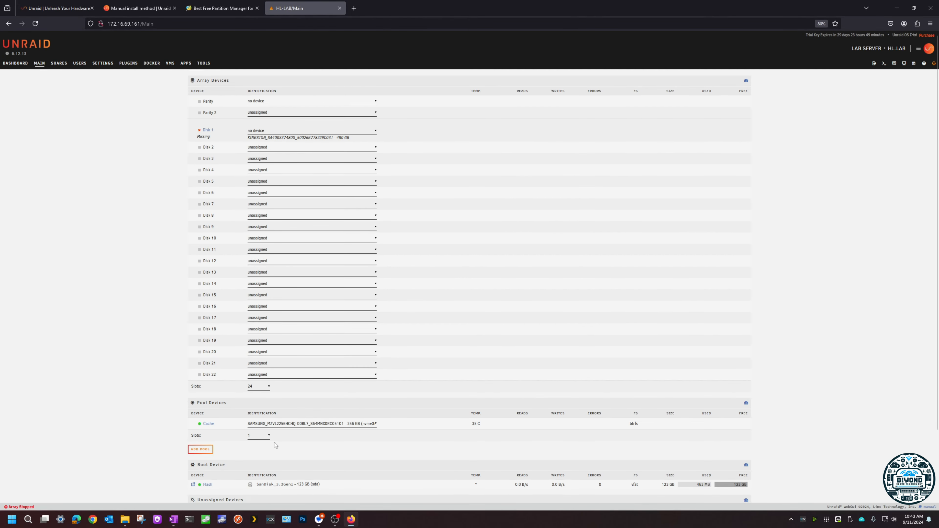
left_click(278, 134)
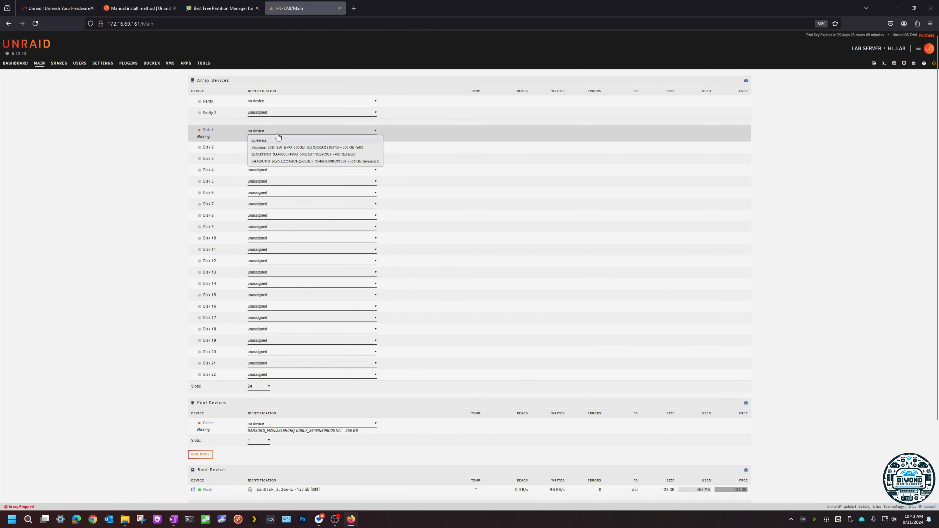
left_click(307, 161)
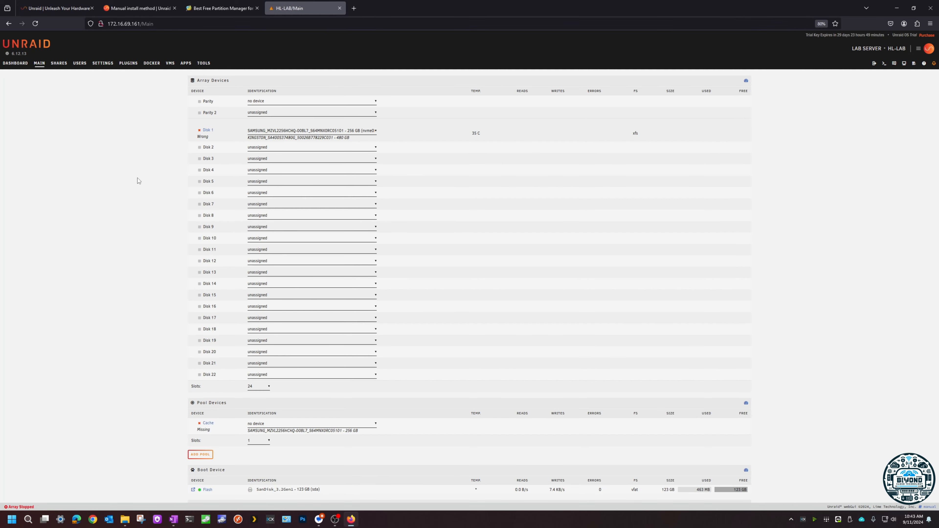
Step: Add a new pool named zfs with 6 slots
scroll(143, 211, "down", 3)
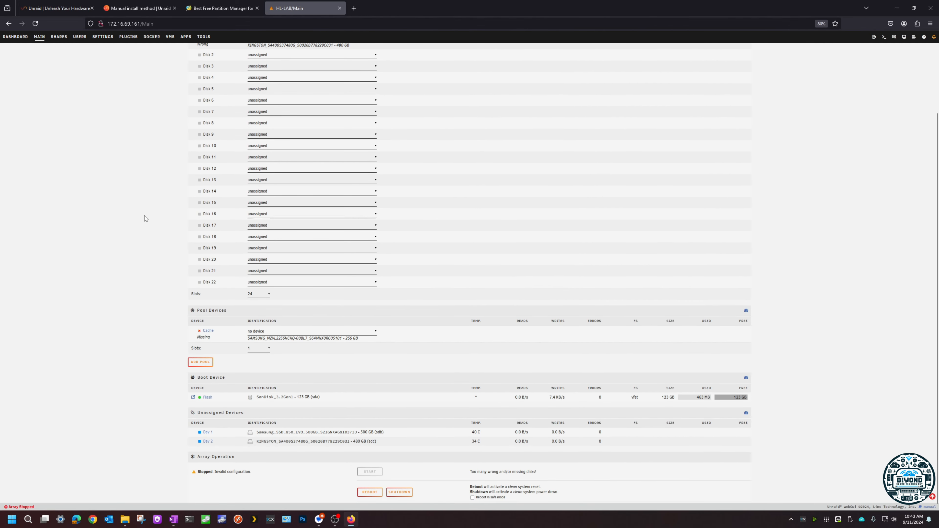
left_click(205, 366)
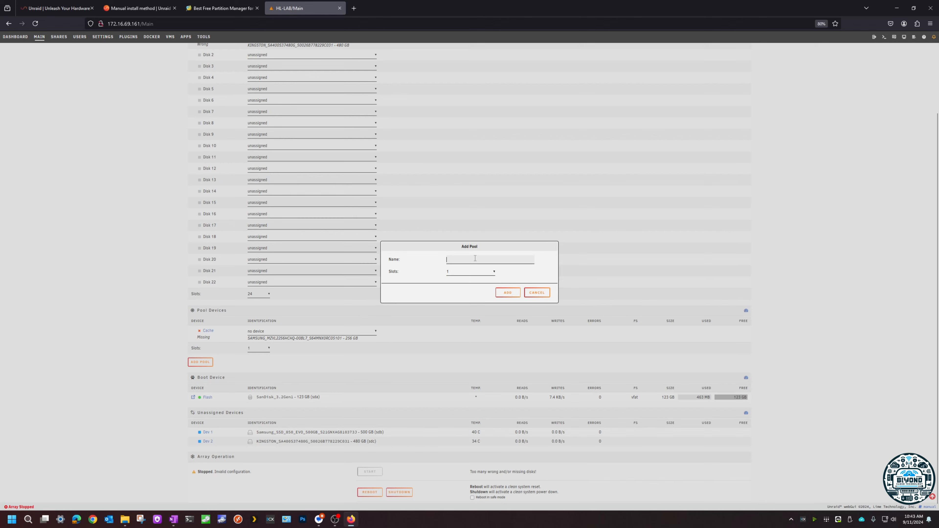
key("Caps_Lock")
type("ZF")
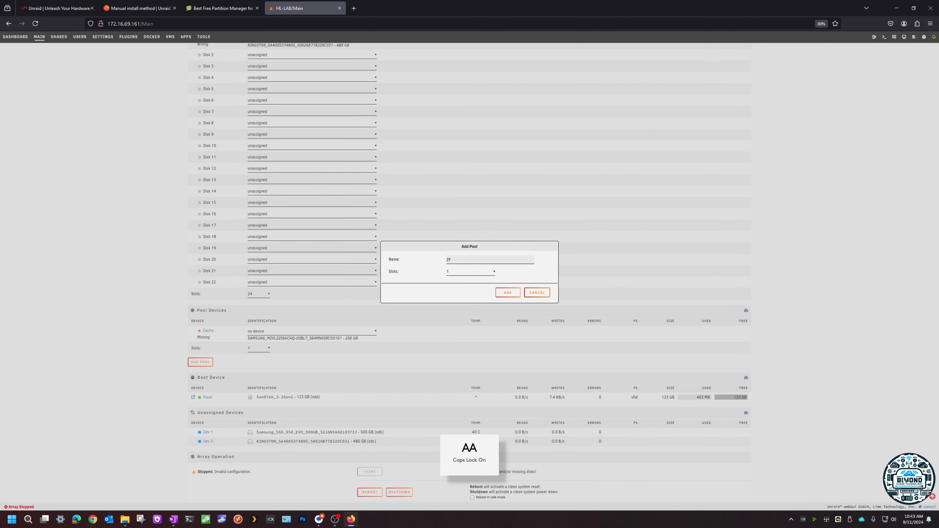
type("S")
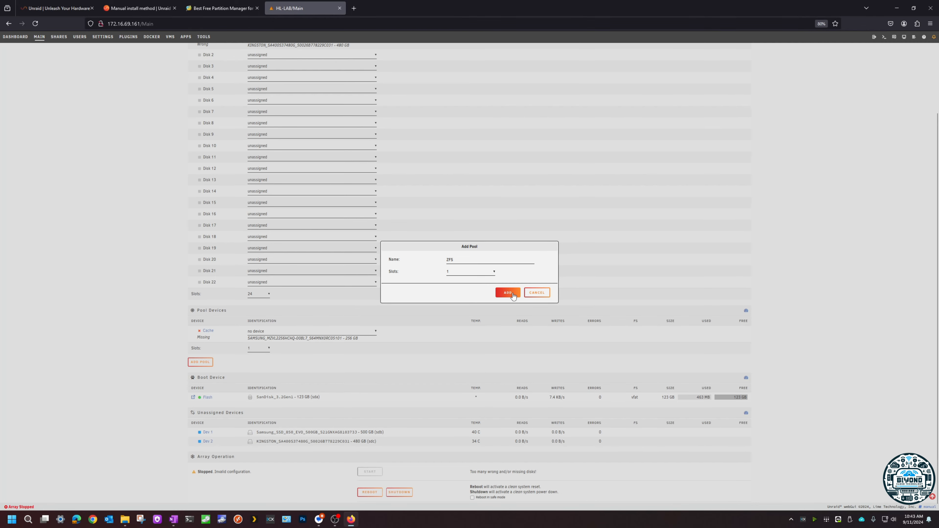
left_click(485, 273)
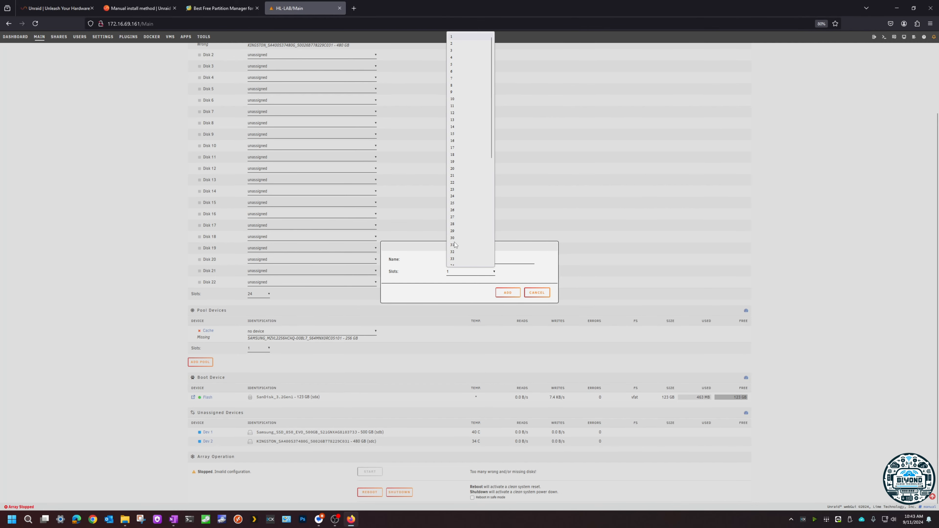
left_click(457, 71)
left_click(507, 292)
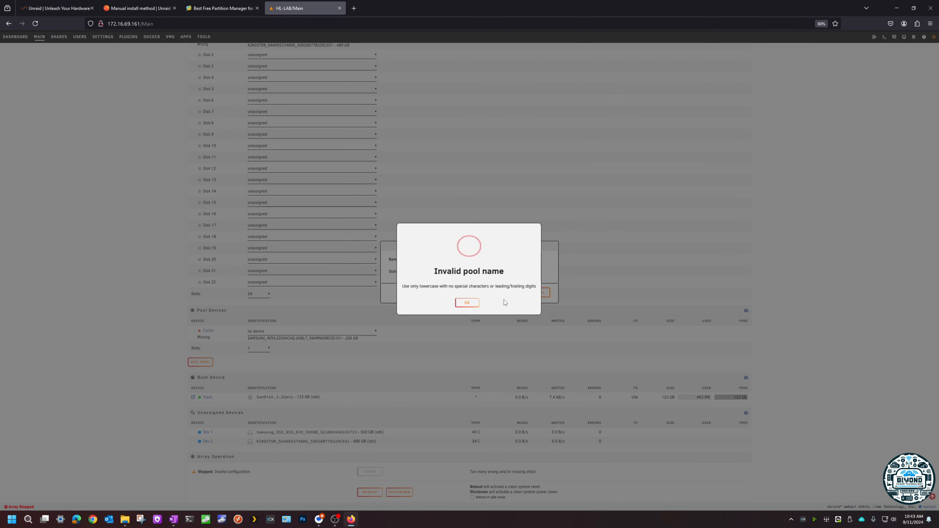
left_click(474, 302)
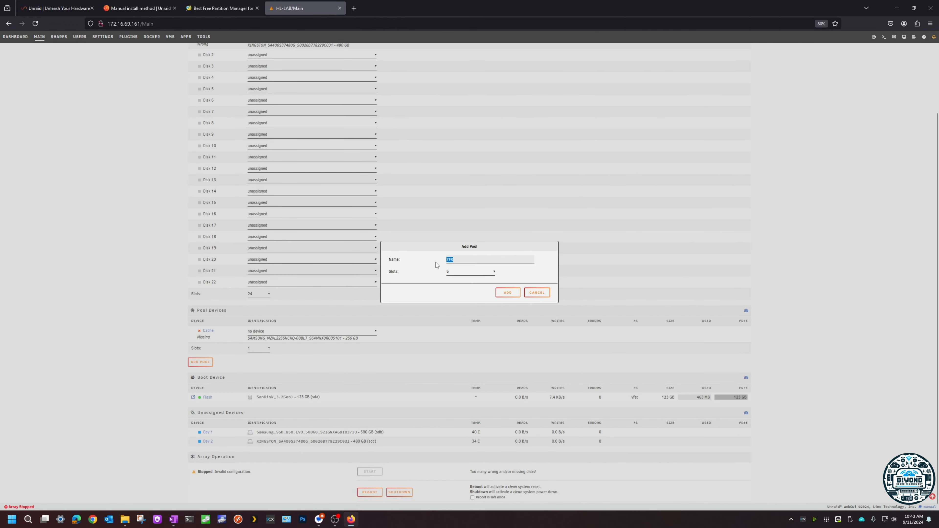
type("zfs")
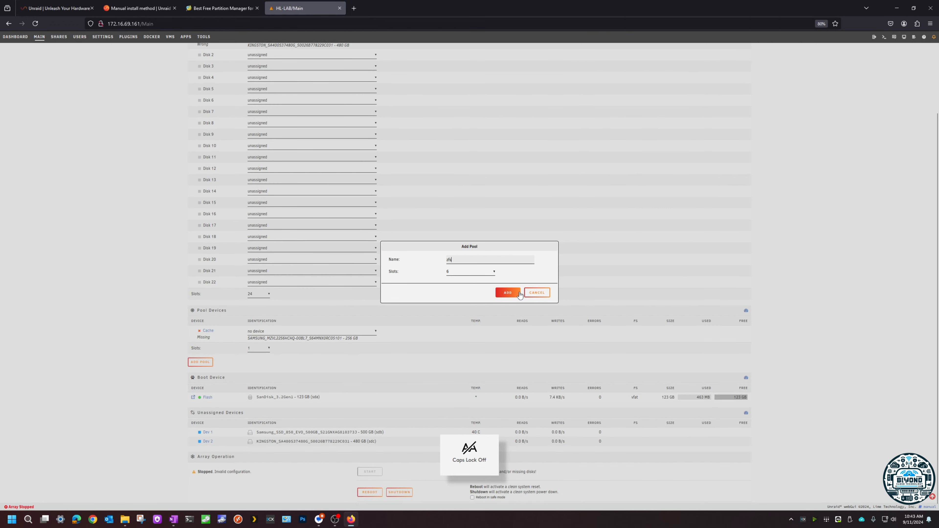
left_click(508, 293)
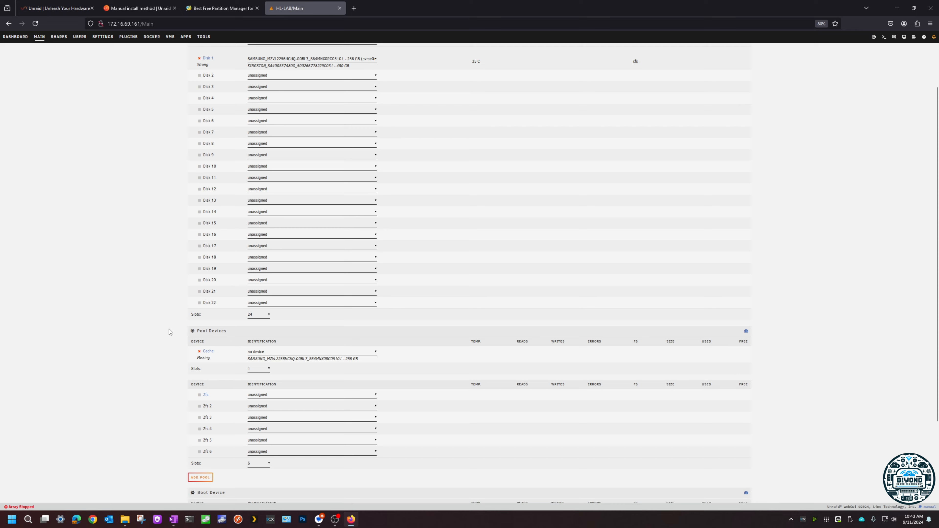
Step: Assign the 500 GB Samsung SSD 850 EVO to the first slot of the zfs pool
scroll(168, 329, "down", 3)
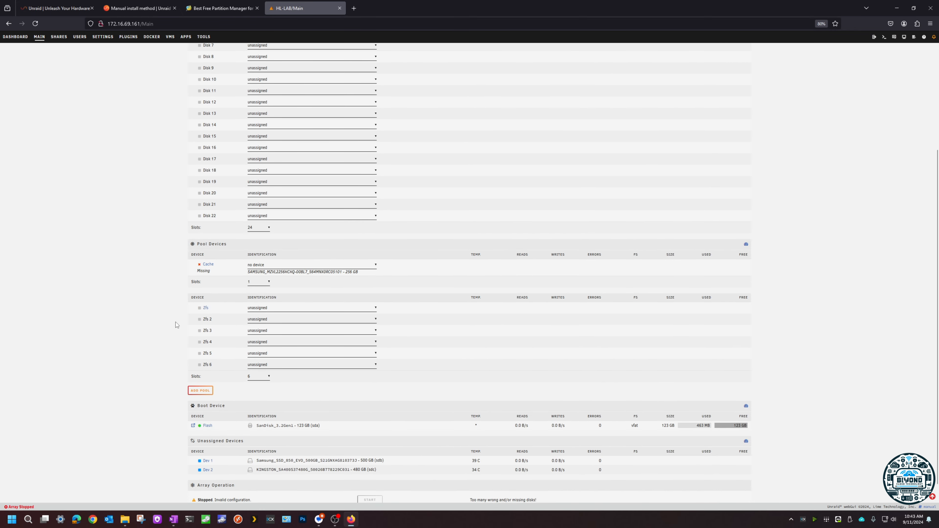
left_click(262, 309)
left_click(277, 325)
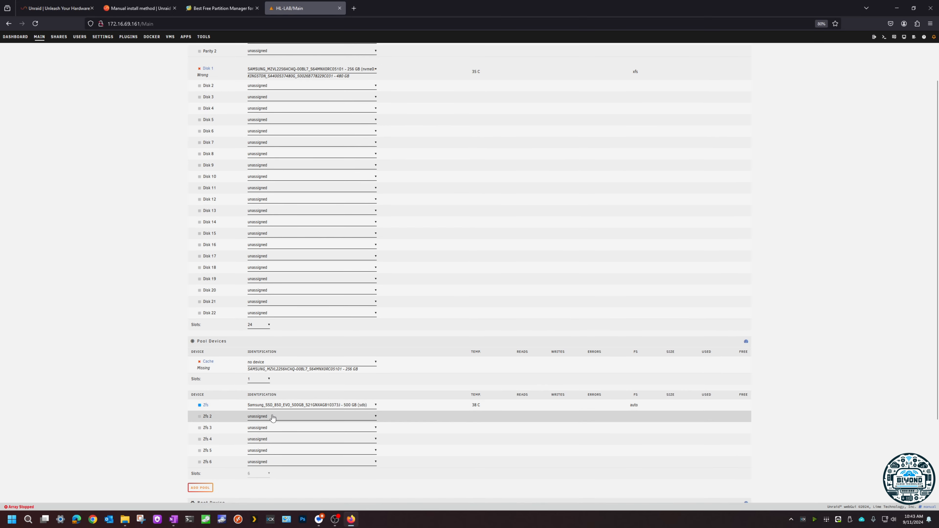
Step: Assign the 480 GB Kingston SSD to the second slot of the zfs pool
left_click(273, 417)
left_click(275, 435)
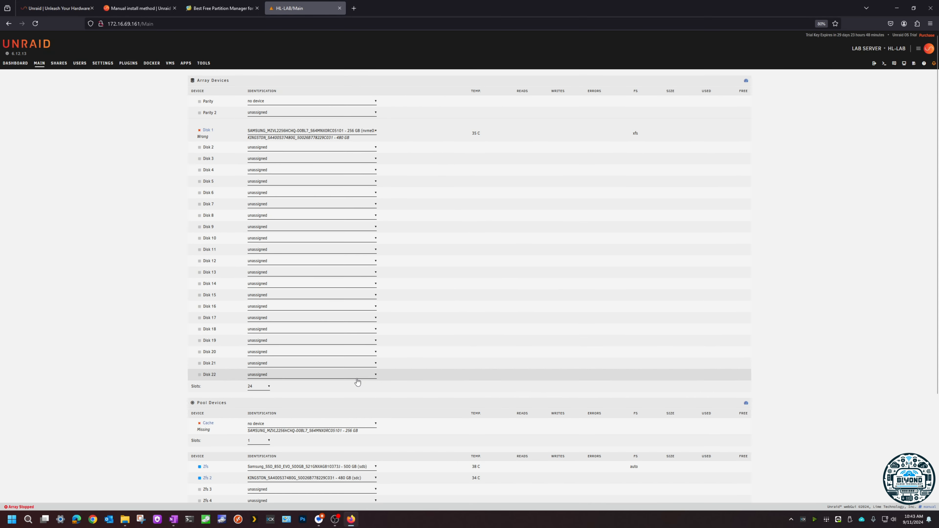
scroll(355, 379, "down", 3)
scroll(334, 345, "up", 3)
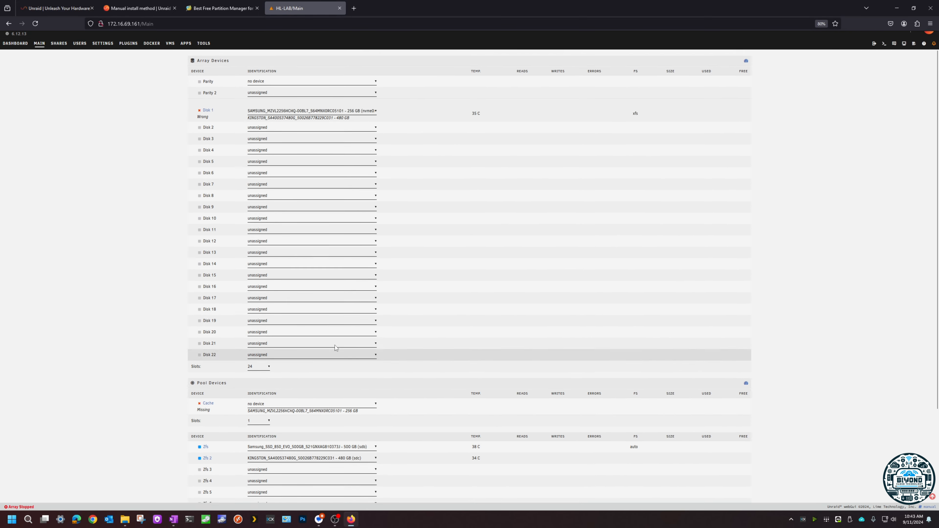
Step: Review the array and pool device assignments together with the array operation status
scroll(334, 347, "down", 3)
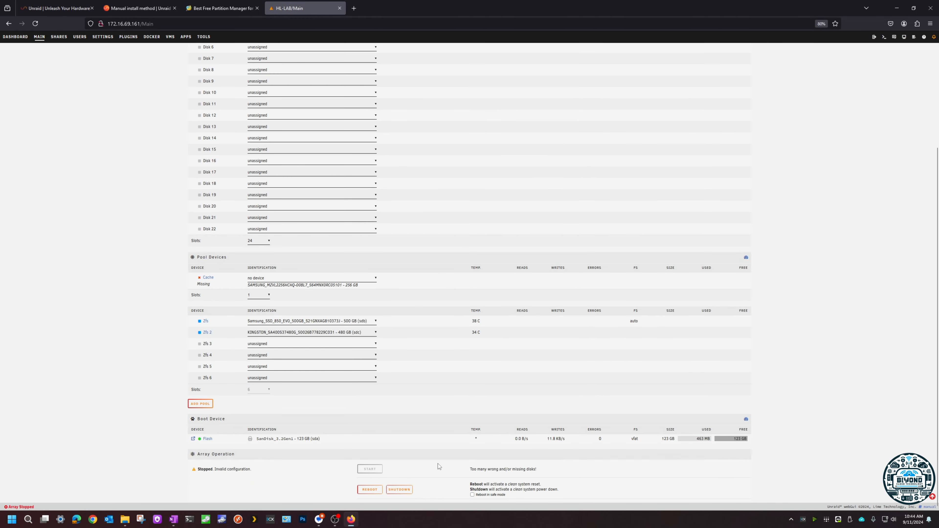
scroll(363, 428, "up", 5)
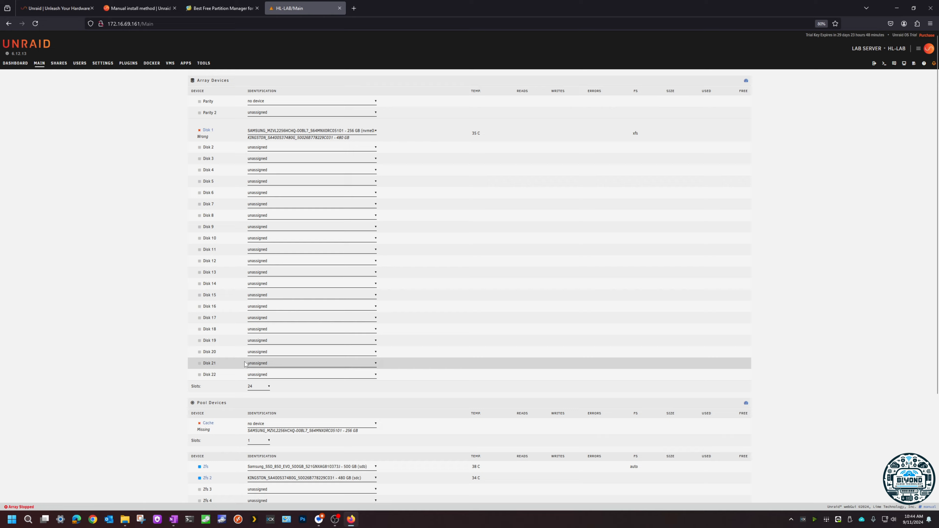
scroll(277, 361, "down", 3)
scroll(276, 365, "down", 1)
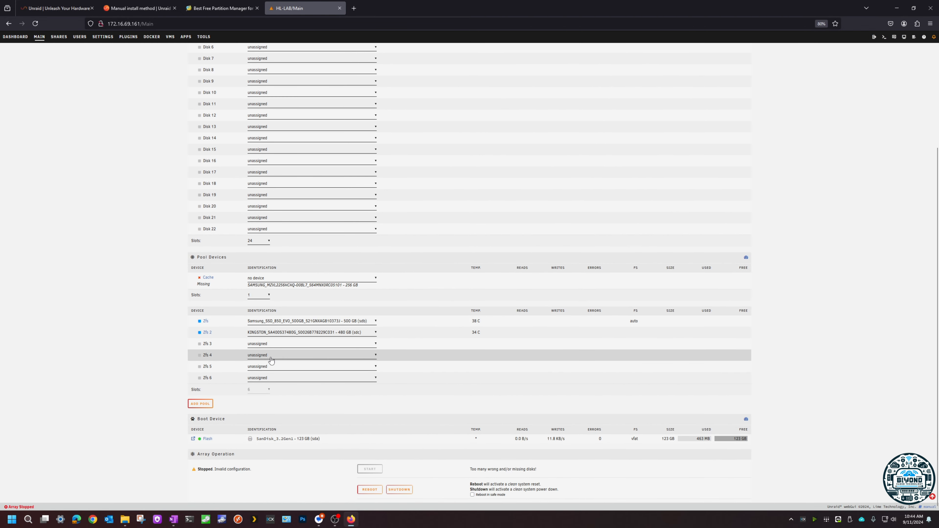
scroll(271, 361, "up", 5)
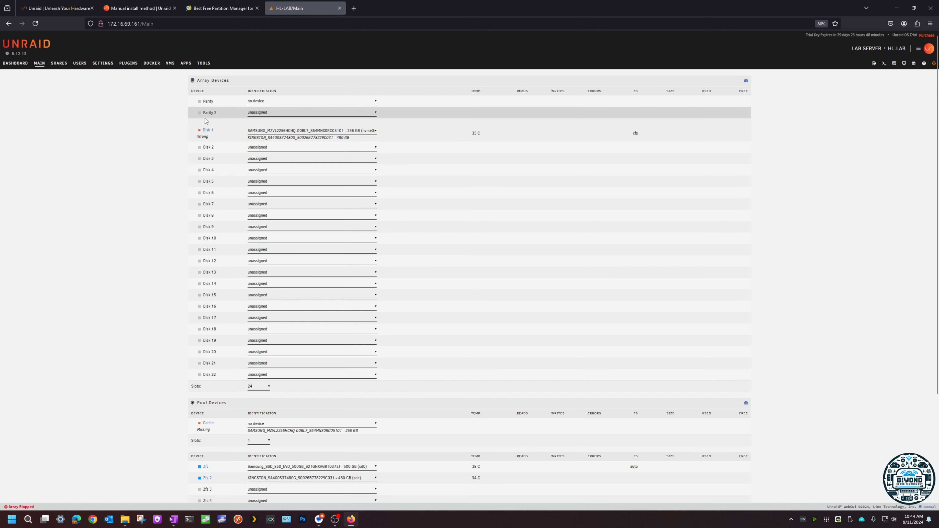
scroll(206, 120, "down", 3)
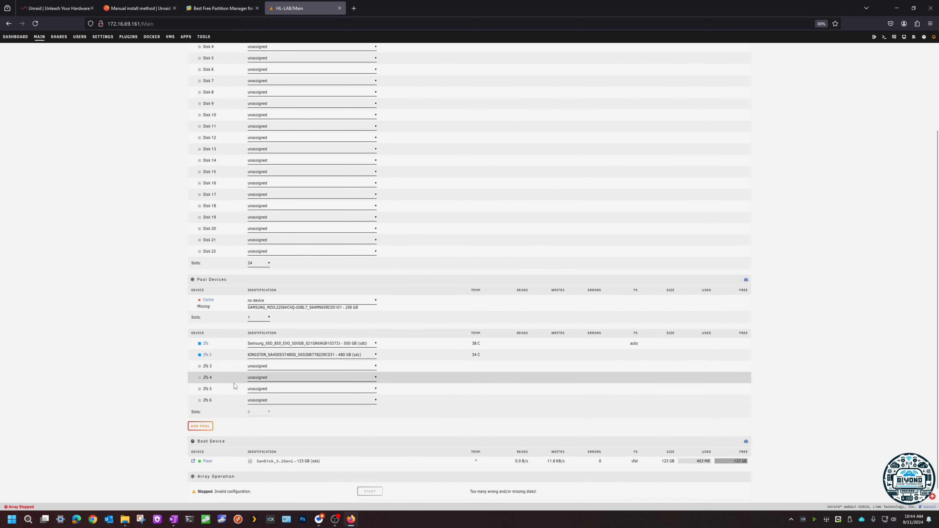
scroll(233, 383, "up", 3)
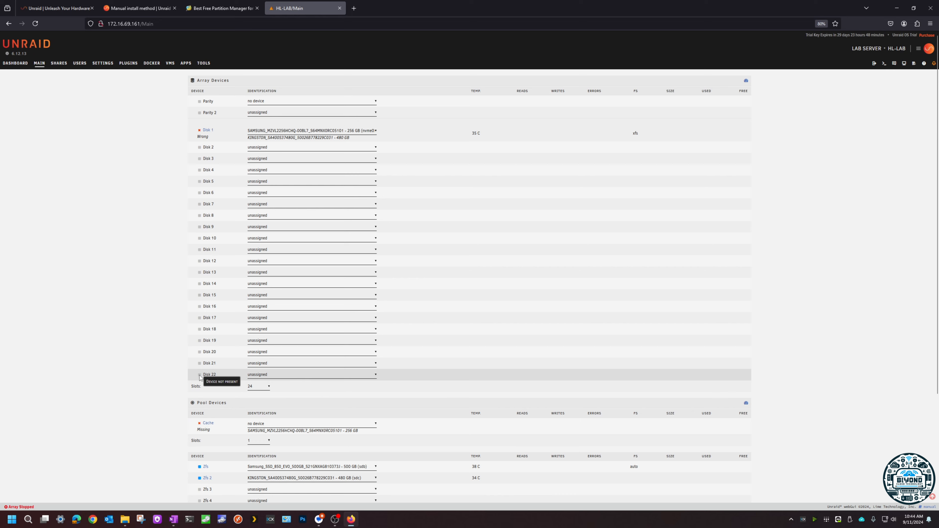
scroll(195, 335, "down", 3)
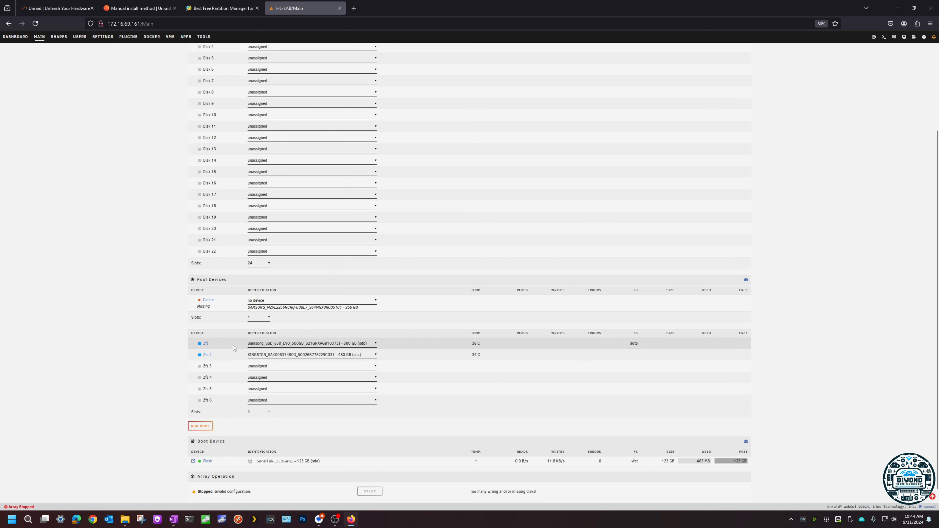
scroll(243, 364, "up", 5)
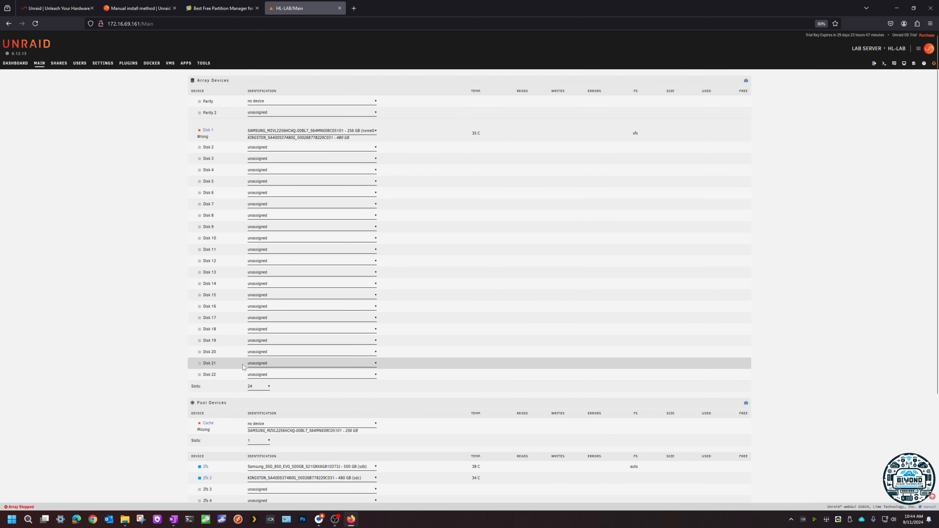
scroll(229, 340, "down", 5)
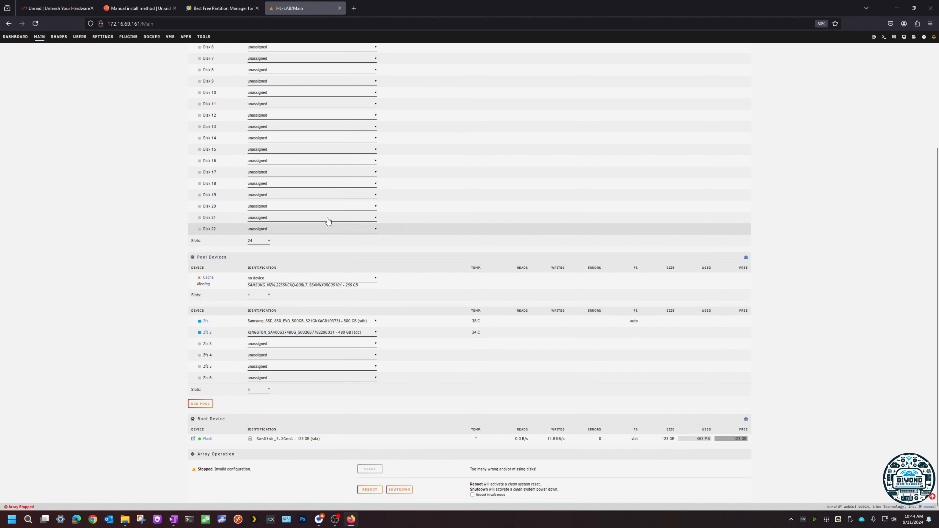
scroll(151, 276, "up", 3)
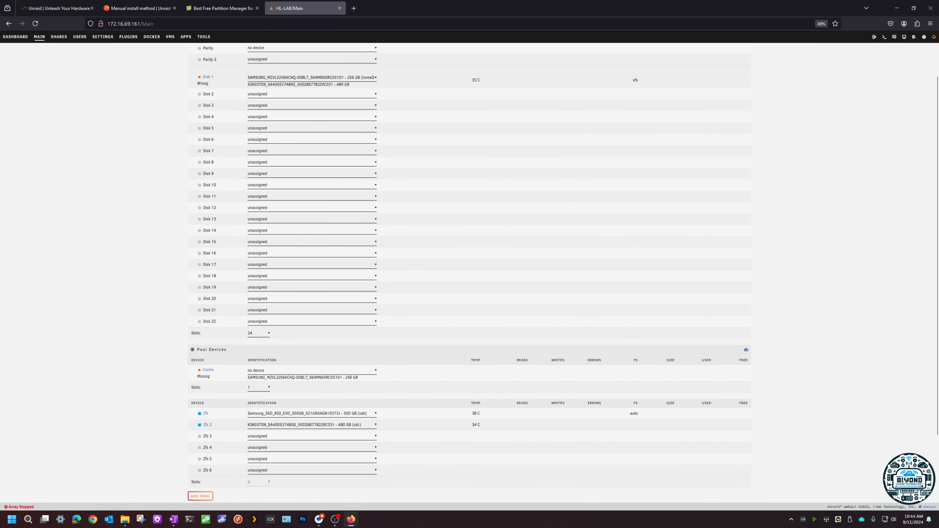
scroll(113, 319, "up", 2)
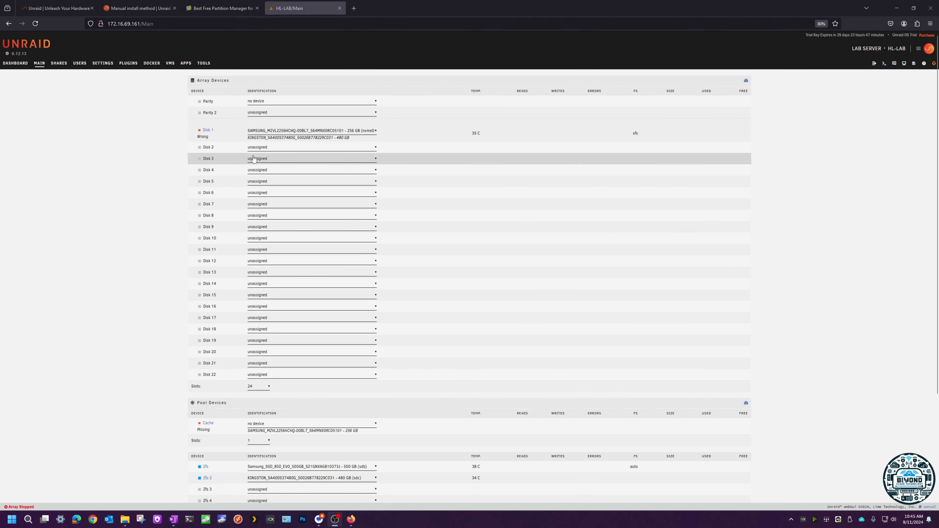
Step: Remove the 256 GB Samsung NVMe drive from Disk 1 by setting the slot to no device
left_click(267, 101)
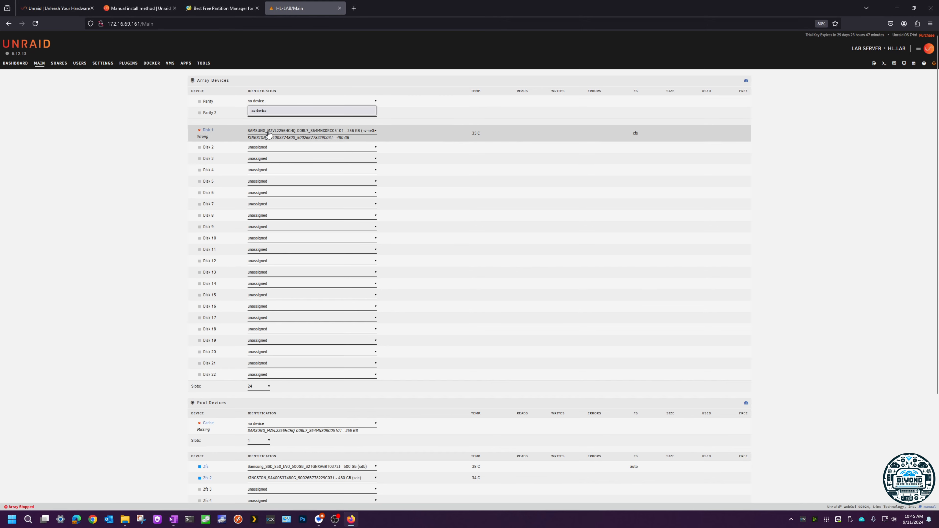
left_click(269, 132)
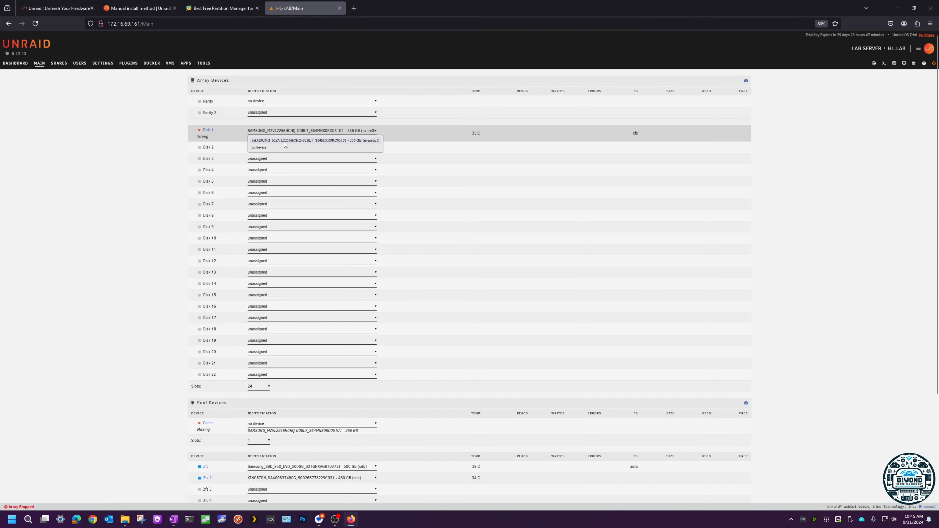
left_click(274, 148)
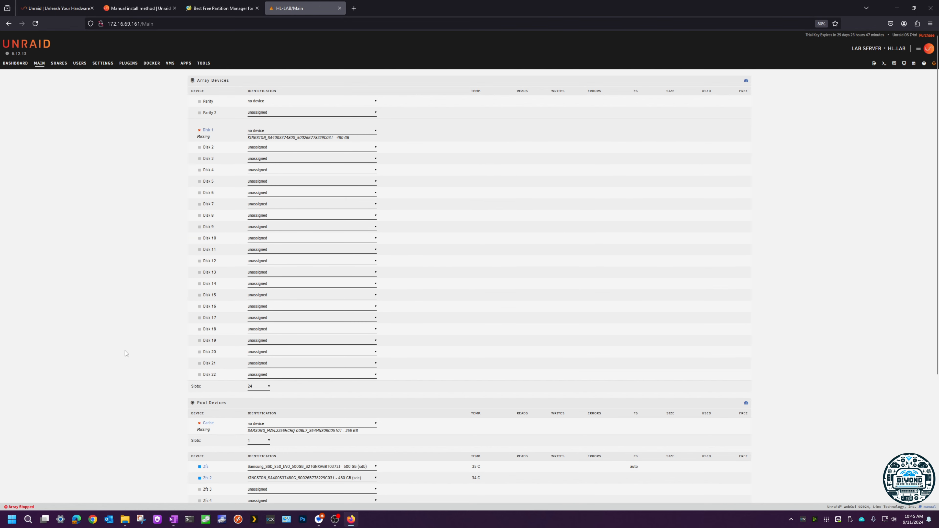
Step: Open the New Config utility for resetting the array disk configuration
left_click(107, 66)
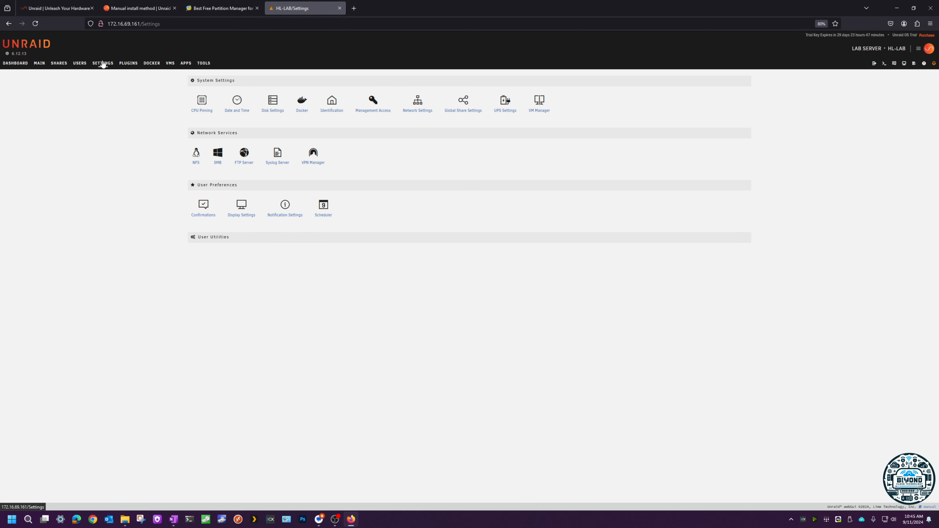
left_click(204, 63)
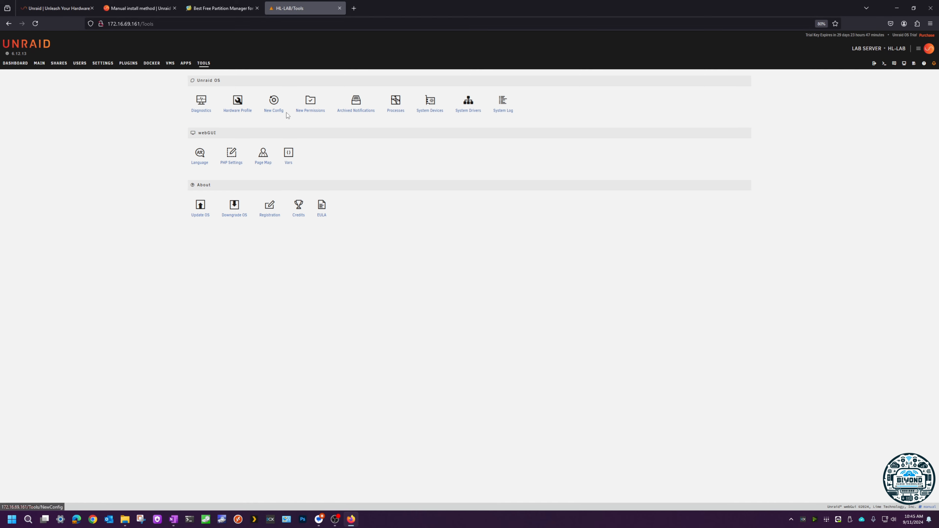
left_click_drag(284, 123, 265, 112)
left_click(280, 121)
left_click(274, 99)
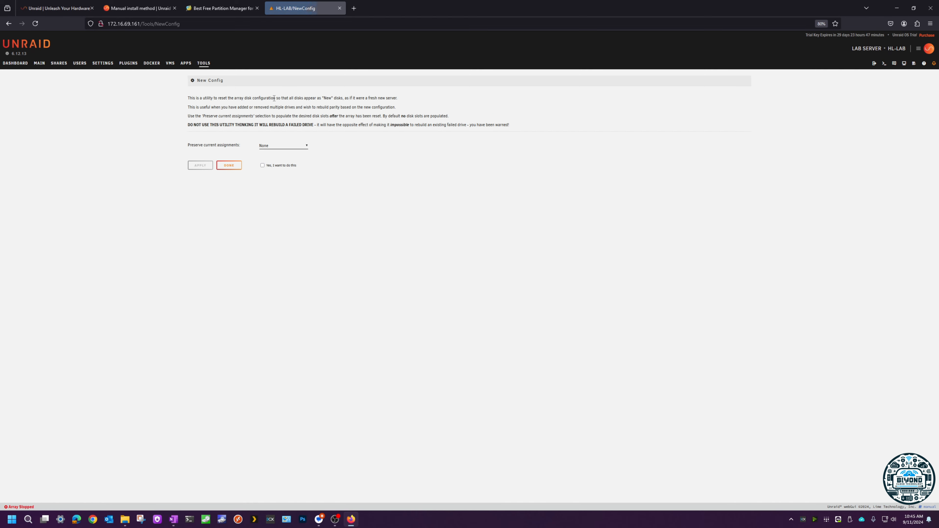
left_click(271, 147)
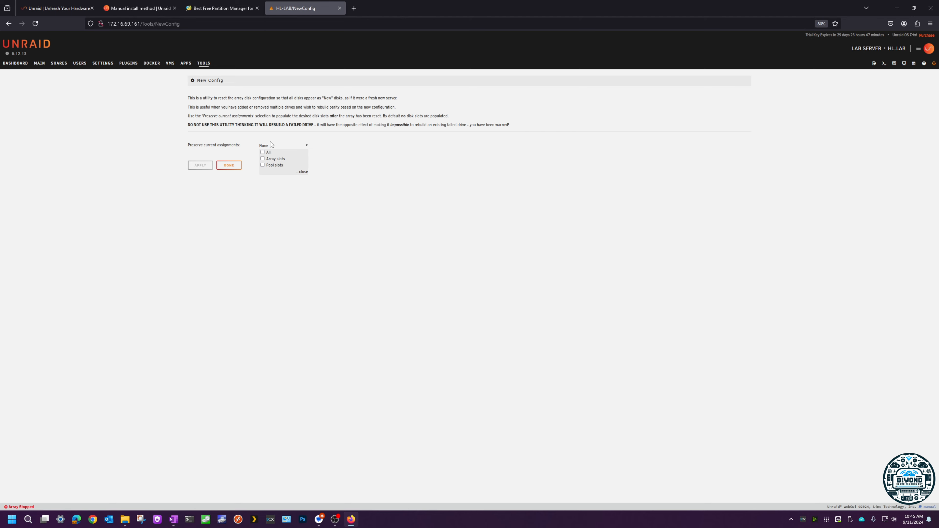
left_click(263, 152)
left_click(237, 133)
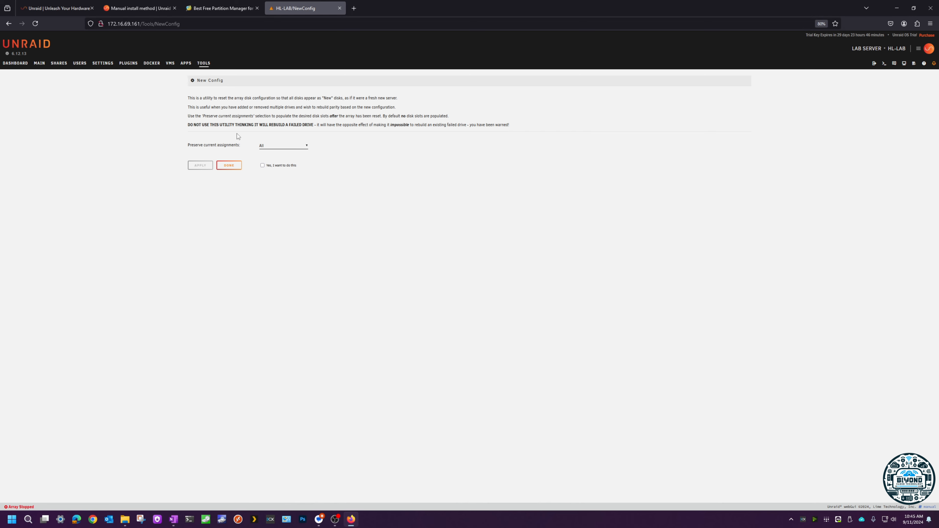
left_click(276, 146)
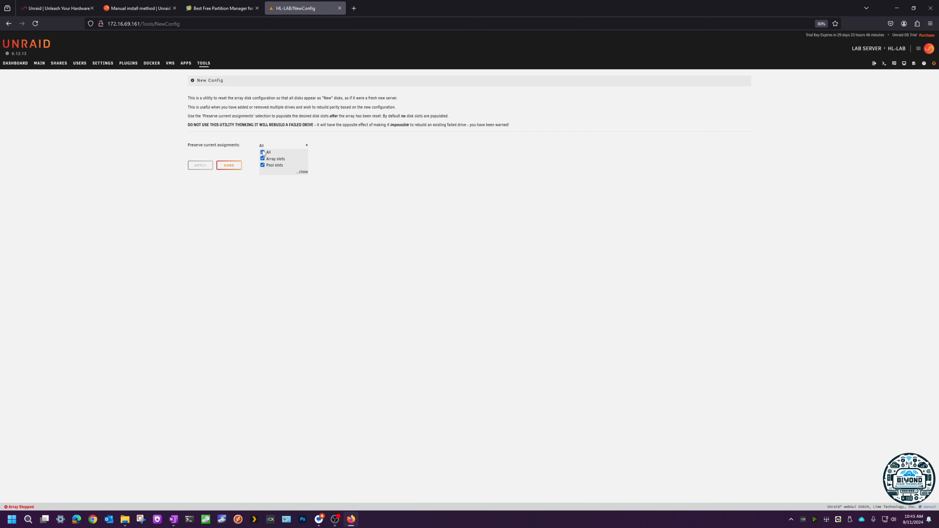
left_click(244, 132)
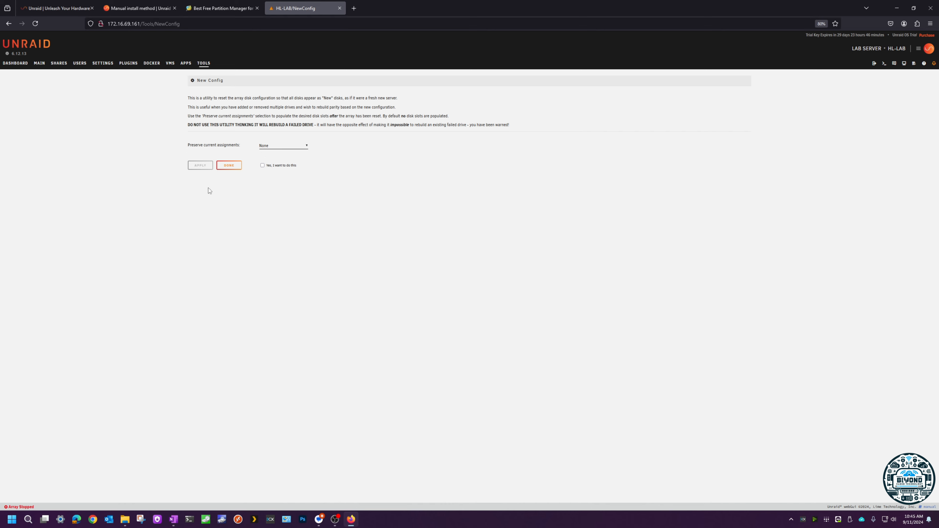
Step: Confirm and apply the new array configuration with preserved assignments left at None, and close the utility
left_click(263, 165)
left_click(202, 166)
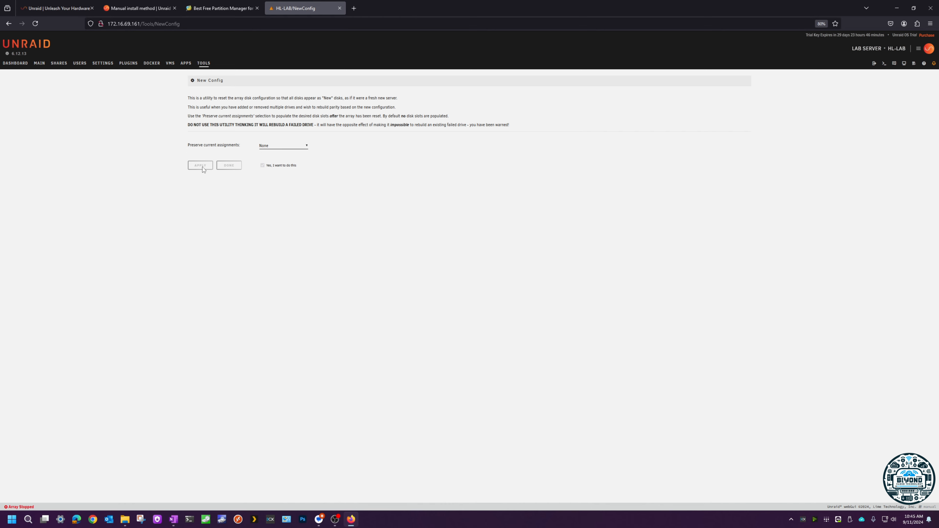
left_click(229, 165)
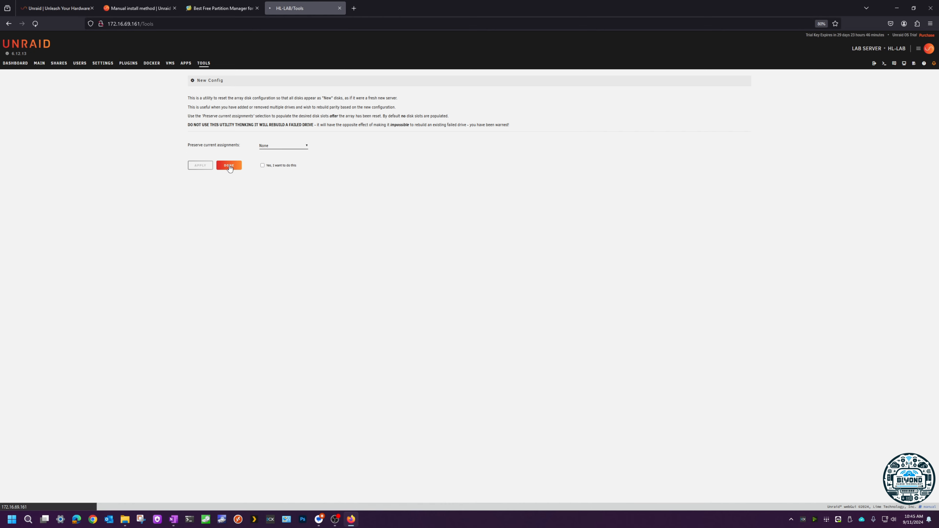
Step: Return to the main device overview and assign the 256 GB Samsung NVMe drive to Disk 1
left_click(44, 65)
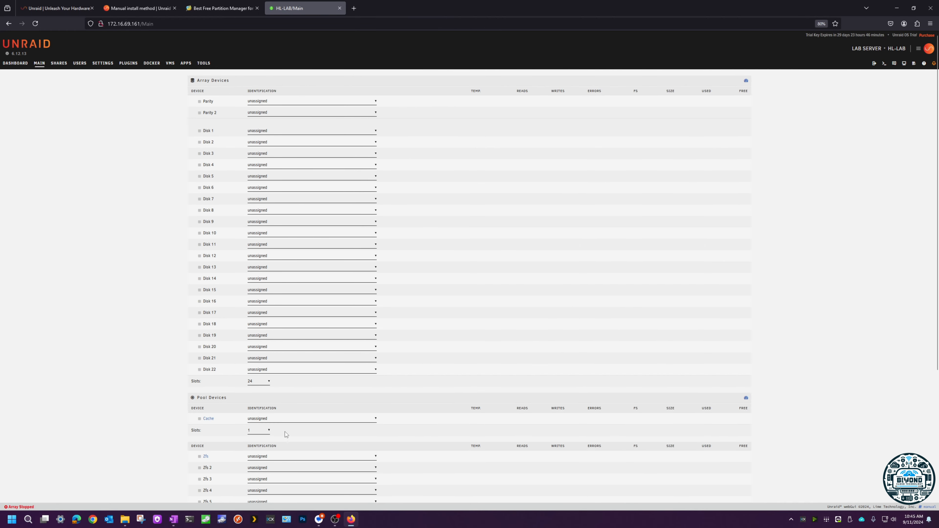
scroll(250, 414, "down", 3)
scroll(156, 361, "up", 5)
scroll(274, 126, "down", 1)
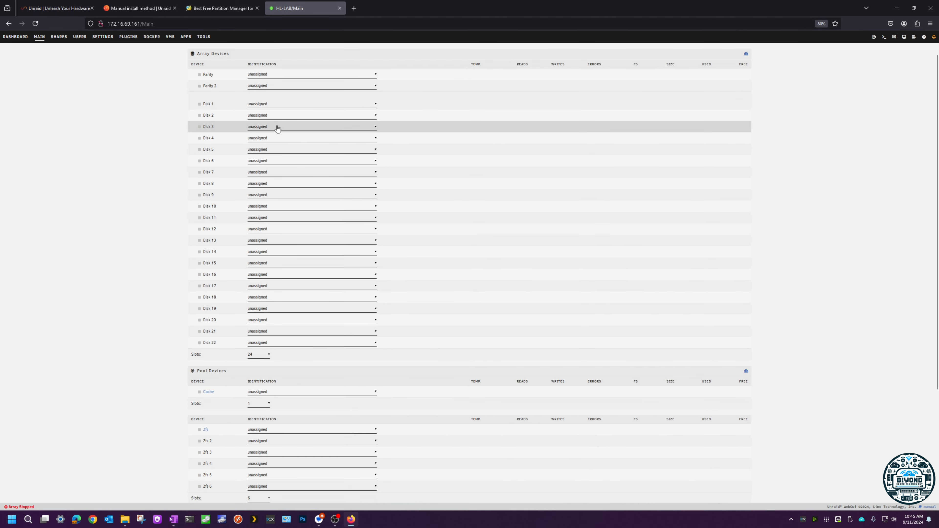
left_click(274, 100)
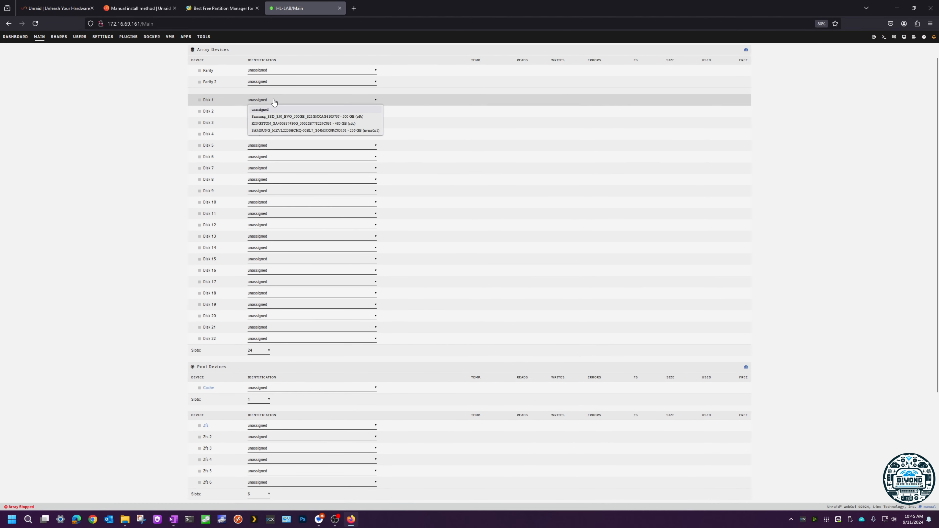
left_click(305, 130)
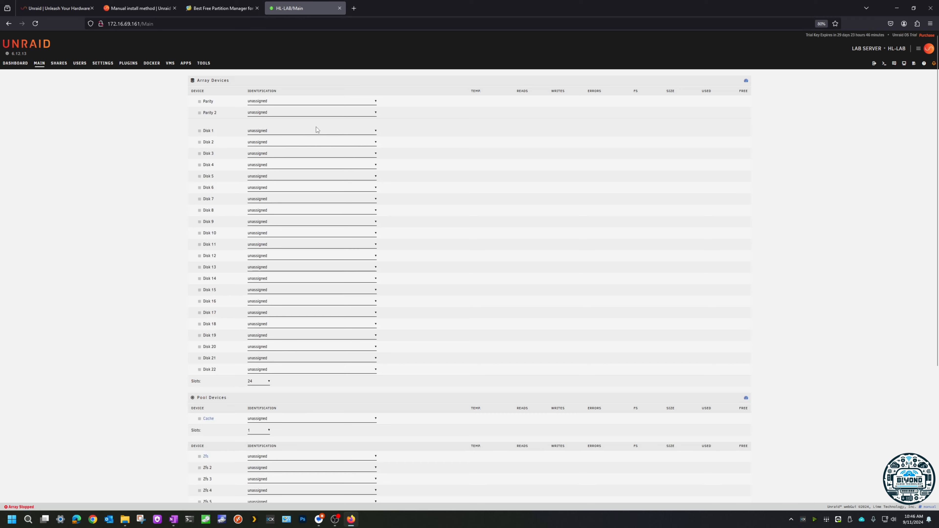
Step: Assign the 500 GB Samsung SSD 850 EVO to the zfs pool's first slot and the 480 GB Kingston SSD to its second
scroll(161, 181, "down", 4)
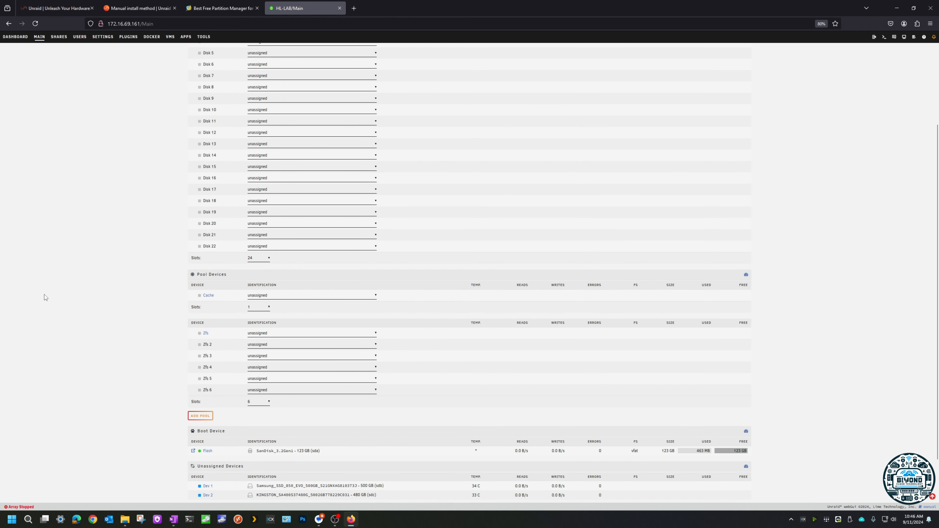
left_click(285, 333)
left_click(292, 350)
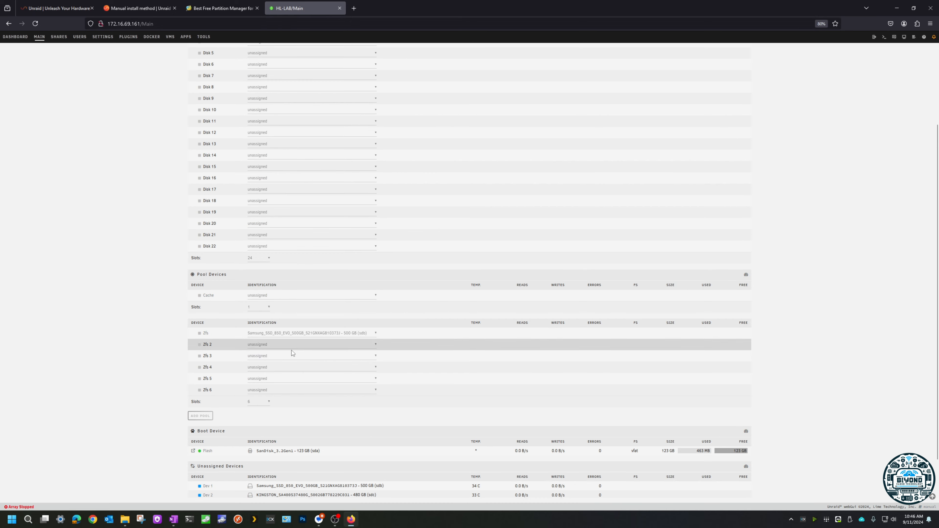
scroll(277, 389, "down", 3)
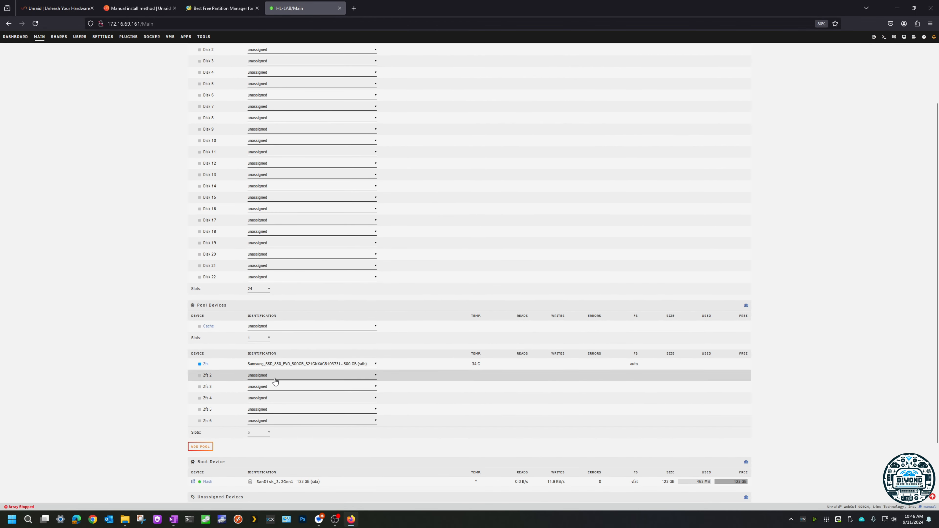
left_click(278, 376)
left_click(281, 392)
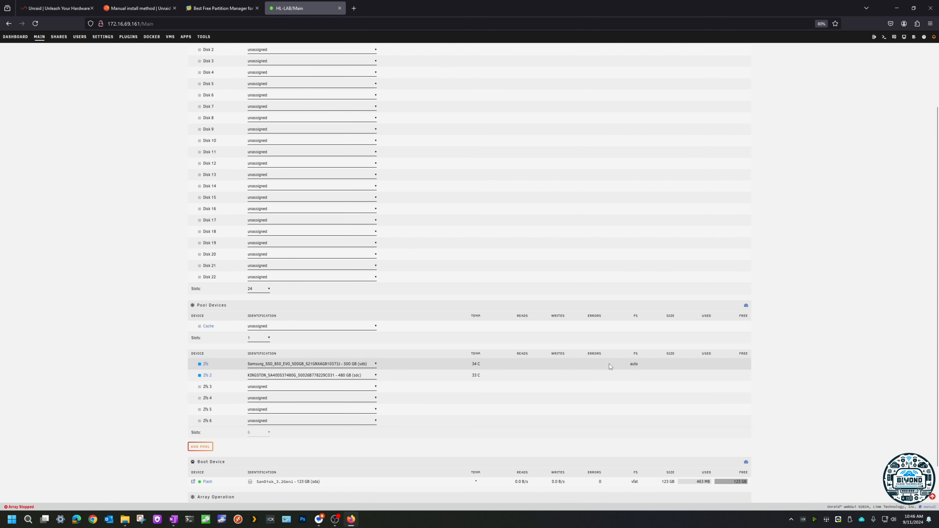
Step: Set the zfs pool's file system type to zfs, configured as a mirror with 1 group of 2 devices
left_click(206, 364)
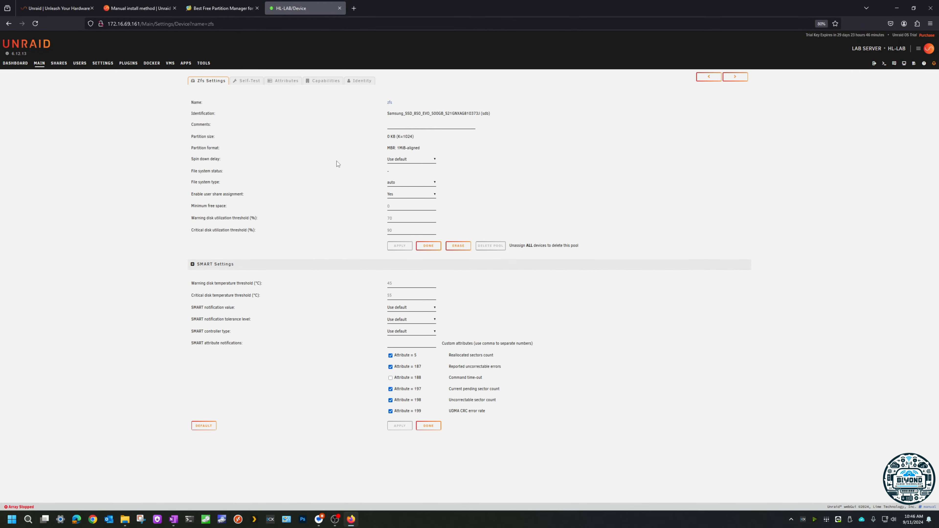
left_click_drag(199, 181, 222, 184)
left_click(403, 185)
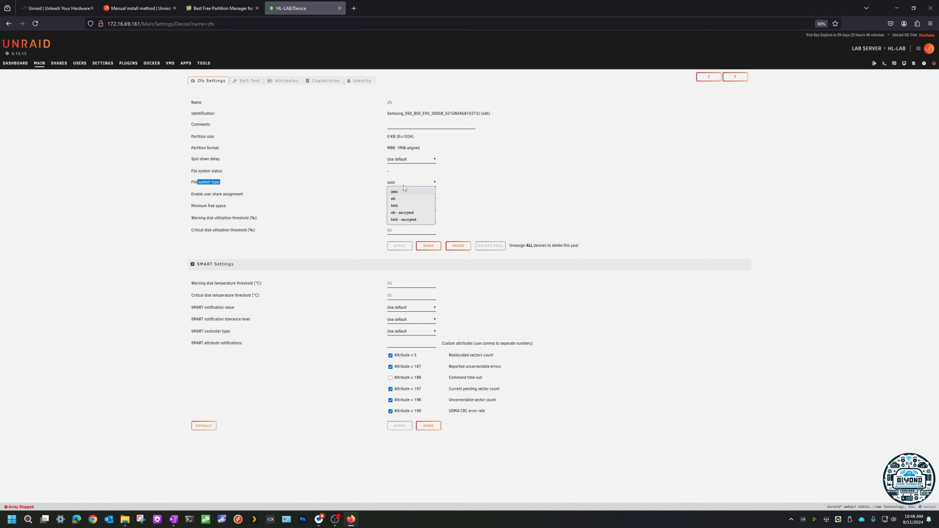
left_click(403, 199)
left_click(465, 186)
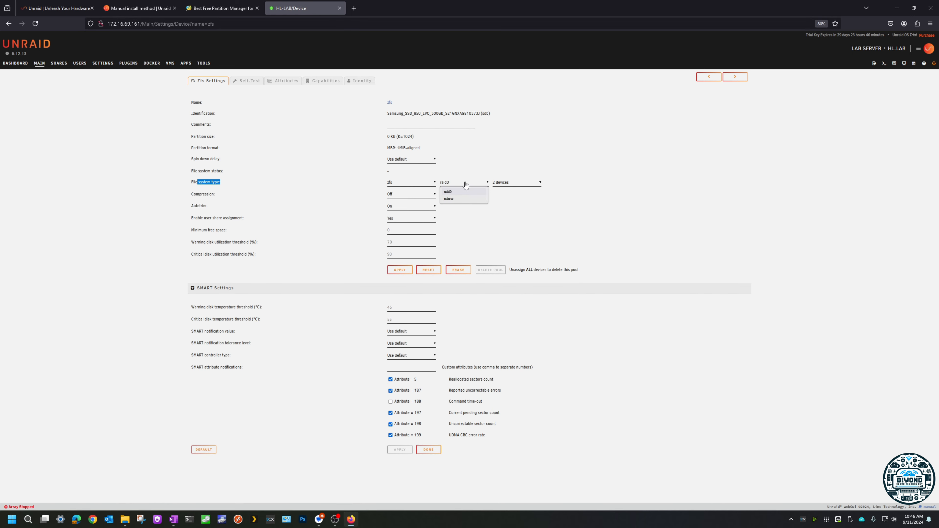
left_click(498, 185)
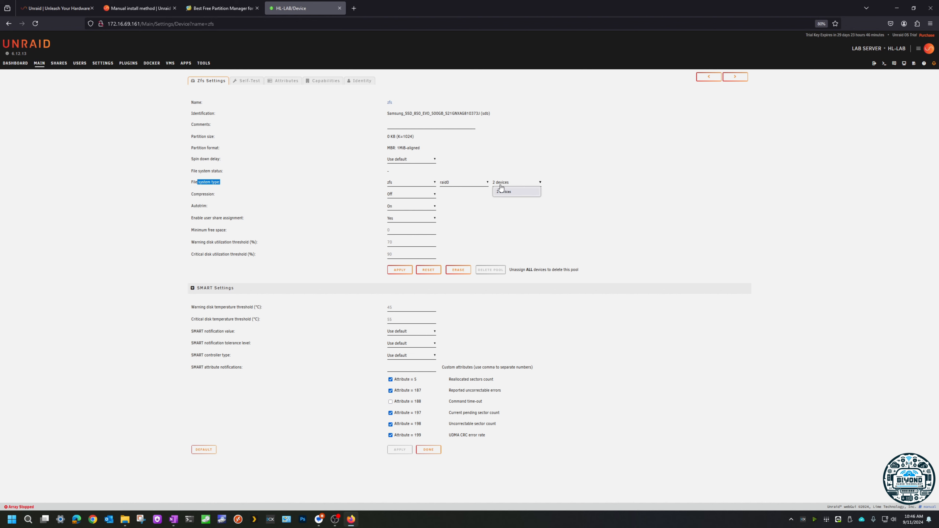
left_click(459, 185)
left_click(452, 200)
left_click(518, 184)
Step: Turn on compression for the zfs pool, apply its settings and return to the main device overview
left_click(423, 196)
left_click(403, 211)
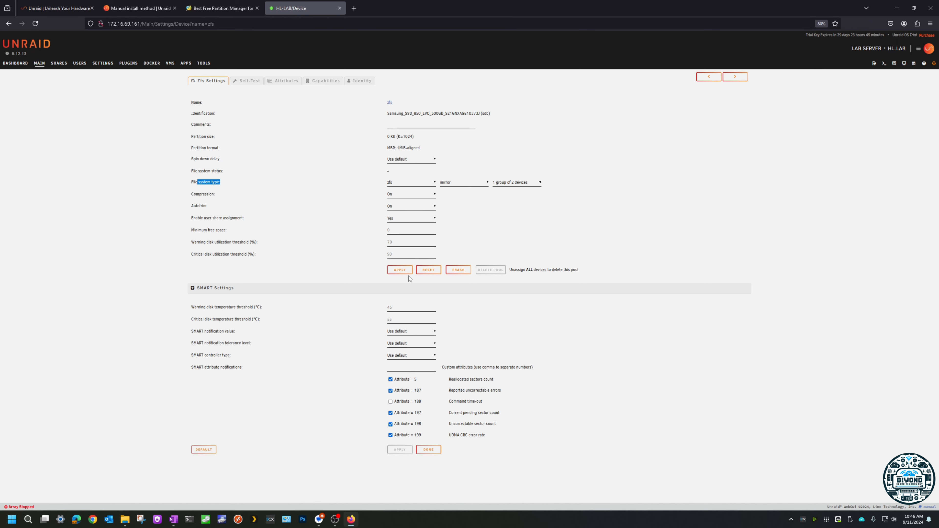
left_click(399, 270)
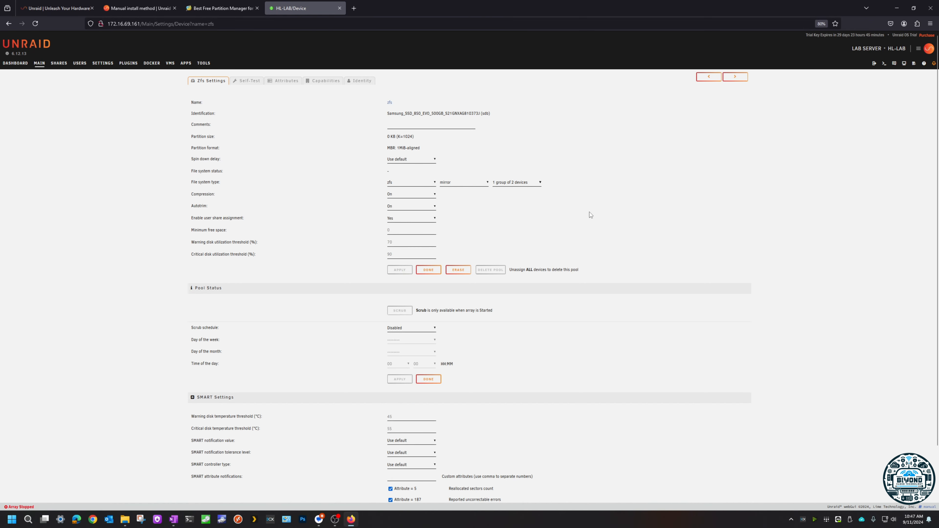
left_click(429, 270)
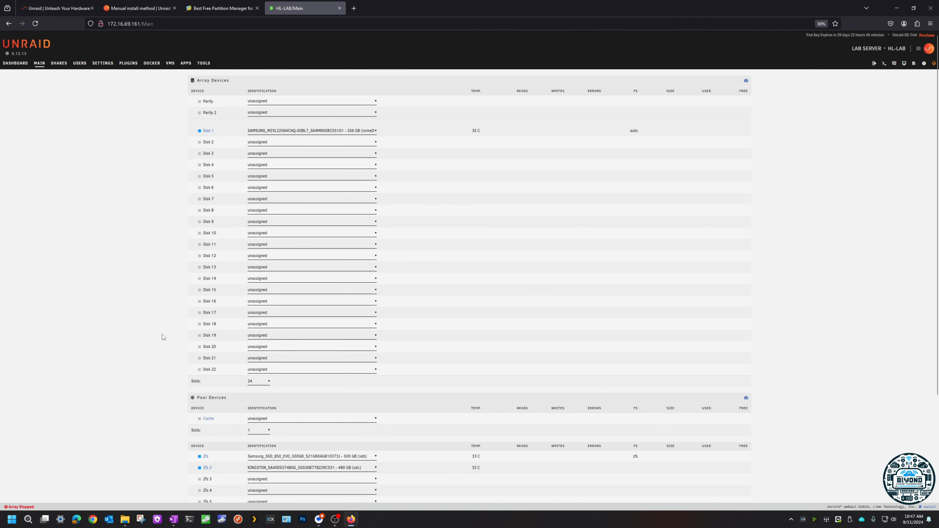
Step: Start the array with the assigned Disk 1 and the two-drive zfs pool
scroll(161, 337, "down", 4)
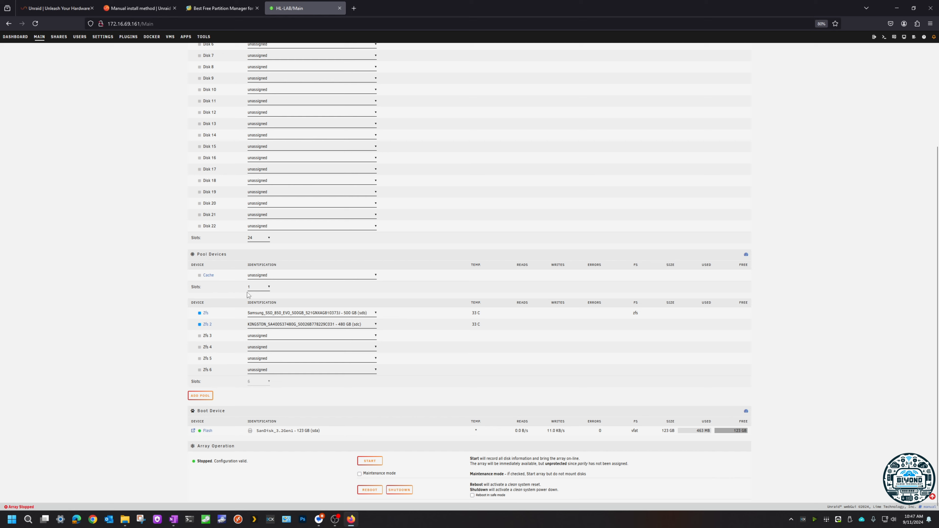
scroll(230, 315, "up", 4)
scroll(289, 207, "down", 4)
left_click(370, 461)
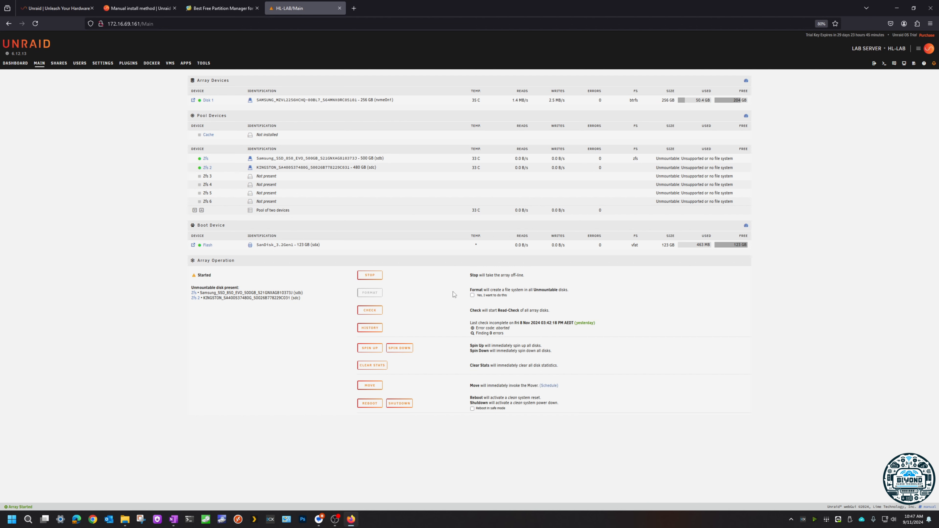
Step: Format the two unmountable zfs pool drives, acknowledging the data loss warning
left_click_drag(301, 299, 190, 287)
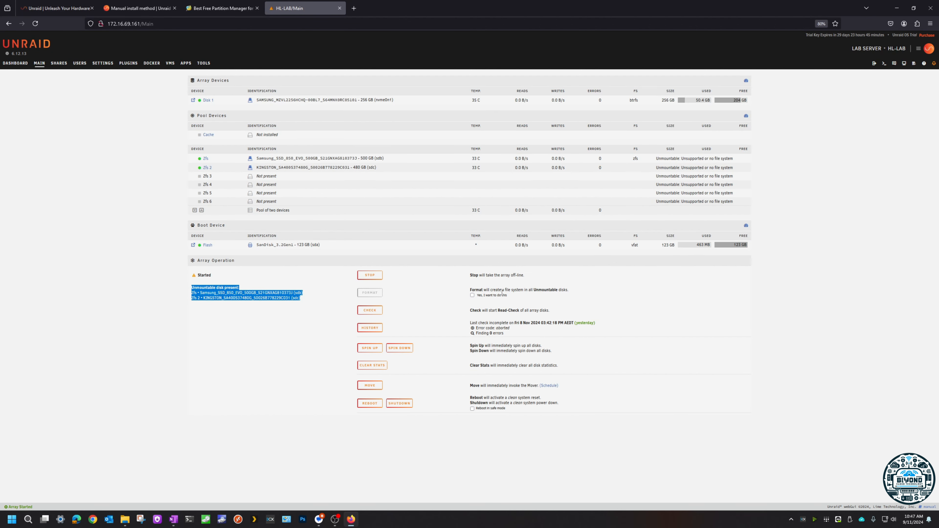
left_click(473, 296)
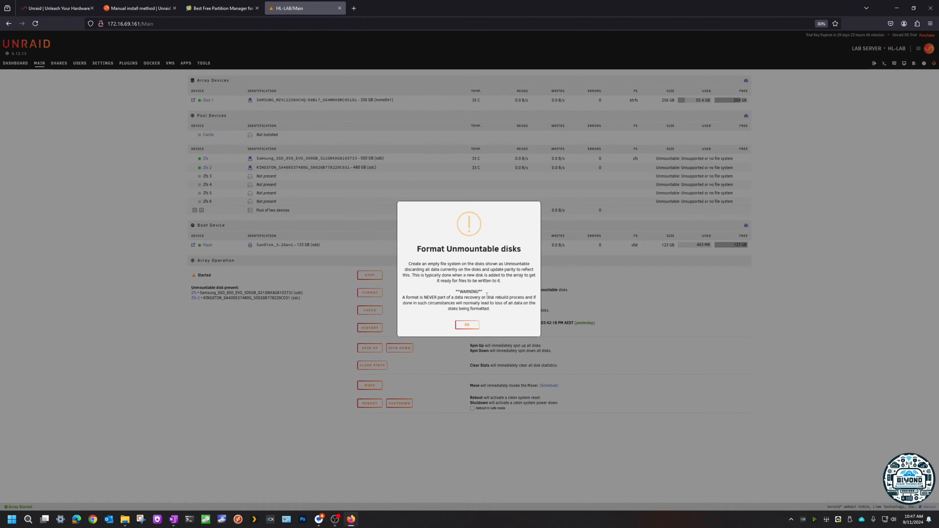
left_click(474, 327)
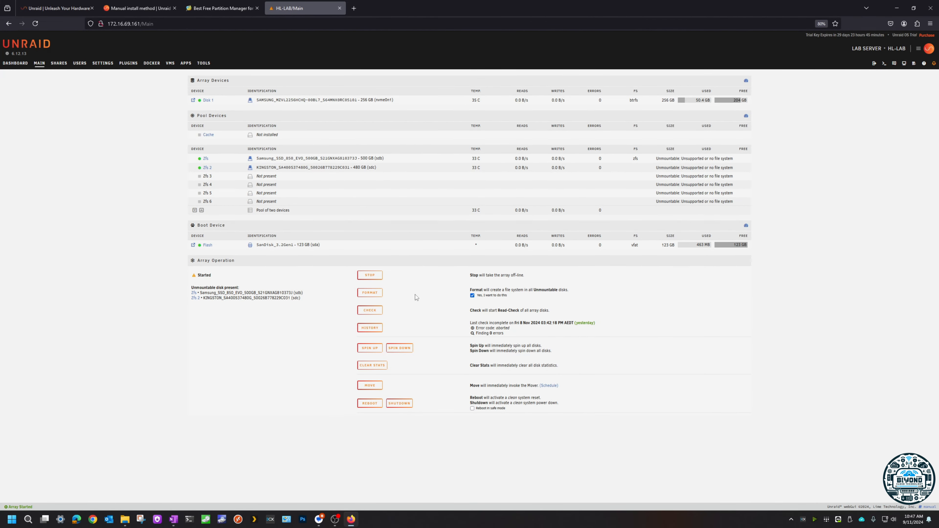
left_click(373, 293)
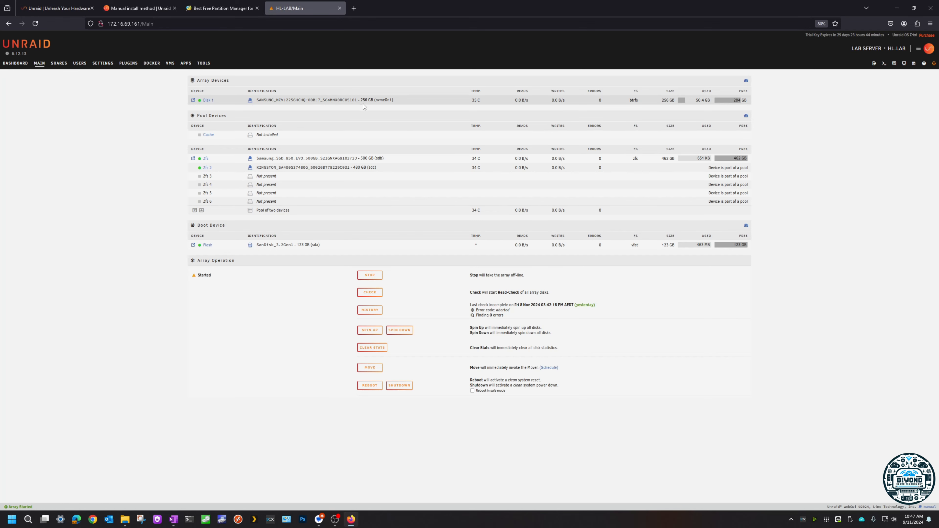
left_click_drag(394, 100, 272, 99)
left_click(273, 98)
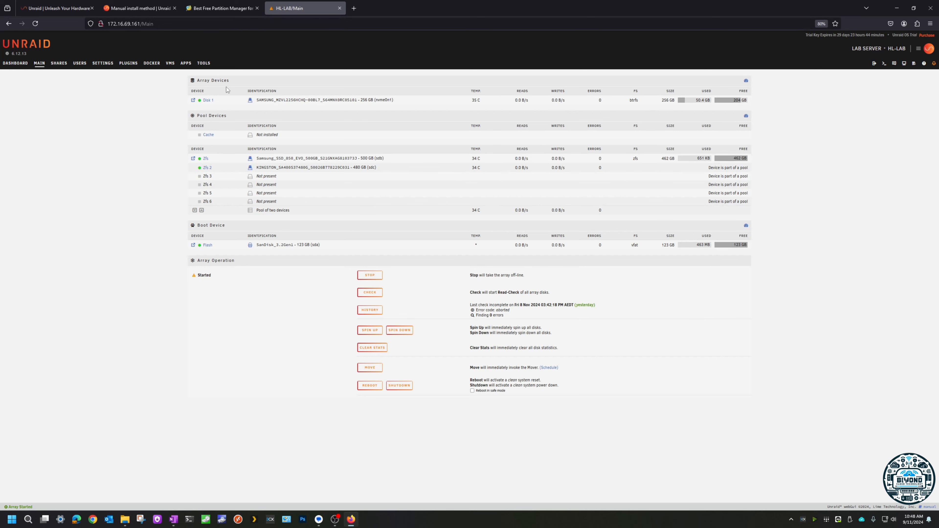
left_click_drag(197, 80, 230, 81)
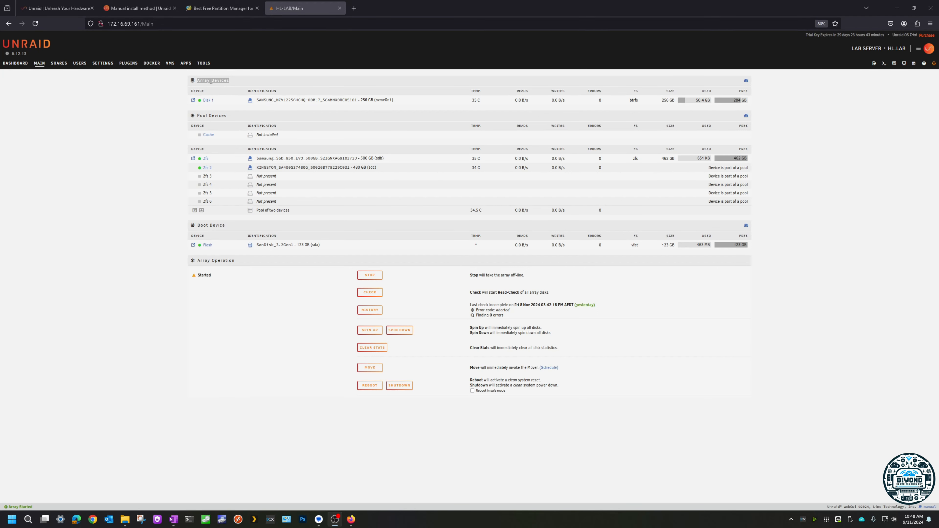
left_click(203, 80)
left_click_drag(233, 80, 198, 82)
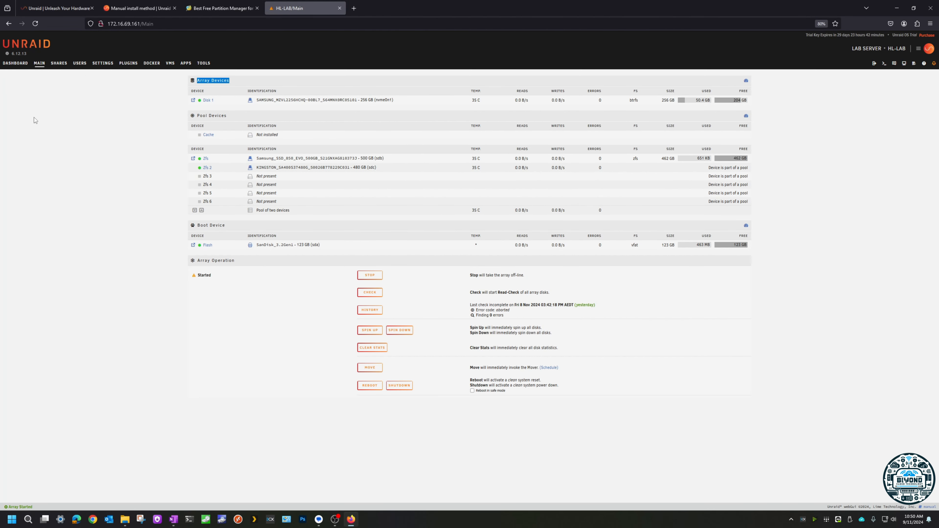
Step: Begin a new user share and name it MEDIA
left_click(58, 64)
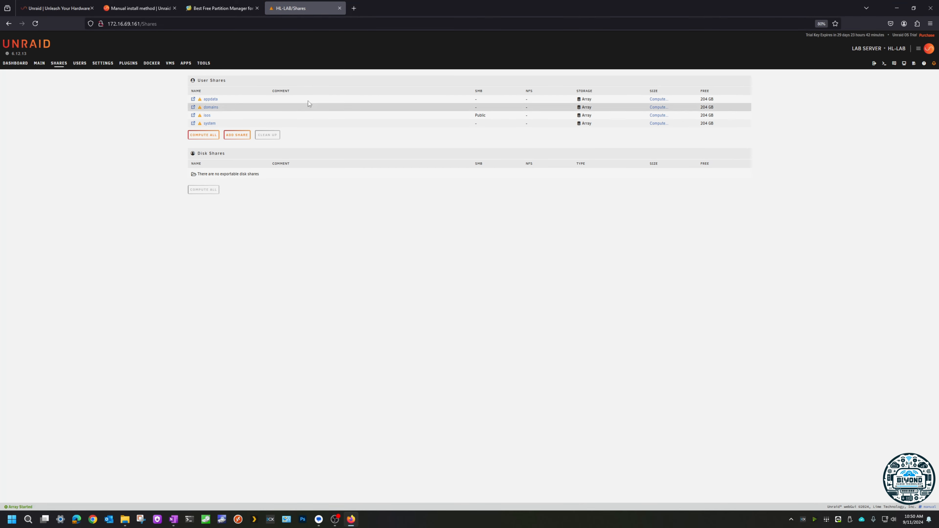
left_click(243, 136)
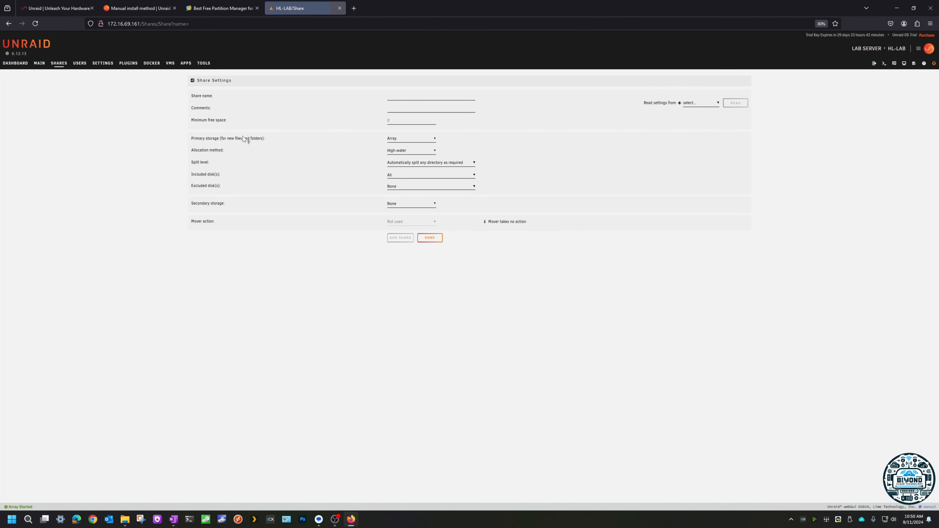
key("Caps_Lock")
type("MEDIA")
left_click(417, 140)
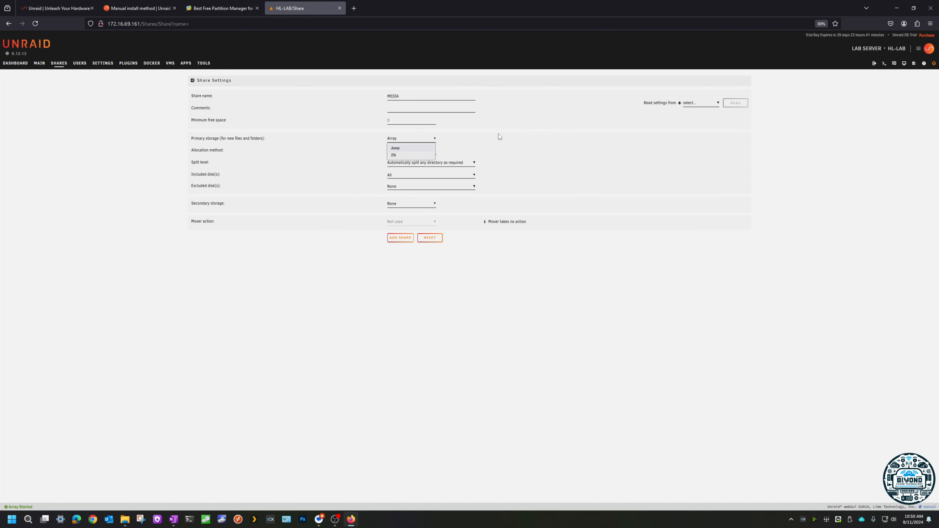
left_click(402, 140)
left_click(402, 140)
left_click(472, 139)
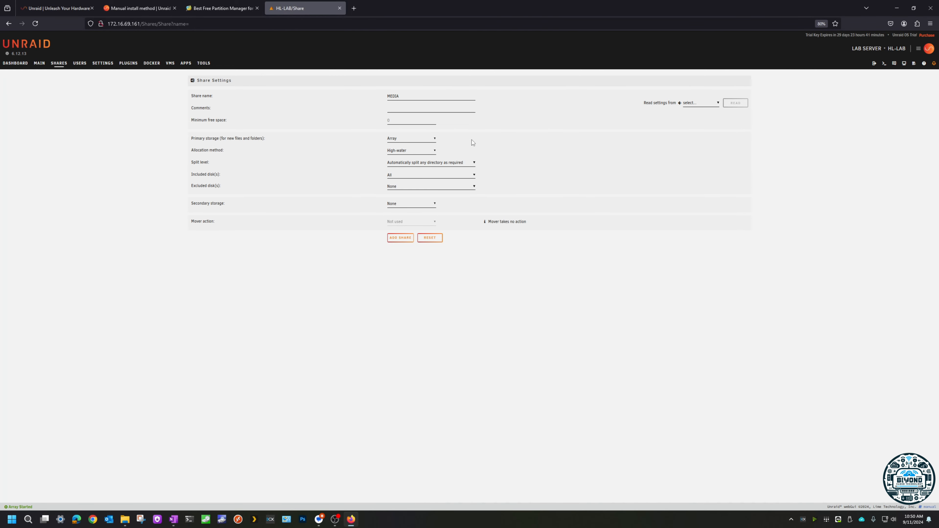
left_click(404, 207)
left_click(396, 213)
Step: Set the new share's primary storage to Zfs and its secondary storage to Array
left_click(410, 139)
left_click(400, 155)
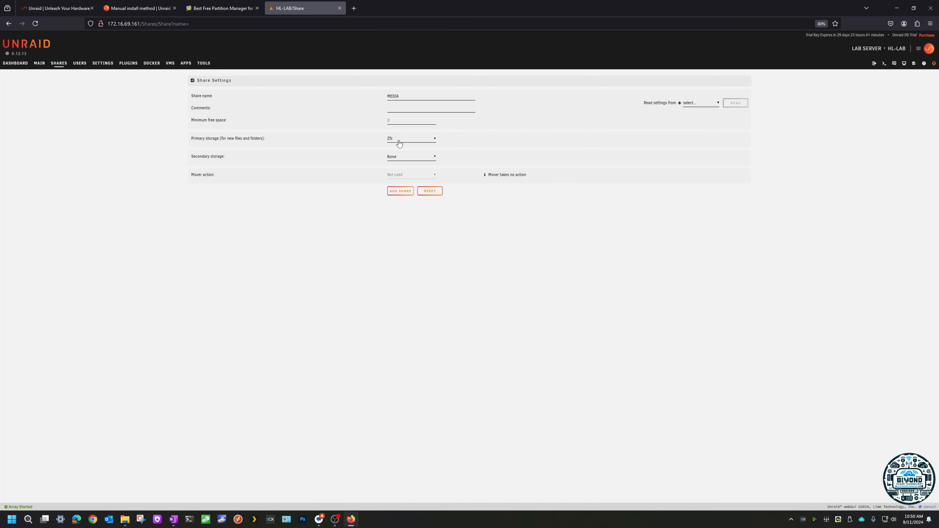
left_click(404, 157)
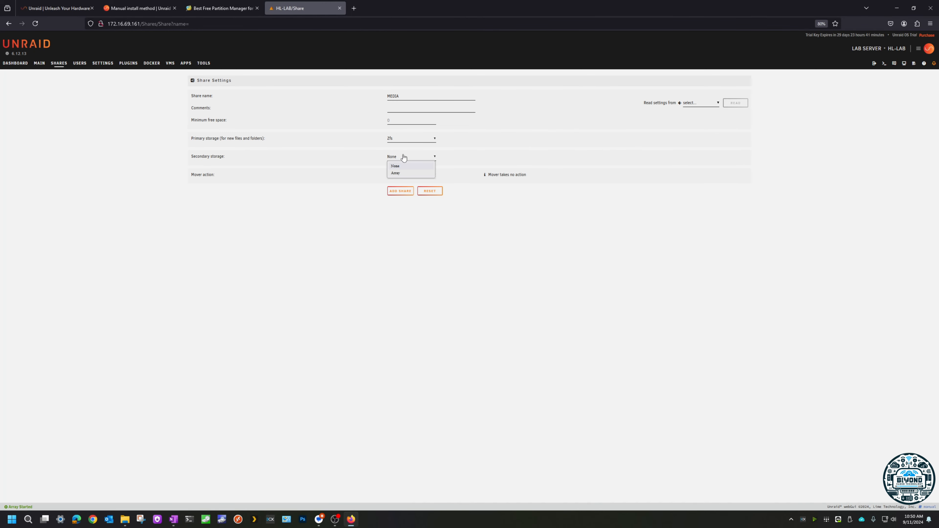
left_click(402, 172)
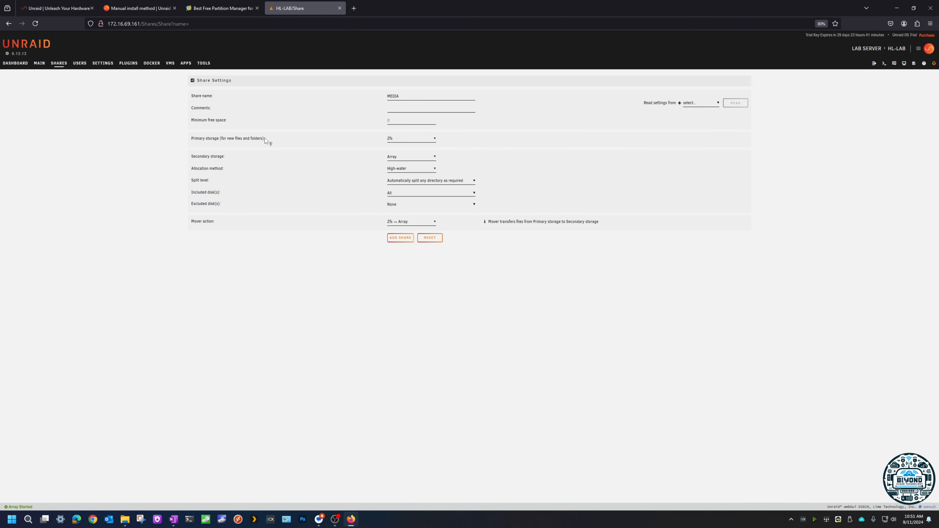
Step: Show the primary storage help and choose Zfs → Array as the share's mover action
left_click_drag(265, 138, 192, 139)
triple_click(192, 140)
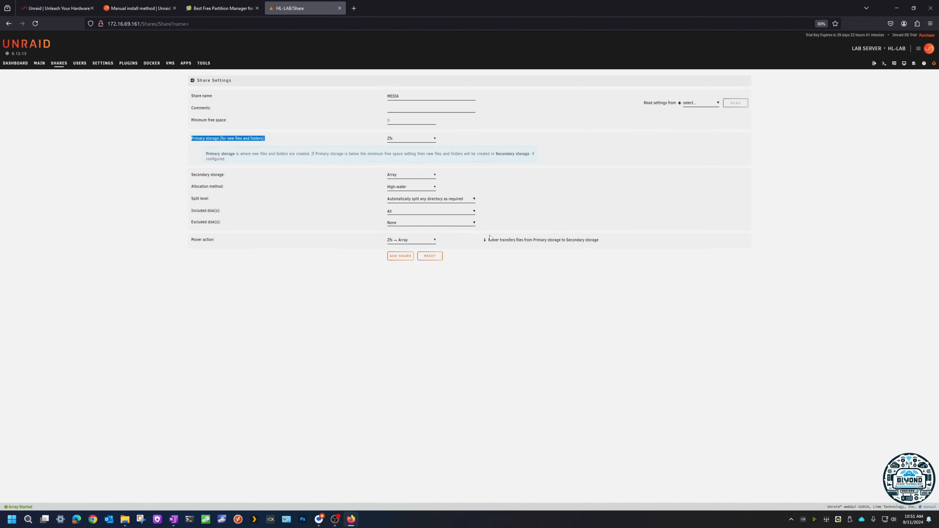
left_click_drag(489, 250, 596, 252)
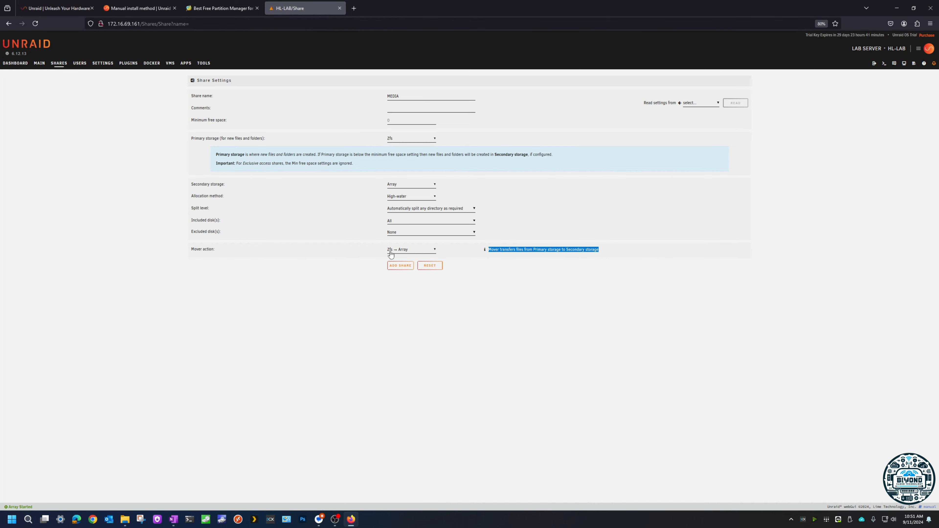
left_click(428, 252)
left_click(405, 259)
Step: Recheck the primary and secondary storage choices and create the MEDIA share
left_click(400, 139)
left_click(398, 185)
left_click(516, 170)
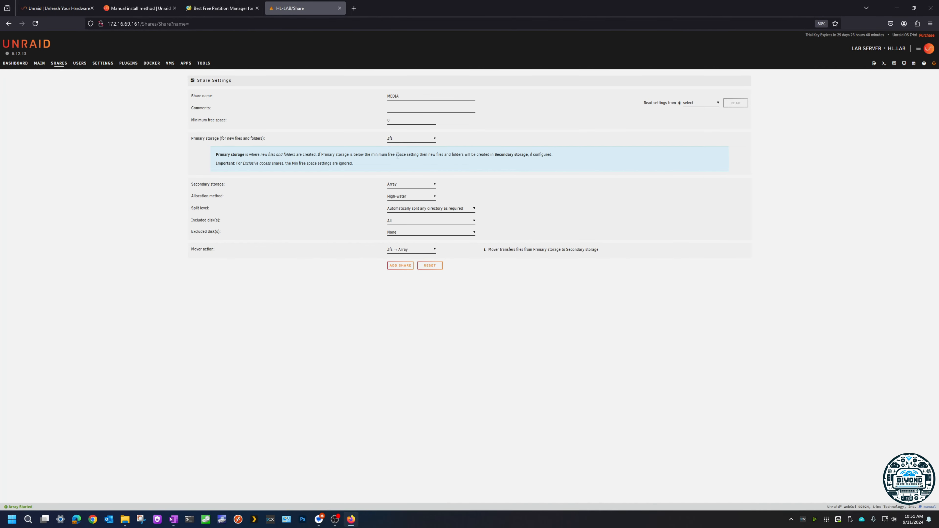
left_click(399, 140)
left_click(399, 141)
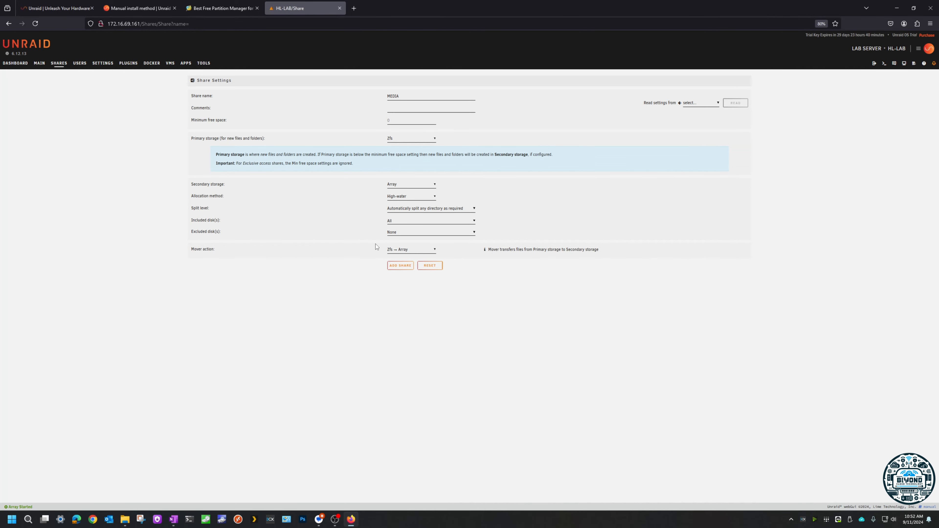
left_click(401, 268)
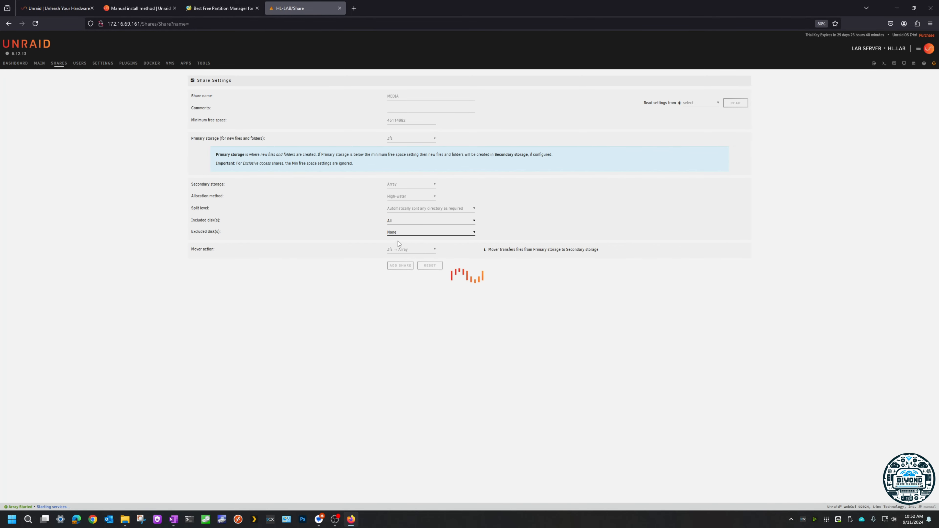
Step: Check the MEDIA share's excluded disk choices and read the help text for its split level setting
left_click(396, 228)
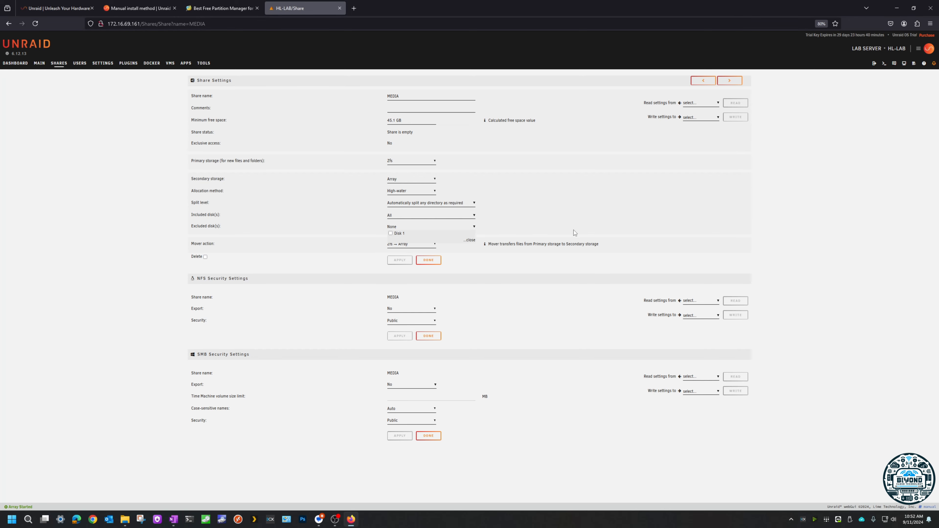
left_click(609, 196)
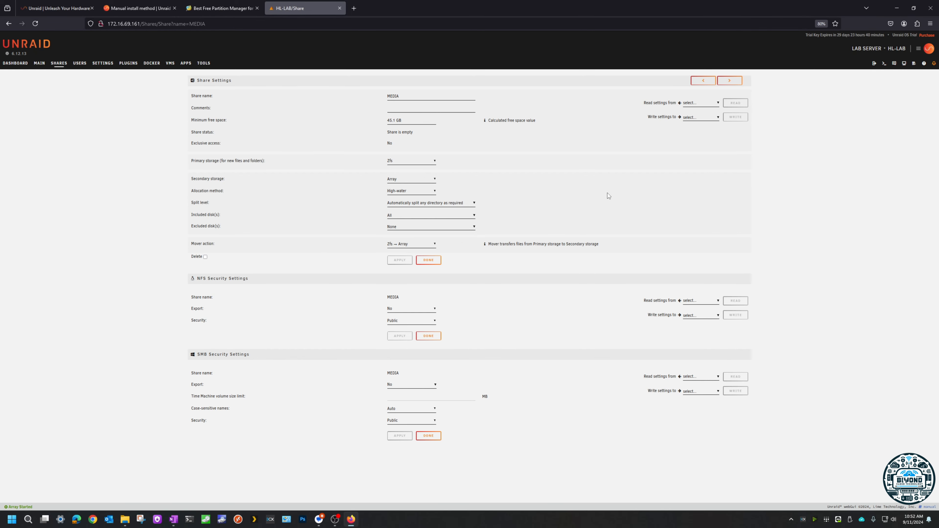
left_click(197, 204)
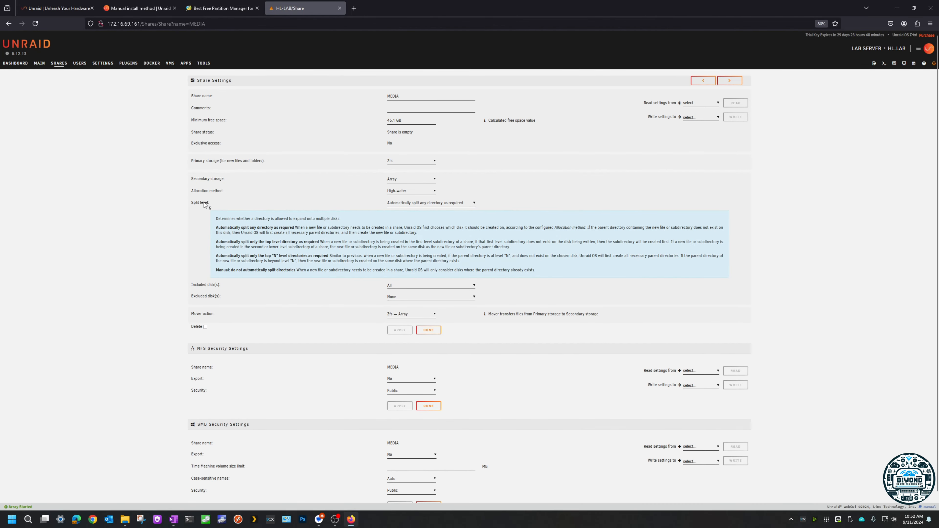
left_click(204, 204)
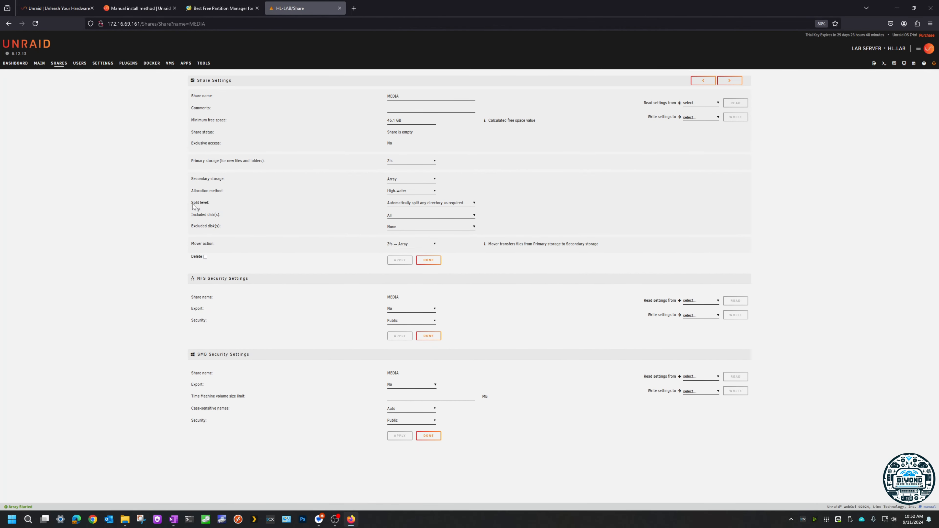
left_click(200, 204)
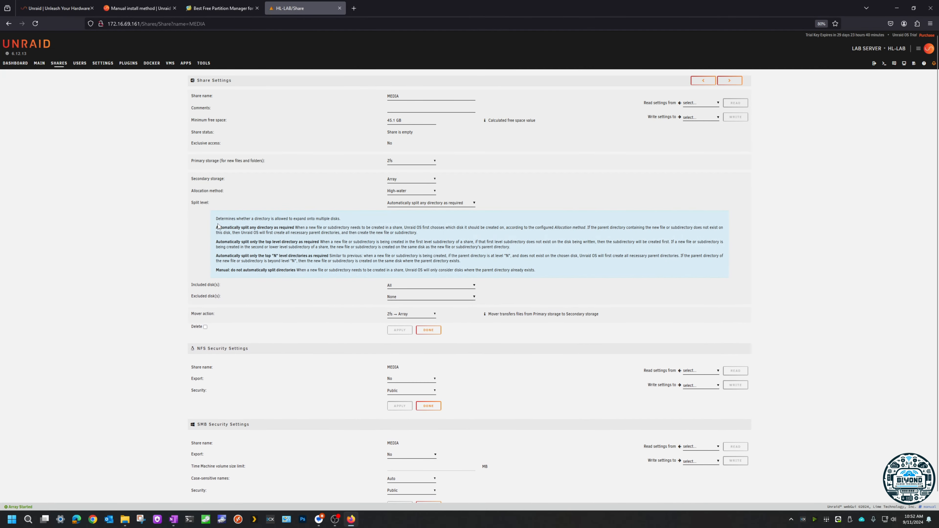
left_click_drag(216, 227, 543, 273)
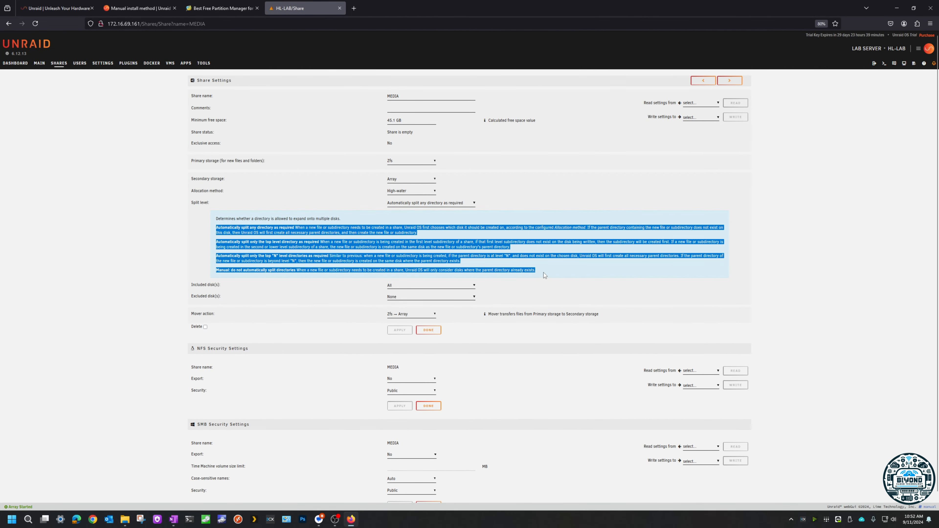
left_click(543, 272)
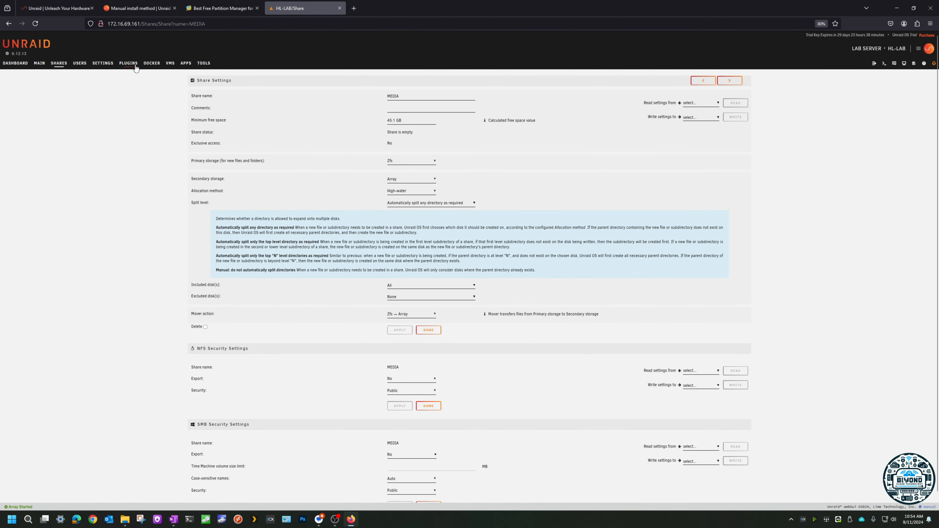
Step: Check the New Config utility's array requirement and stop the array
left_click(203, 64)
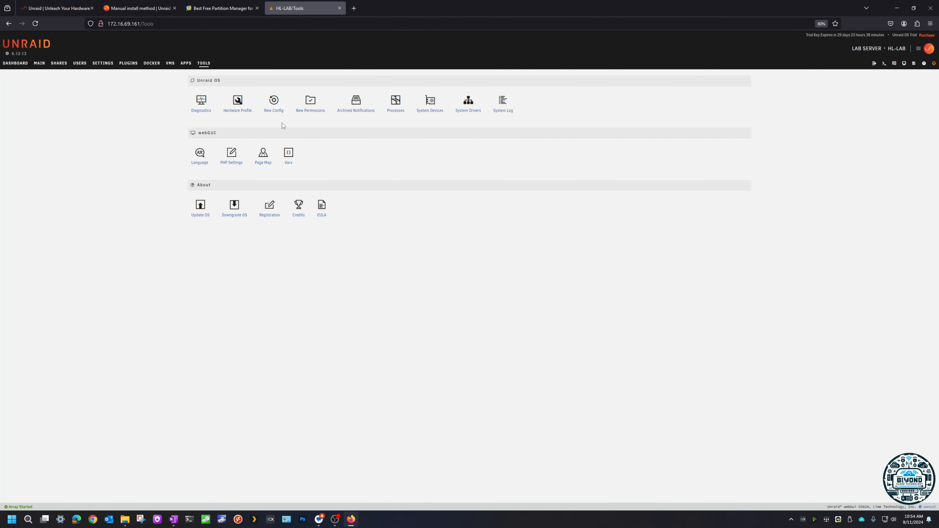
left_click(281, 111)
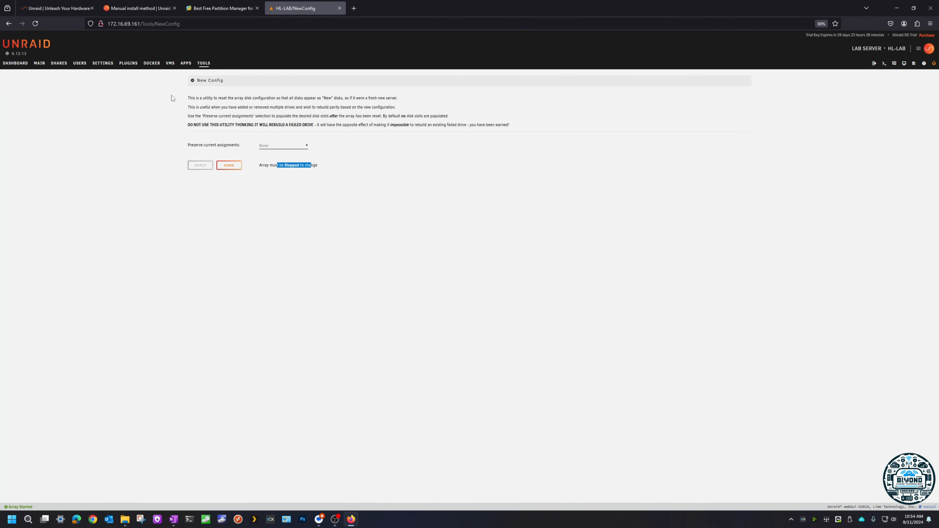
left_click(39, 64)
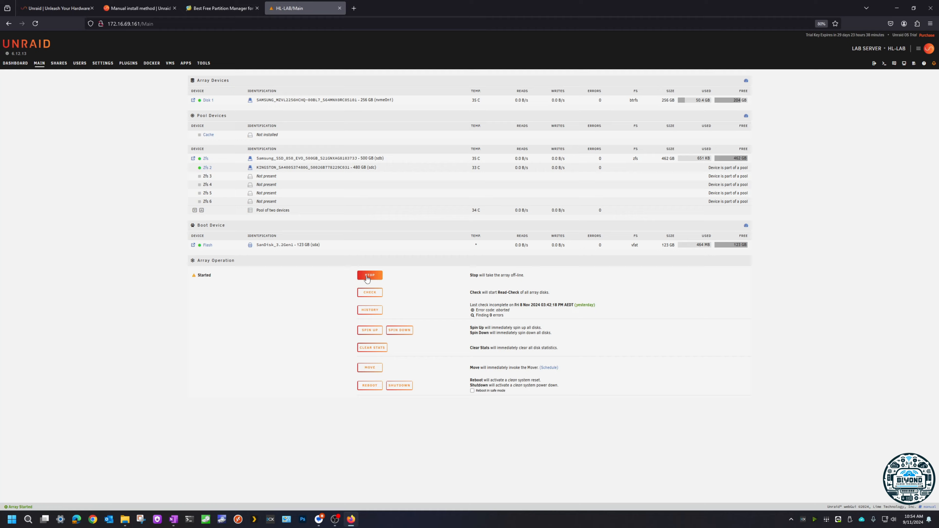
left_click(367, 279)
left_click(451, 303)
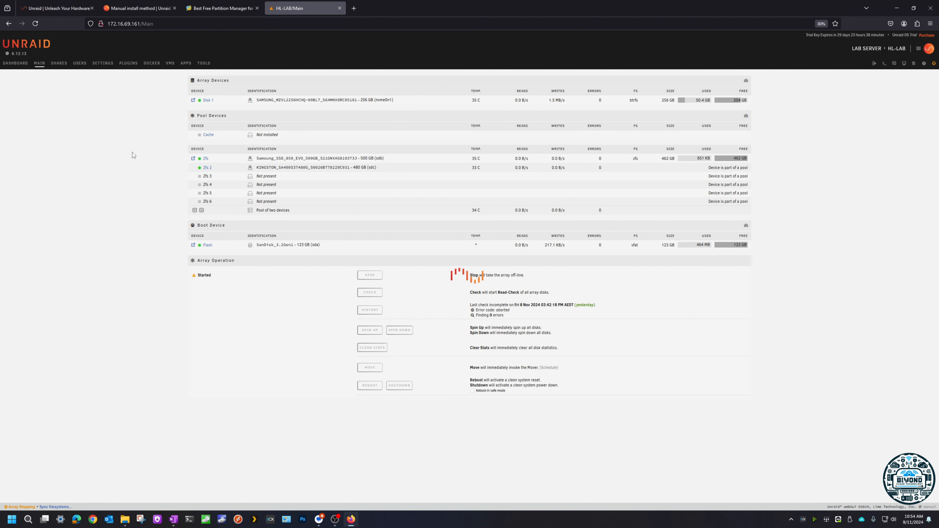
Step: Reset the array configuration with New Config, preserving All current assignments, and confirm the operation
left_click(203, 64)
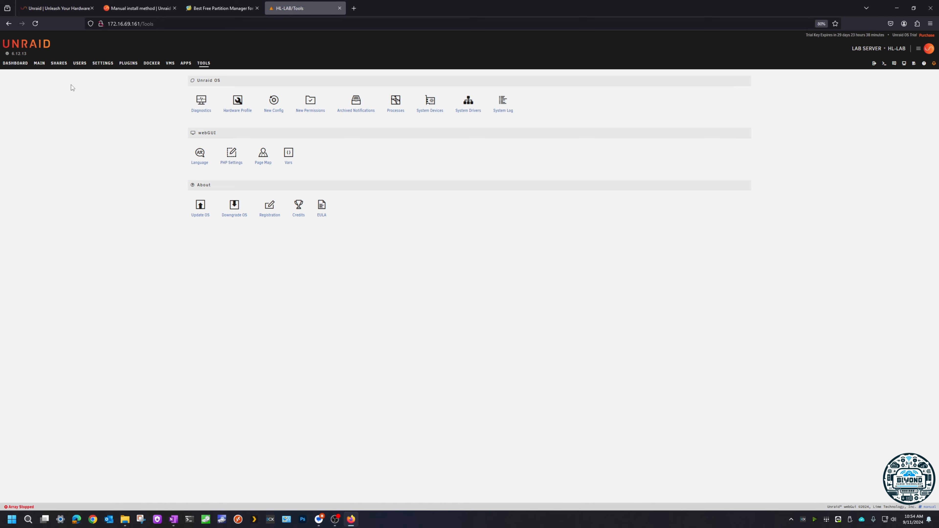
left_click(273, 109)
left_click(287, 149)
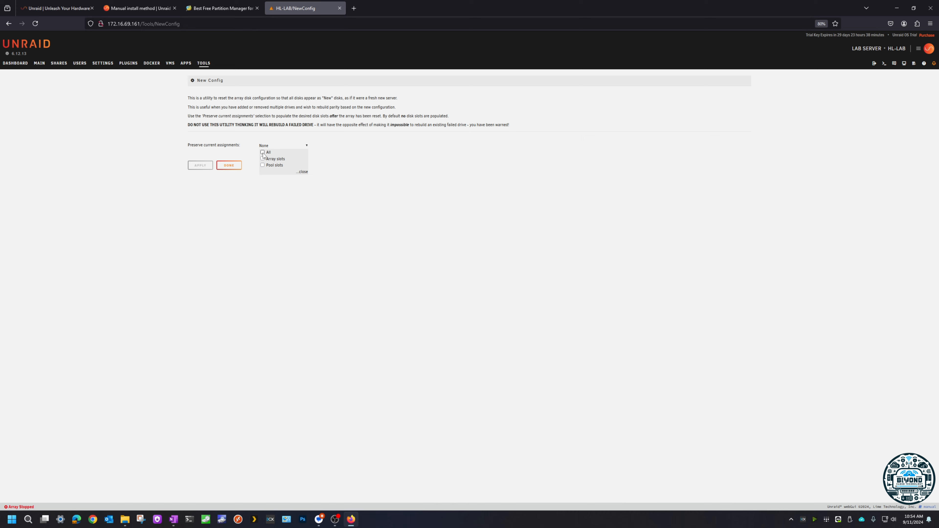
left_click(263, 154)
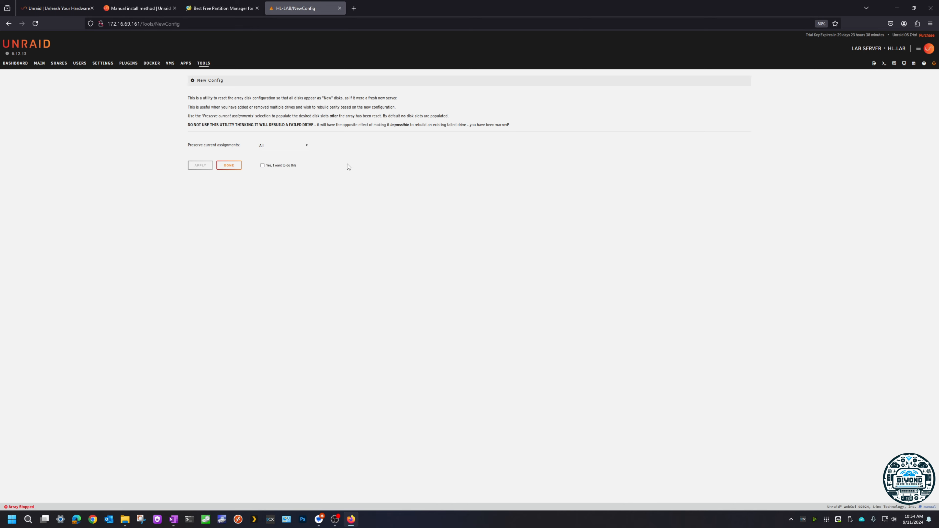
left_click(263, 165)
left_click(196, 166)
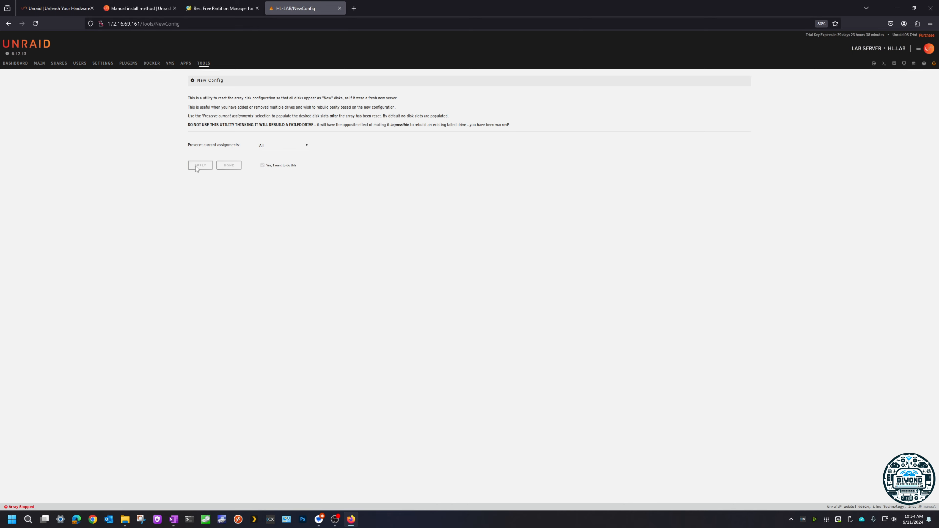
left_click(230, 167)
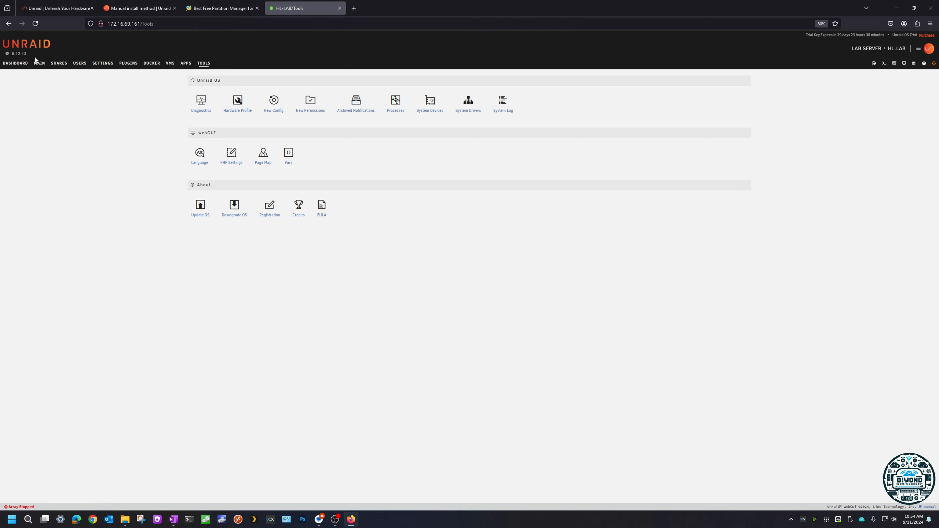
Step: Review the array and pool device assignments, including the drive choices for Disk 2, Disk 3 and Parity, and the array operation options
left_click(39, 62)
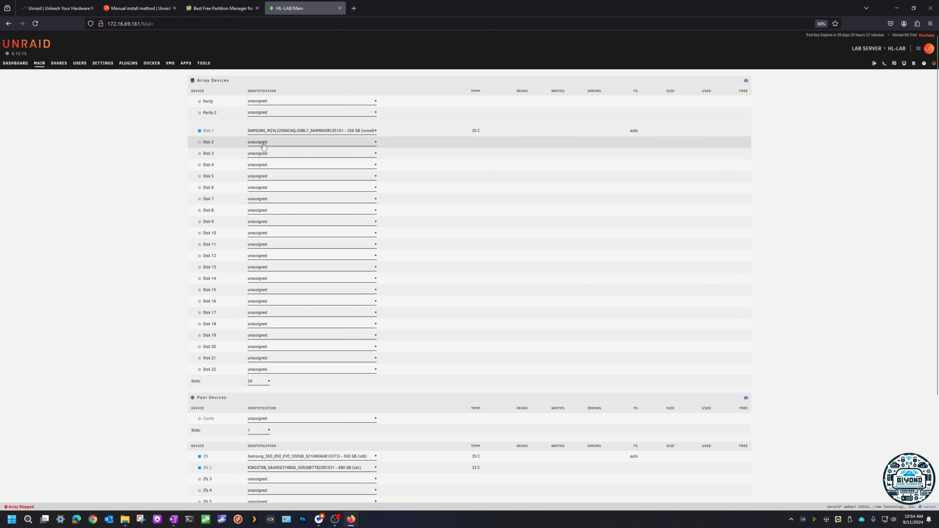
left_click(257, 154)
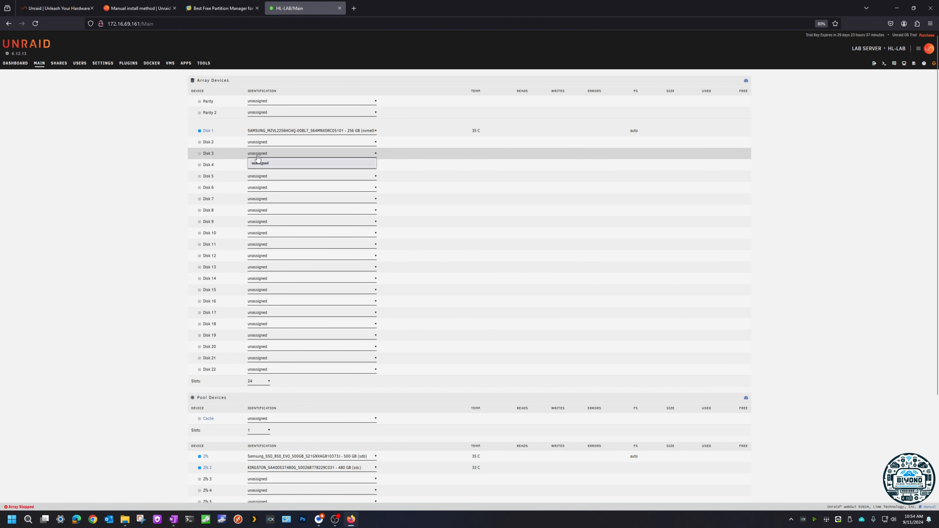
left_click(260, 143)
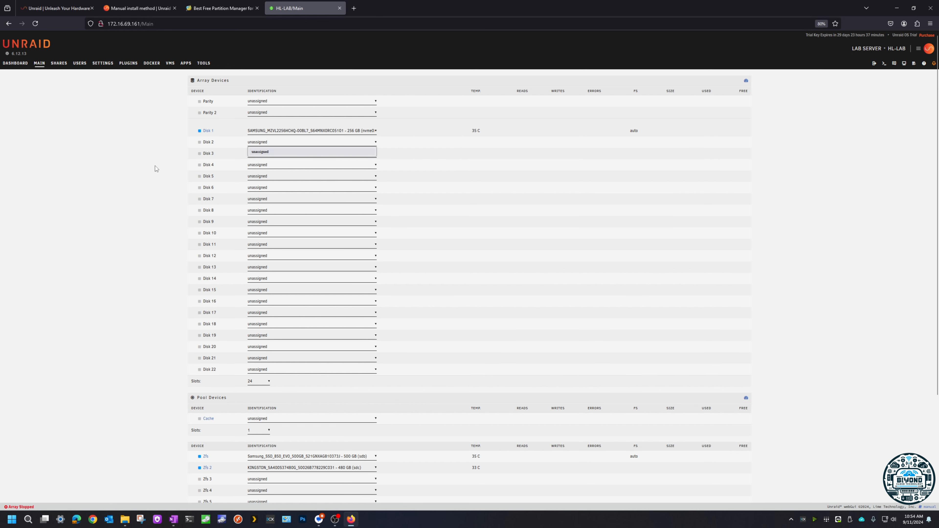
left_click(154, 182)
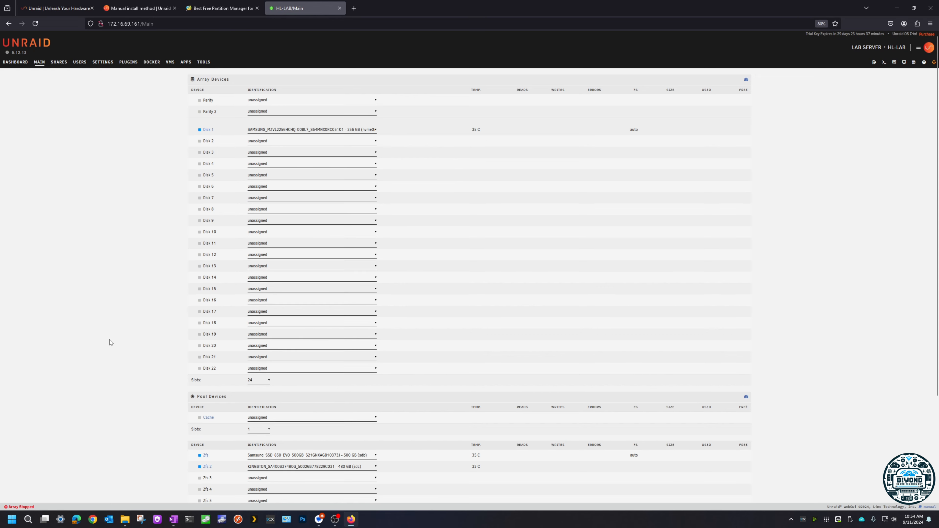
scroll(111, 340, "down", 4)
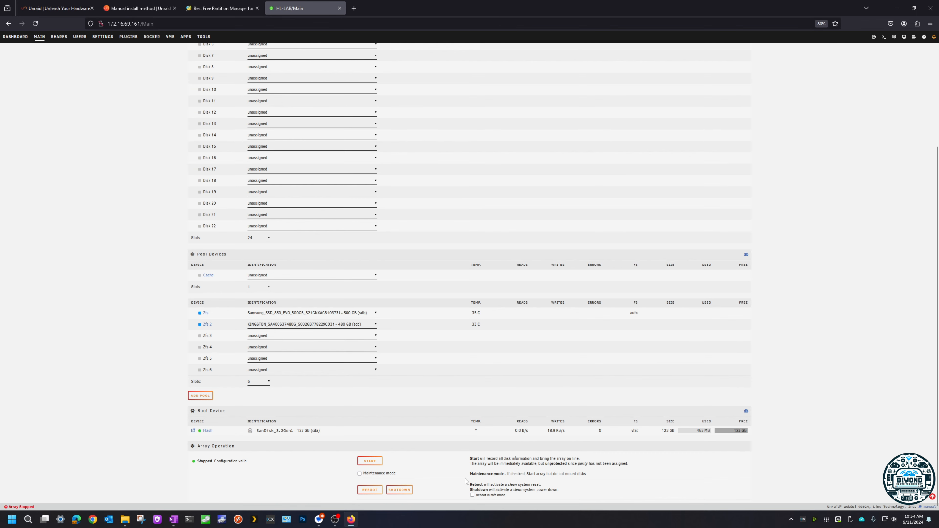
scroll(243, 144, "up", 4)
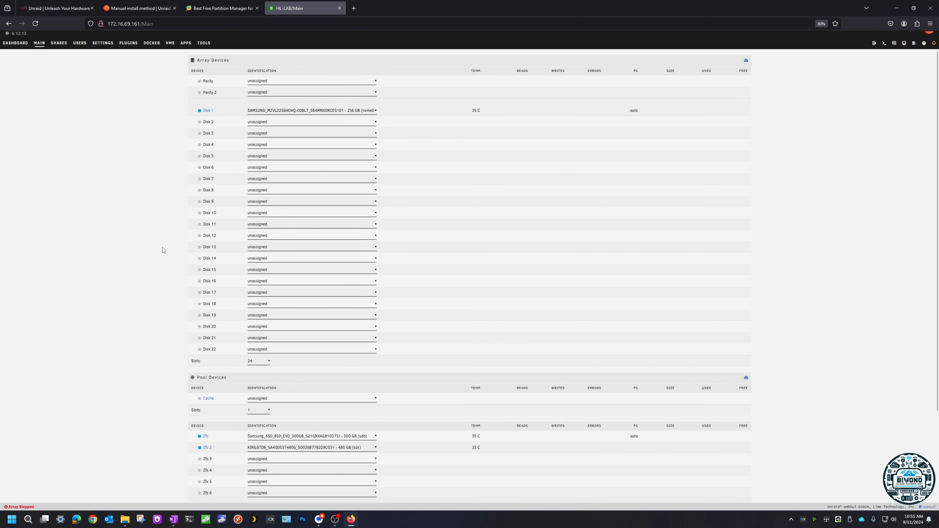
scroll(162, 255, "down", 3)
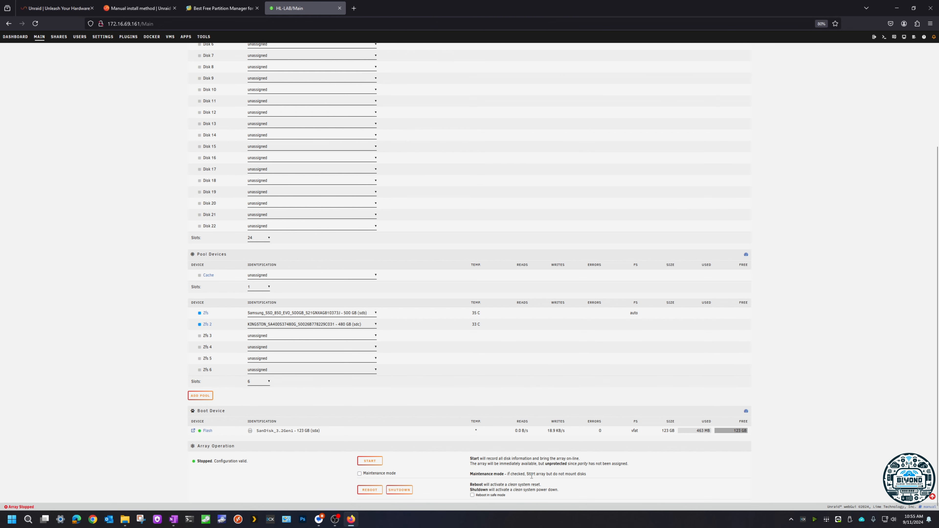
scroll(403, 288, "up", 4)
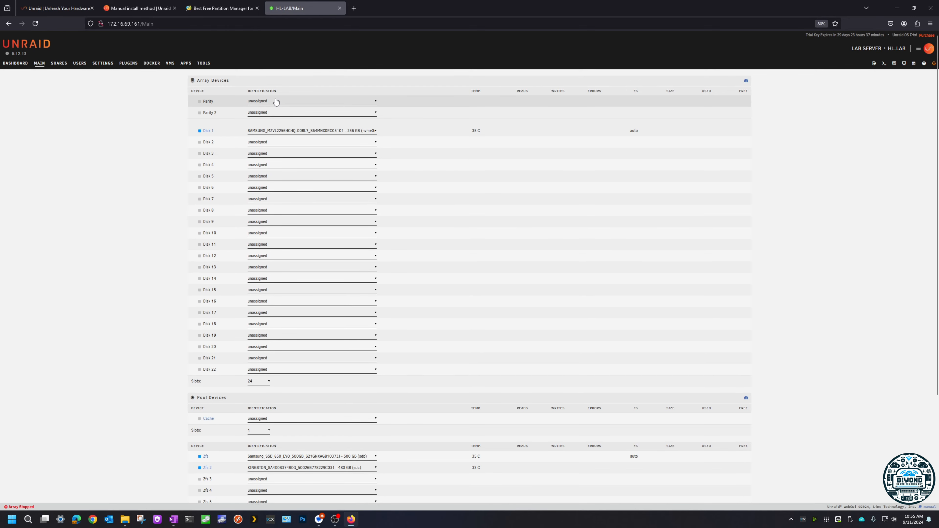
left_click(276, 102)
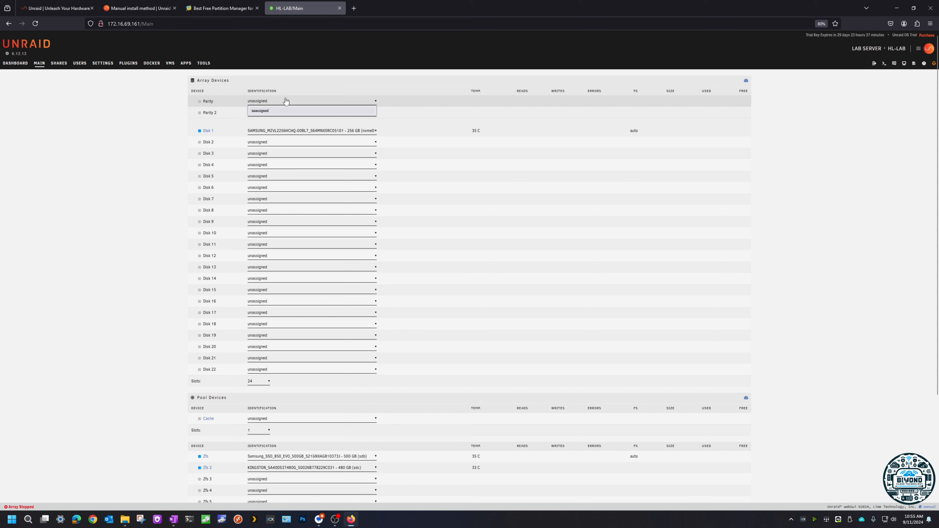
left_click(115, 207)
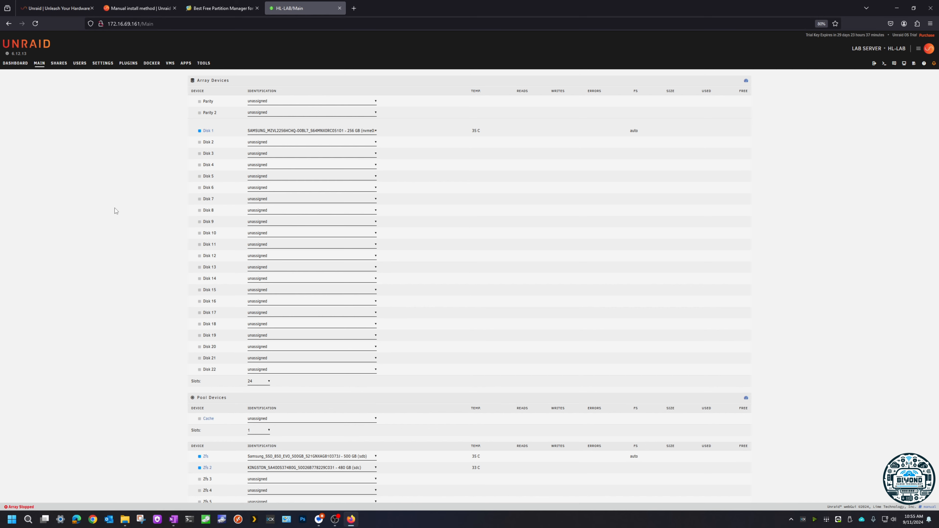
scroll(130, 283, "down", 5)
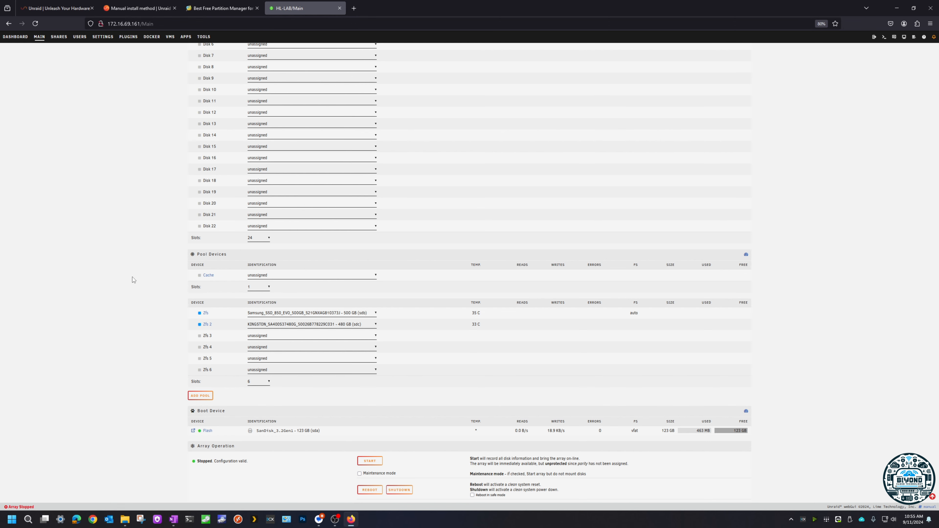
scroll(148, 318, "up", 4)
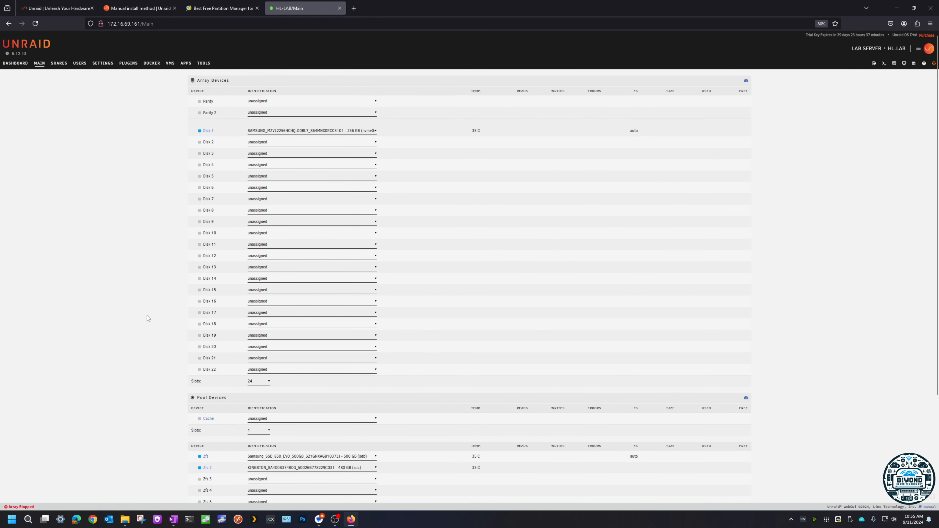
scroll(148, 318, "down", 3)
scroll(147, 324, "up", 3)
Step: Check whether shares are accessible while the array is stopped, and start the array without maintenance mode
left_click(58, 64)
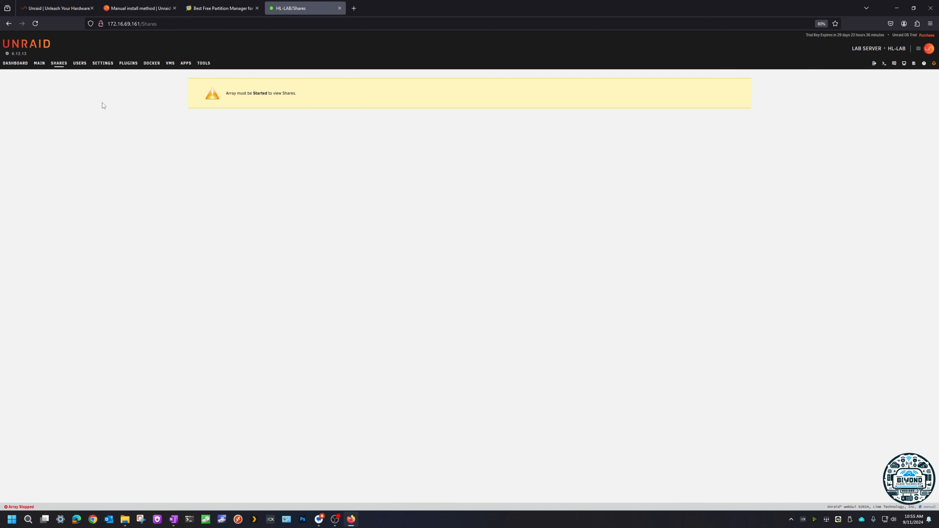
left_click(39, 63)
scroll(283, 268, "down", 5)
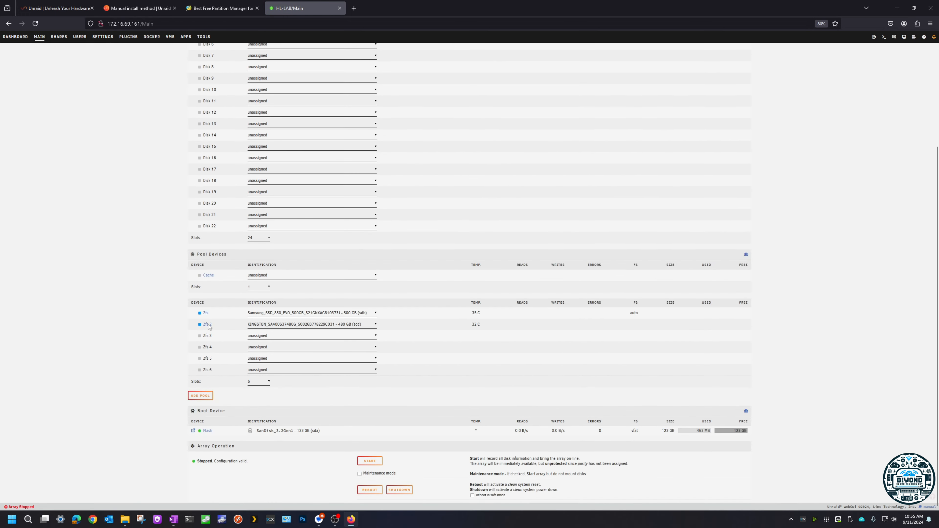
left_click(370, 461)
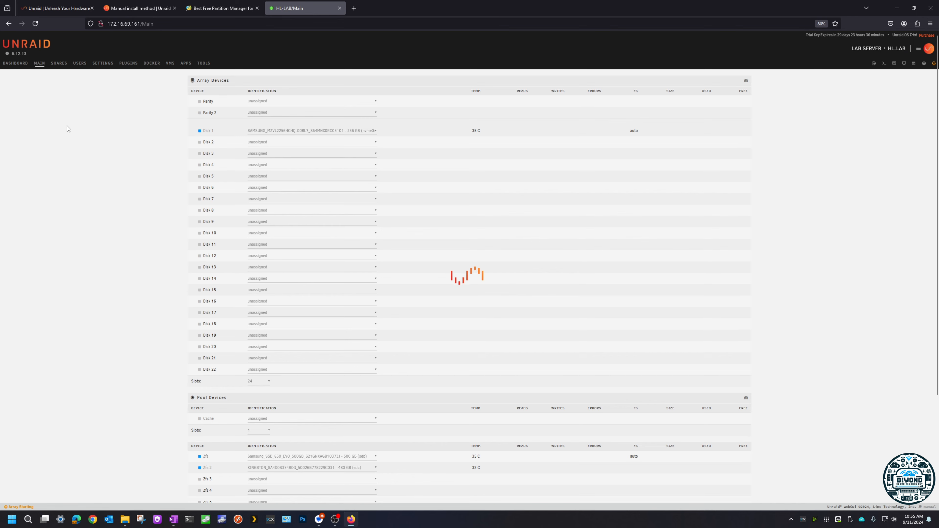
Step: Enable SMB export for the MEDIA share, apply the change and return to the list of shares
left_click(59, 63)
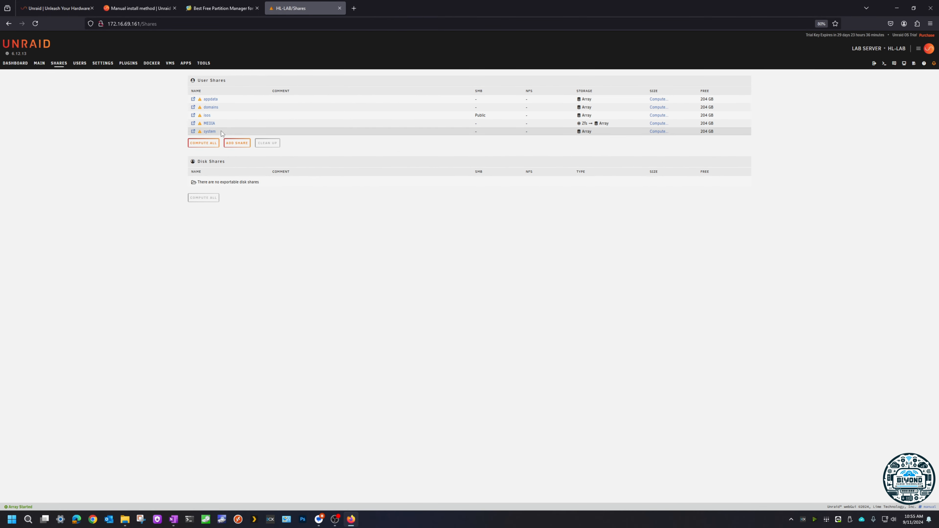
left_click(209, 123)
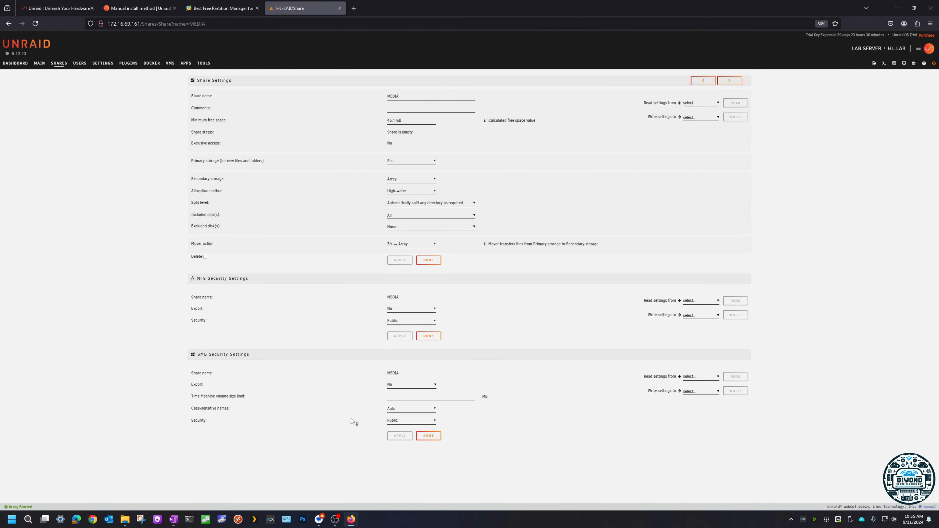
left_click(389, 387)
left_click(398, 401)
left_click(400, 436)
left_click(429, 435)
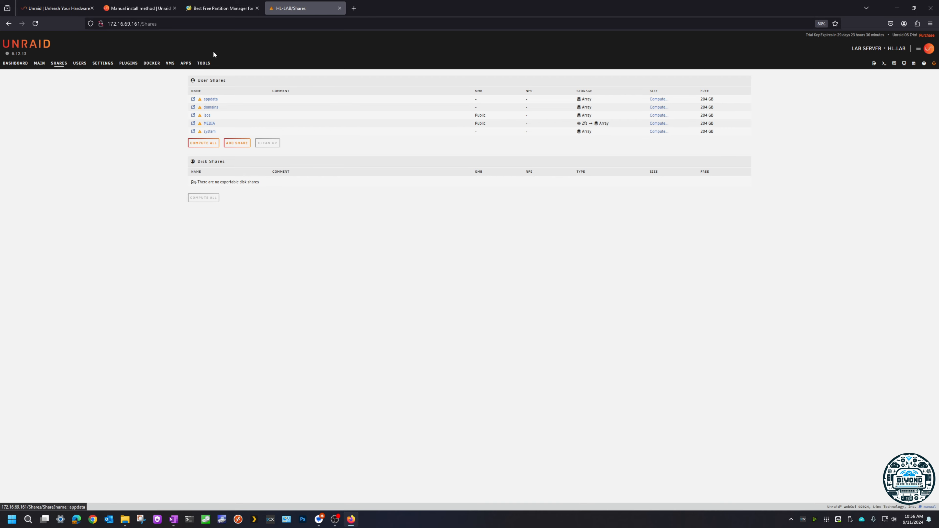
Step: Install the Community Applications plugin and accept its third-party disclaimer and plugin notice
left_click(187, 64)
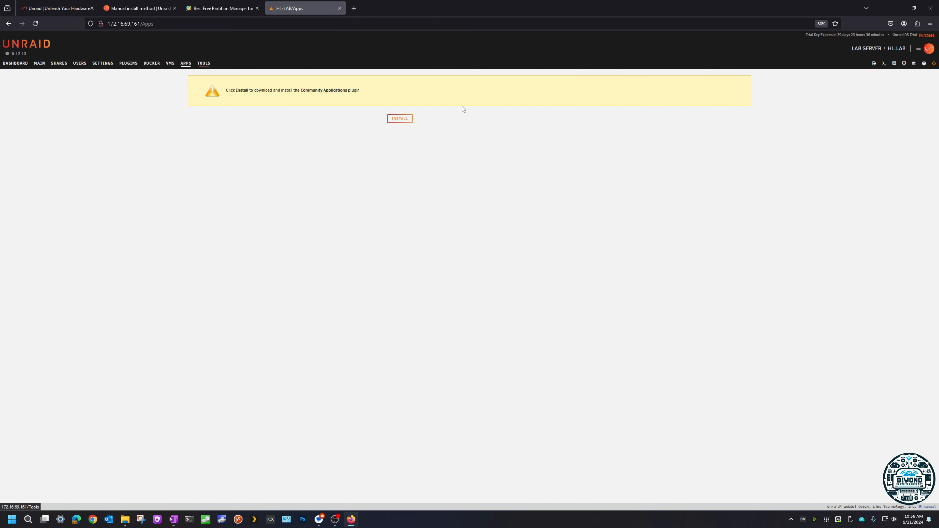
left_click(406, 118)
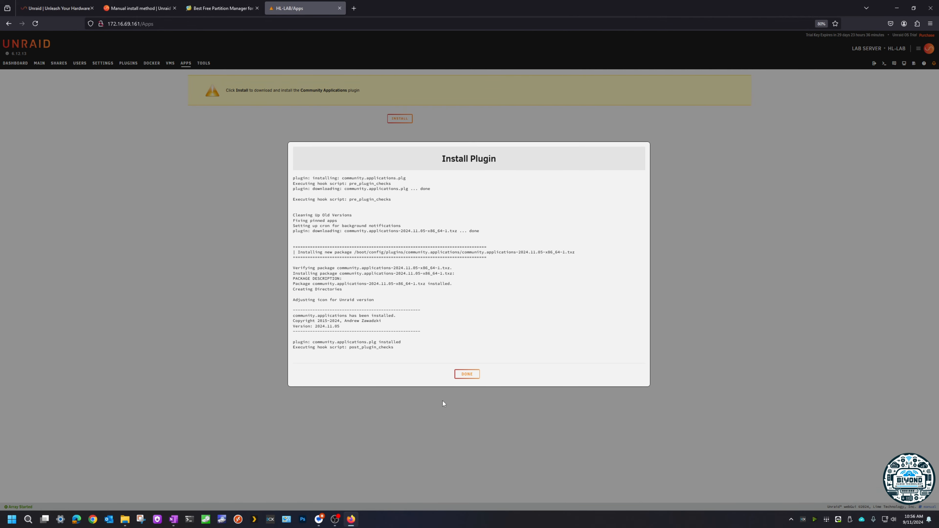
left_click(467, 374)
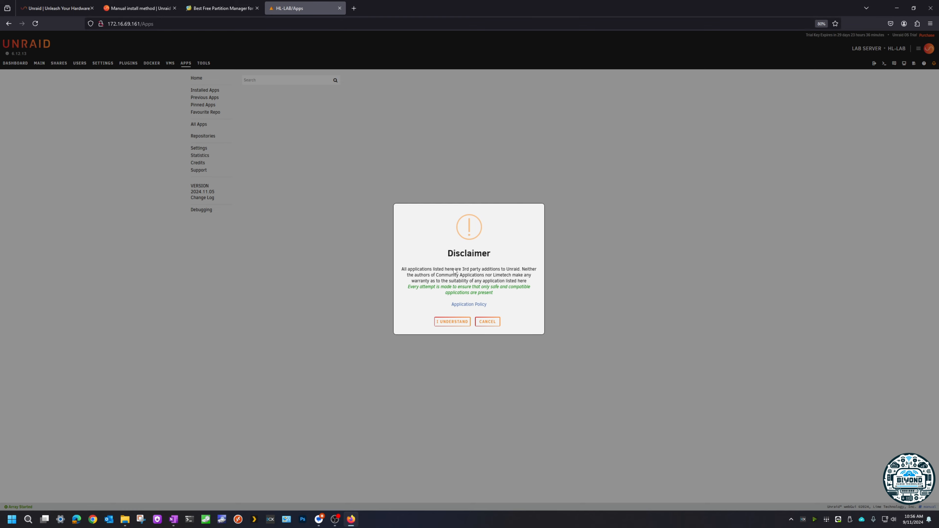
left_click(453, 322)
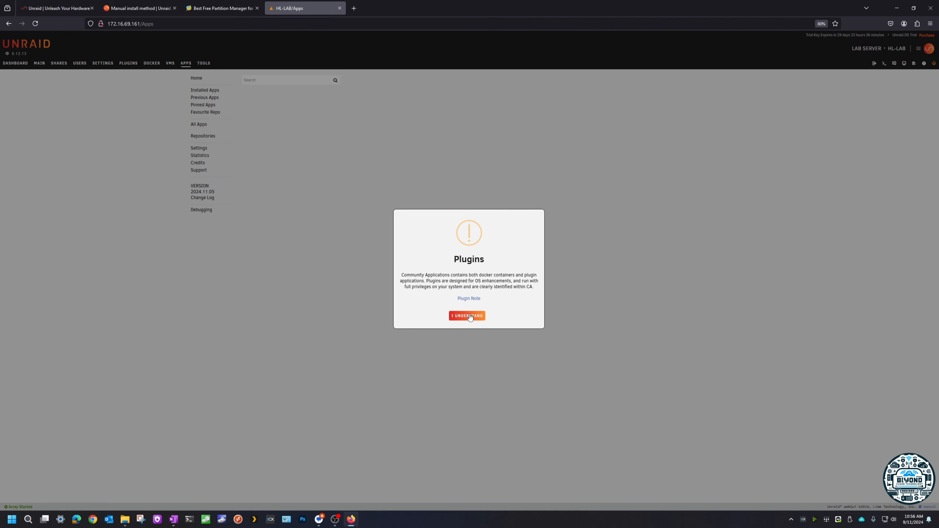
left_click(470, 317)
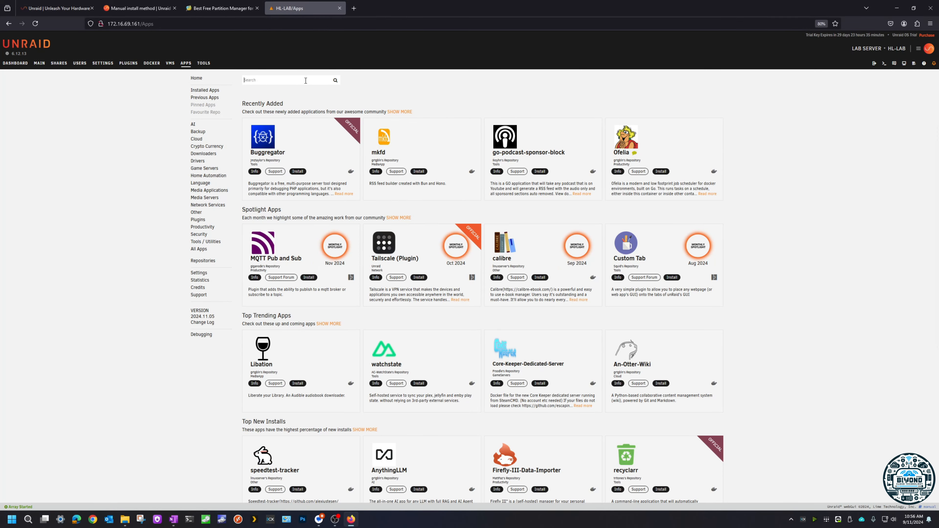
Step: Search the community apps for UPTIME, view the UptimeKuma container's install template and return to the apps
type("UPTIME")
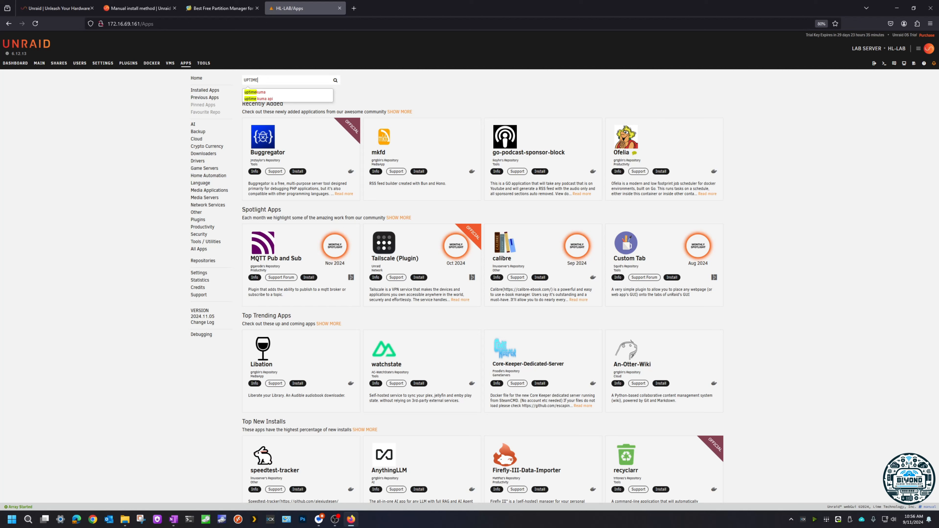
left_click(267, 93)
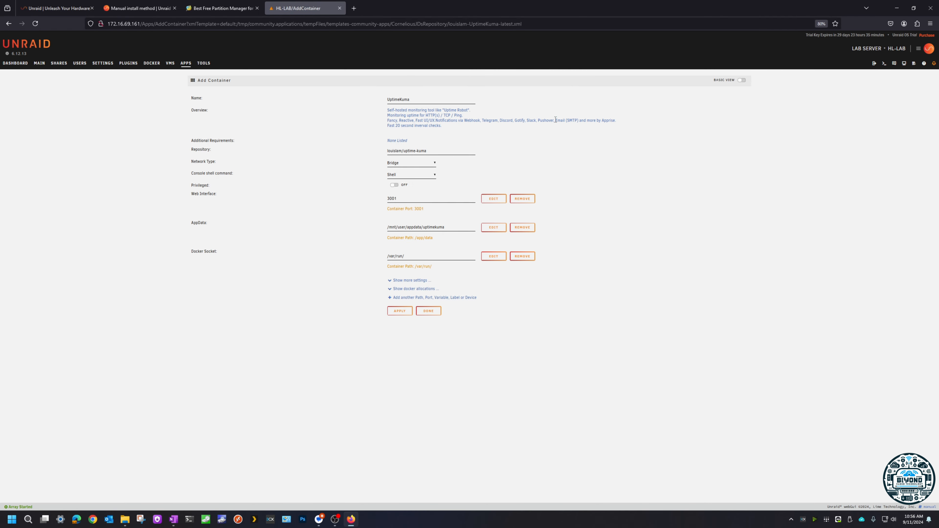
left_click(186, 63)
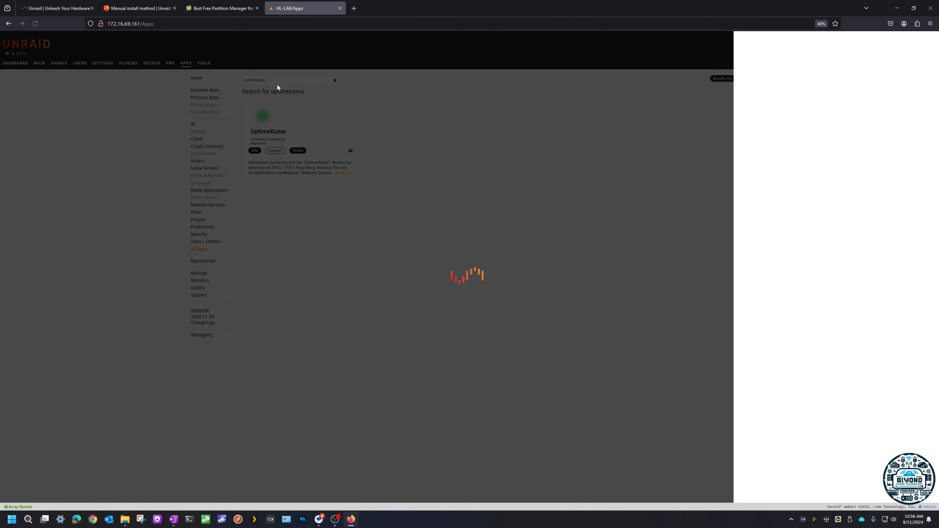
Step: Open the UptimeKuma container's install template and review its web interface port and AppData path
left_click(787, 84)
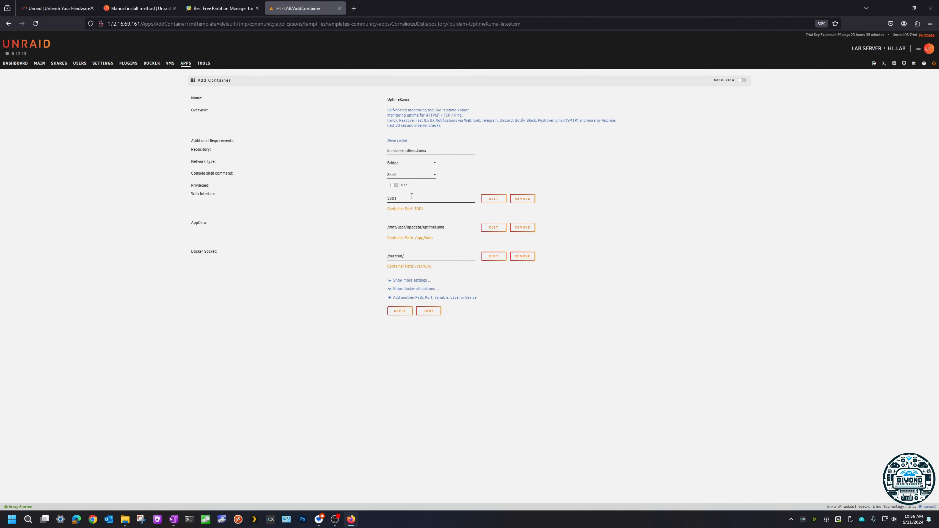
left_click_drag(411, 196, 361, 196)
left_click_drag(448, 227, 354, 226)
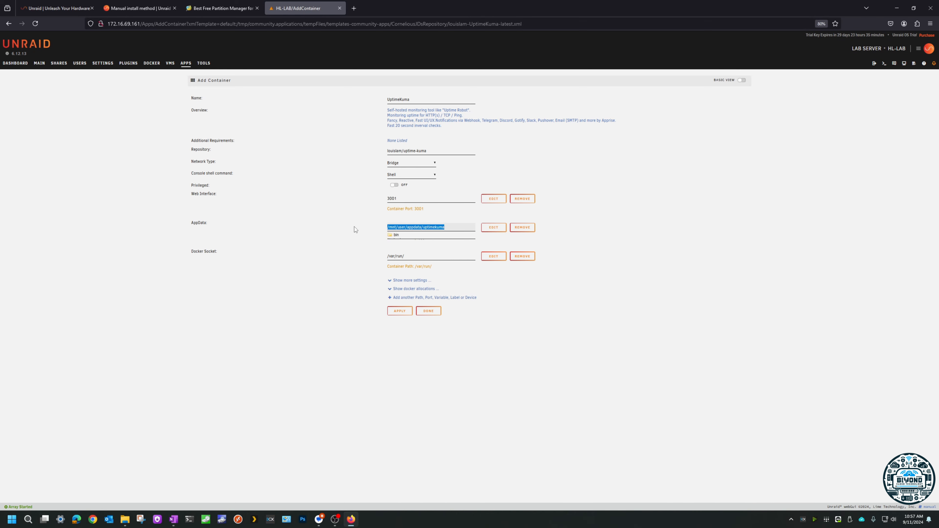
left_click(341, 219)
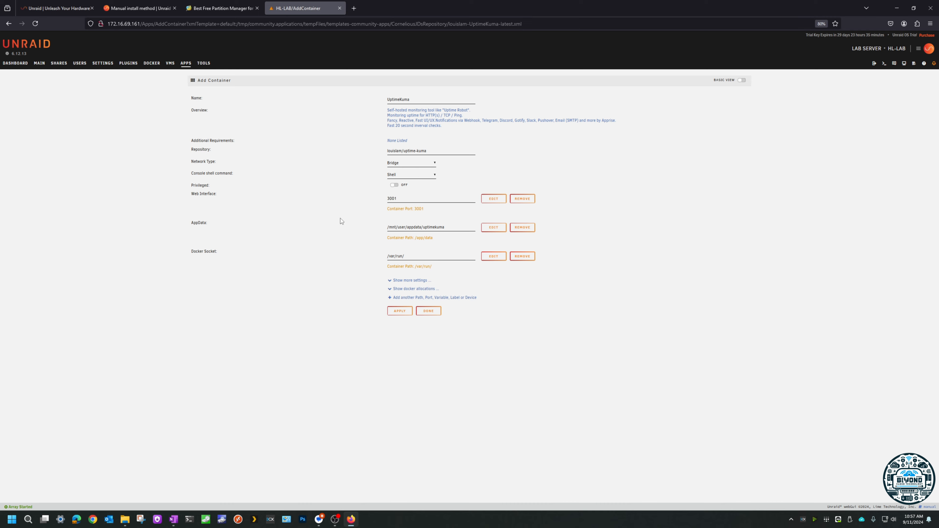
Step: Check the template's advanced settings, install the UptimeKuma container with its default values and close the app's details
left_click(742, 81)
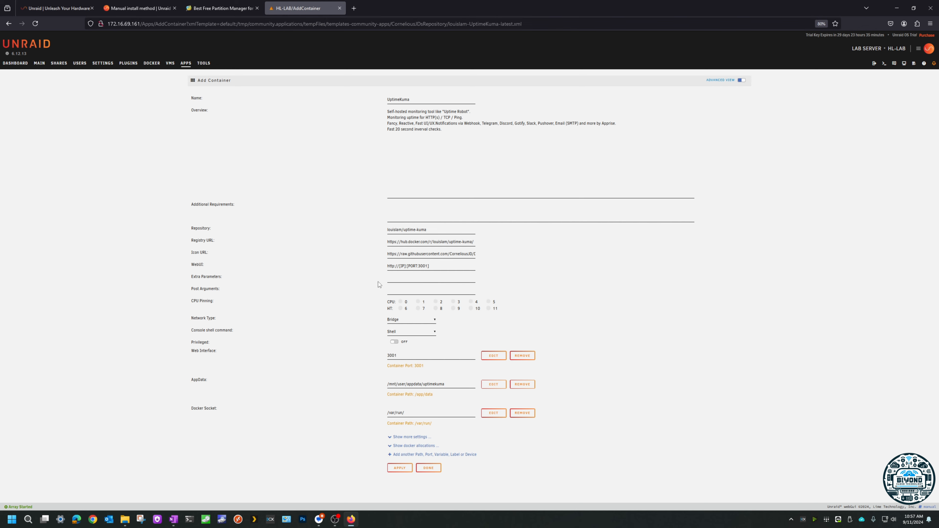
left_click(398, 276)
left_click_drag(224, 278, 193, 279)
left_click(191, 280)
triple_click(192, 277)
left_click(399, 469)
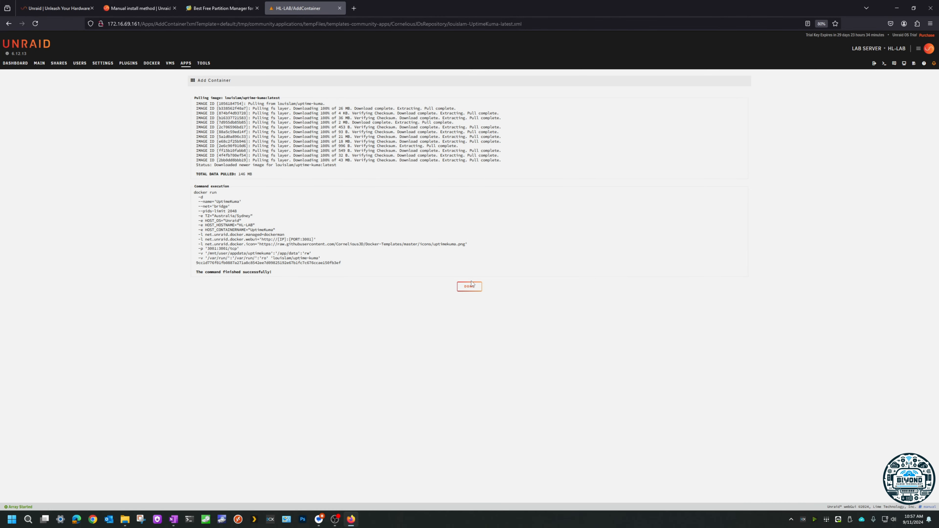
left_click(470, 287)
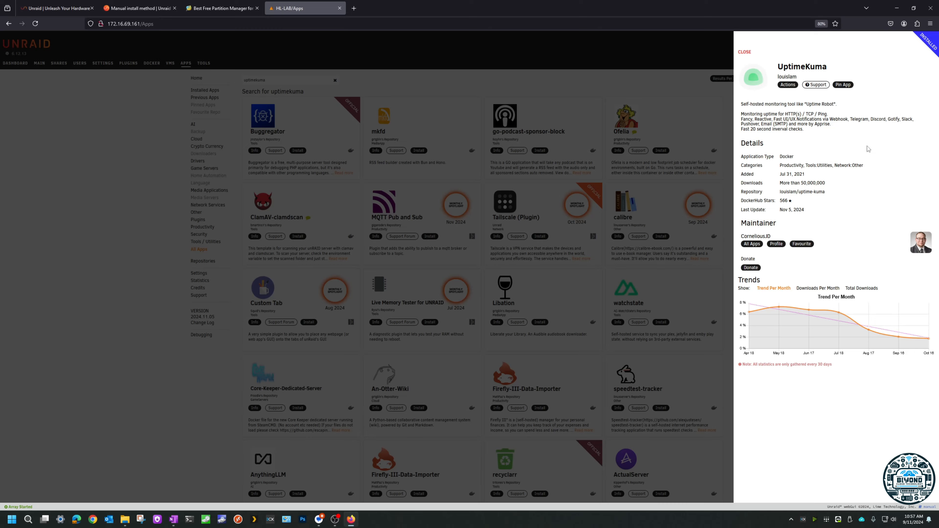
left_click(744, 52)
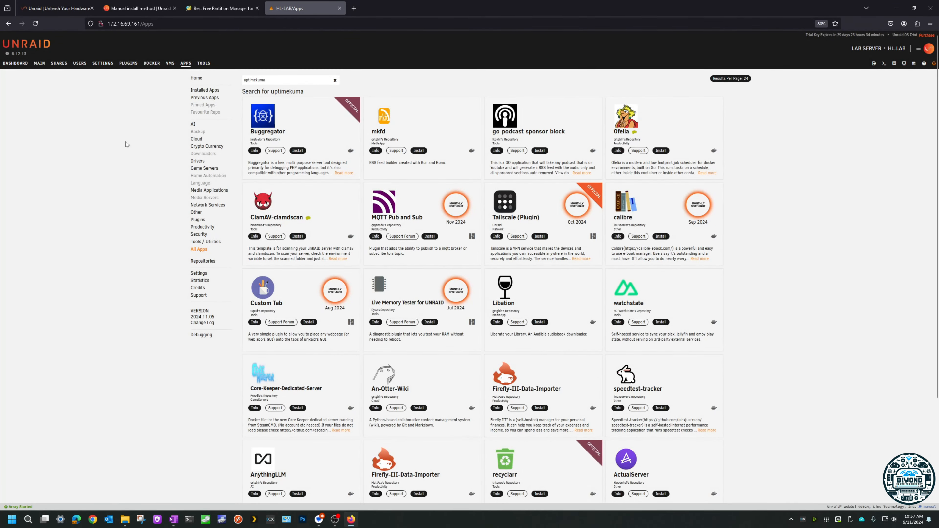
Step: Go to the Docker containers, check the plex container's available actions and launch UptimeKuma's web interface
left_click(156, 65)
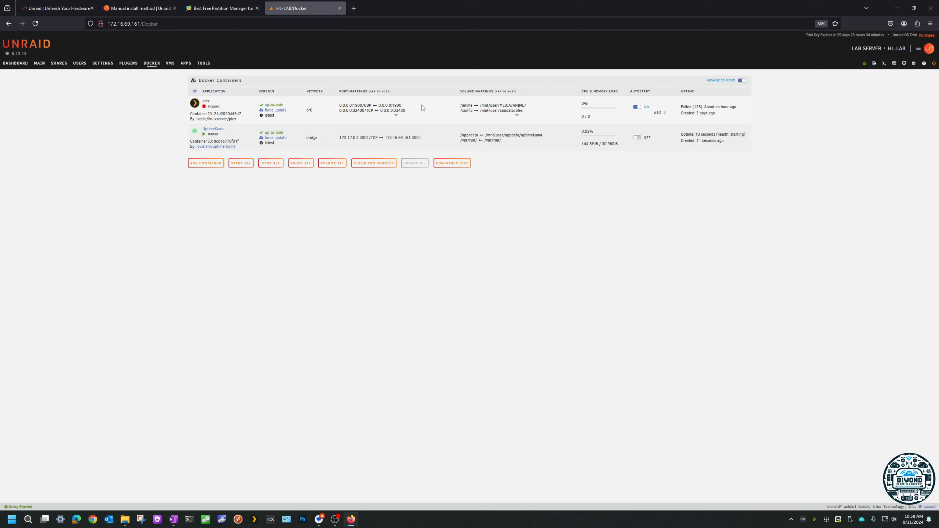
left_click(193, 105)
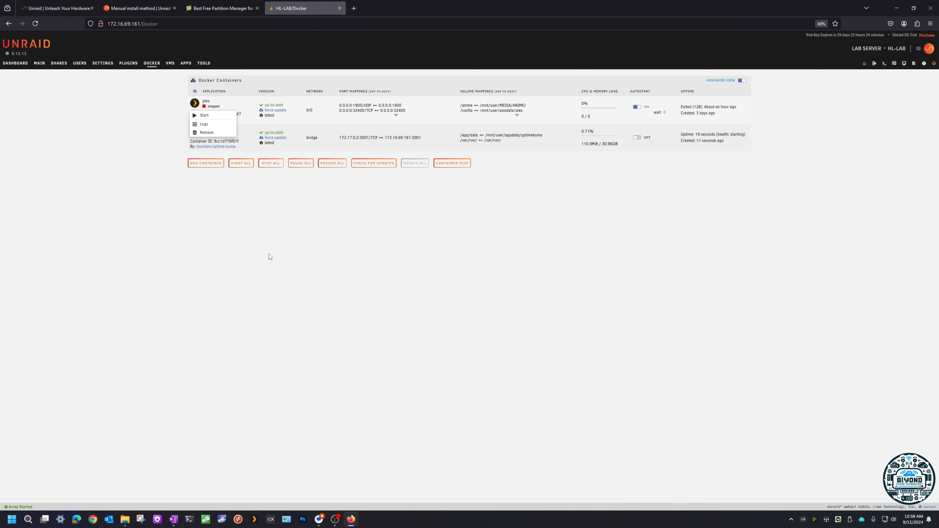
left_click(253, 104)
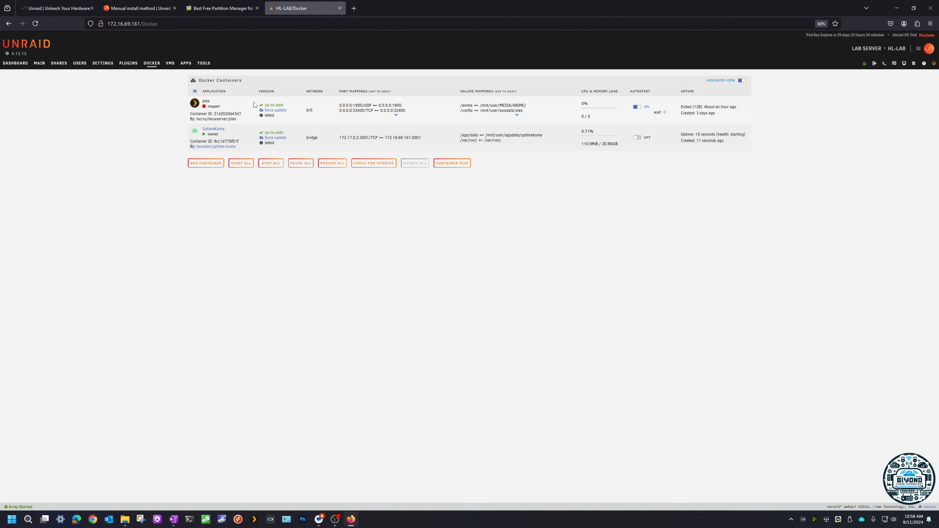
left_click(195, 131)
left_click(207, 143)
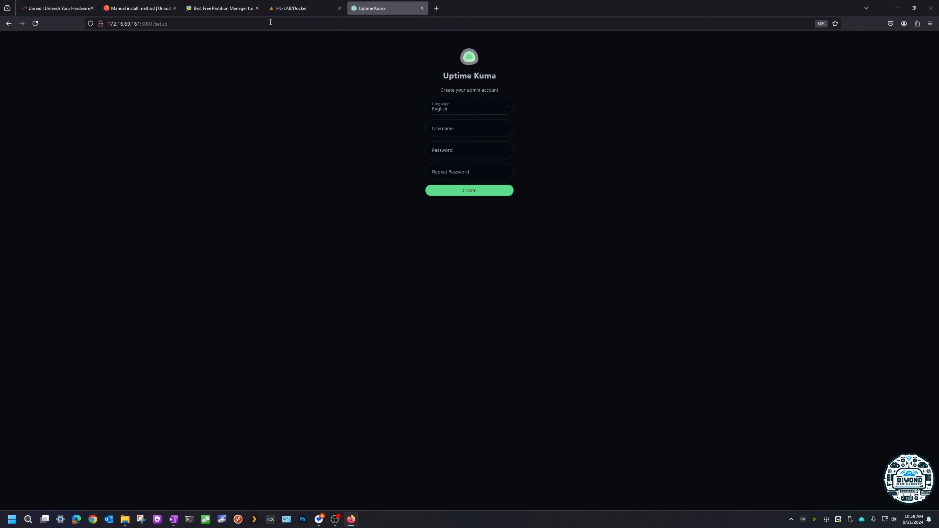
Step: Review the actions available for the UptimeKuma container and return to the Uptime Kuma setup page
left_click(292, 9)
left_click(194, 131)
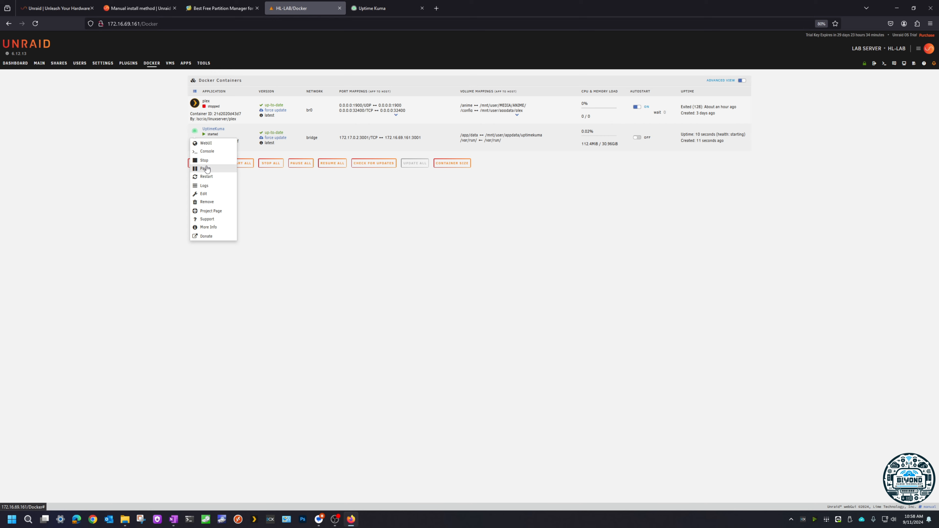
left_click(147, 185)
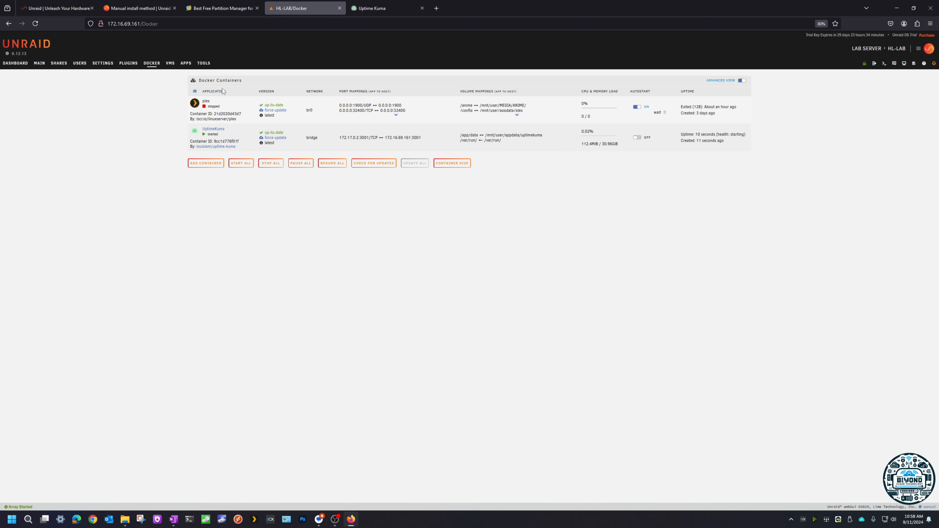
left_click(381, 8)
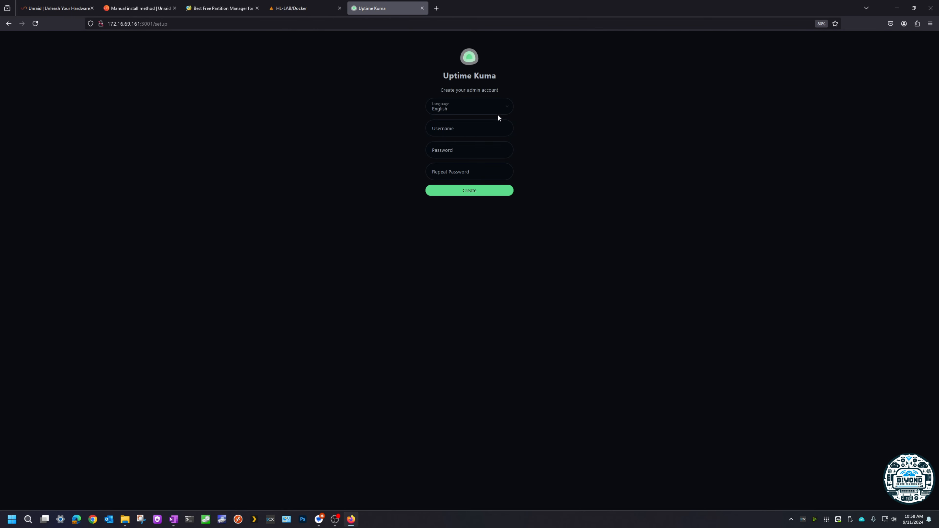
Step: Create the Uptime Kuma admin account with username tst-lab and the account password, without saving the login in the browser
key("alt+Tab")
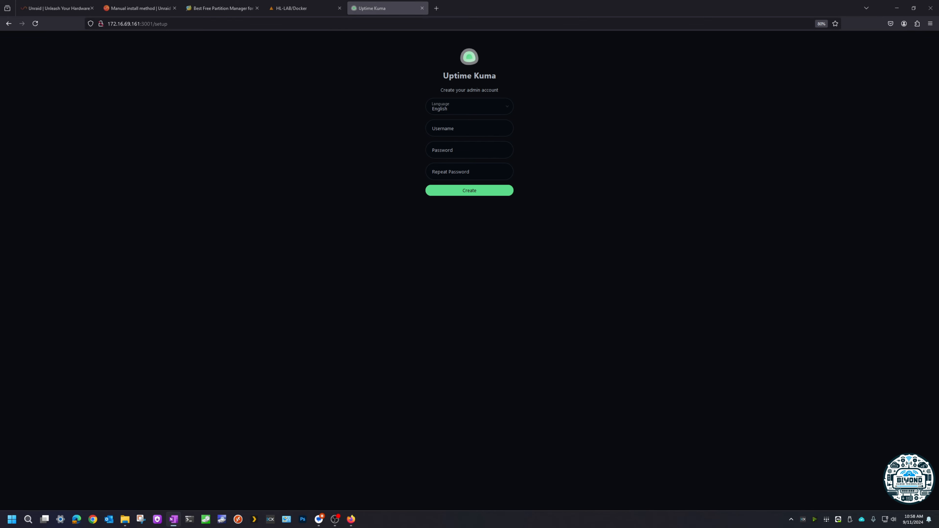
left_click(465, 130)
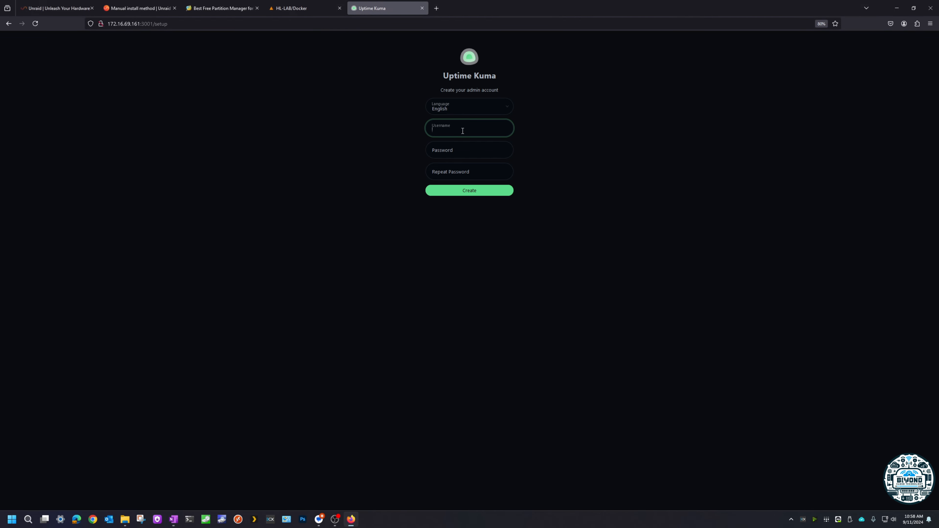
type("tst-lab")
key("alt+Tab")
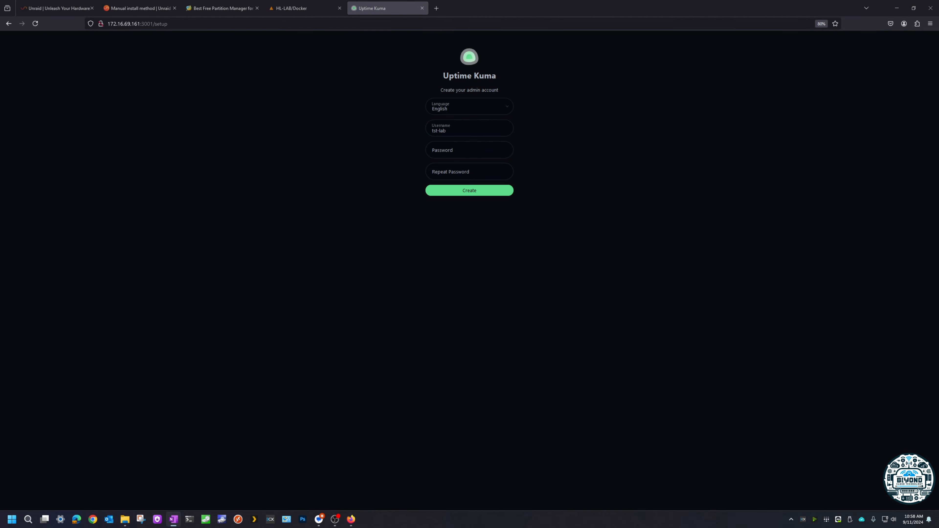
left_click(457, 151)
key("ctrl+v")
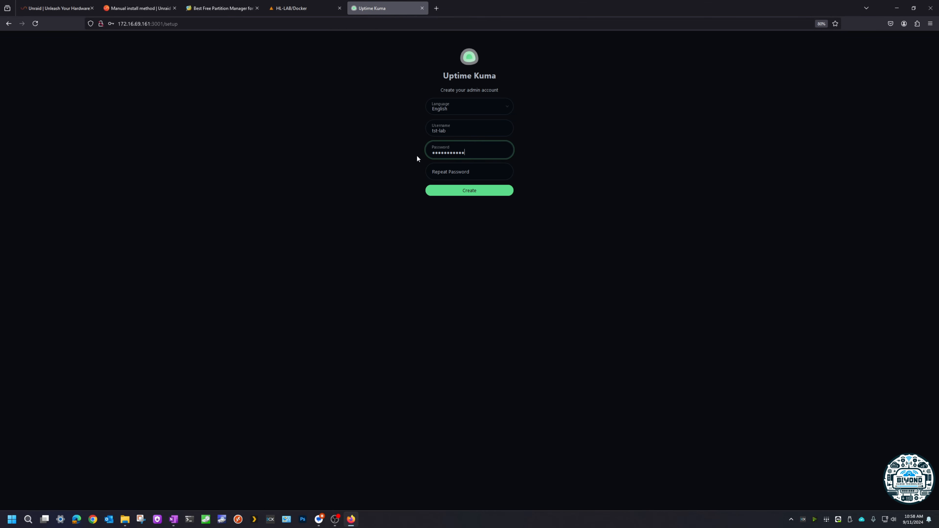
left_click(440, 175)
key("ctrl+v")
left_click(444, 191)
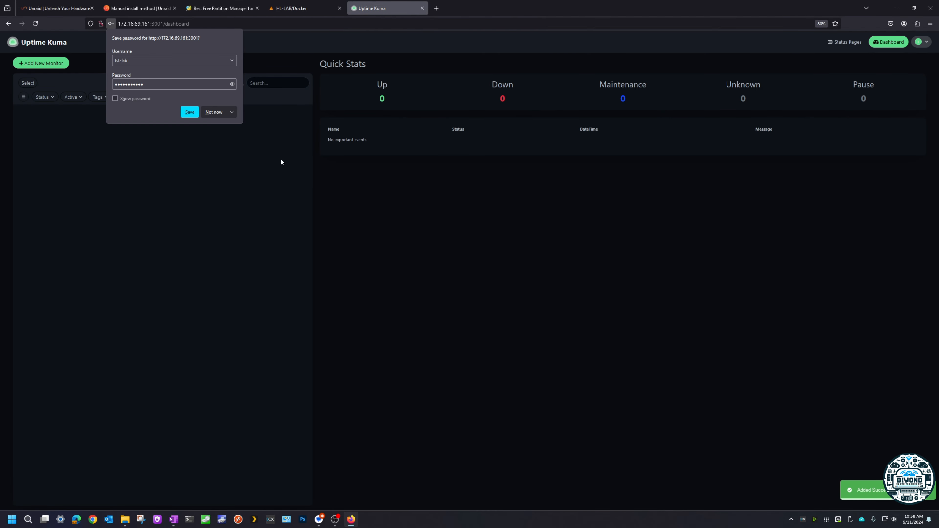
left_click(213, 112)
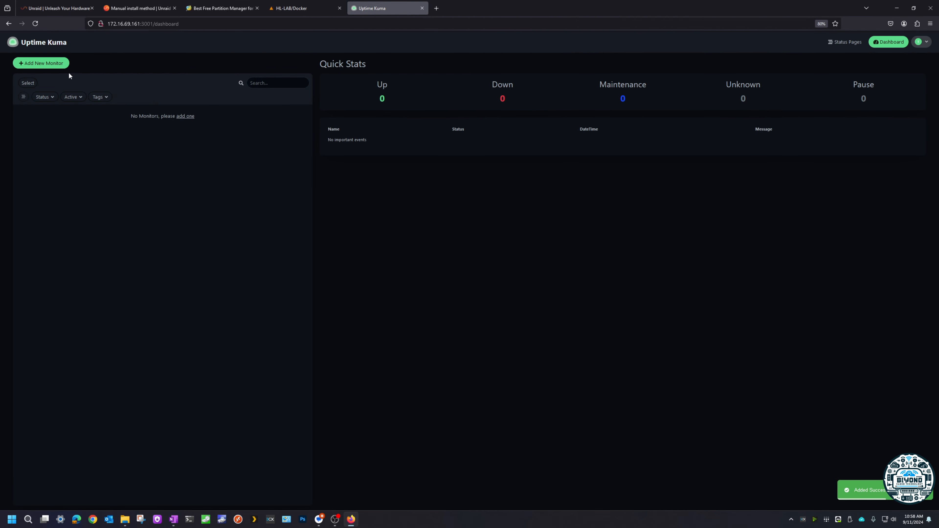
left_click(42, 63)
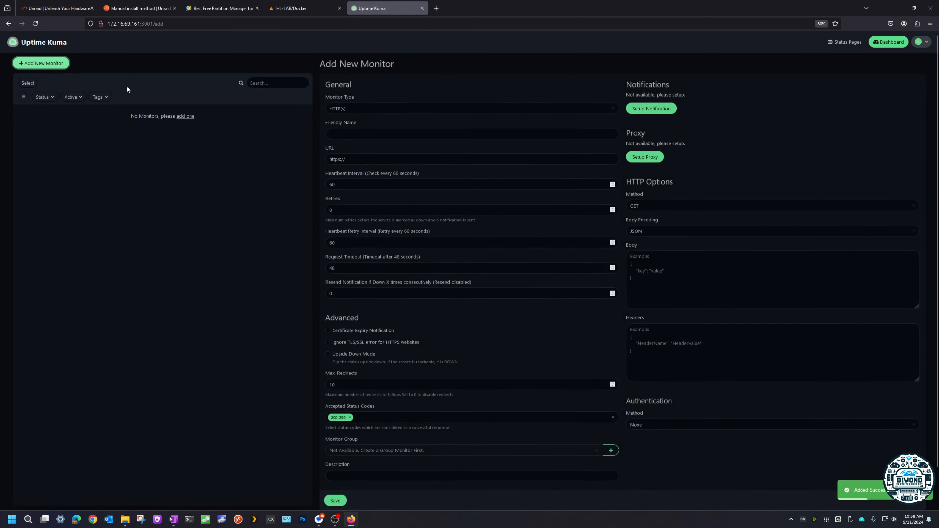
left_click(381, 135)
type("GOOGLE")
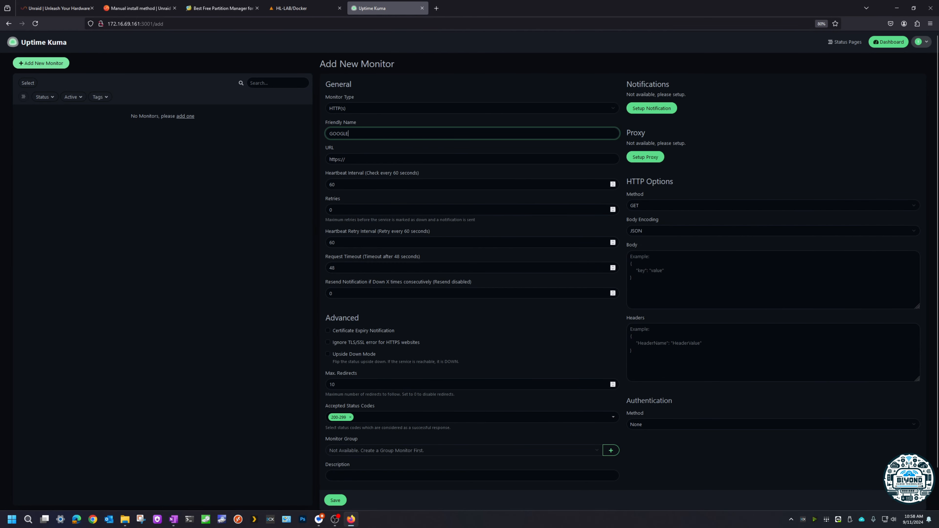
key("Tab")
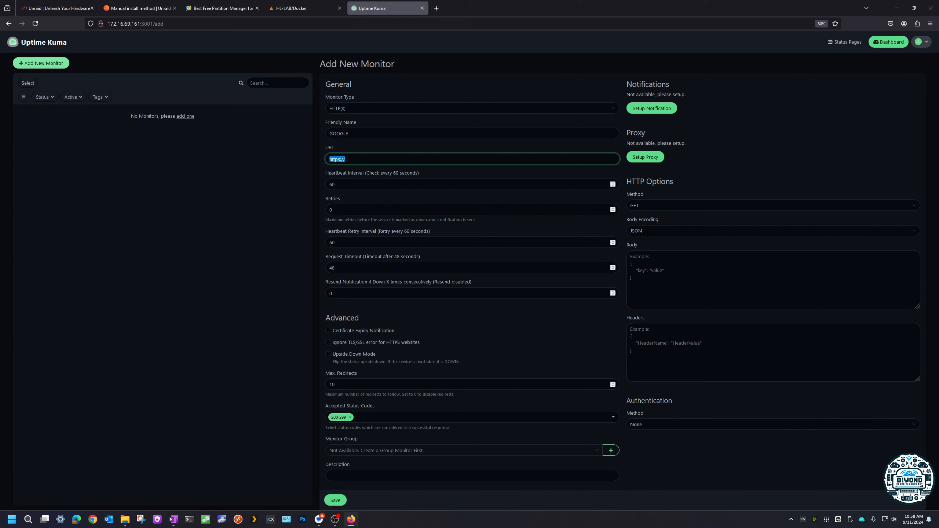
key("Right")
type("WW")
key("BackSpace")
key("BackSpace")
key("Caps_Lock")
type("www")
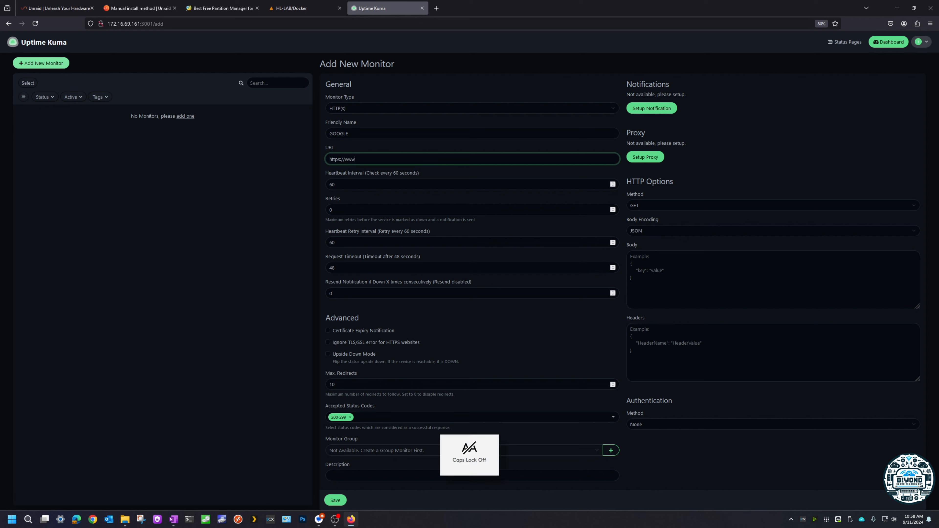
type(".google.com.au")
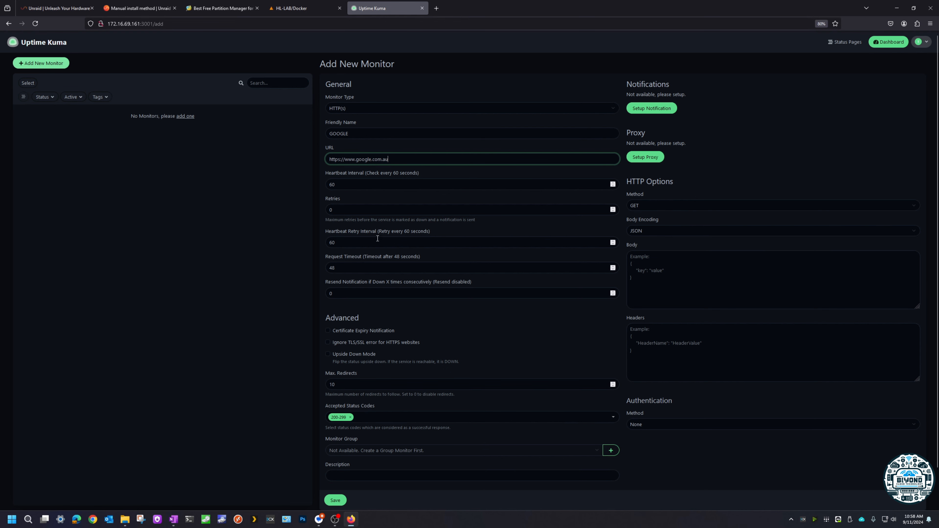
Step: Enable certificate expiry notification and ignoring of TLS/SSL errors for the GOOGLE monitor, and save it
scroll(426, 360, "down", 2)
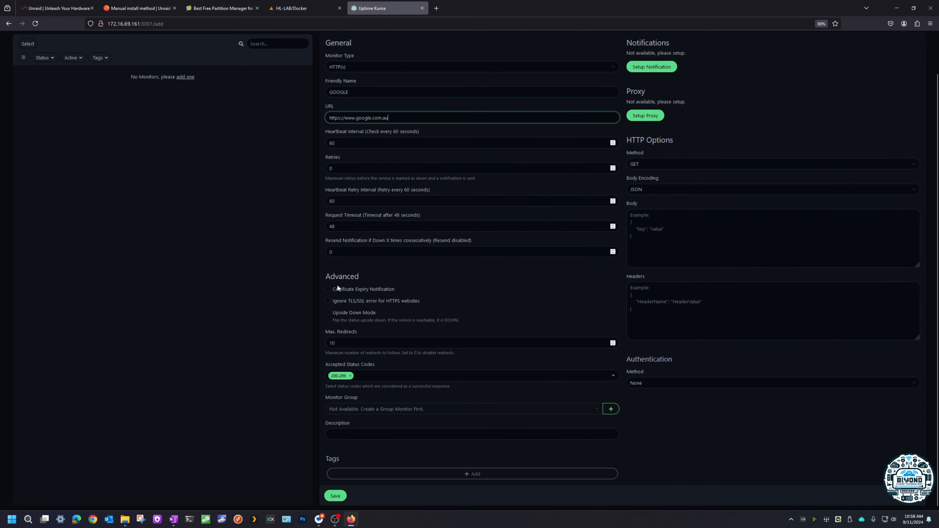
left_click(328, 289)
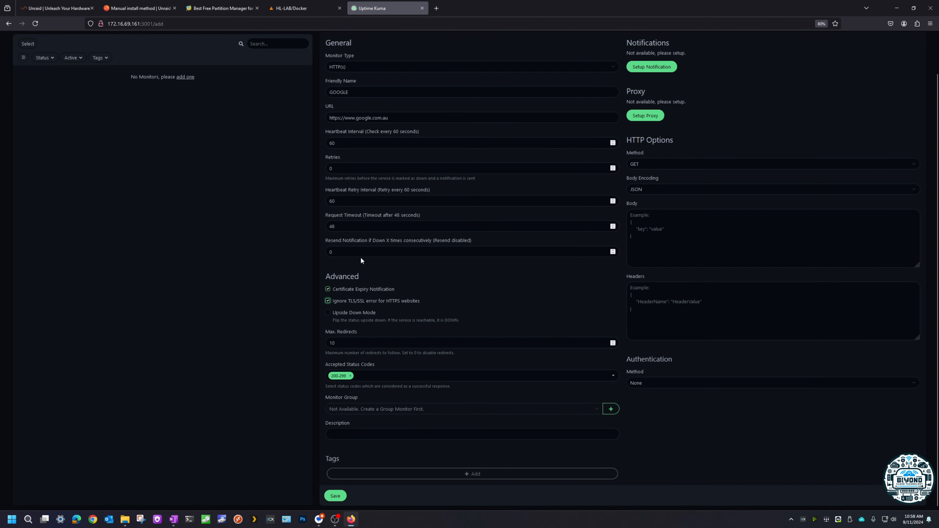
left_click(335, 496)
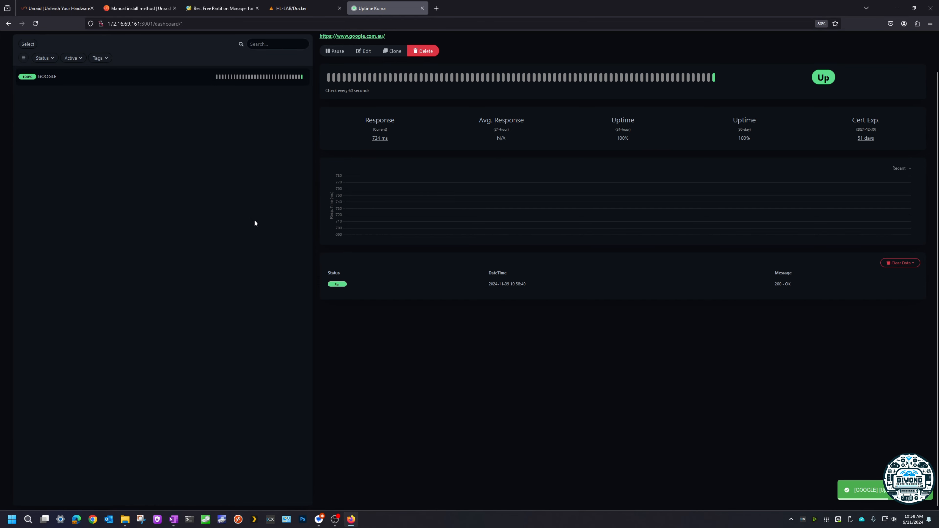
Step: Return to Unraid's Docker containers and remove the plex container together with its image
left_click(295, 9)
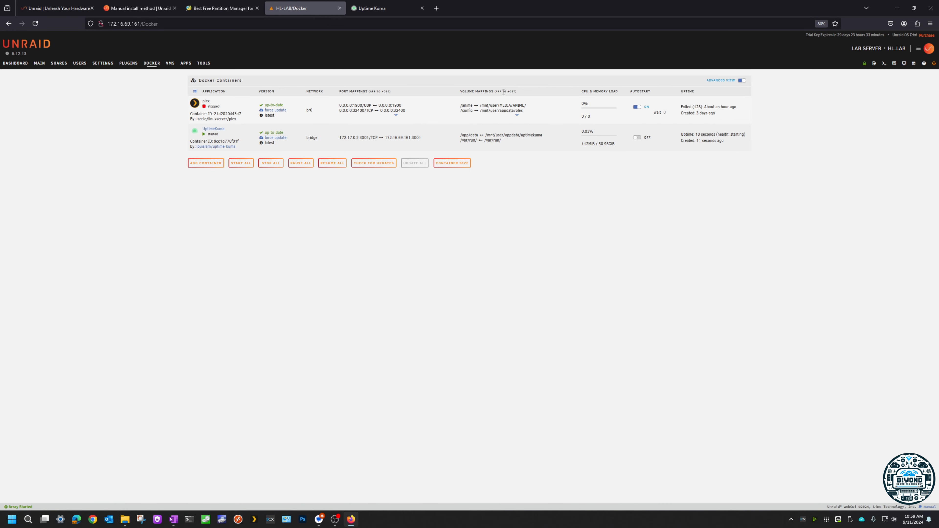
left_click(195, 103)
left_click(210, 130)
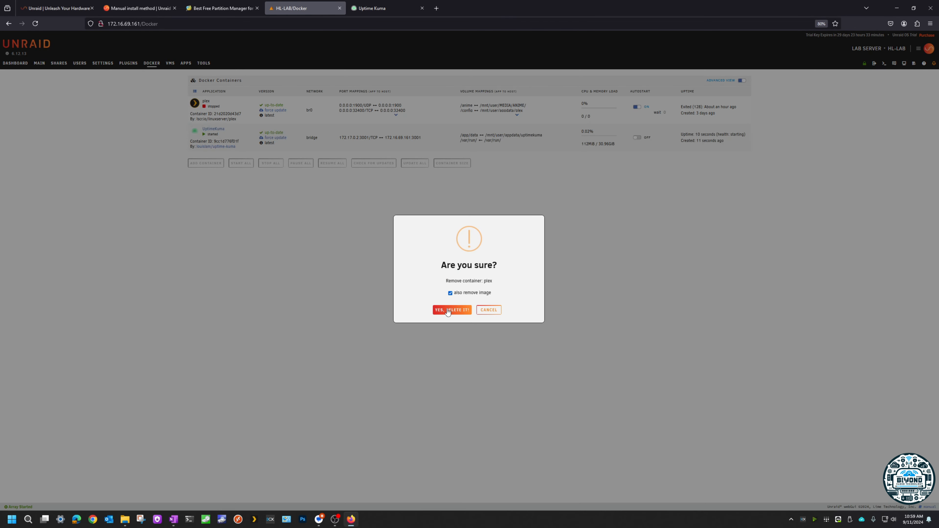
left_click(460, 310)
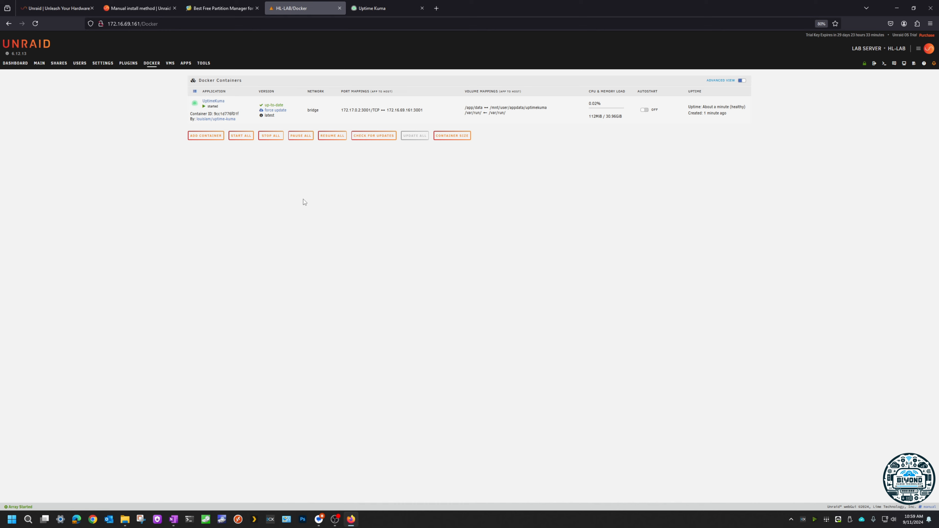
Step: View the saved UptimeKuma user template in a new container form and return to the Docker containers without applying it
left_click(203, 136)
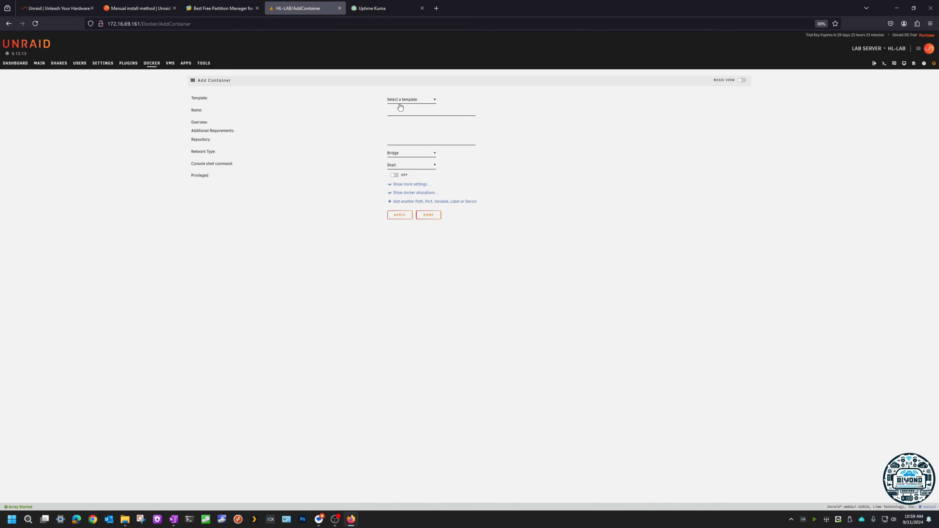
left_click(412, 100)
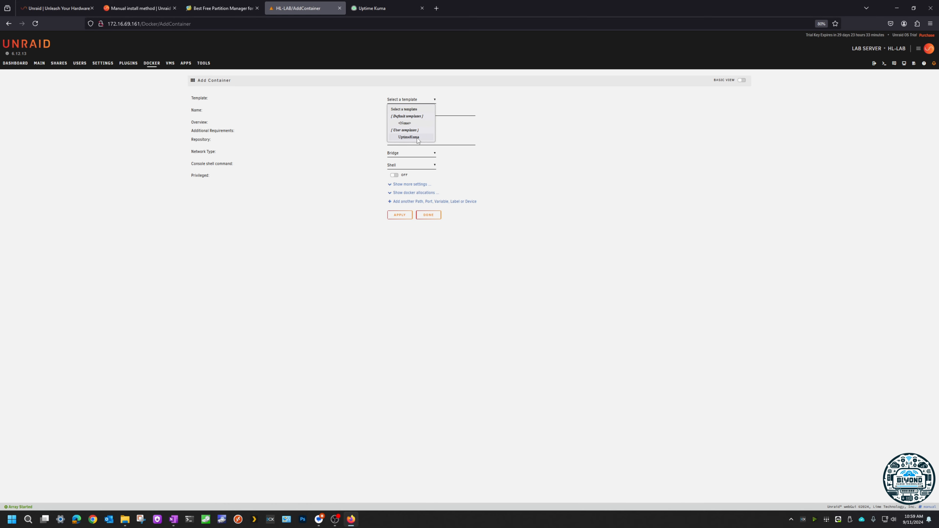
left_click(409, 137)
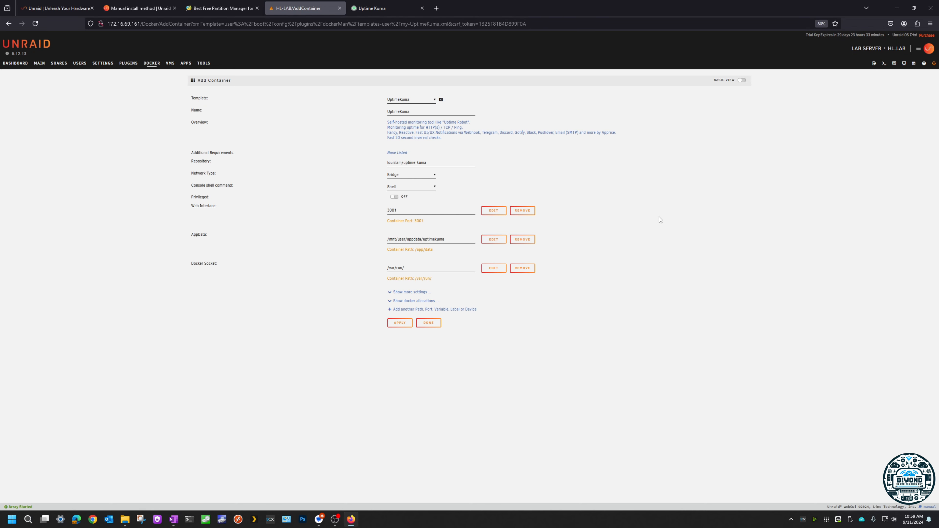
left_click(149, 65)
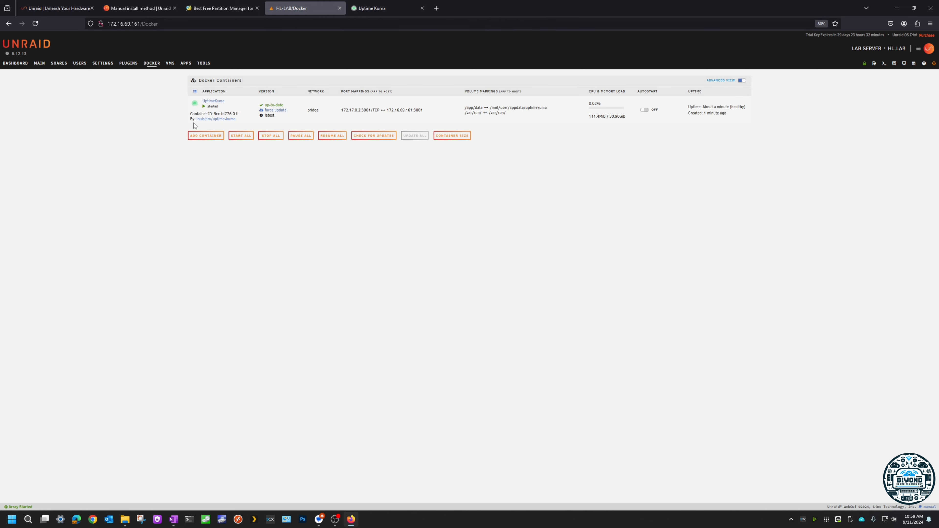
Step: Edit the UptimeKuma container, compare its web address in the Uptime Kuma tab, and set its network type to Custom : br0
left_click(195, 103)
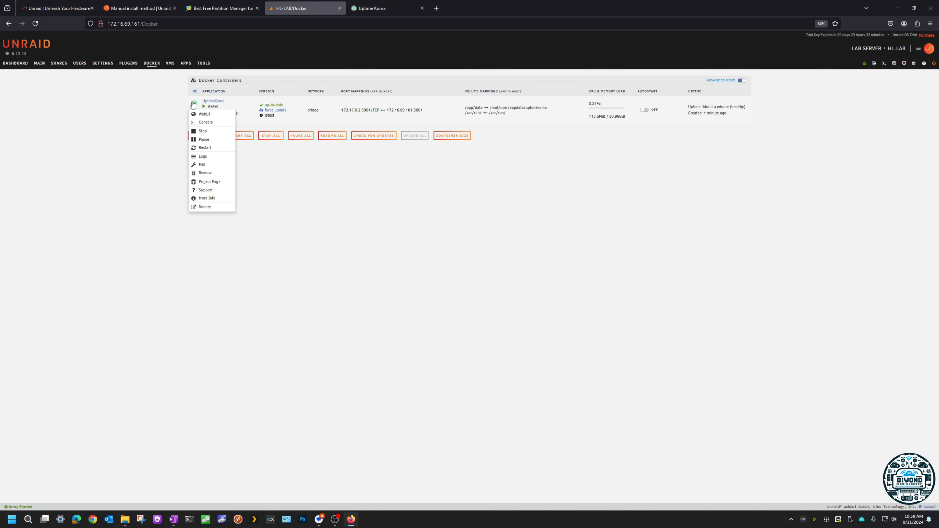
left_click(202, 165)
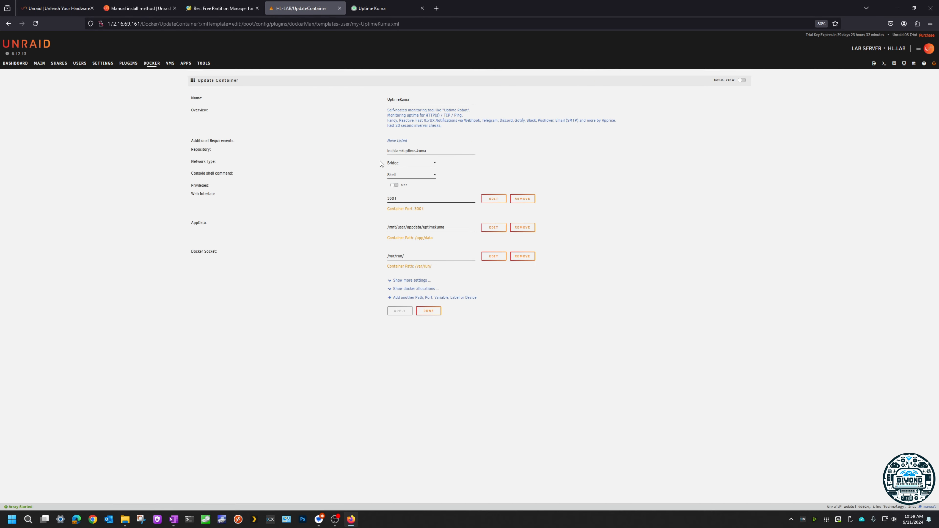
left_click(403, 163)
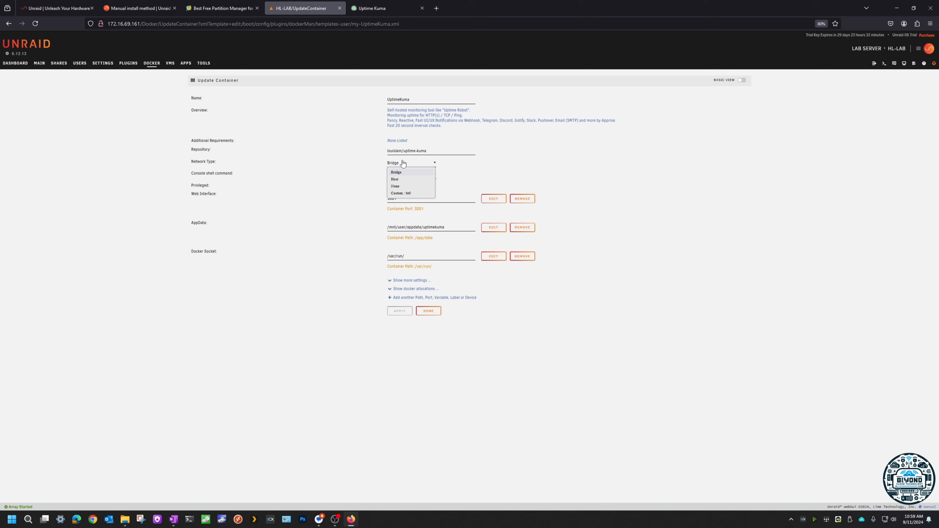
left_click(143, 23)
key("ctrl+Tab")
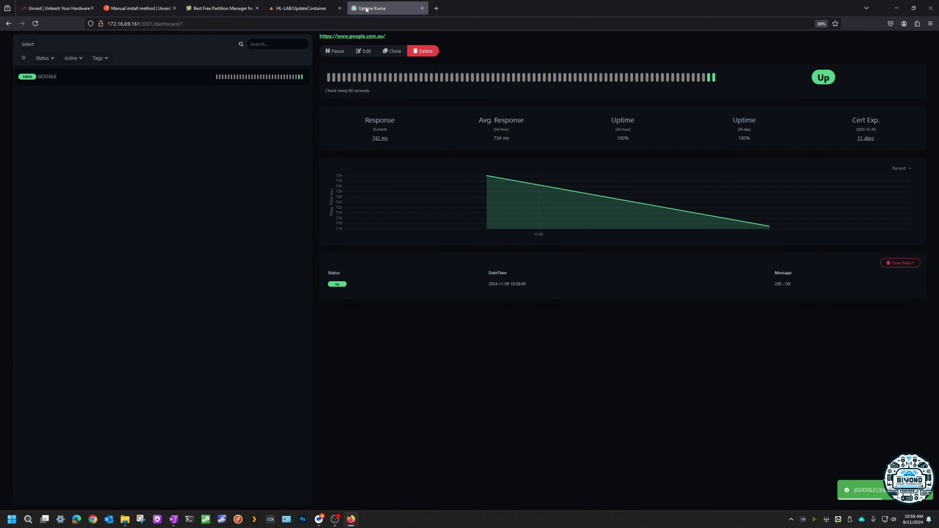
left_click_drag(134, 24, 148, 24)
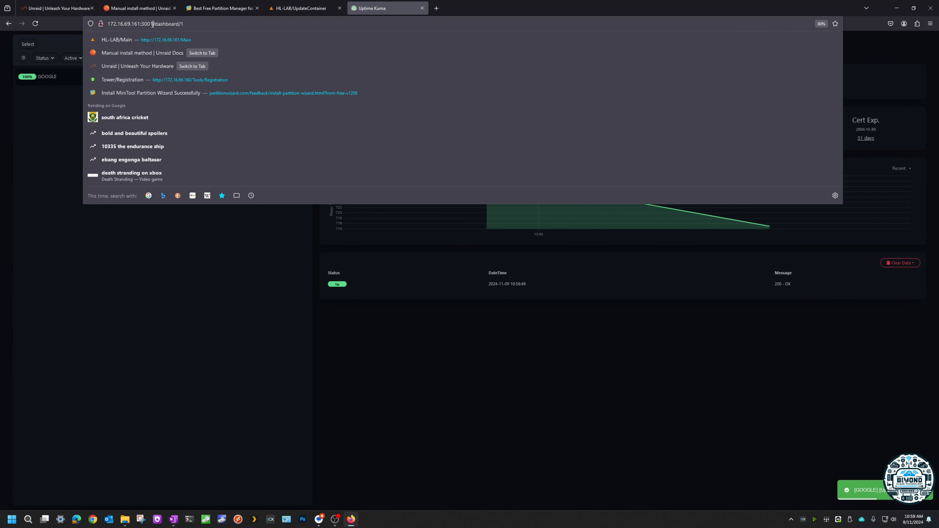
left_click(301, 8)
left_click(404, 169)
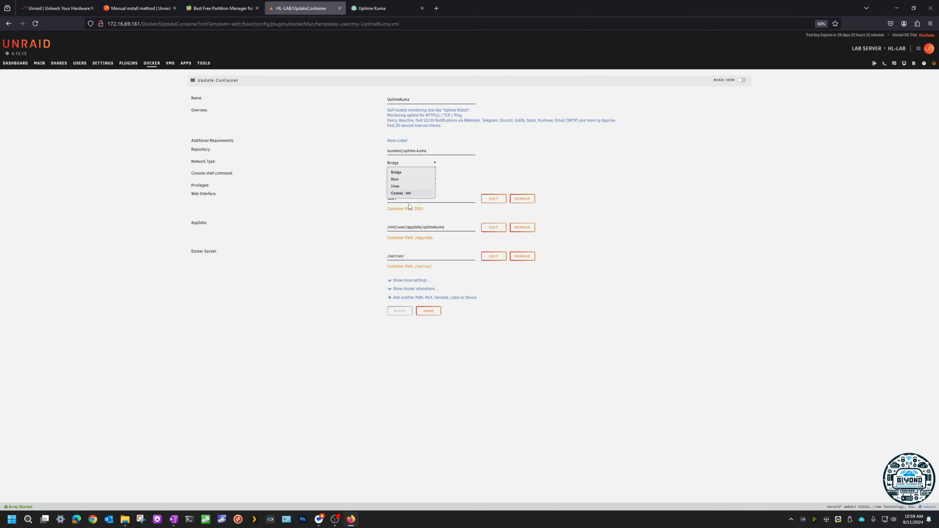
left_click(406, 194)
Step: Give the UptimeKuma container the fixed IP address 172.16.69.200, apply the change and return to the Docker containers
left_click(415, 175)
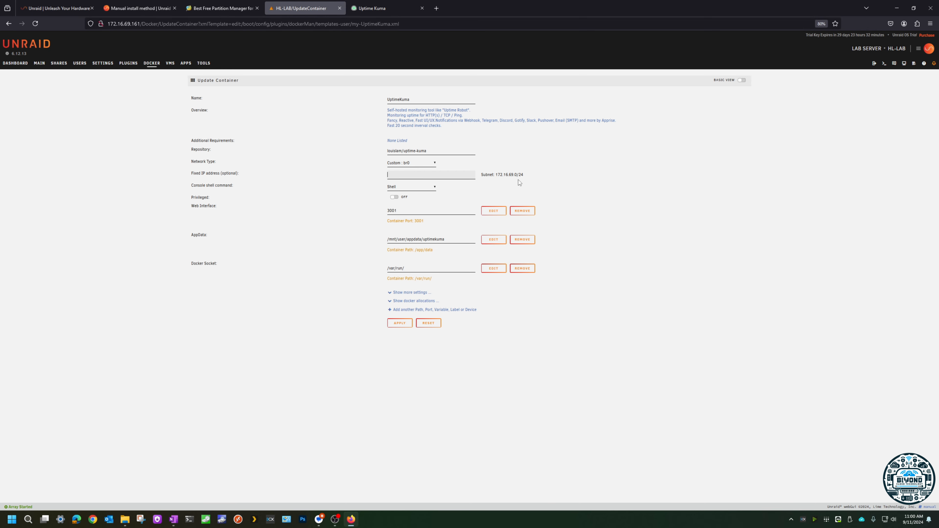
left_click_drag(517, 176, 496, 178)
key("ctrl+c")
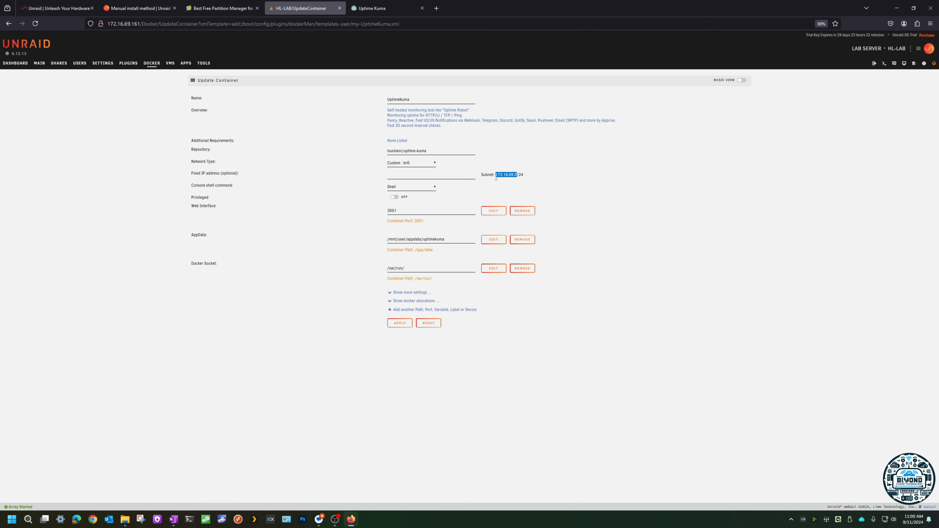
left_click(446, 174)
key("ctrl+v")
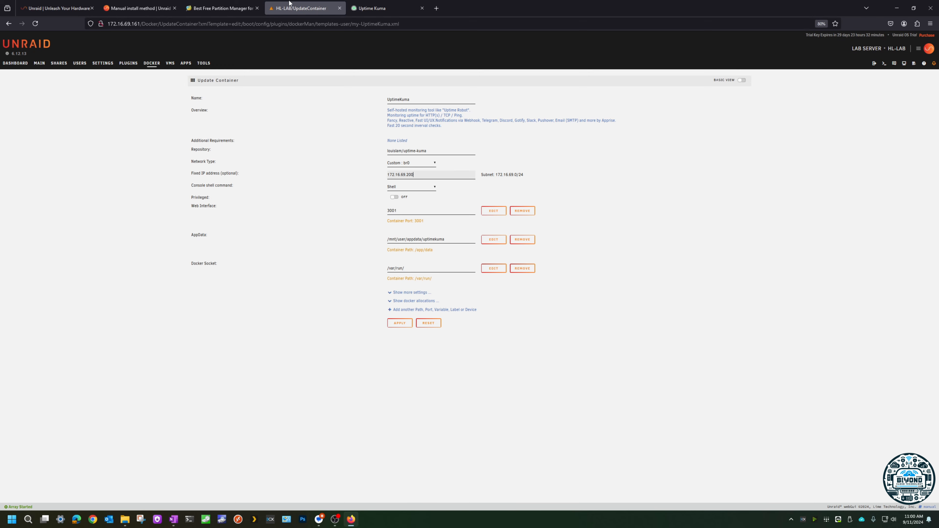
left_click(400, 323)
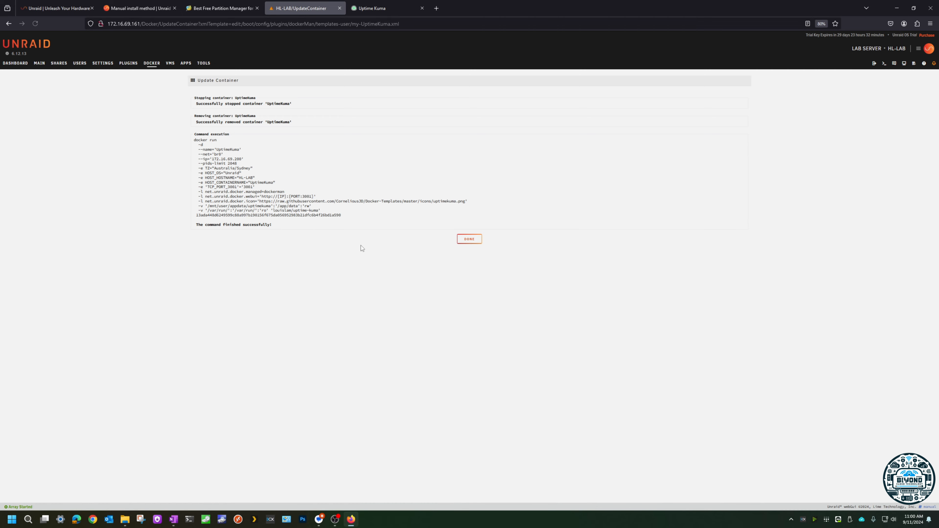
left_click(475, 243)
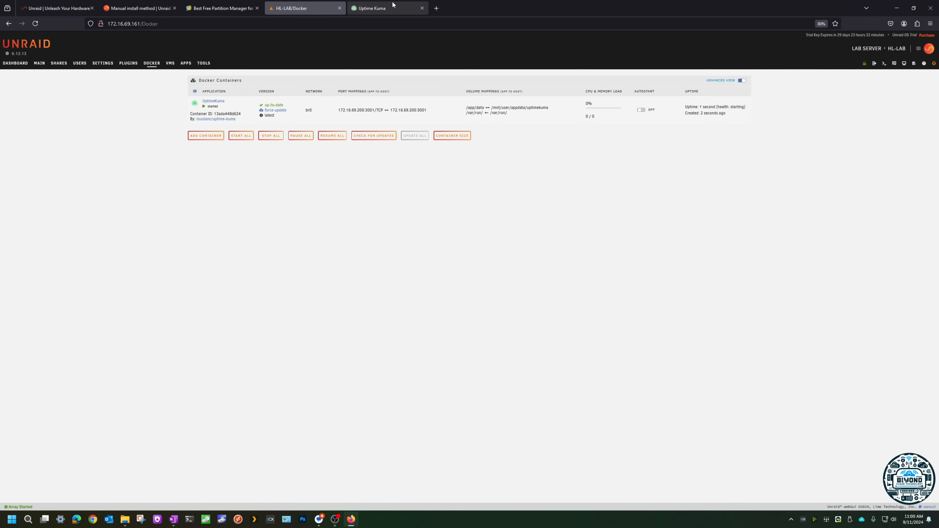
Step: Close the old Uptime Kuma tab and open the UptimeKuma container's WebUI at its new address
left_click(413, 8)
left_click(422, 7)
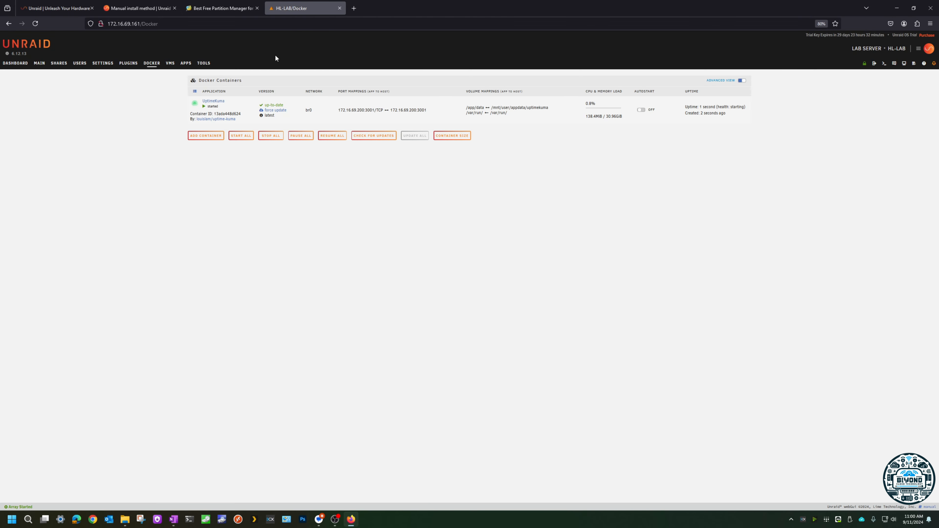
left_click(195, 103)
left_click(207, 121)
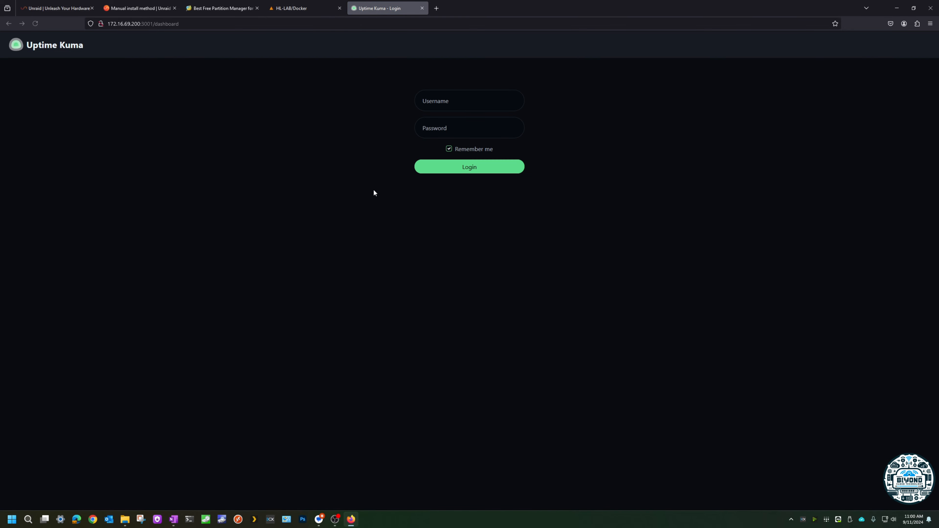
Step: Log in to Uptime Kuma with the username tst-lab and the account password
left_click(461, 96)
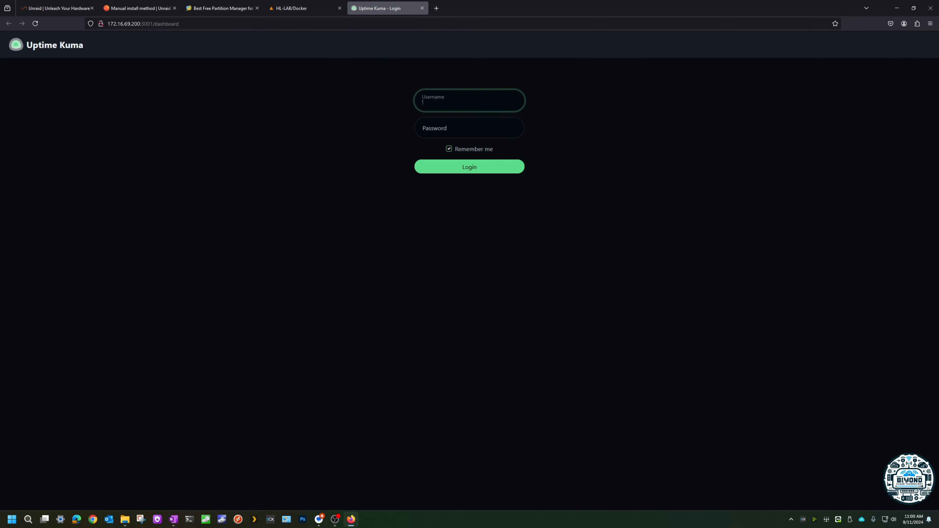
key("alt+Tab")
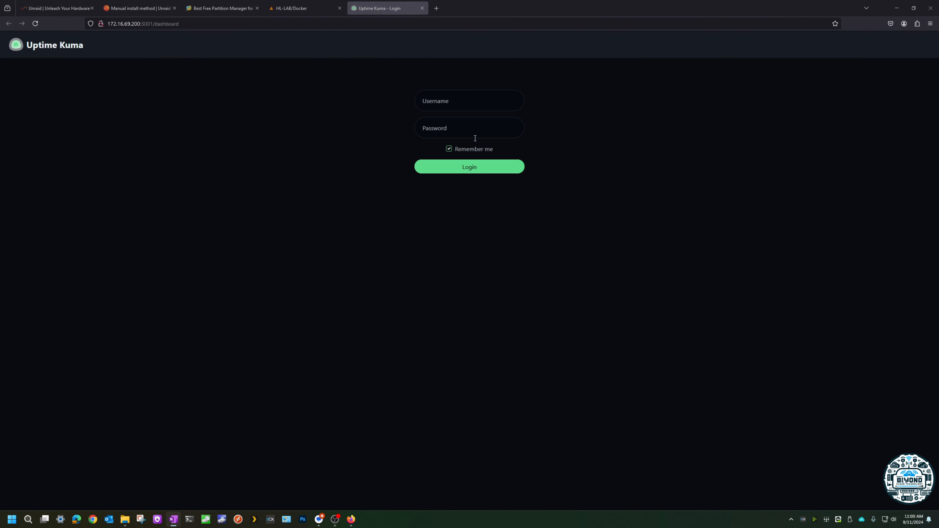
left_click(477, 105)
type("tst-lab")
key("alt+Tab")
left_click(477, 132)
key("ctrl+v")
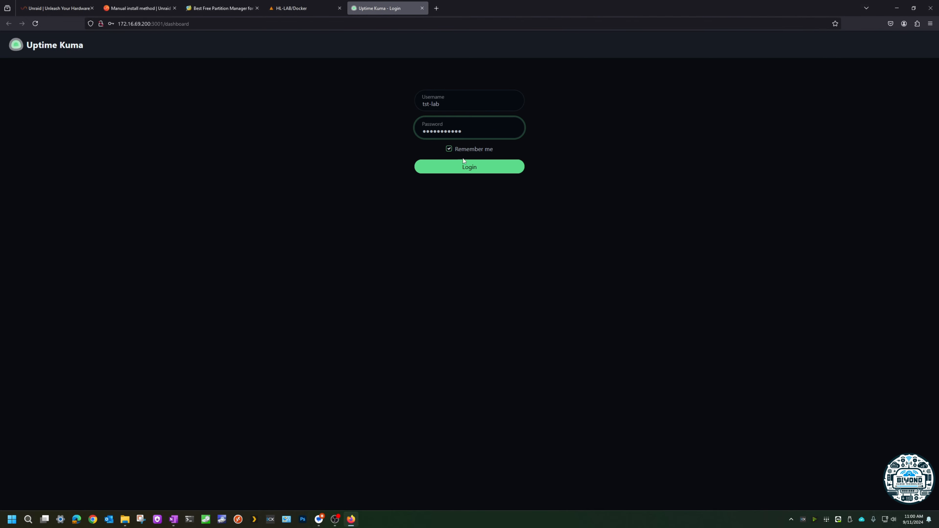
left_click(431, 166)
left_click(214, 112)
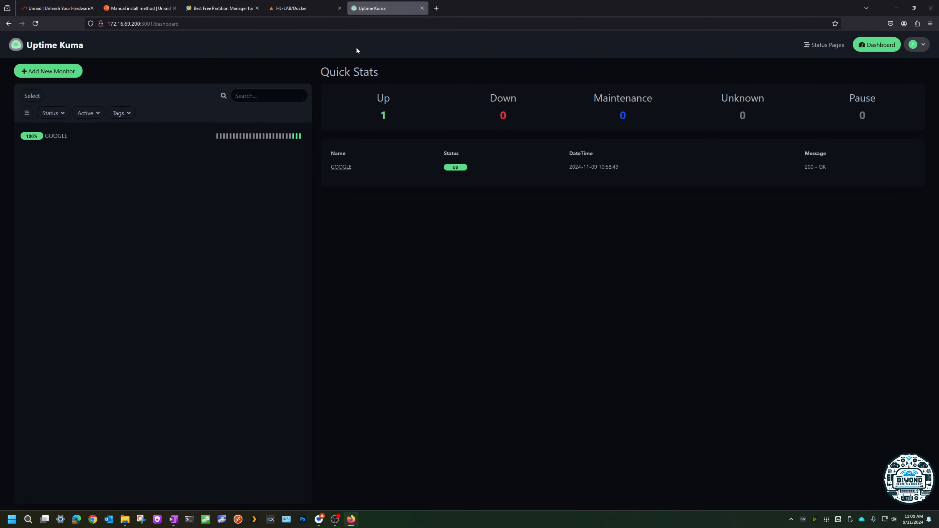
Step: Close the Uptime Kuma tab and go back to Unraid's Dashboard
left_click(307, 9)
left_click(372, 7)
left_click(422, 8)
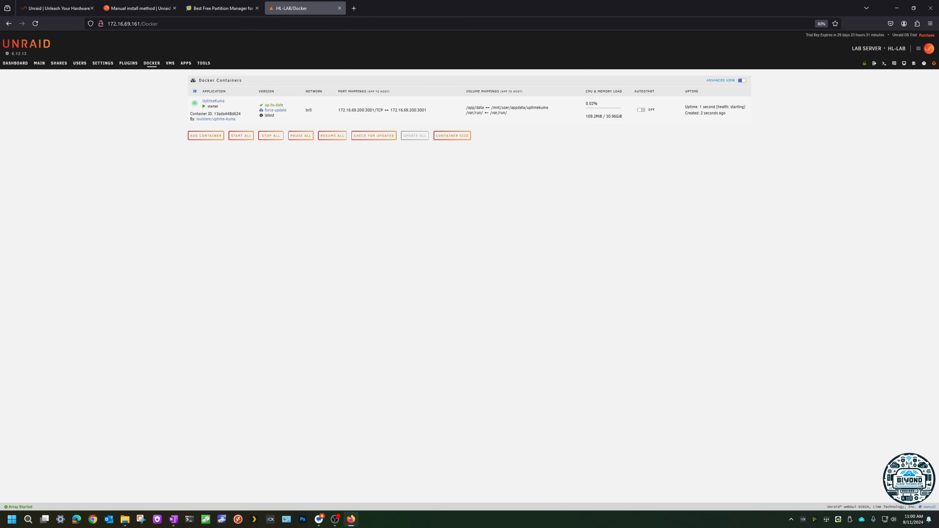
left_click(15, 63)
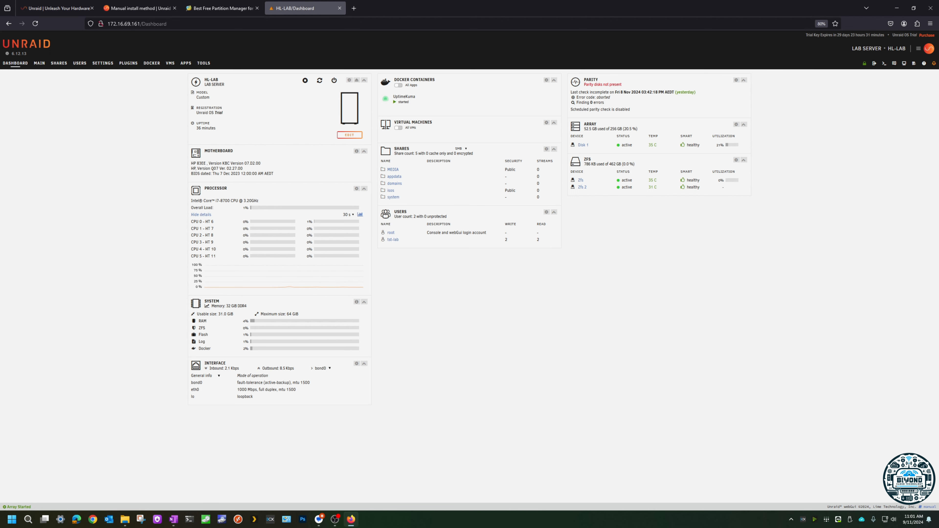
Step: Open the Management Access settings, look over the Use UPnP options and select Yes for Use SSL/TLS
left_click(102, 62)
left_click(372, 110)
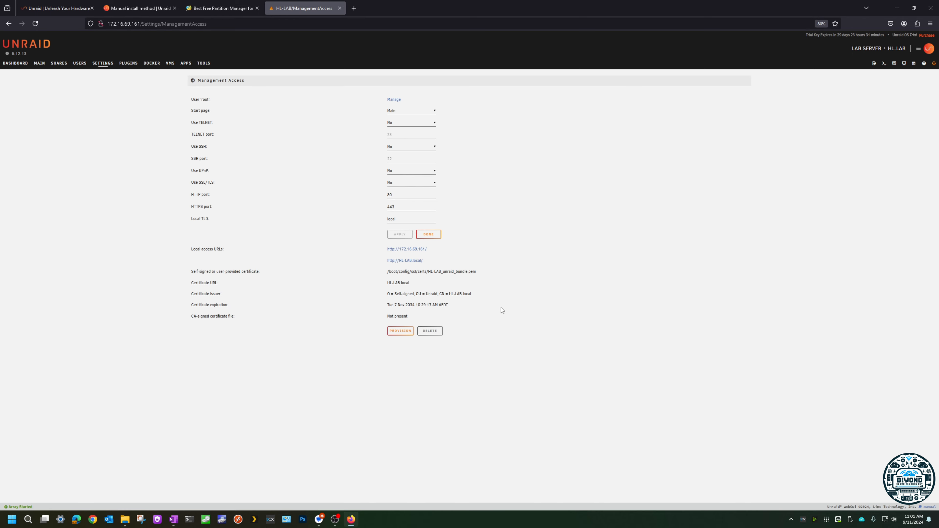
key("alt+Tab")
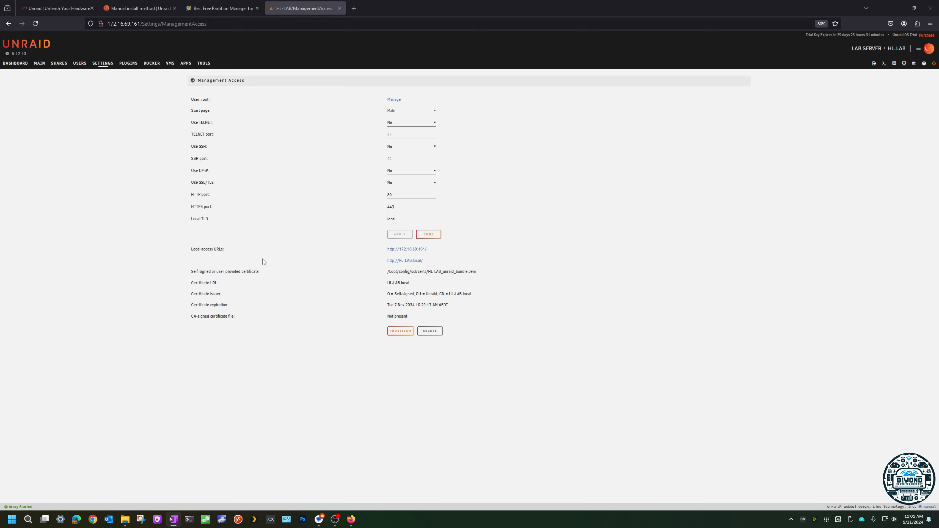
left_click(414, 184)
left_click(405, 200)
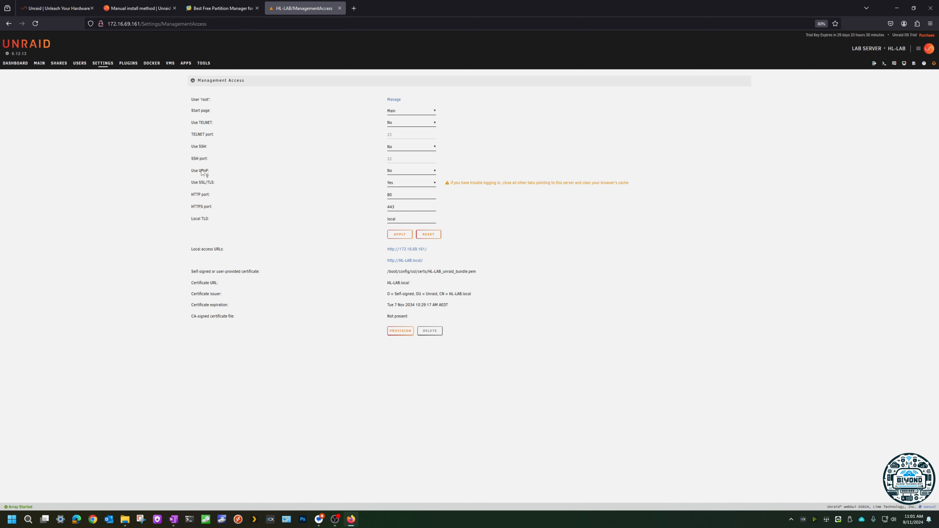
left_click(419, 171)
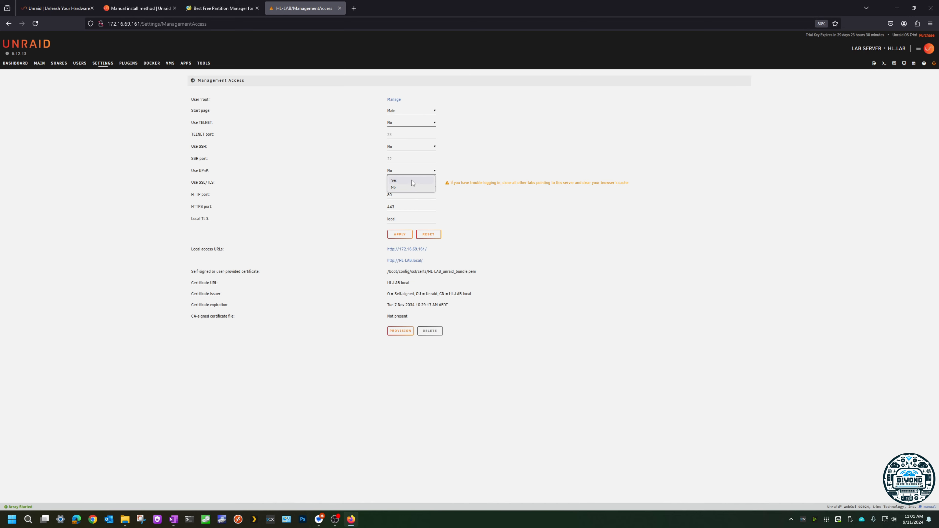
left_click(496, 178)
left_click(400, 183)
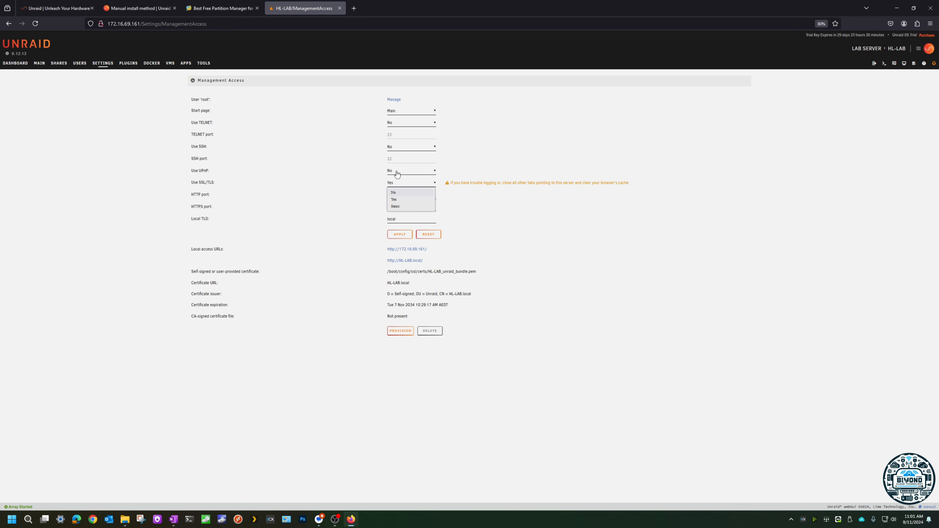
left_click(401, 201)
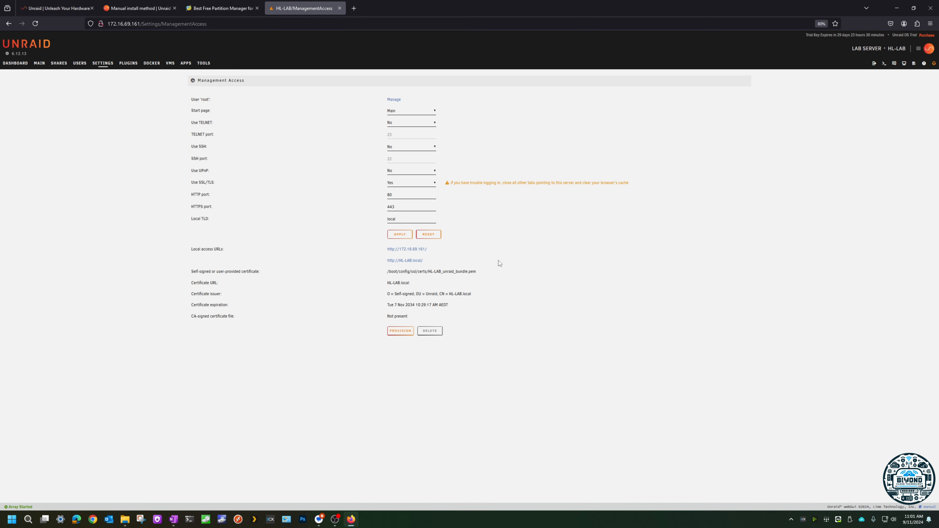
Step: View the server's licence and account menu, and return to the Settings overview without applying the Management Access changes
left_click(919, 48)
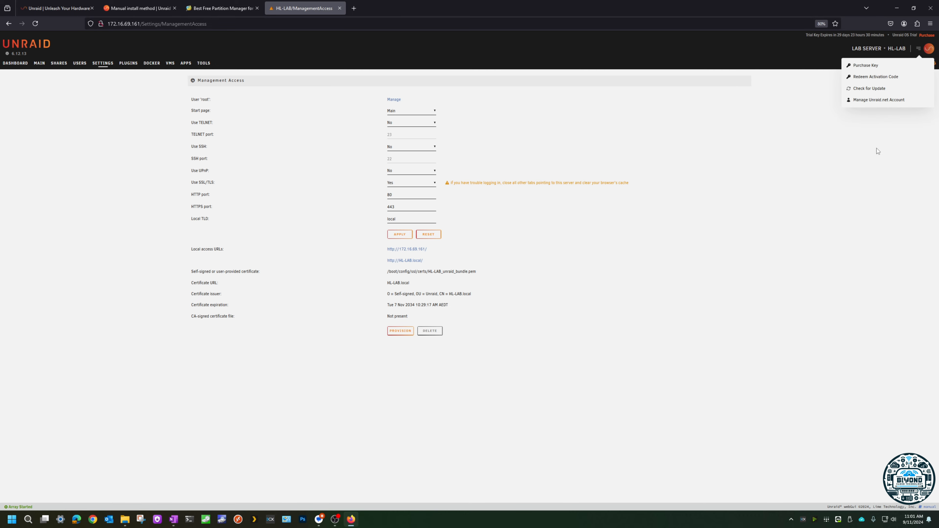
left_click(820, 236)
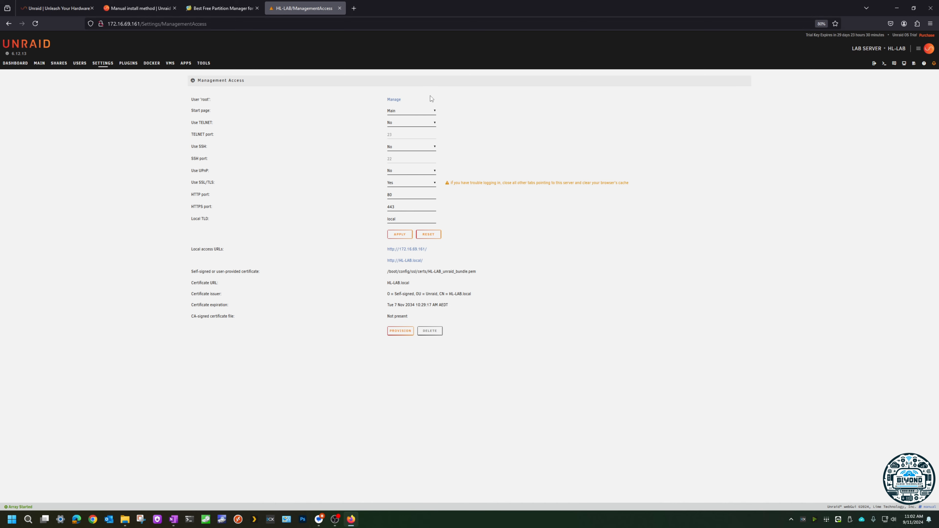
left_click(99, 63)
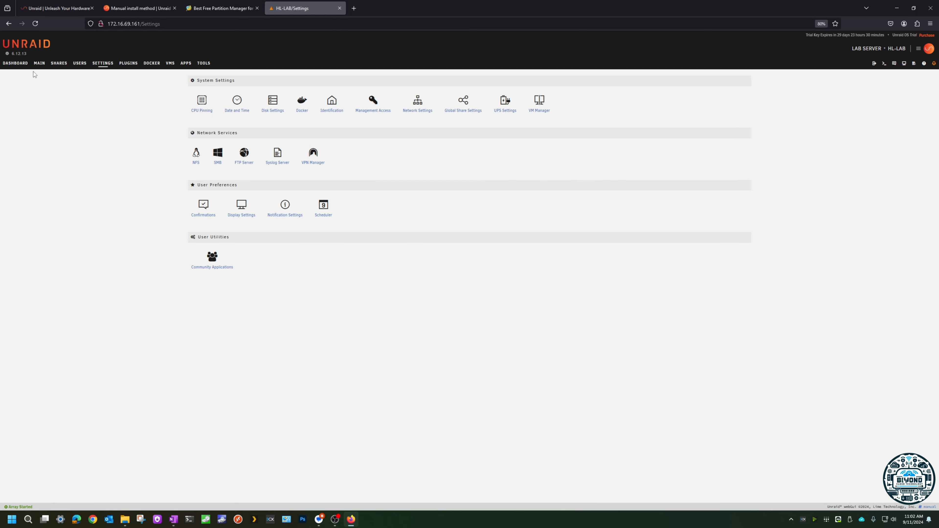
Step: Review the Dashboard, Main, Shares, Users, Settings, Plugins and Apps pages, and return to the Dashboard
left_click(15, 63)
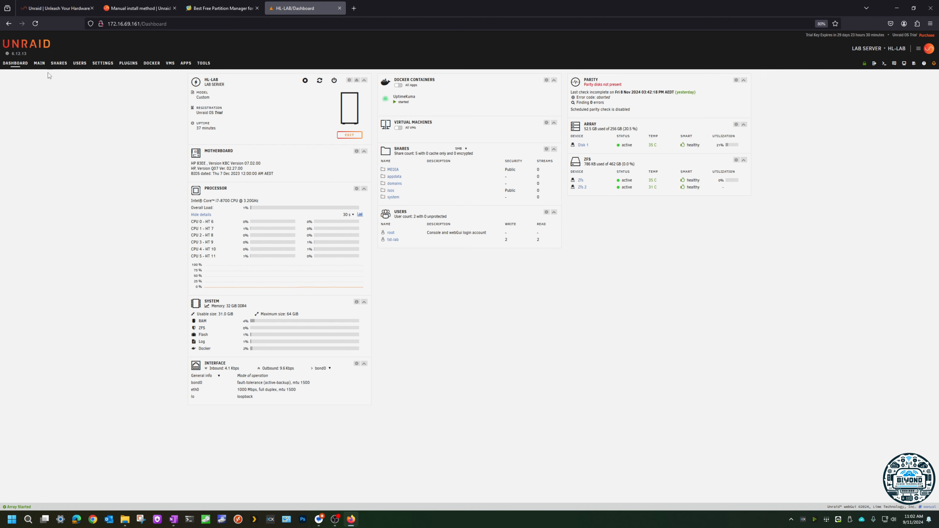
left_click(39, 63)
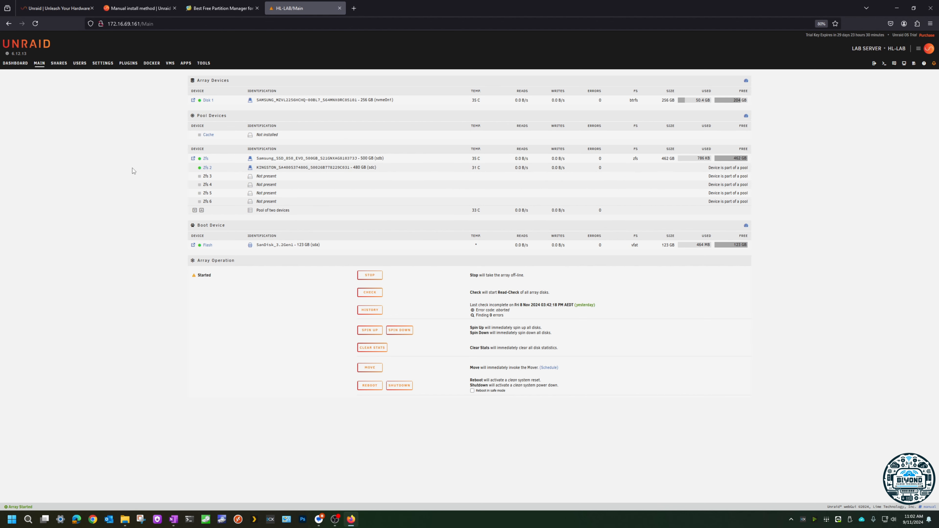
left_click(58, 63)
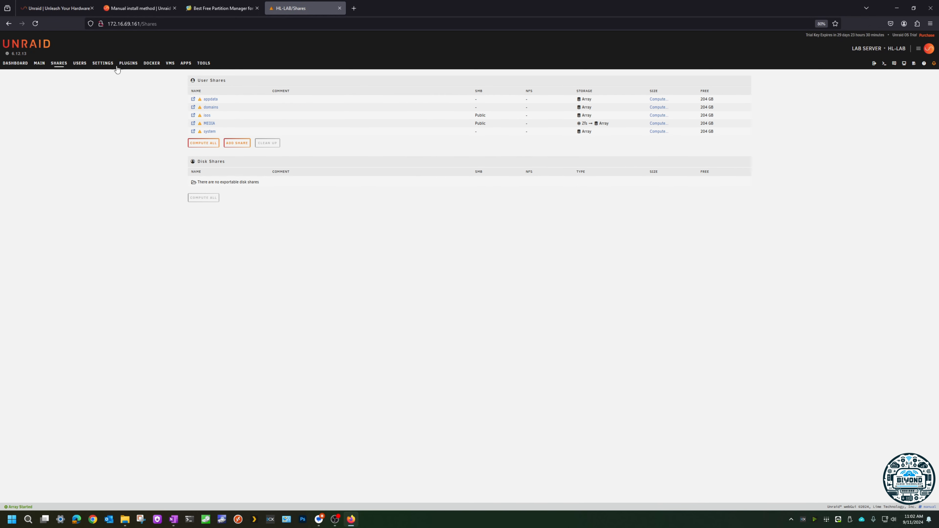
left_click(79, 64)
left_click(103, 63)
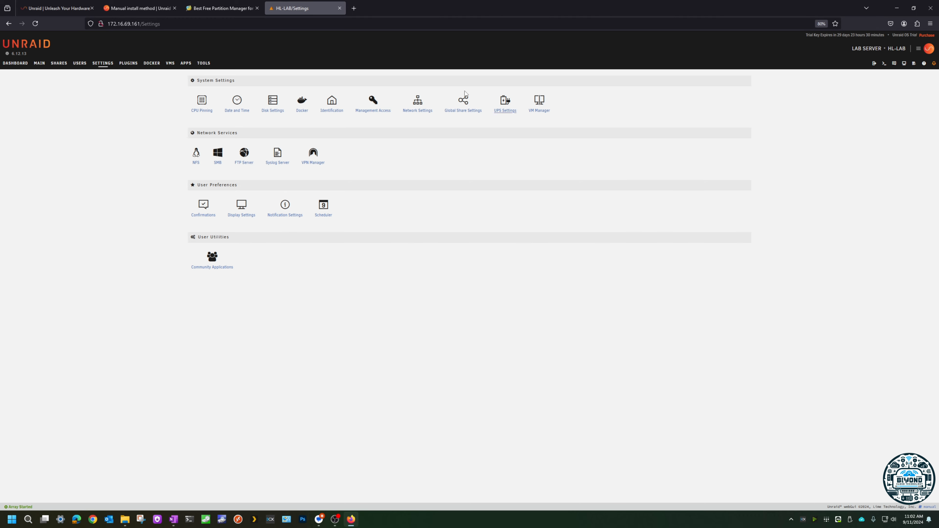
left_click(125, 66)
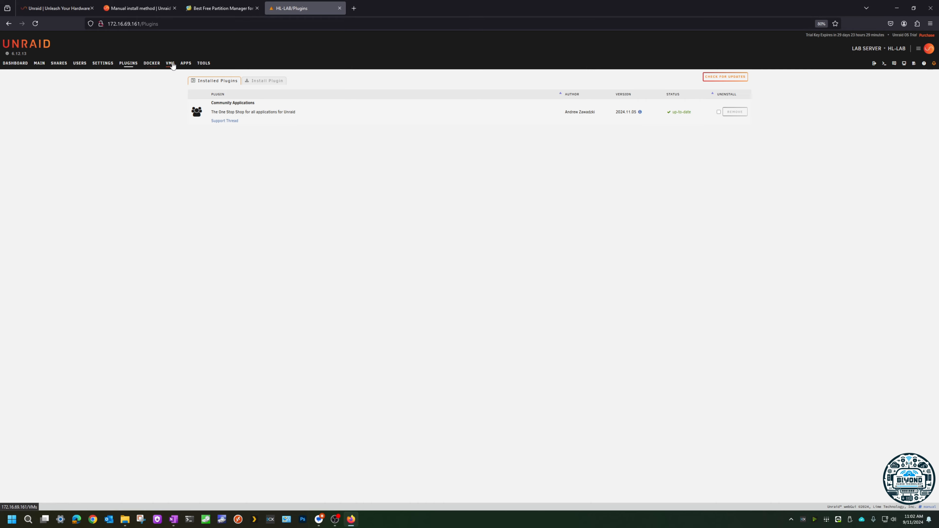
left_click(185, 65)
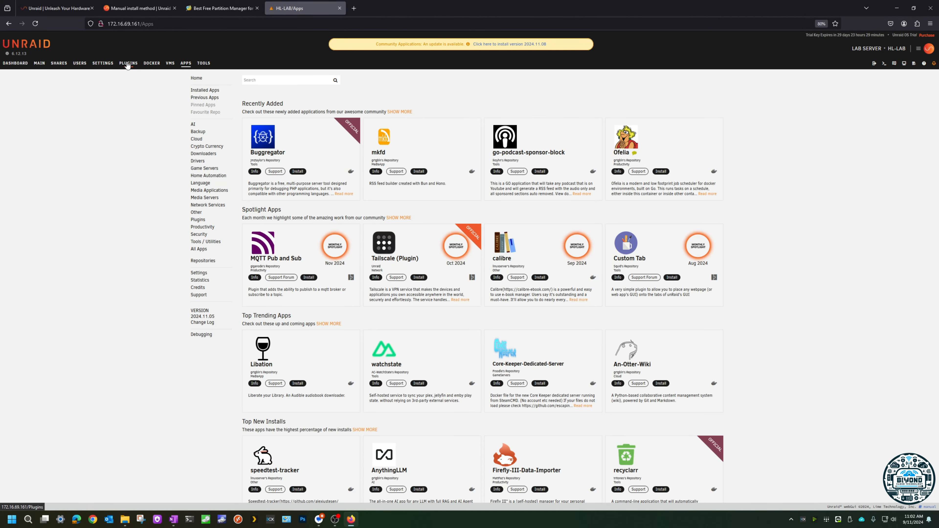
left_click(21, 64)
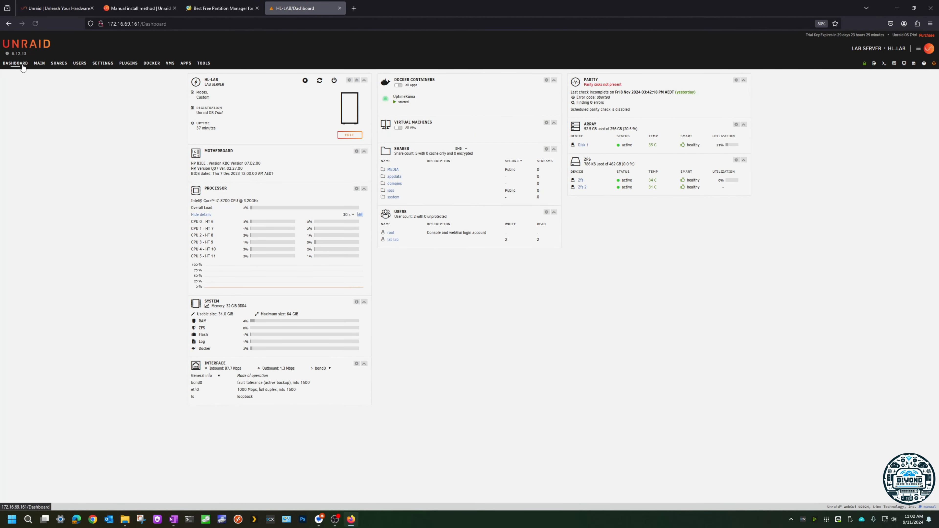